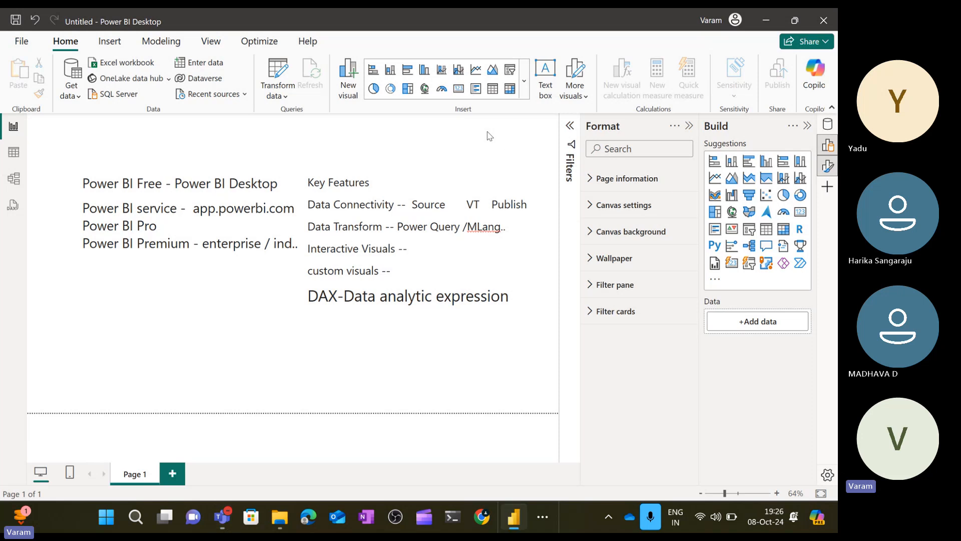
Collapse the Format and Build panes to enlarge the report canvas.
click(689, 125)
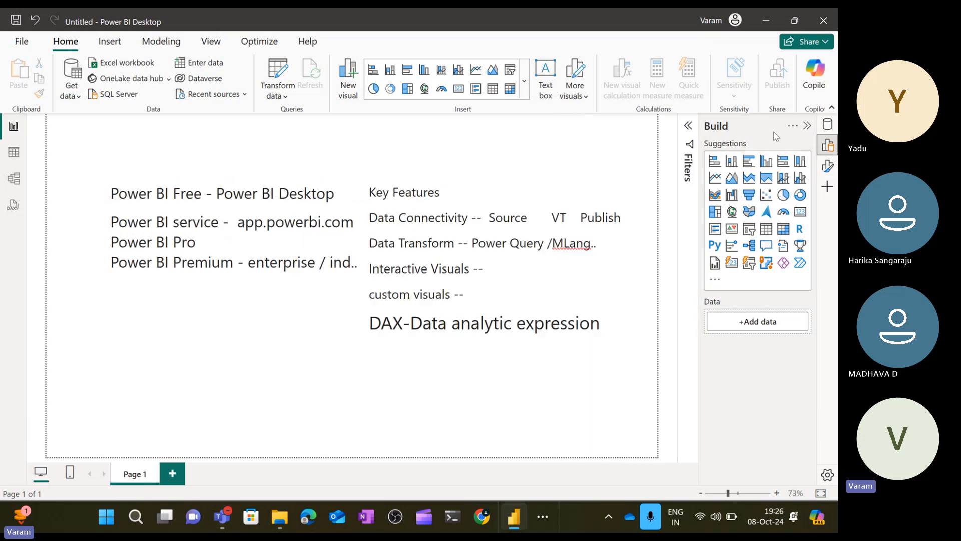
click(807, 127)
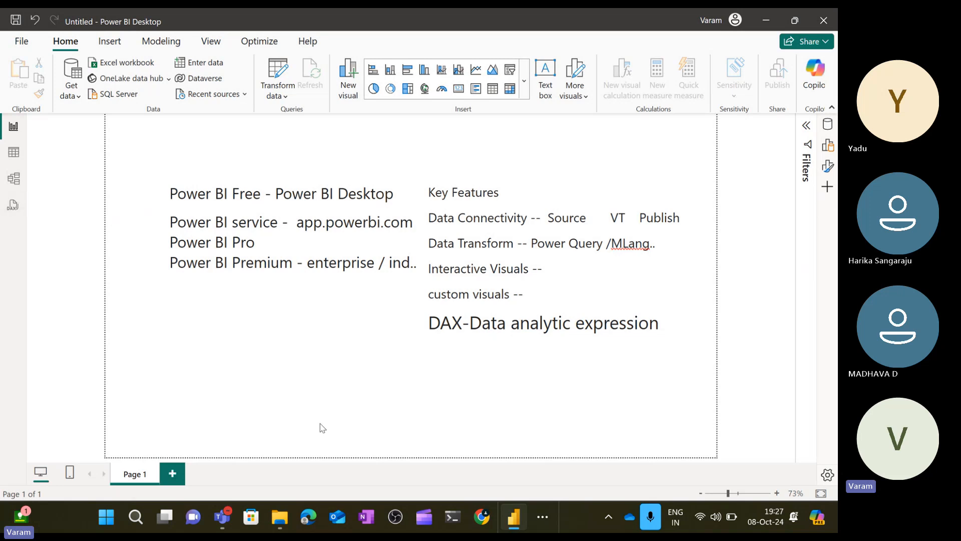
Add a new report page and place a text box on it.
click(174, 475)
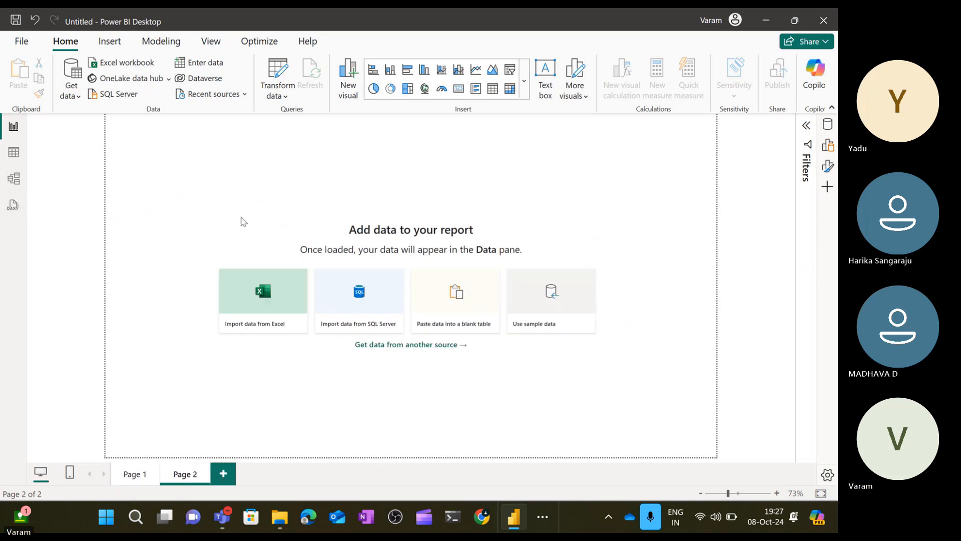
click(546, 80)
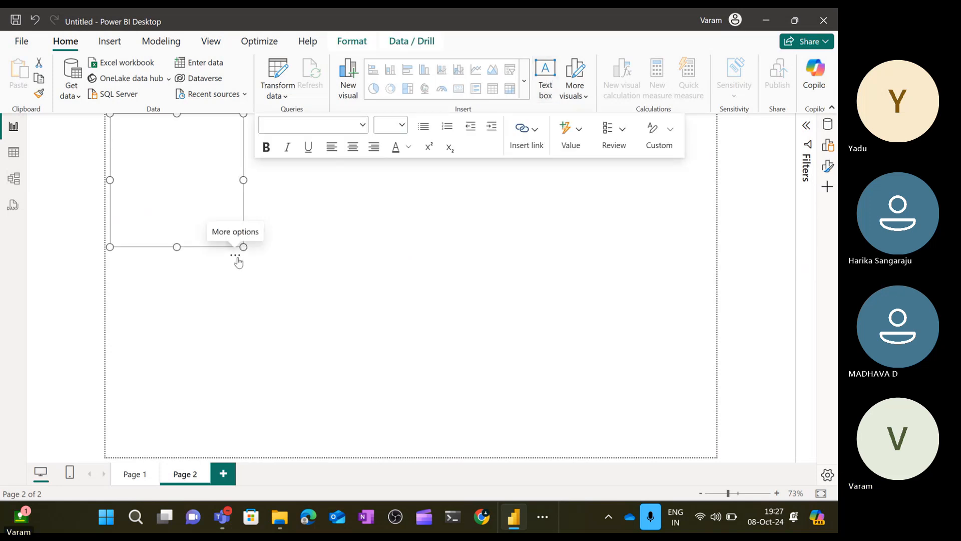
drag(236, 262, 284, 317)
click(238, 228)
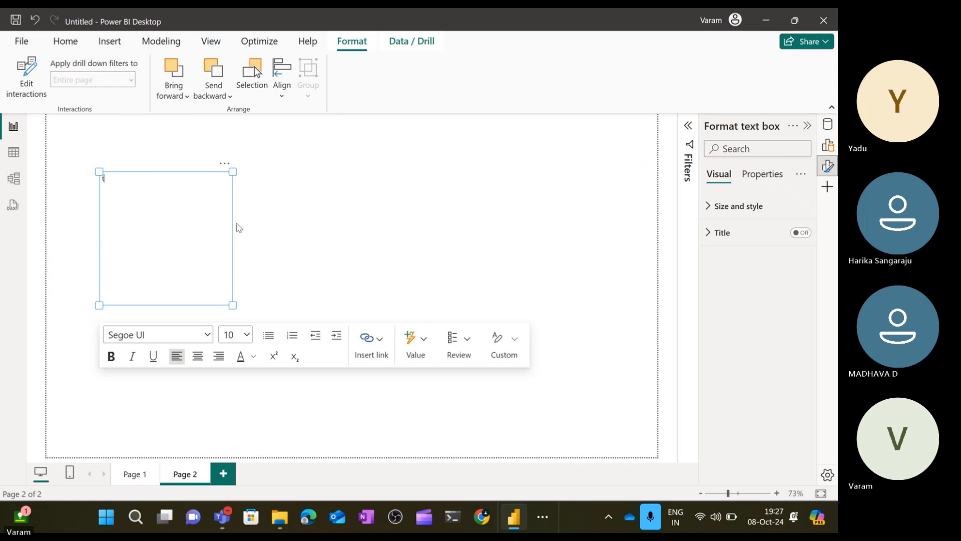
Enter the text 'the main compionents of Power BI Interface are' in the text box.
text(the main compionents of)
text(Power BI Interface are)
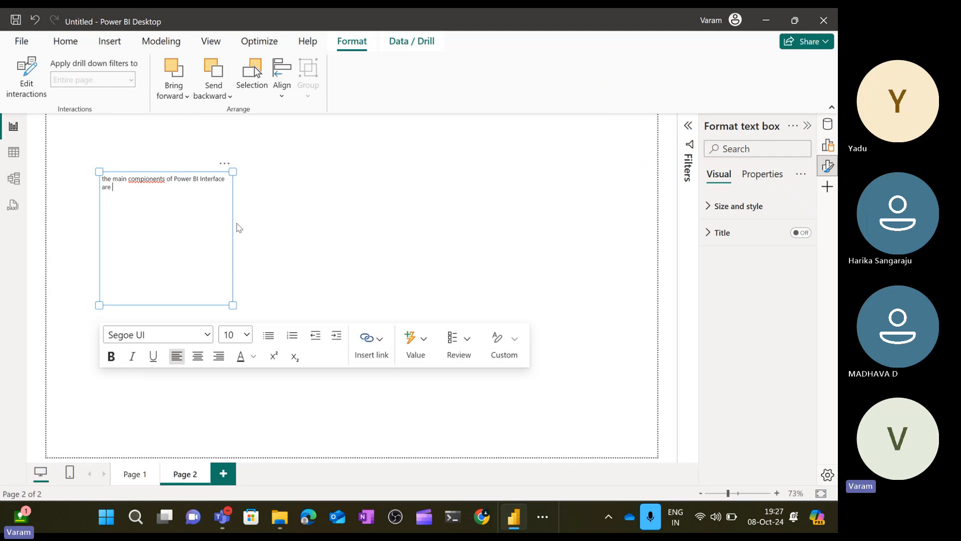
Correct the misspelled word to 'components' in the text box.
key(ctrl+a)
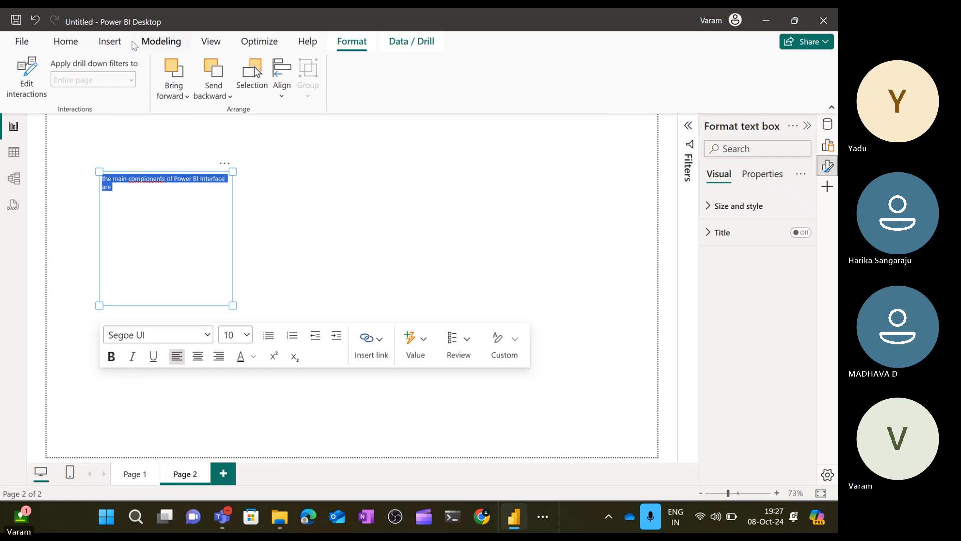
click(148, 180)
key(BackSpace)
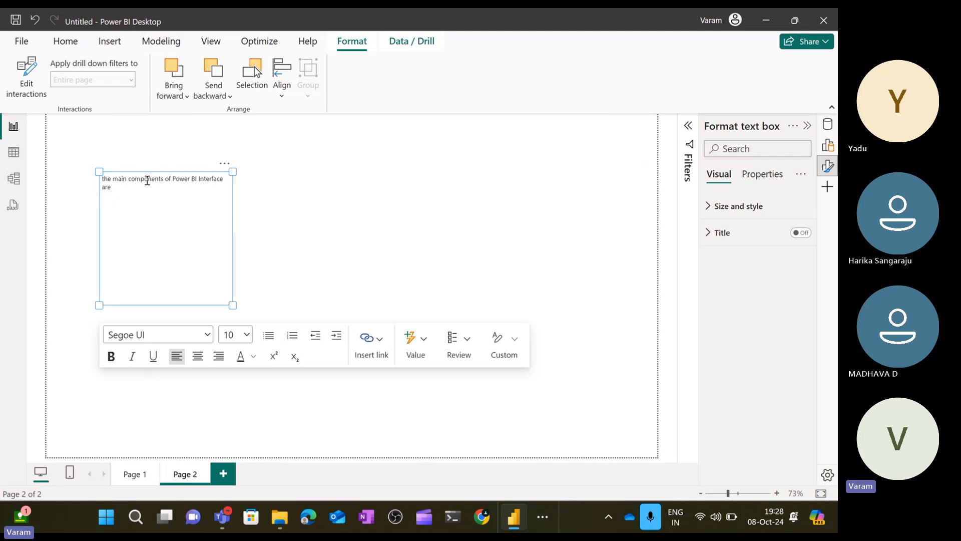
Set all the text box text to font size 14 and start a new line below it.
click(138, 199)
key(ctrl+a)
click(247, 334)
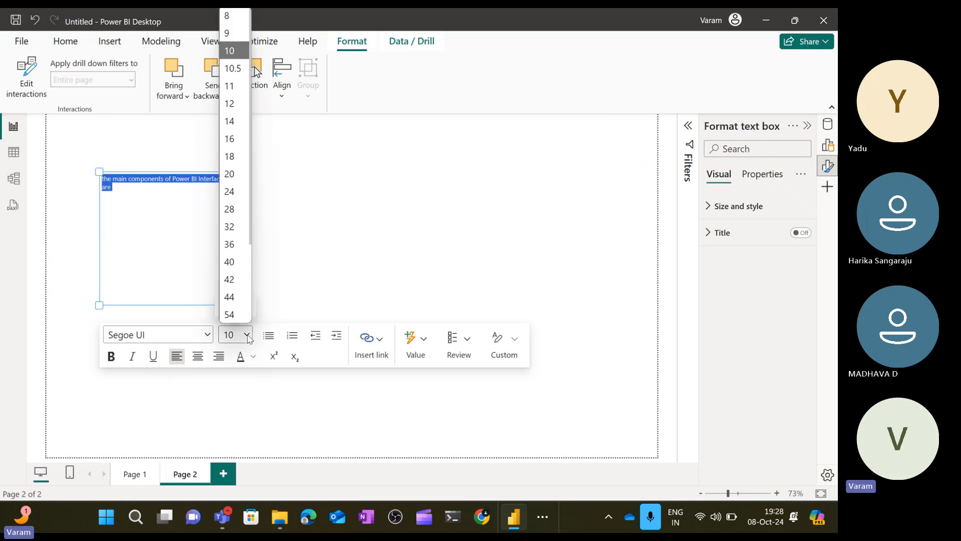
click(230, 127)
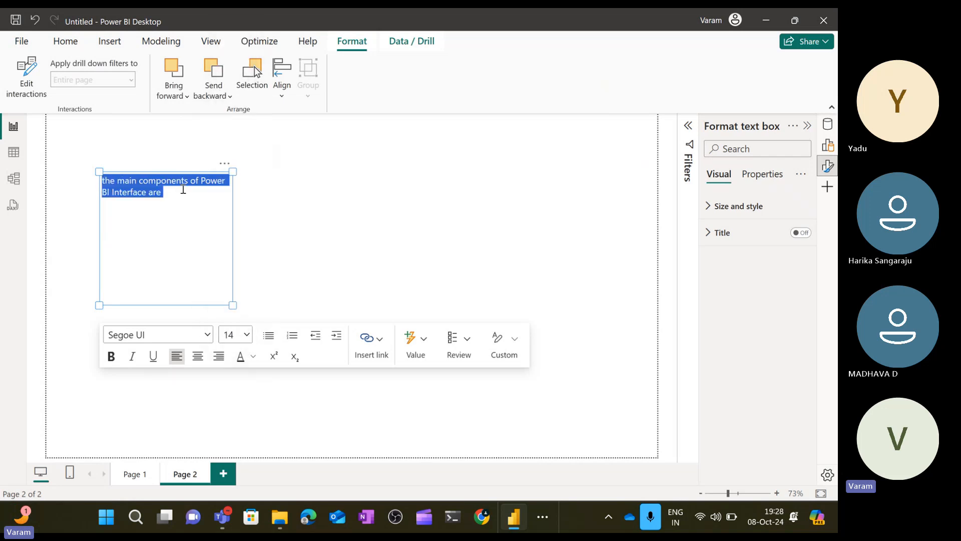
click(183, 196)
key(Return)
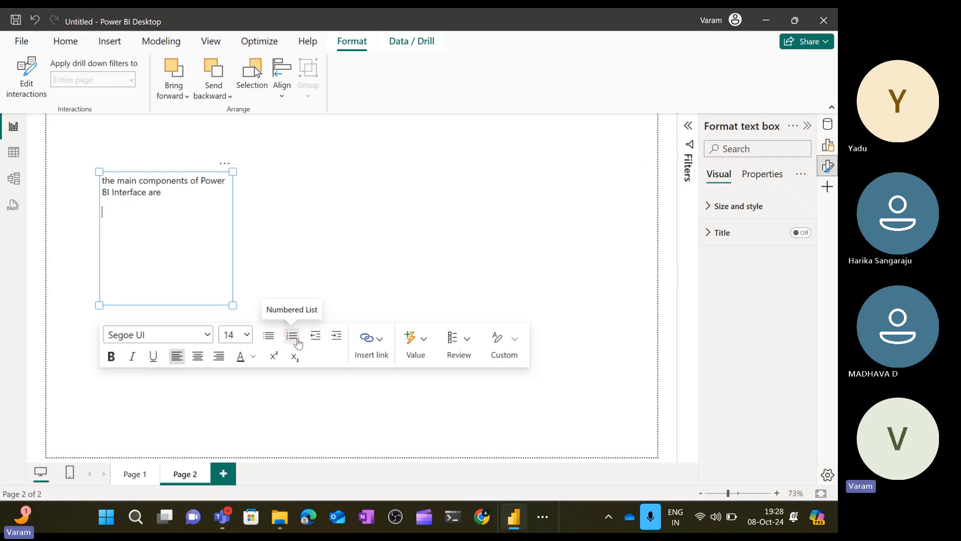
Start a numbered list on the new line and set its font size to 16.
click(293, 337)
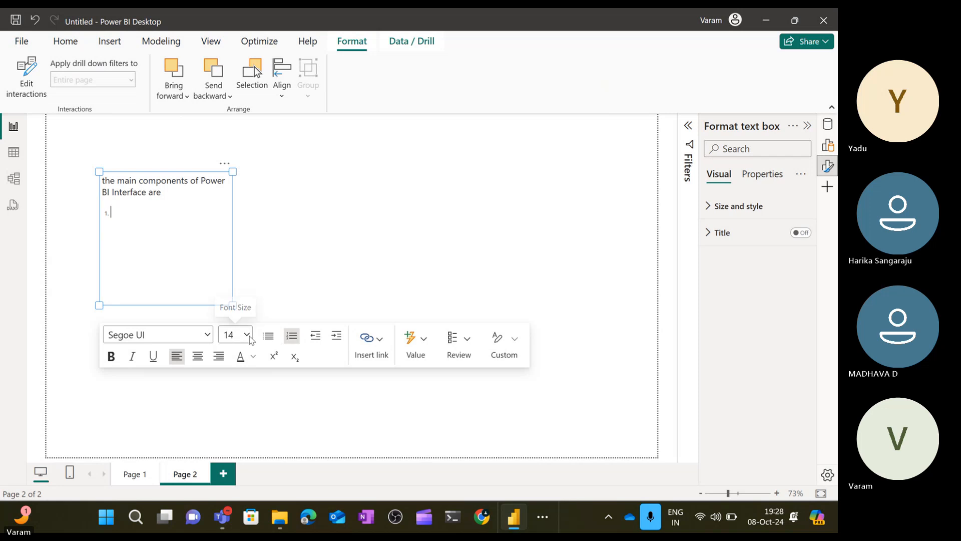
click(236, 335)
click(246, 224)
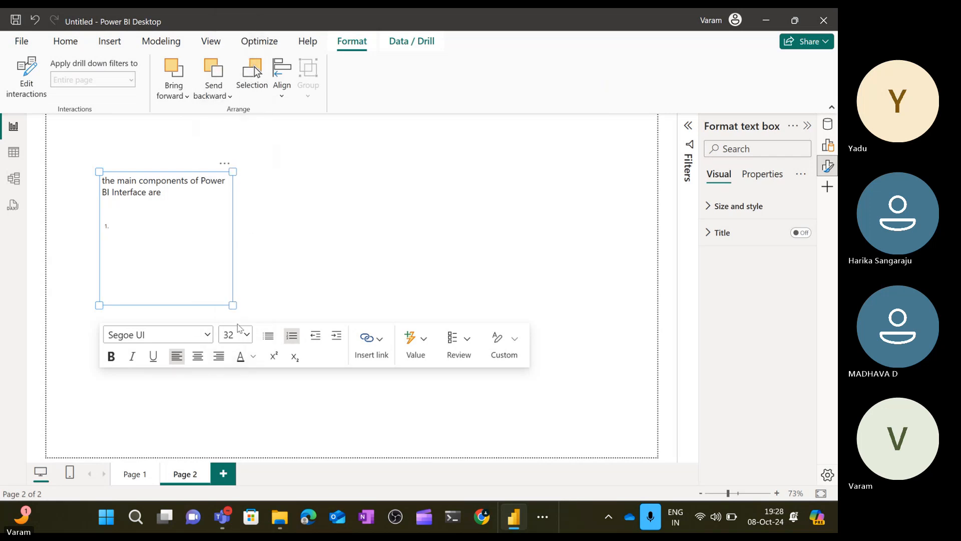
click(246, 335)
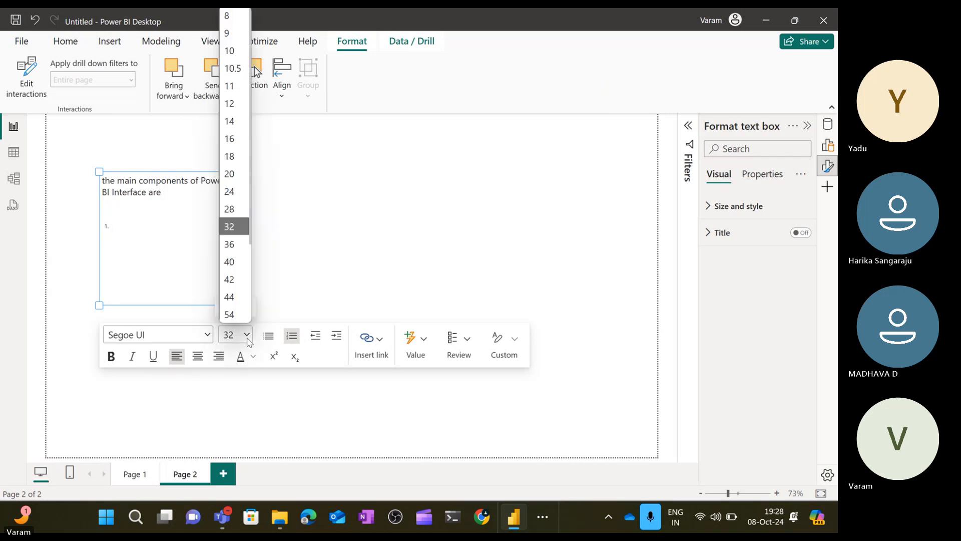
click(241, 175)
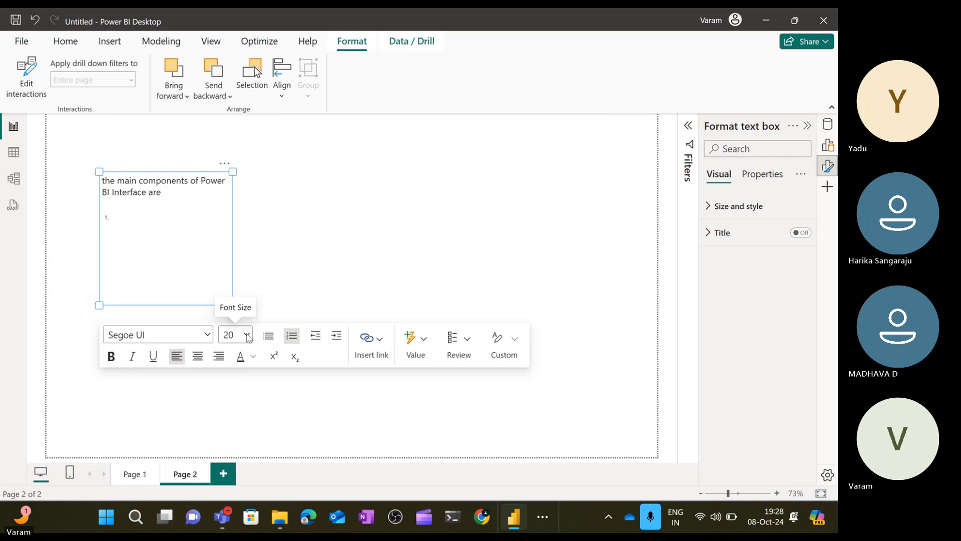
click(247, 335)
click(237, 139)
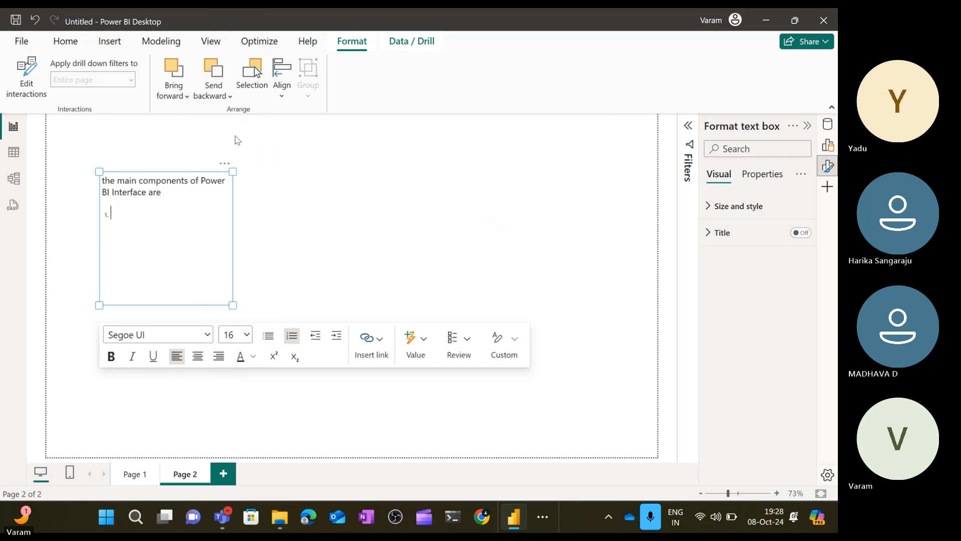
Add 'Report View' and 'Table View' as the first two numbered items.
text(Report View)
key(Return)
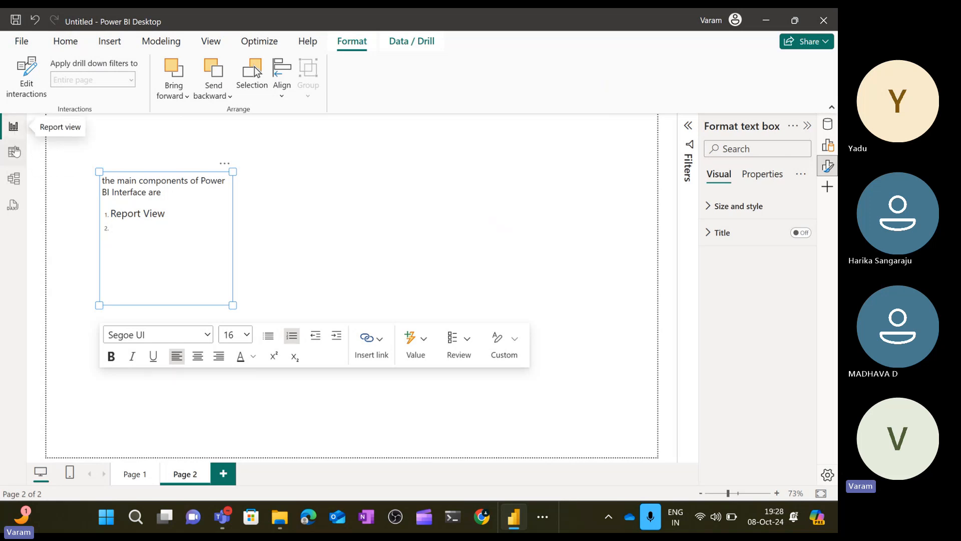
text(Ta)
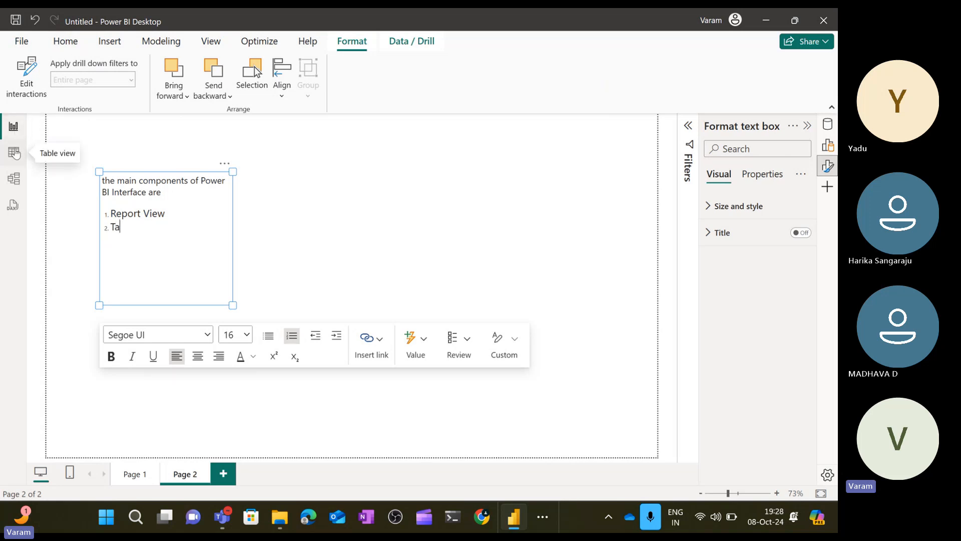
text(ble View)
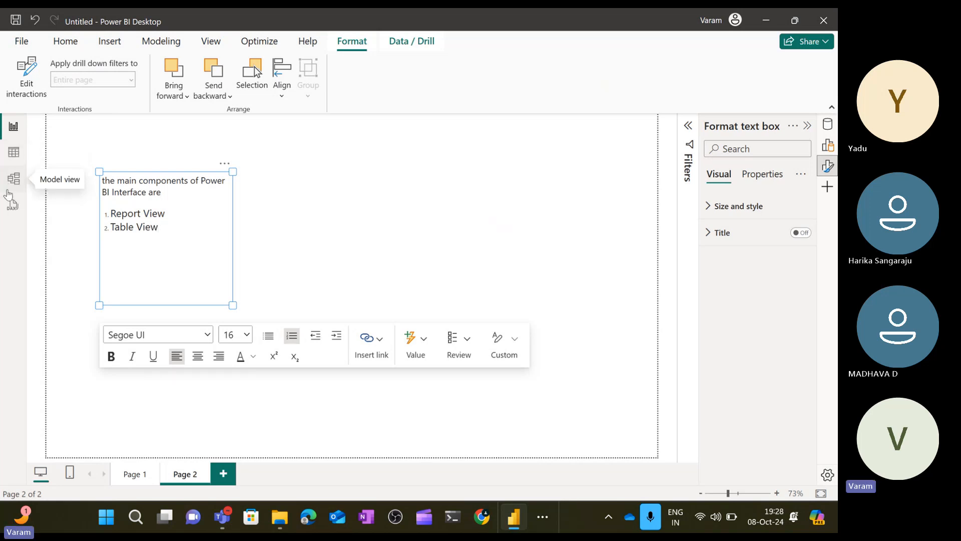
text(Mode)
key(BackSpace)
key(BackSpace)
key(BackSpace)
key(BackSpace)
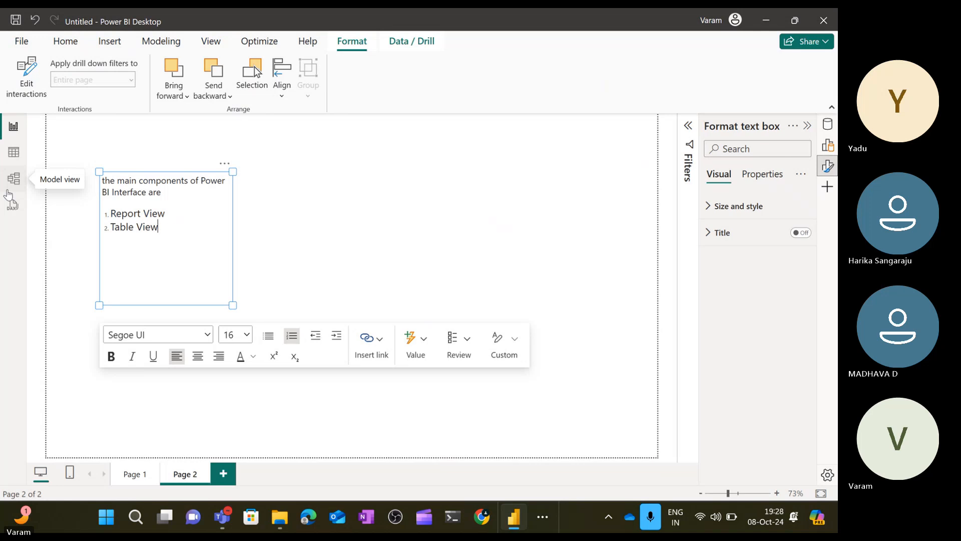
Add 'Model view' as the third numbered item.
key(Return)
text(Model)
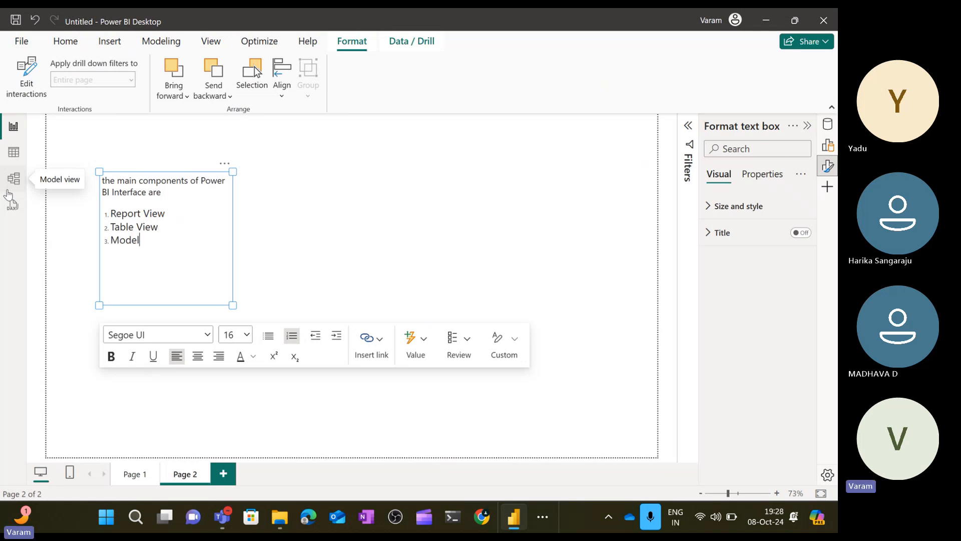
text( view)
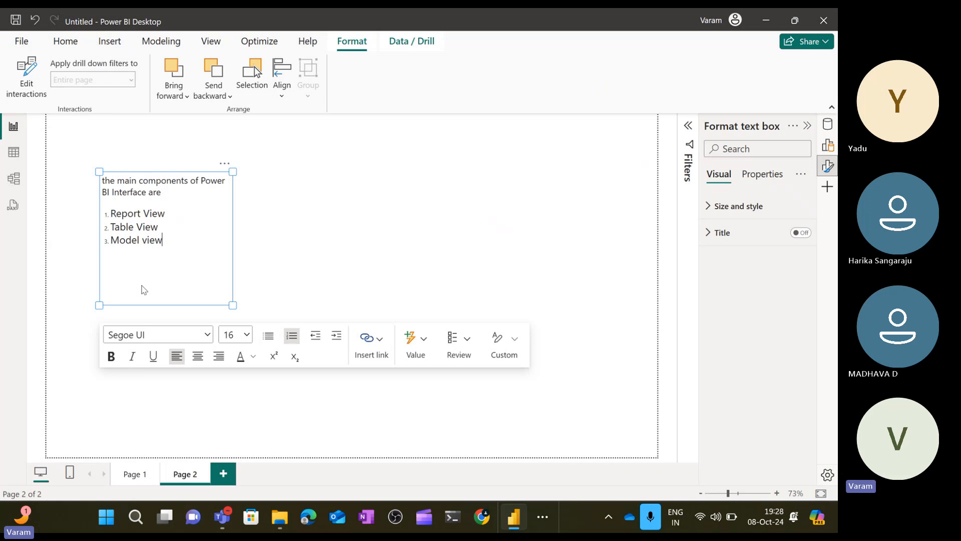
Restart the numbered list on a new line and enter 'Format' as the fourth item.
key(Return)
key(Return)
click(291, 336)
text(format)
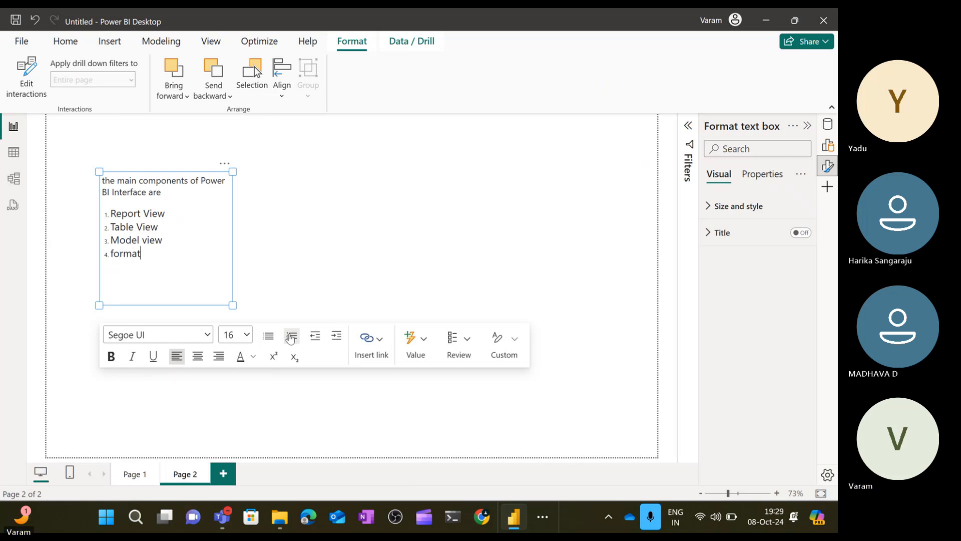
key(BackSpace)
key(BackSpace)
key(BackSpace)
key(BackSpace)
key(BackSpace)
key(BackSpace)
text(Format)
Undo the recent edits and retype 'Format' on the fourth item.
key(ctrl+z)
key(ctrl+z)
key(ctrl+z)
key(BackSpace)
key(BackSpace)
key(BackSpace)
key(BackSpace)
key(BackSpace)
text(Format)
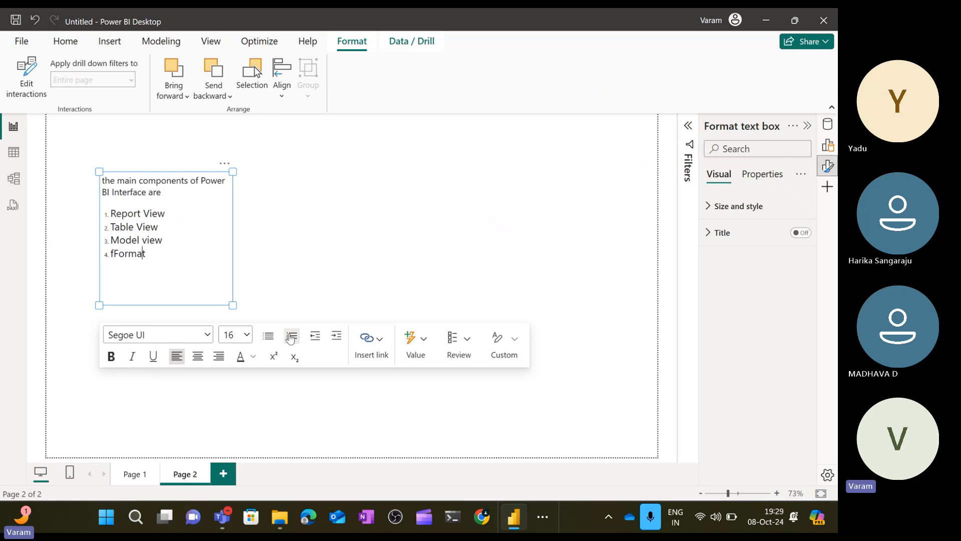
Remove the stray leading letter and extend the fourth item to 'Format Pane'.
key(Left)
key(Left)
key(Left)
key(Left)
key(Left)
key(BackSpace)
key(Right)
key(Right)
key(Right)
key(Right)
key(Right)
key(Right)
text(Pane)
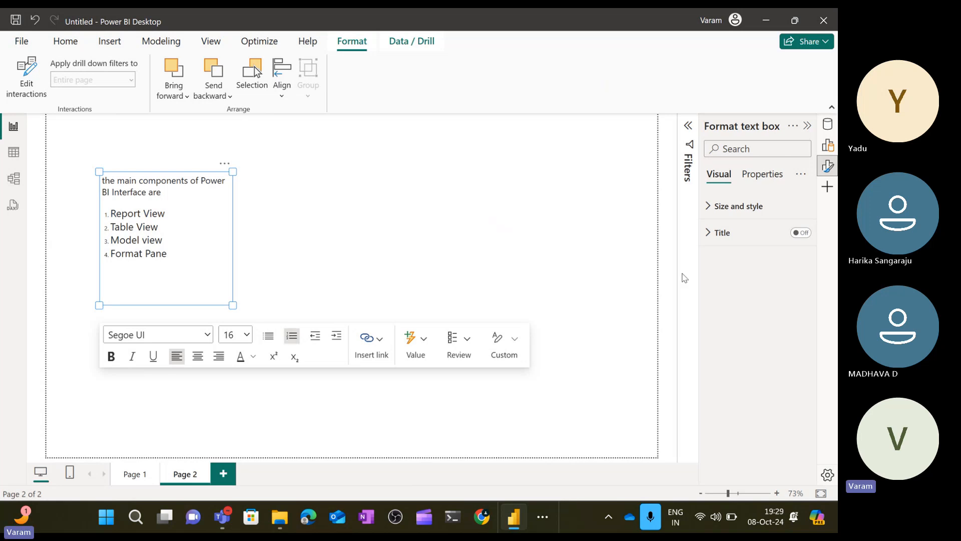
Collapse the Format text box pane, leaving the Filters pane collapsed.
click(688, 125)
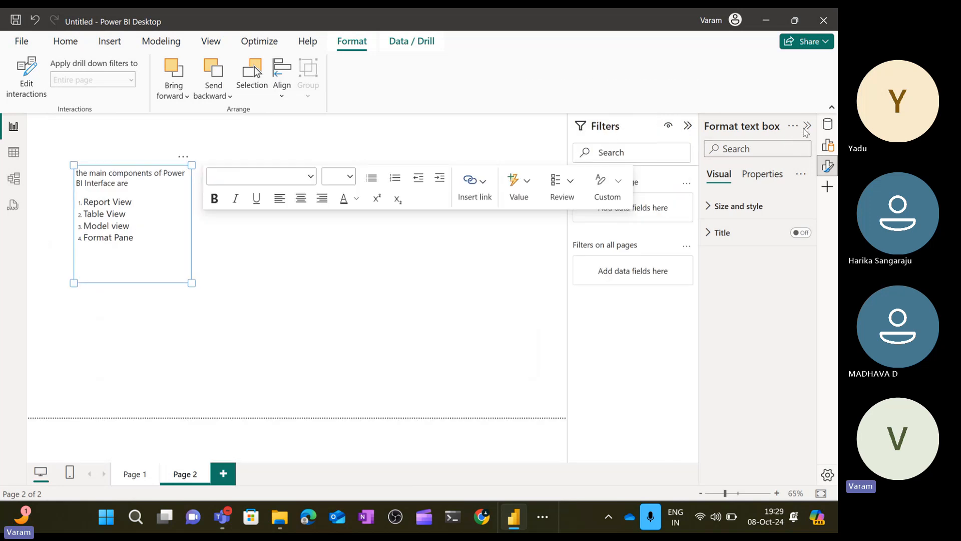
click(807, 125)
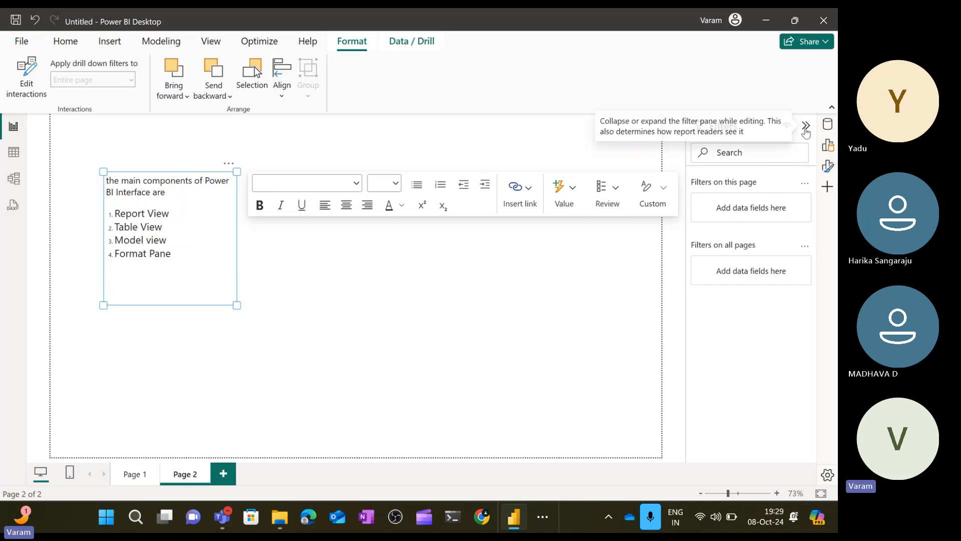
click(807, 126)
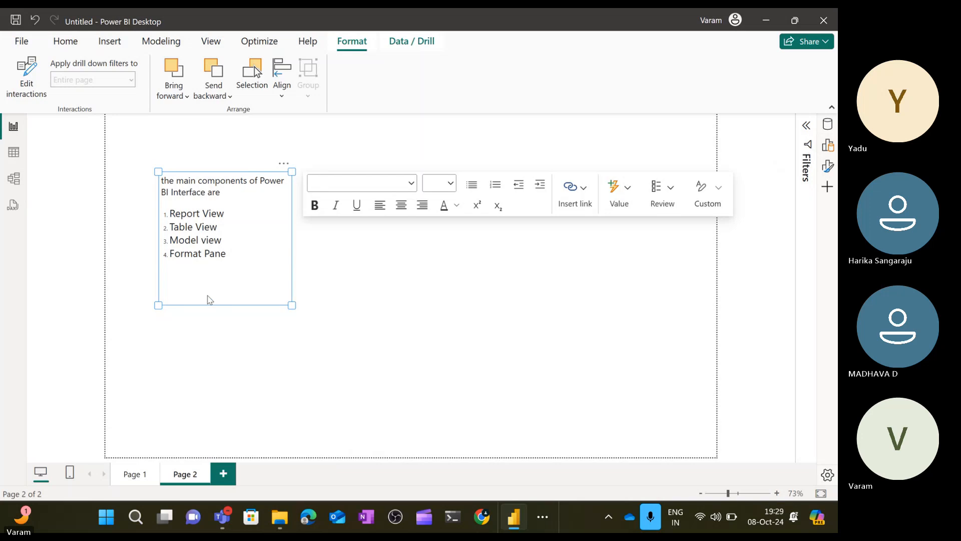
Add 'Built' as the fifth numbered item and start the next line.
click(243, 251)
key(Return)
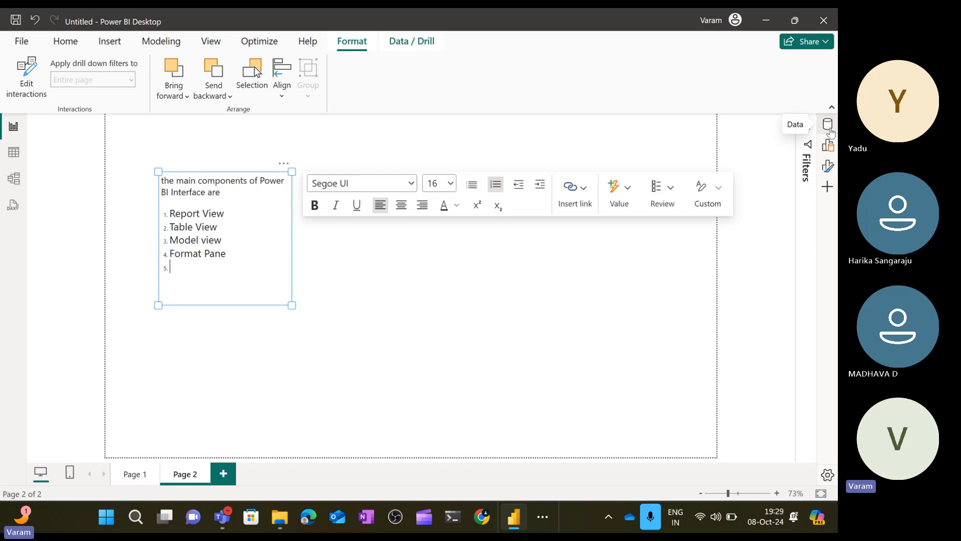
text(Built)
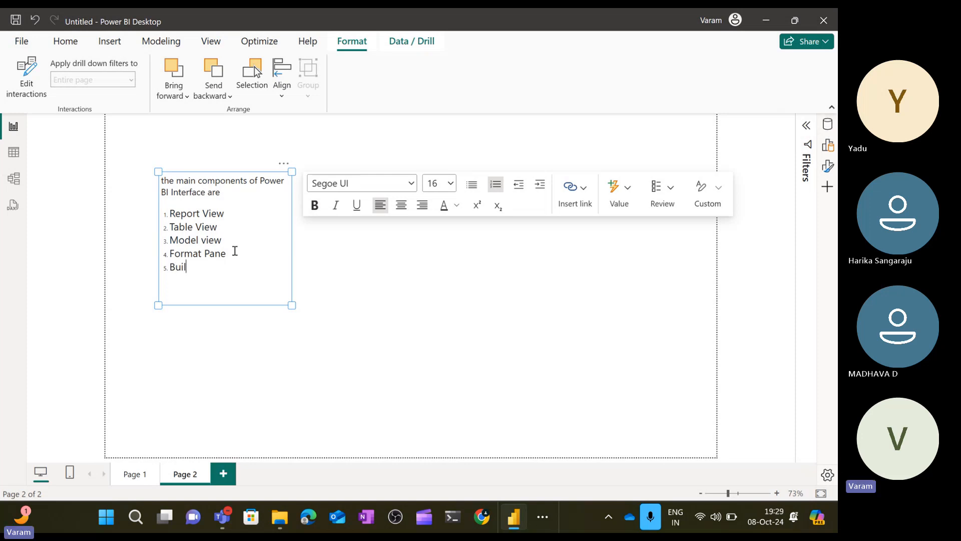
key(Return)
Enter 'Data' as the sixth numbered item and start a new line after it.
text(data)
key(BackSpace)
key(BackSpace)
key(BackSpace)
key(BackSpace)
text(Data)
key(BackSpace)
key(BackSpace)
key(BackSpace)
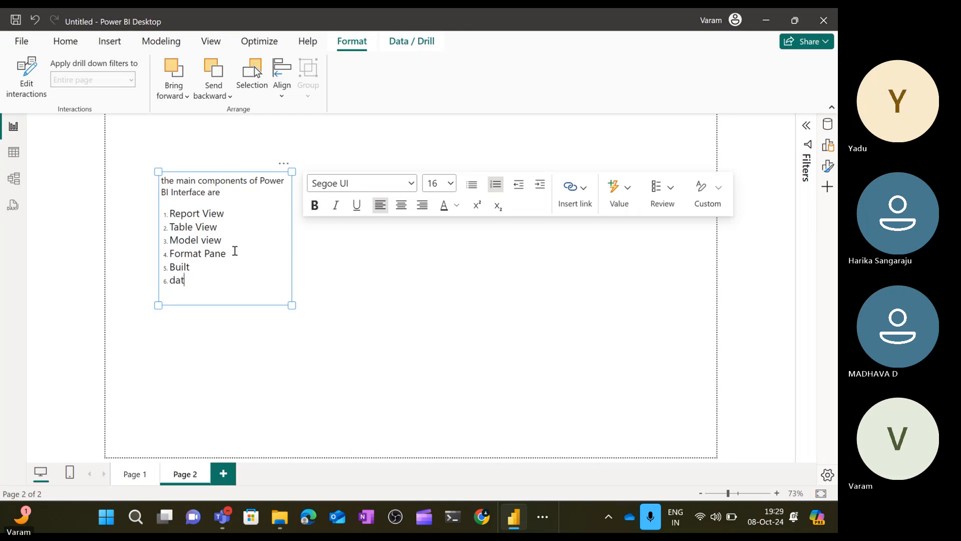
text(Data)
key(Left)
key(Left)
key(Left)
key(Left)
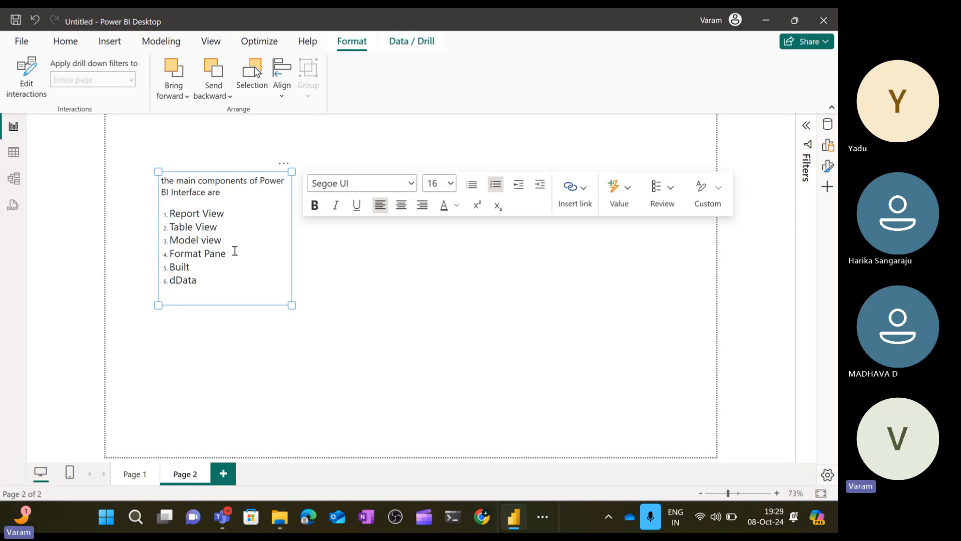
key(BackSpace)
key(Right)
key(End)
key(Return)
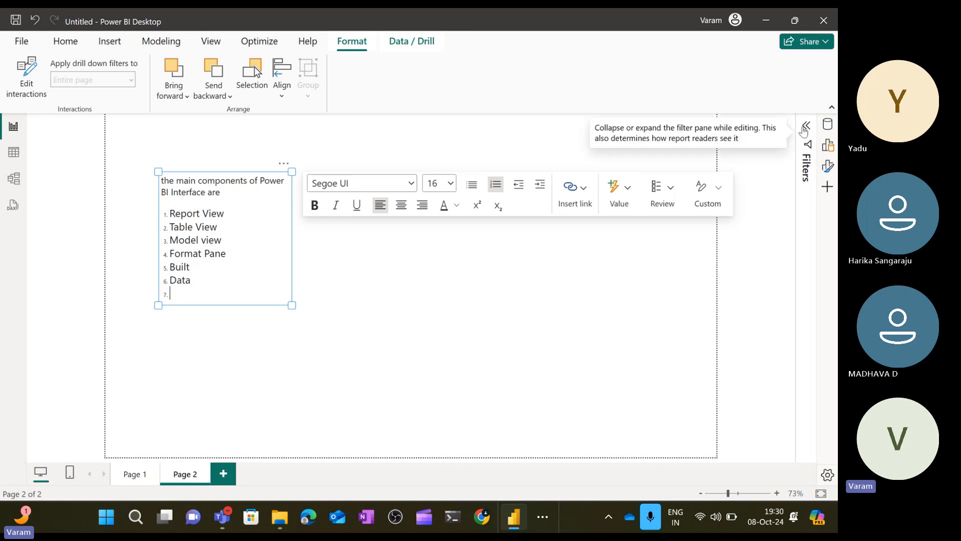
Expand the Filters pane and remove the empty seventh list number.
click(807, 174)
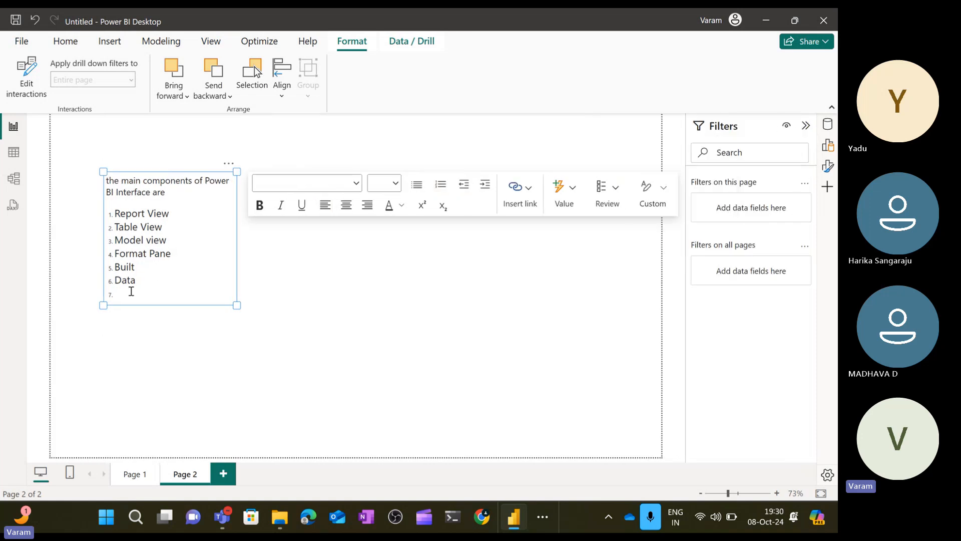
click(131, 291)
key(BackSpace)
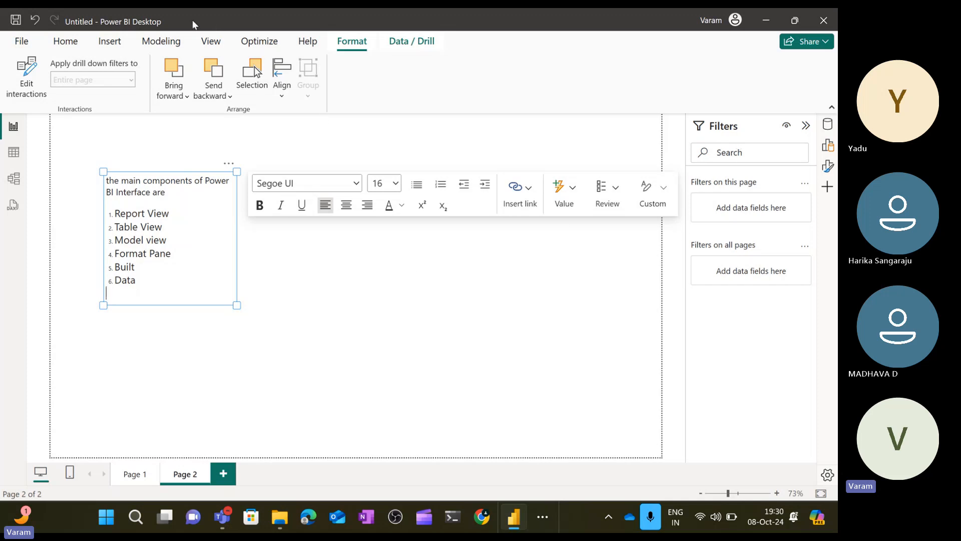
Hide the Filters pane from the View options and deselect the text box.
click(212, 44)
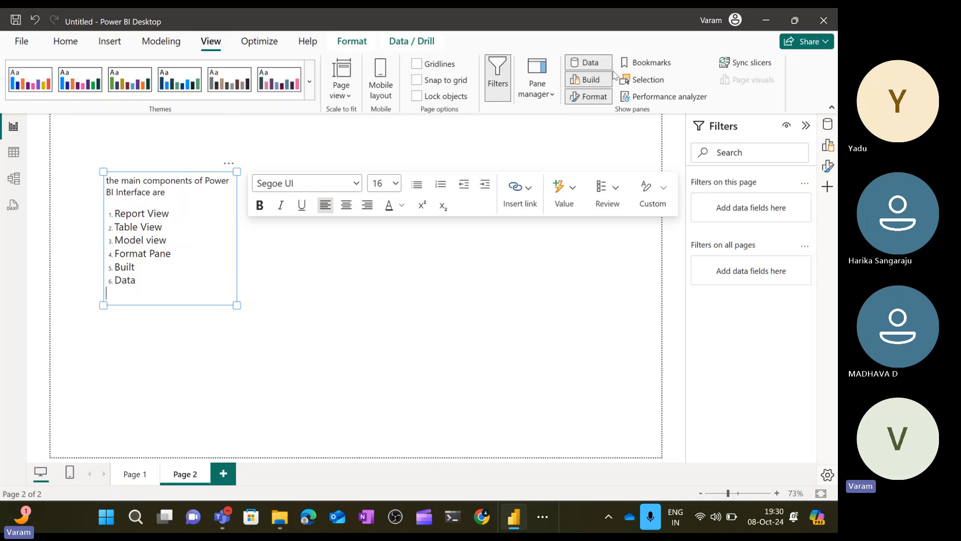
click(497, 75)
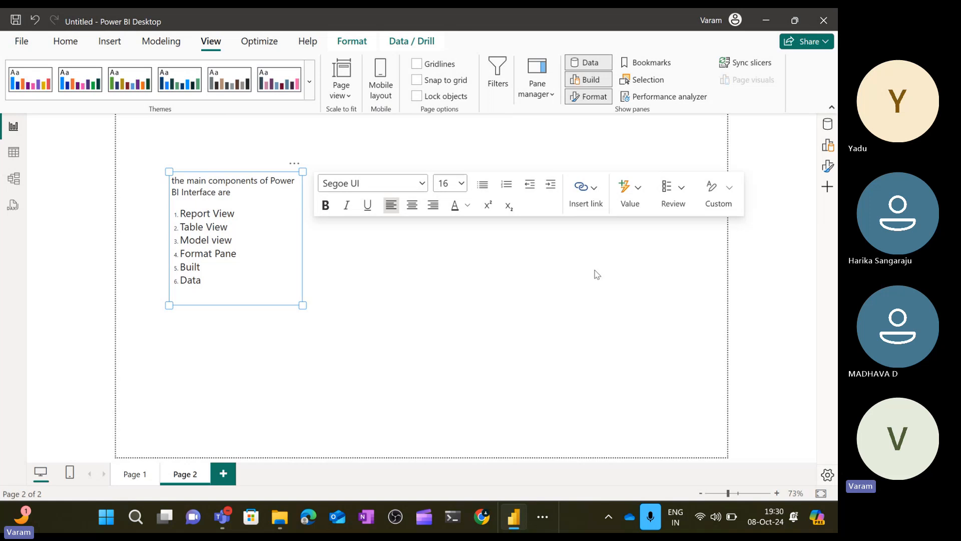
click(533, 319)
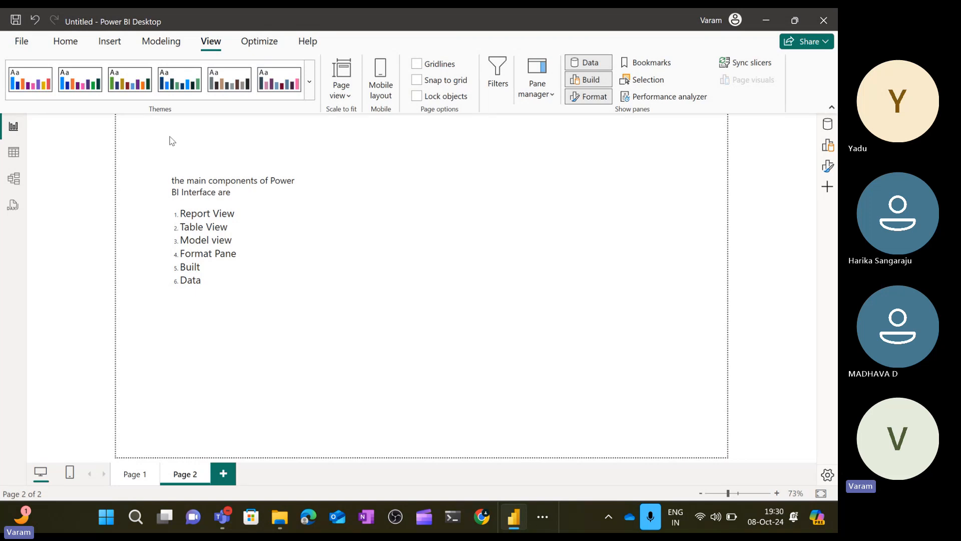
Add a third report page and switch between Table view, Report view and the Build pane to examine them.
click(217, 470)
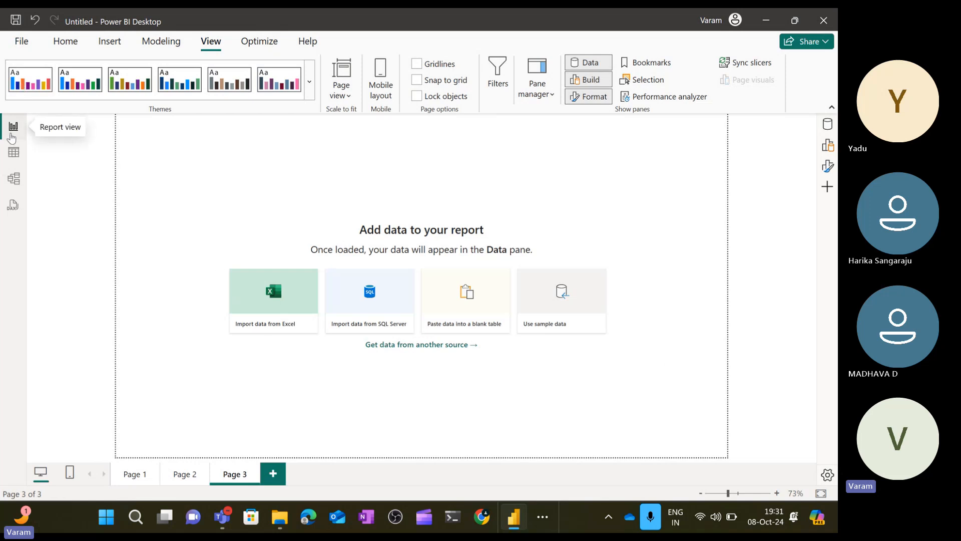
click(14, 152)
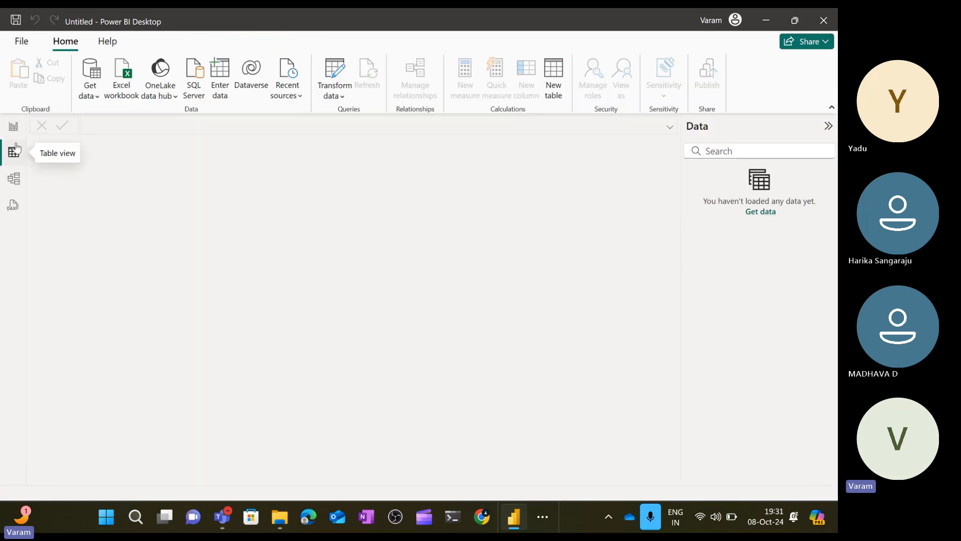
click(13, 128)
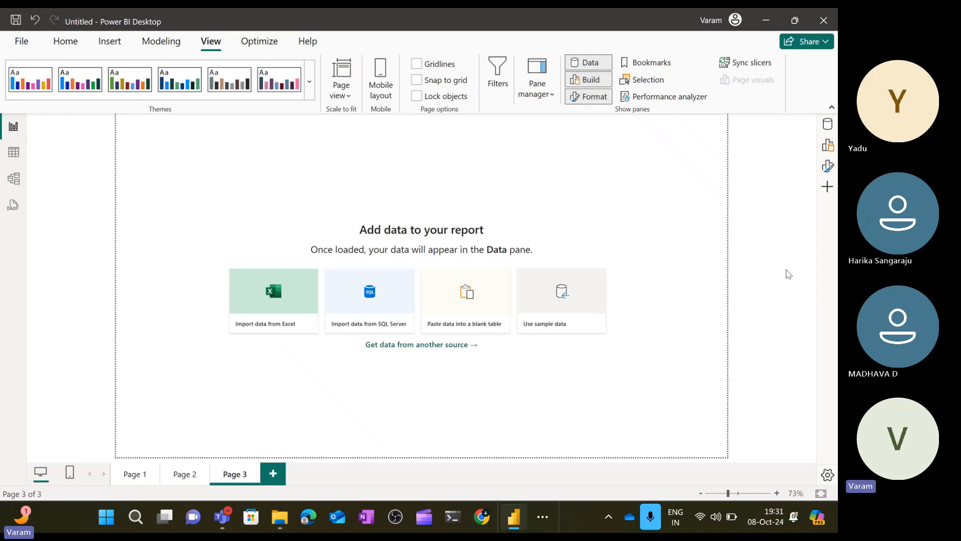
click(828, 147)
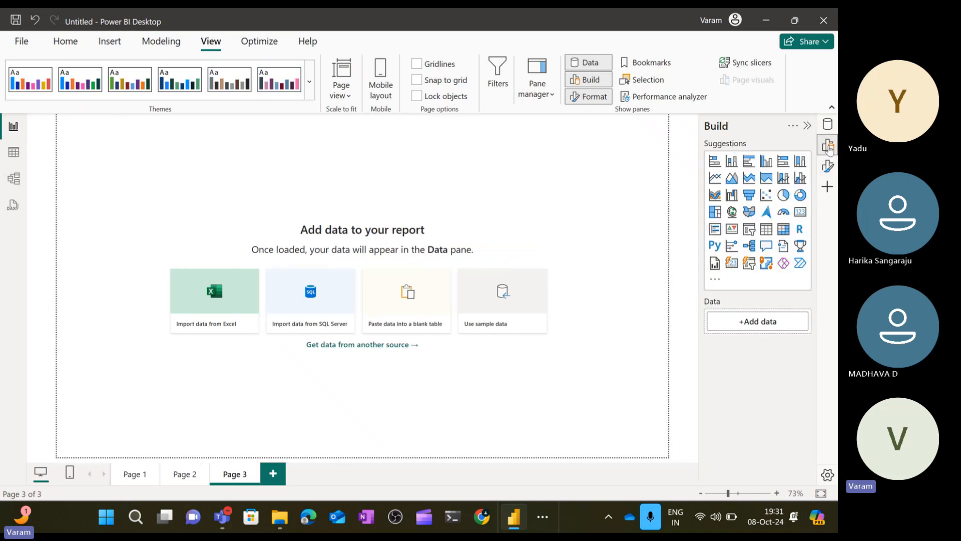
click(828, 146)
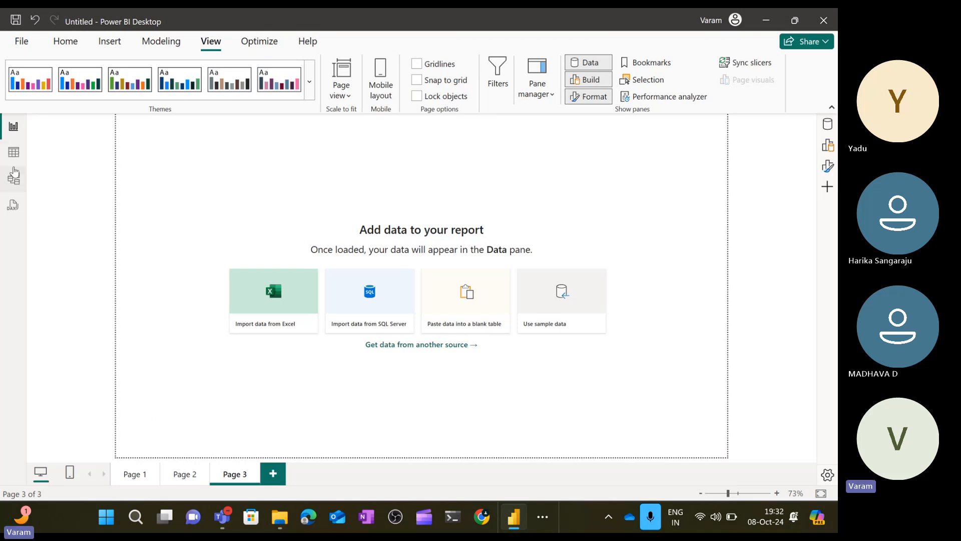
click(13, 153)
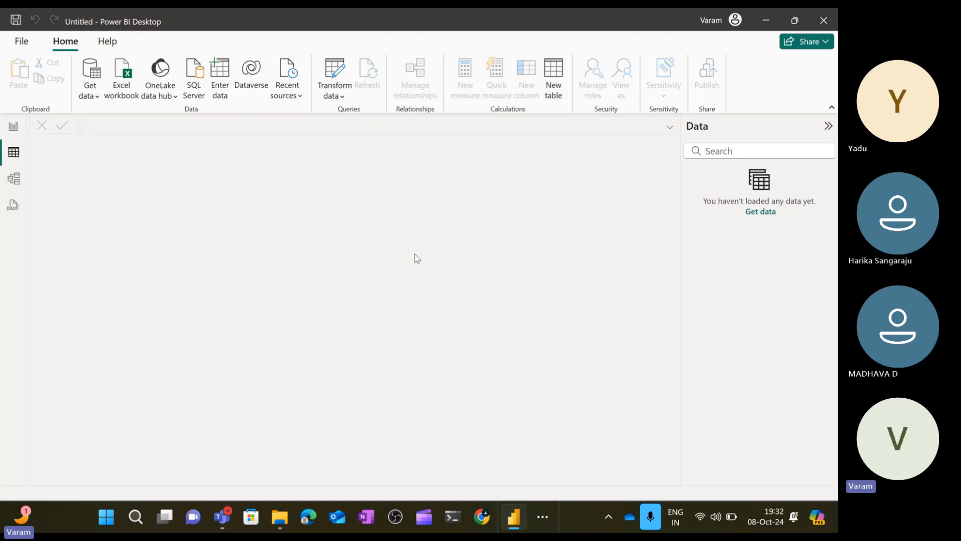
click(13, 127)
Import the Sales table from the Sales Data Excel workbook and load it into the report.
click(70, 42)
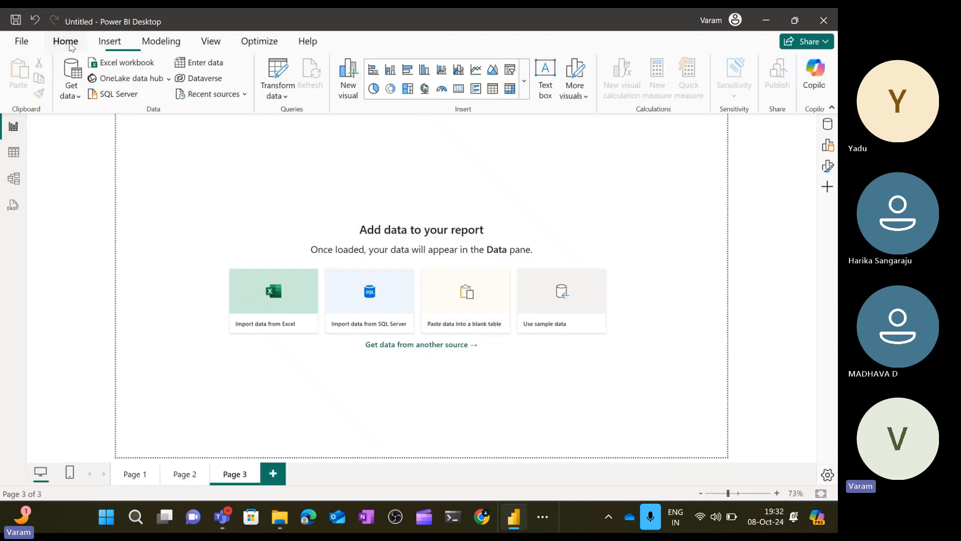
click(77, 97)
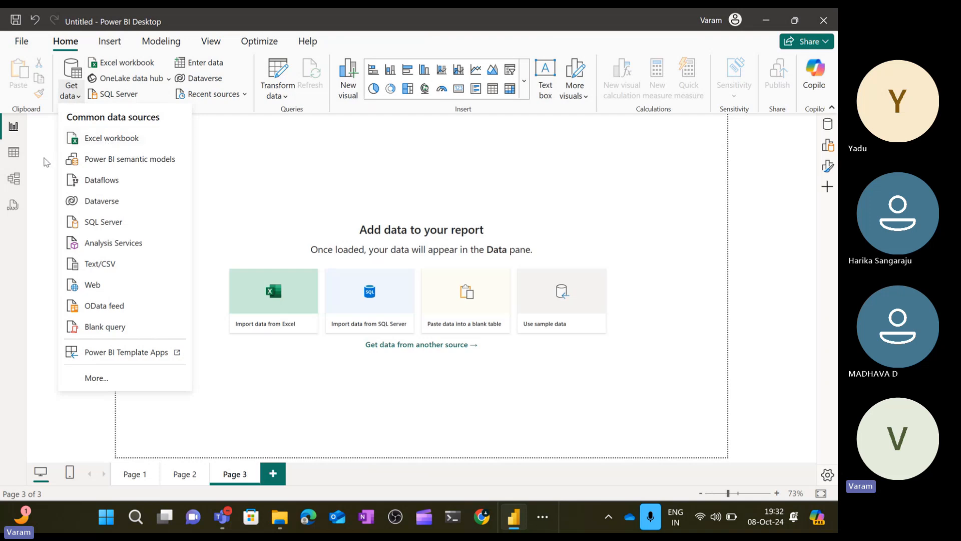
click(45, 161)
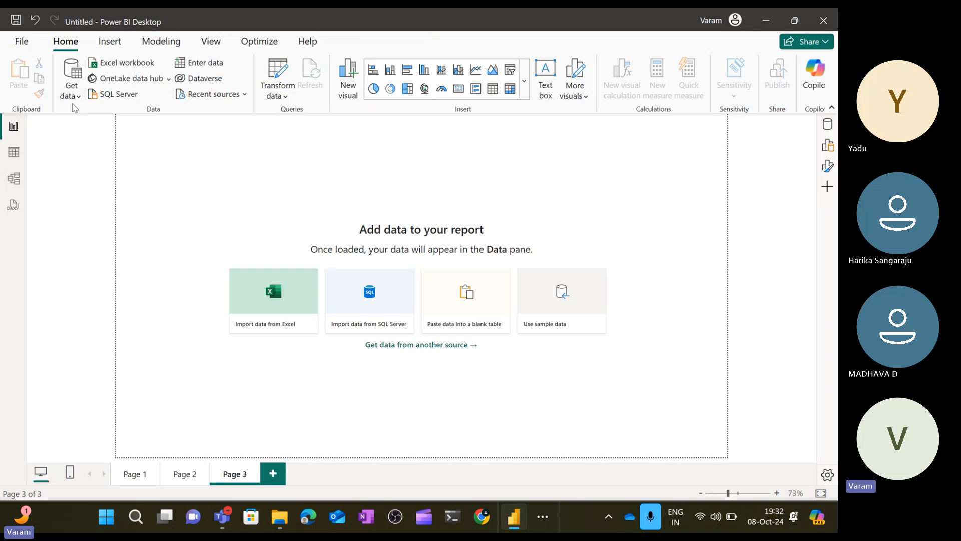
click(76, 100)
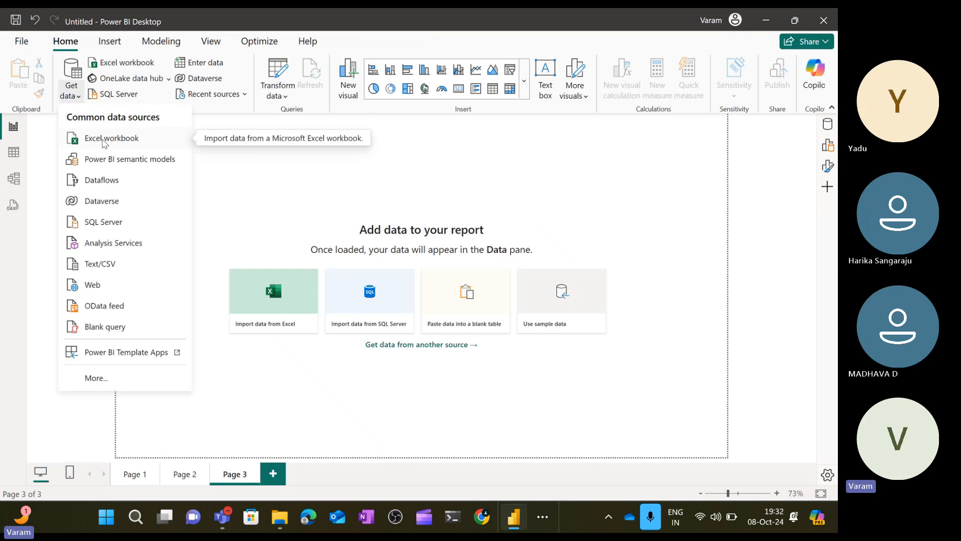
click(104, 142)
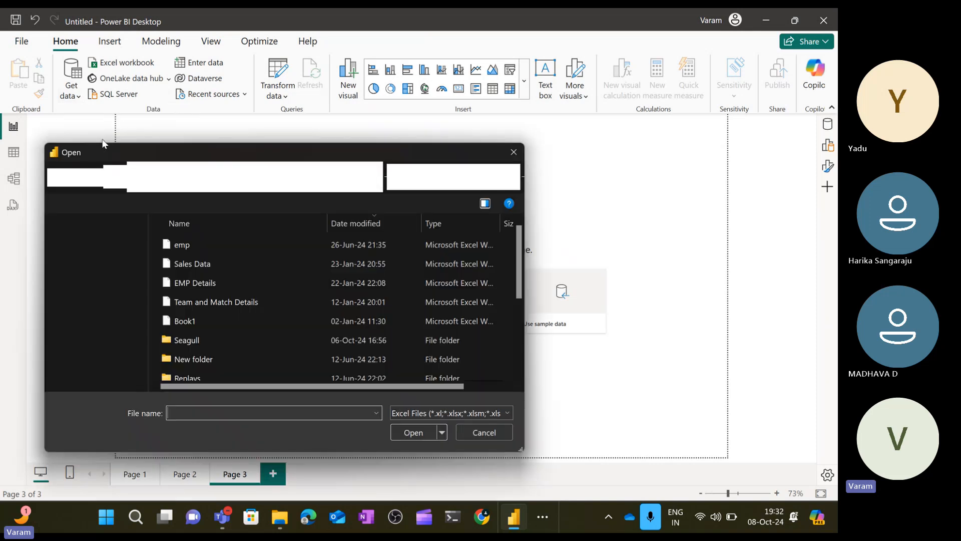
click(207, 264)
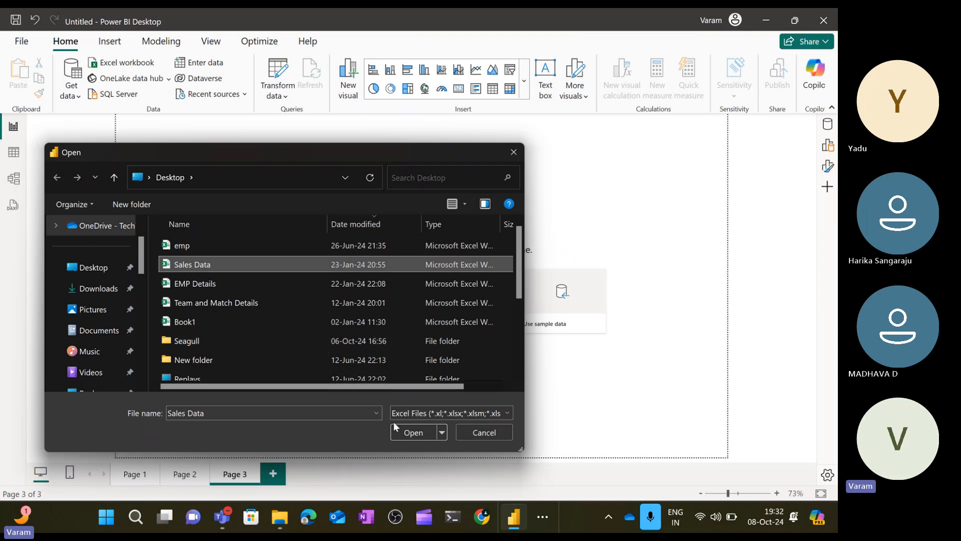
click(410, 433)
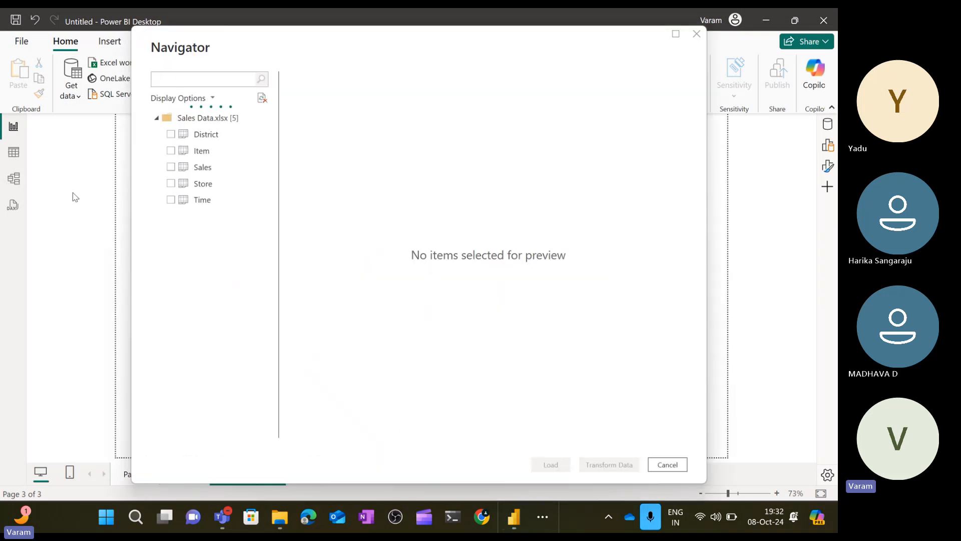
click(172, 167)
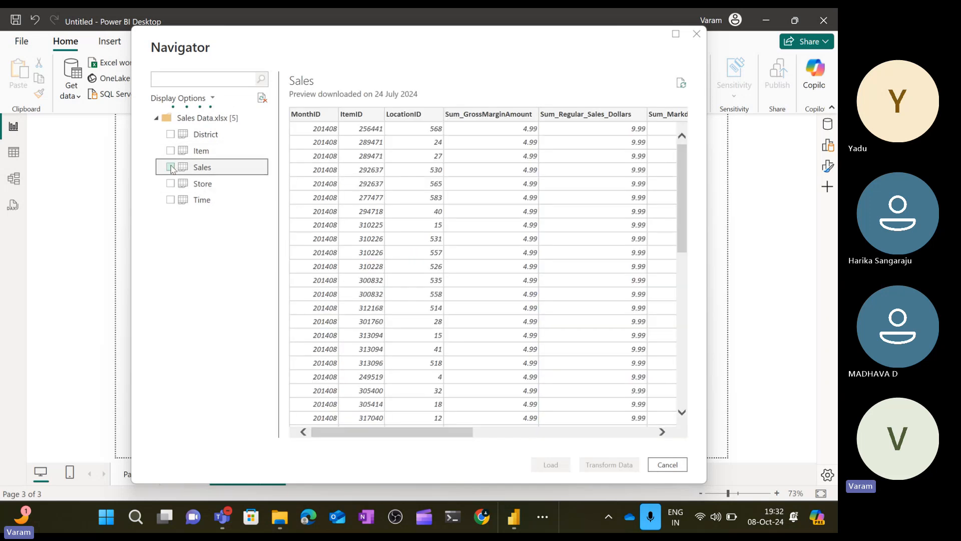
click(172, 167)
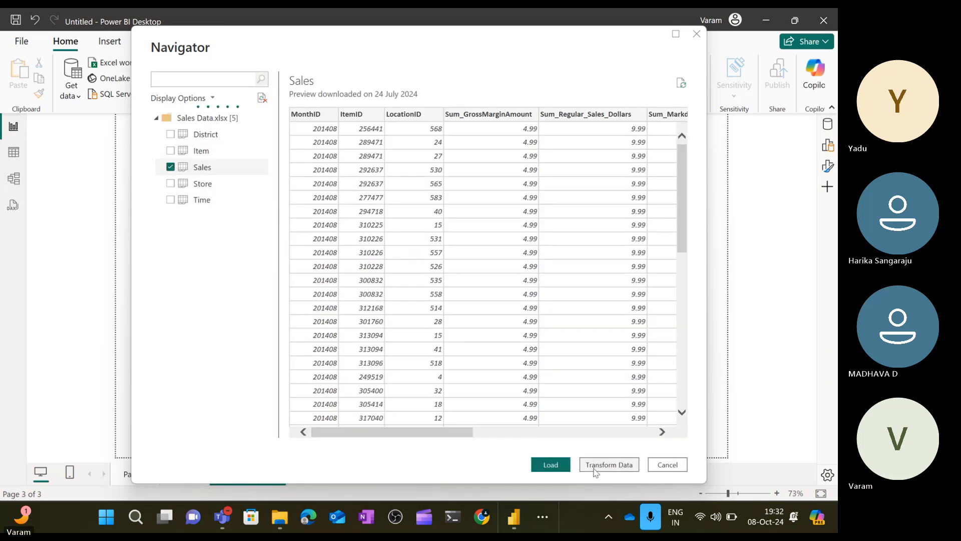
click(554, 465)
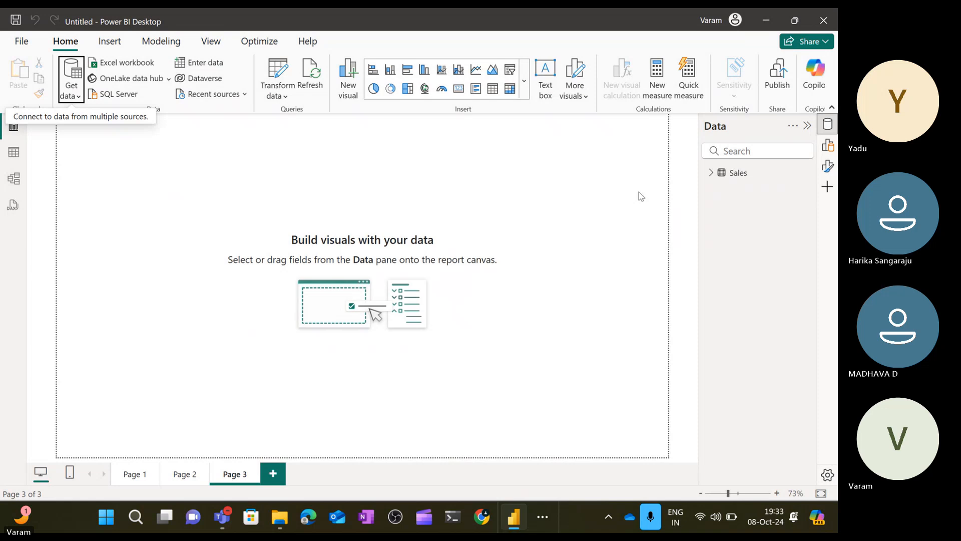
Collapse the Data pane, open Table view, and select several Sales columns to inspect their column properties.
click(827, 124)
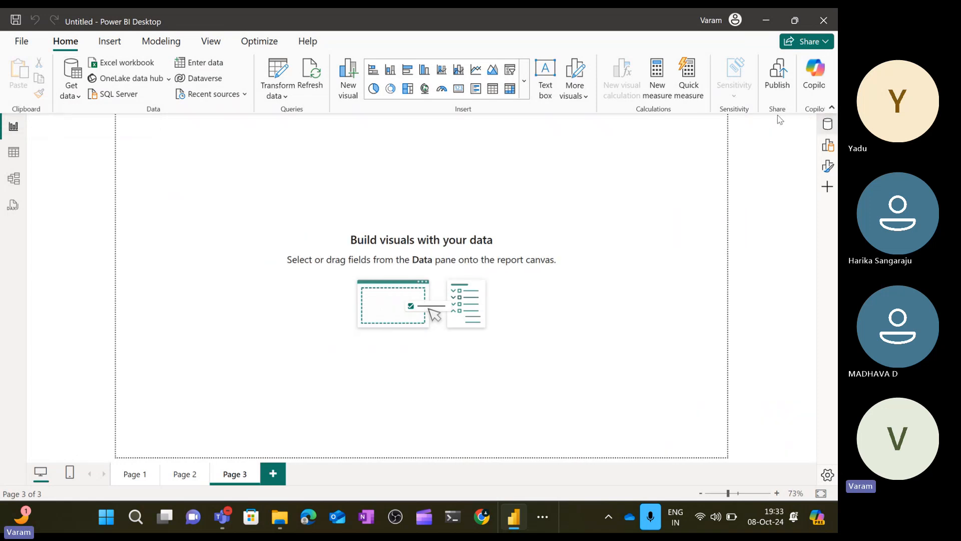
click(13, 152)
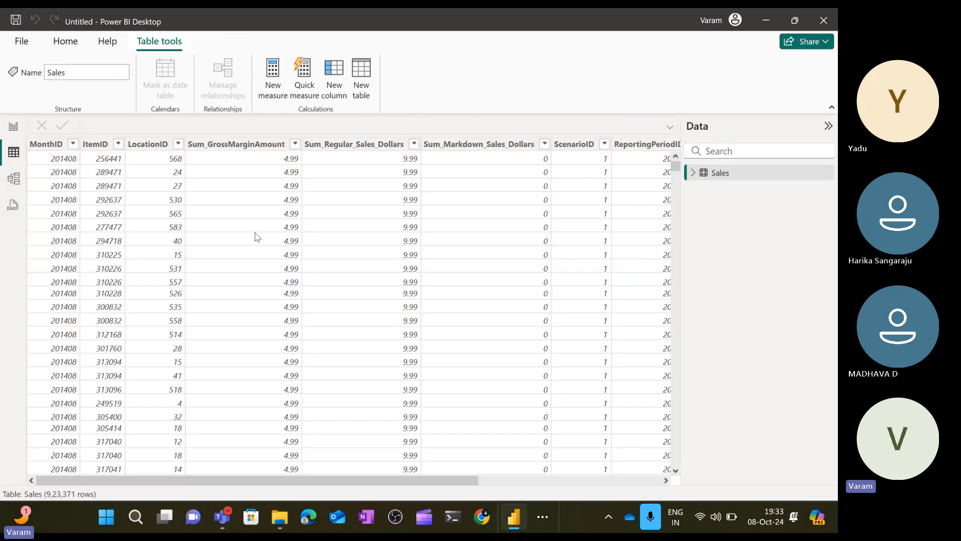
click(46, 145)
click(96, 145)
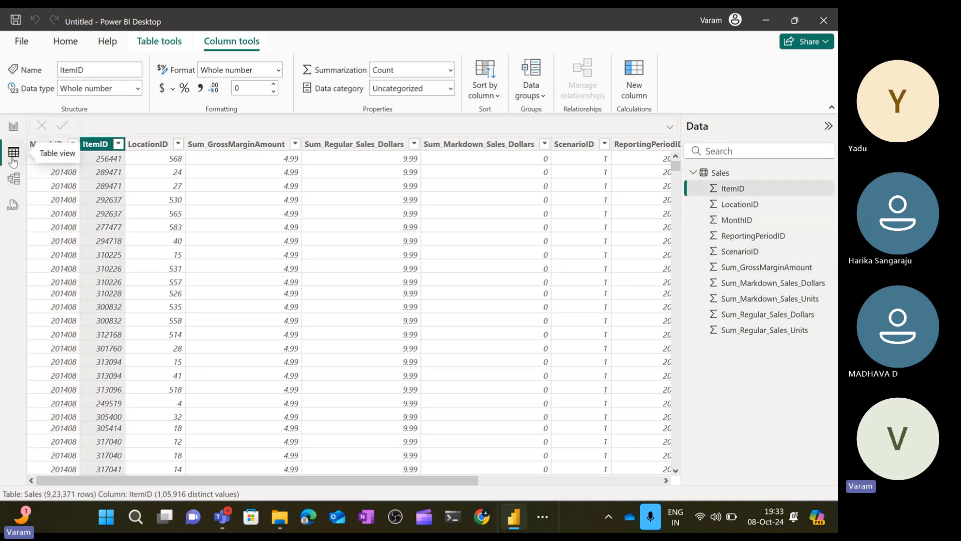
click(370, 144)
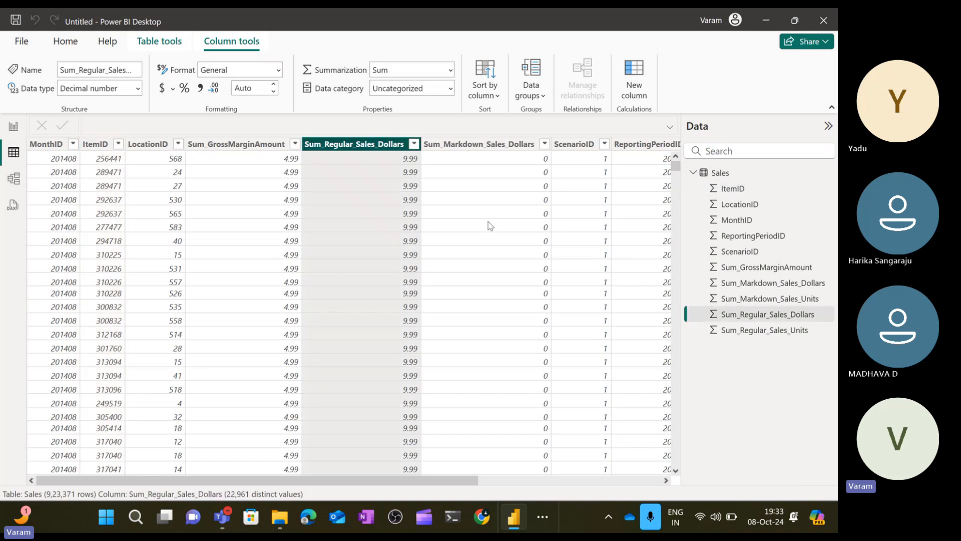
scroll(490, 226, right, 5)
click(550, 186)
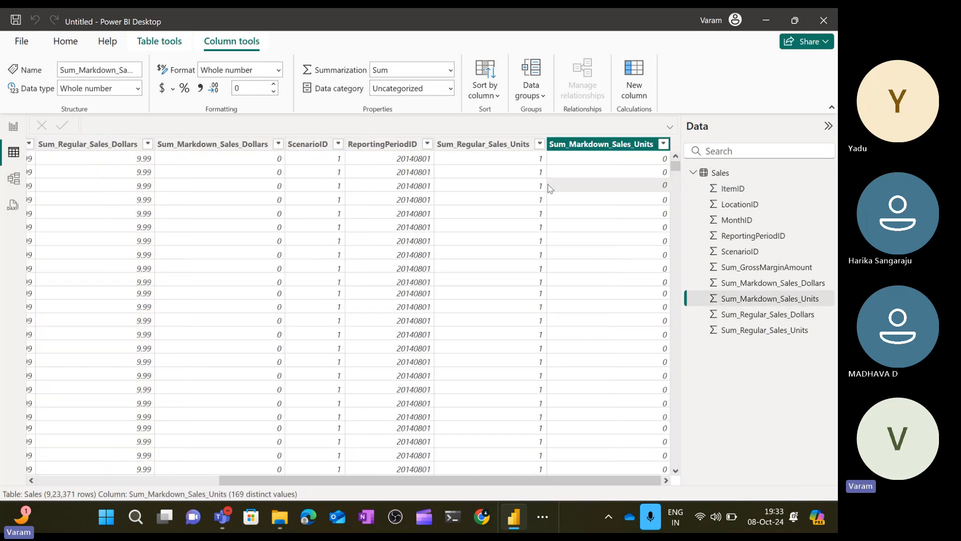
click(496, 149)
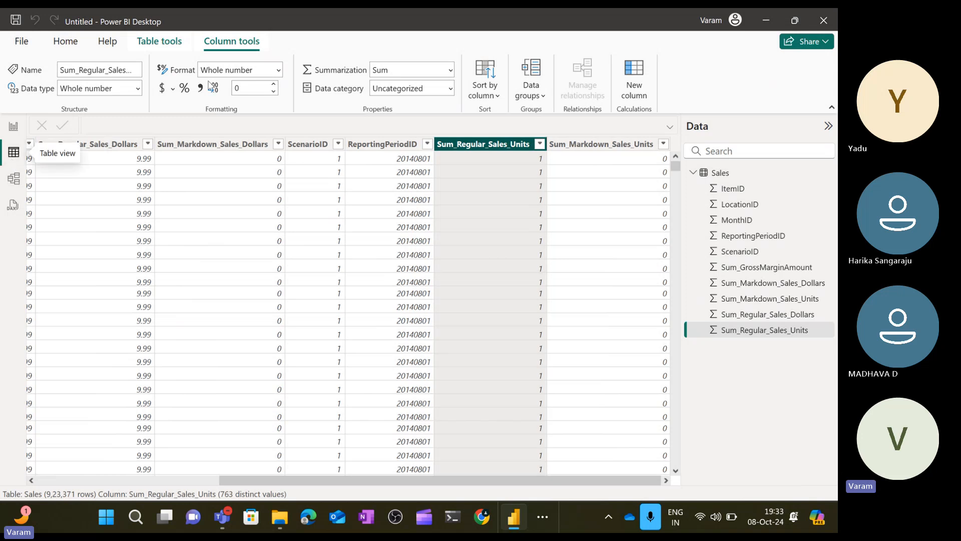
Examine the Table tools and Column tools options, including the data type choices for Sum_Regular_Sales_Units.
click(171, 43)
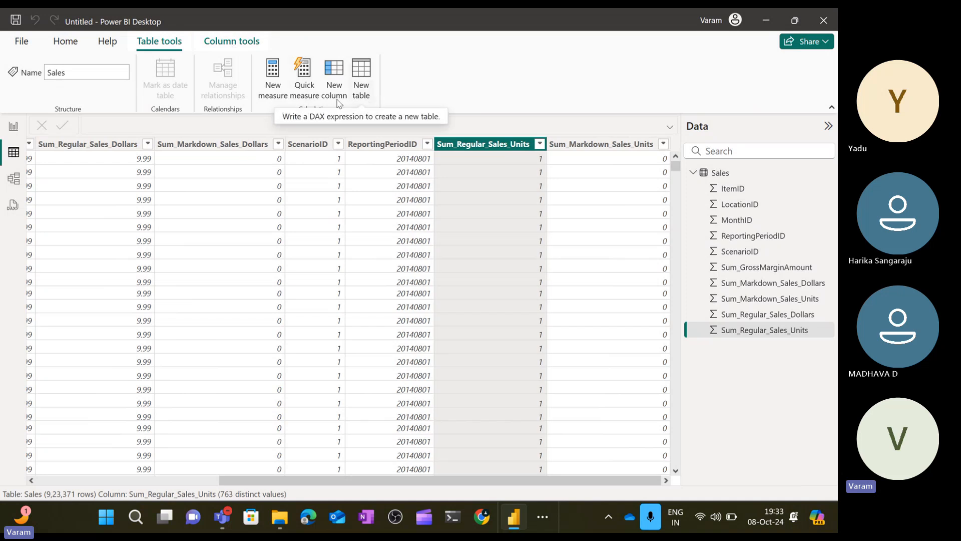
click(229, 43)
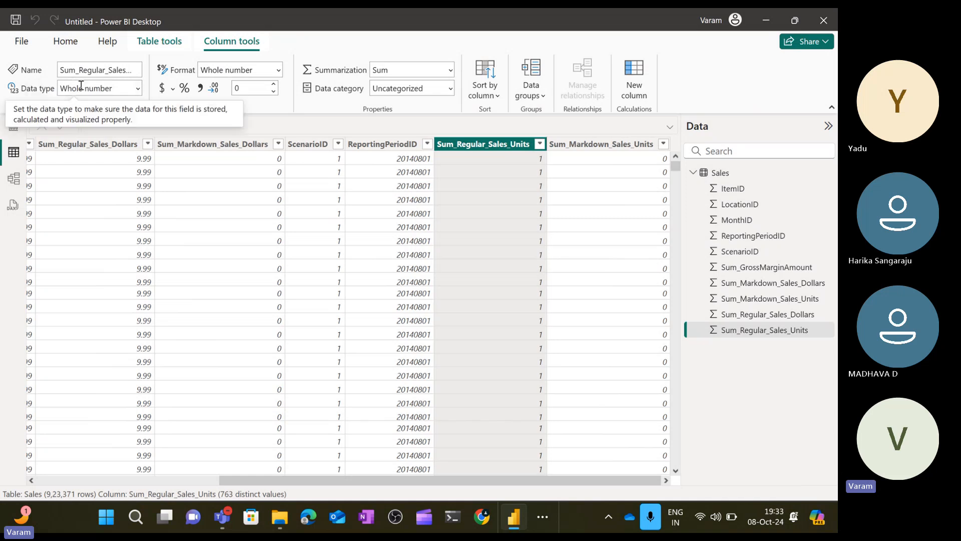
double_click(43, 92)
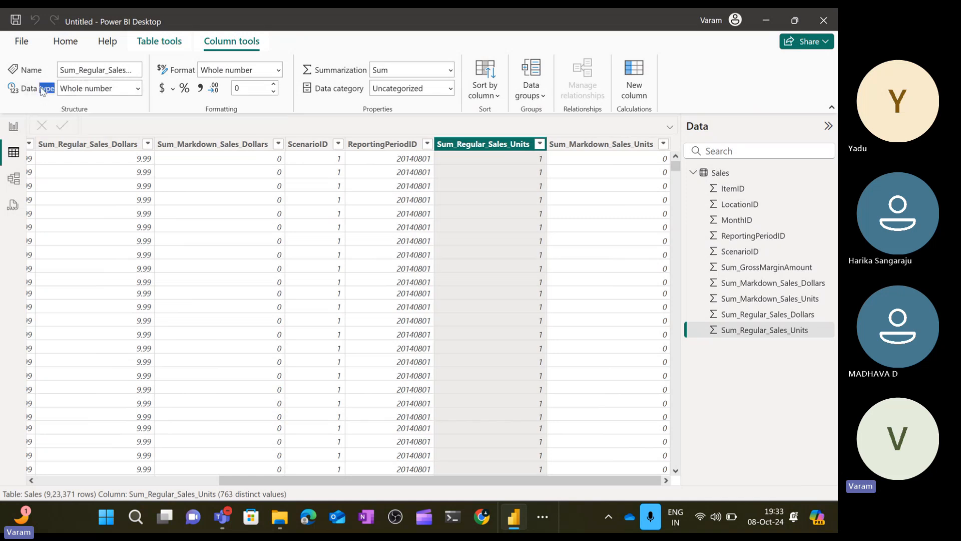
click(138, 89)
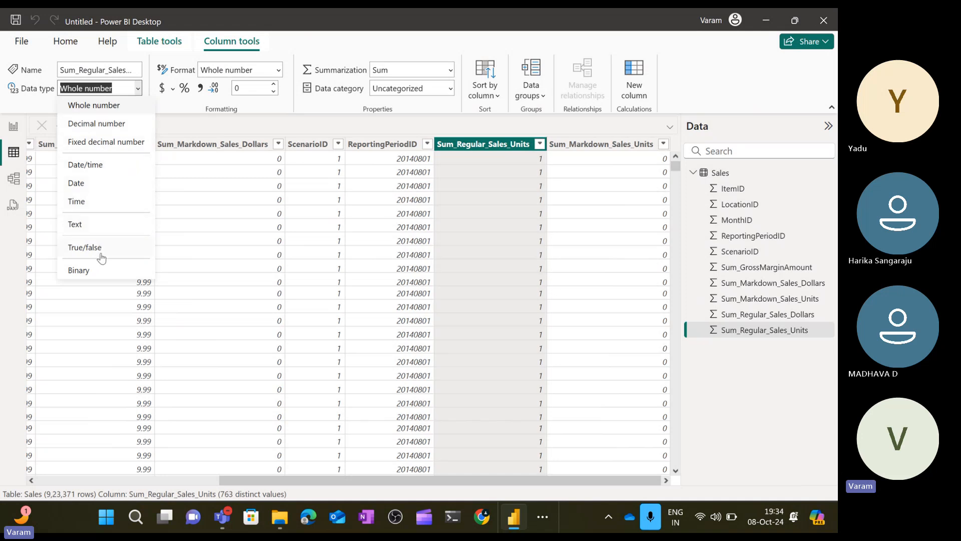
click(176, 108)
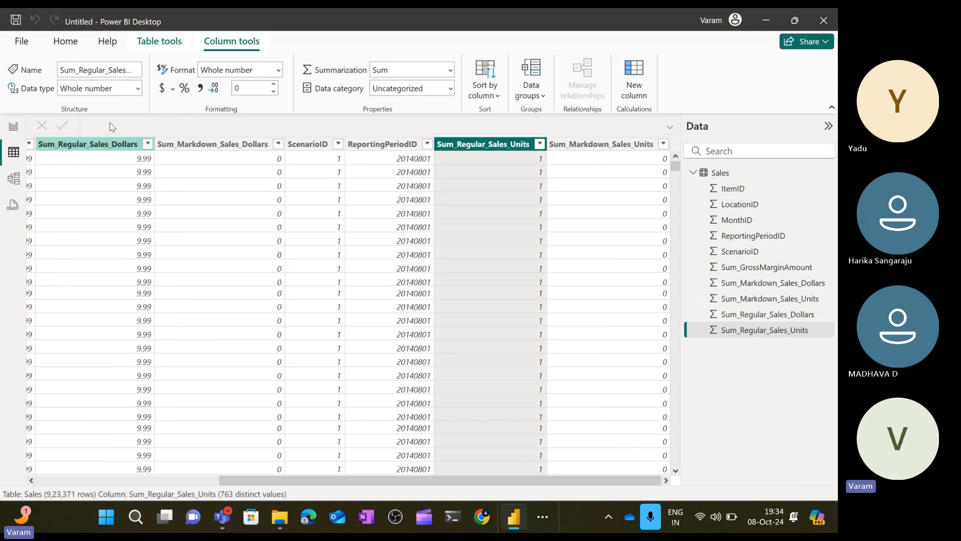
click(170, 45)
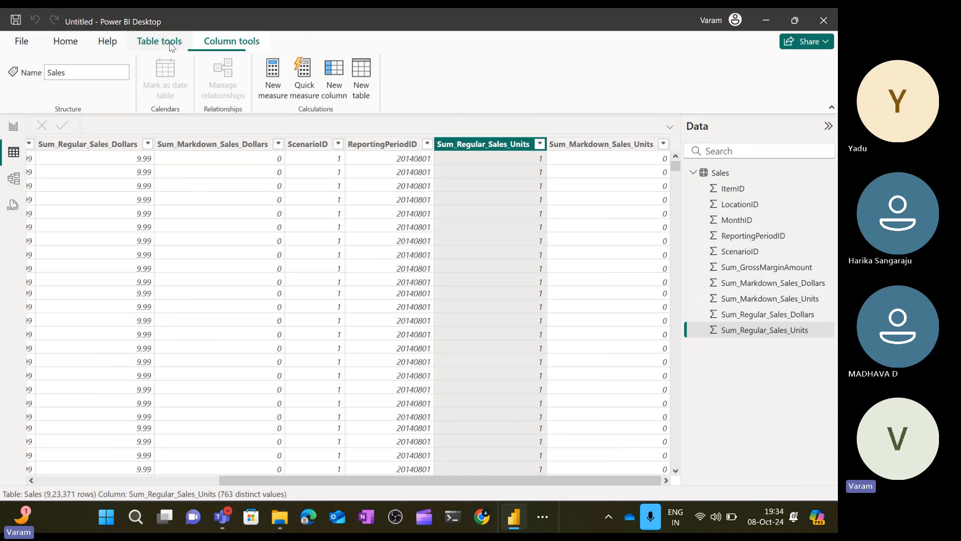
click(221, 48)
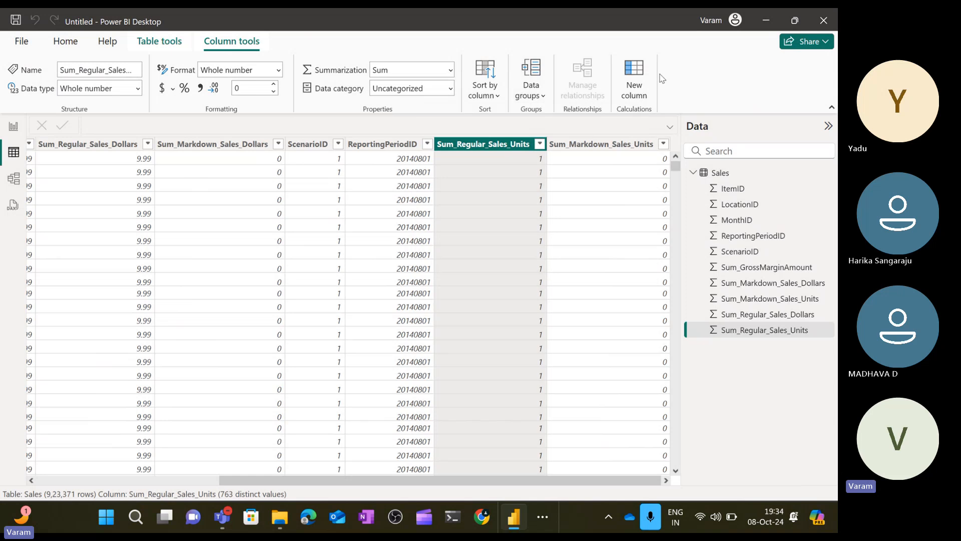
click(159, 41)
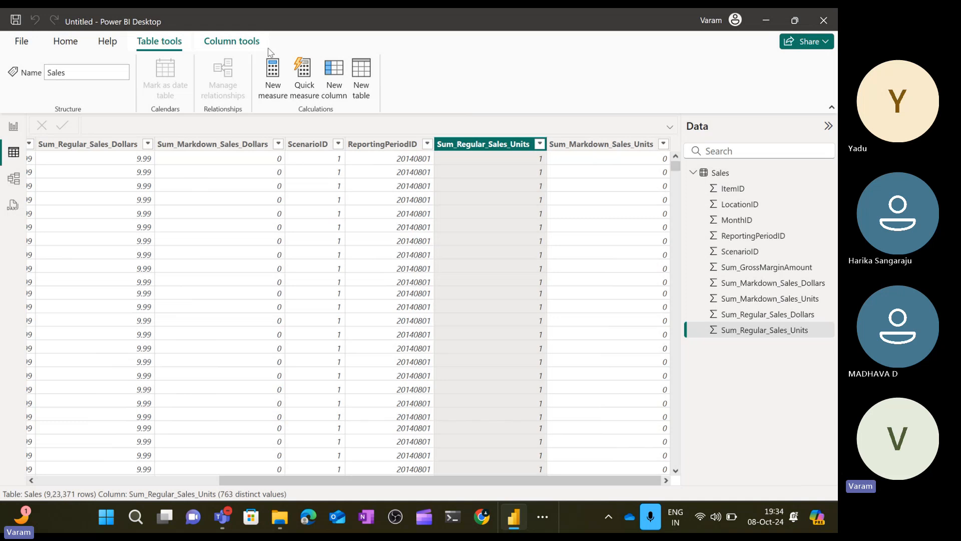
click(235, 42)
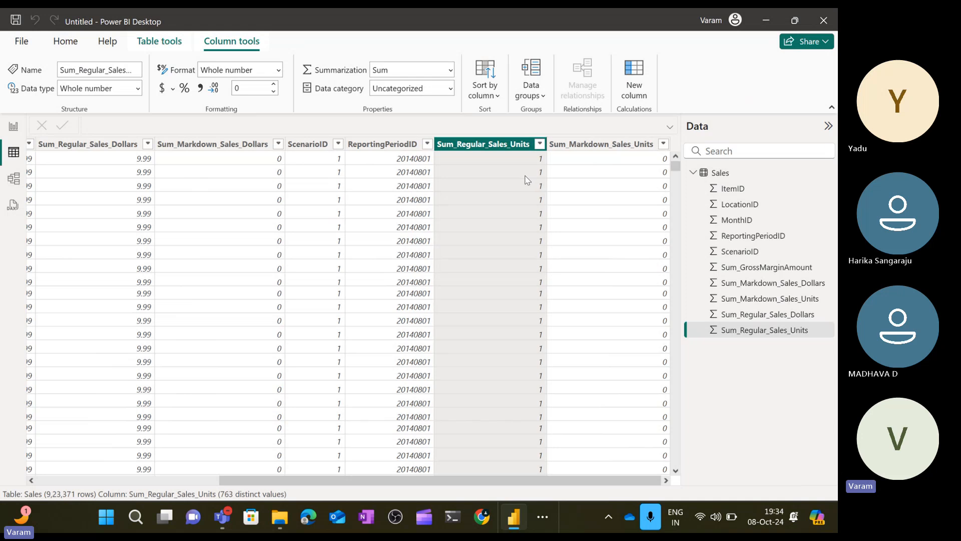
scroll(339, 237, left, 5)
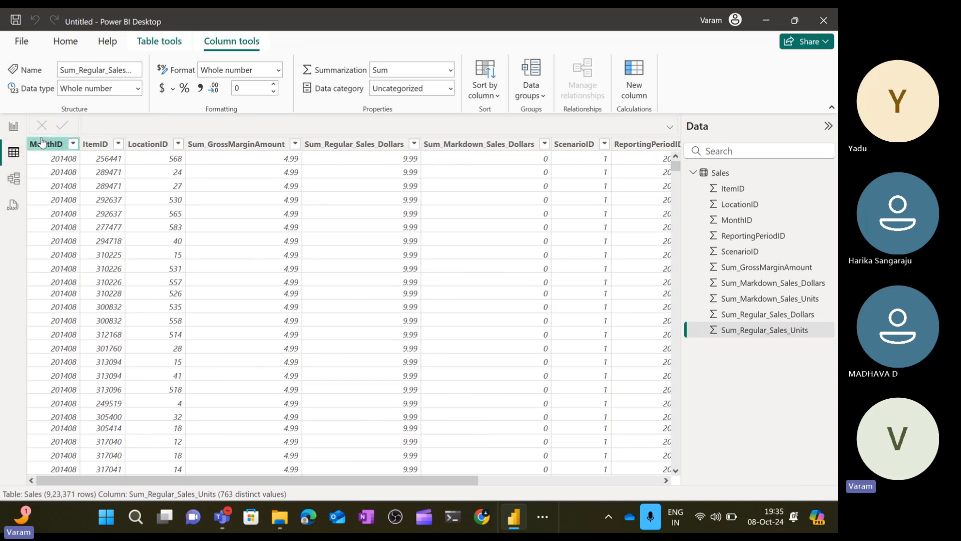
Switch between Report view and Table view and toggle the Build pane to compare the workspaces.
click(18, 131)
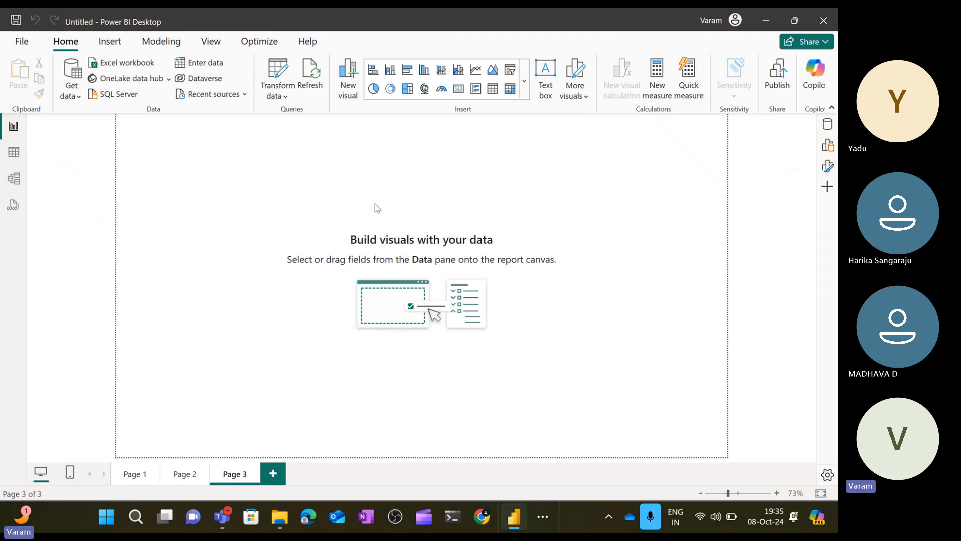
click(825, 145)
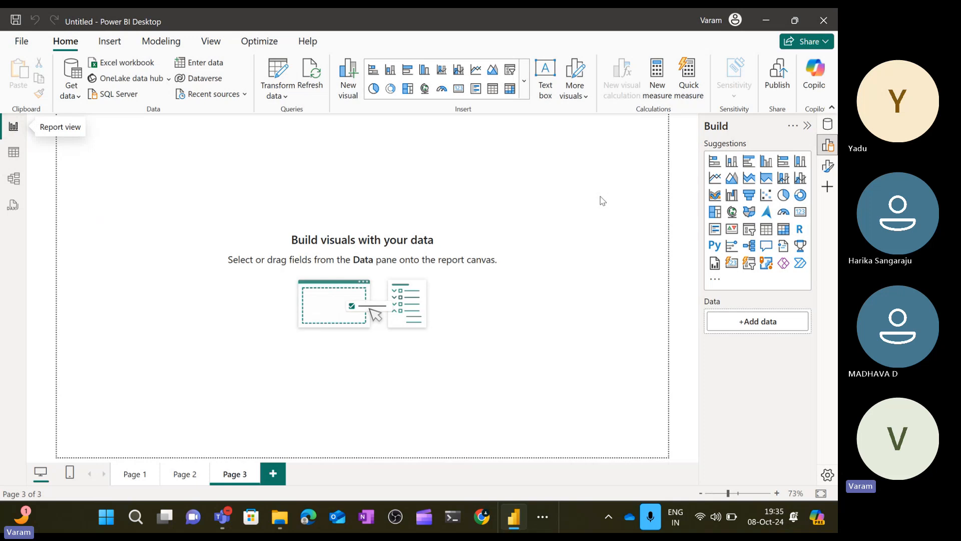
click(828, 145)
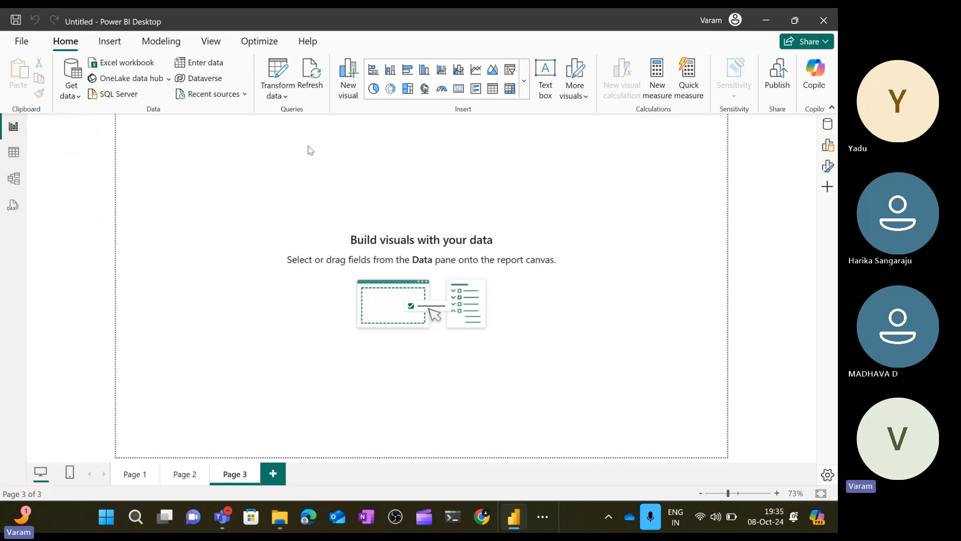
click(21, 158)
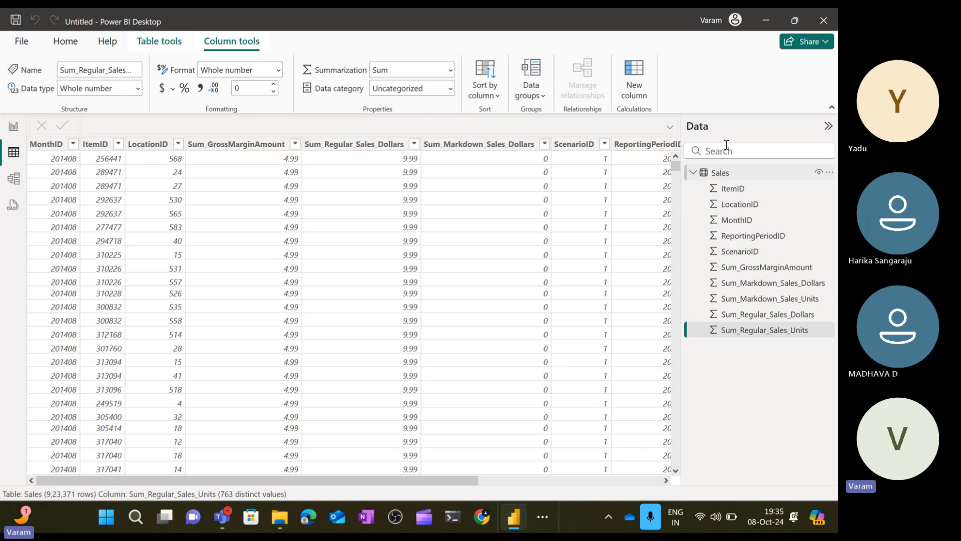
click(13, 128)
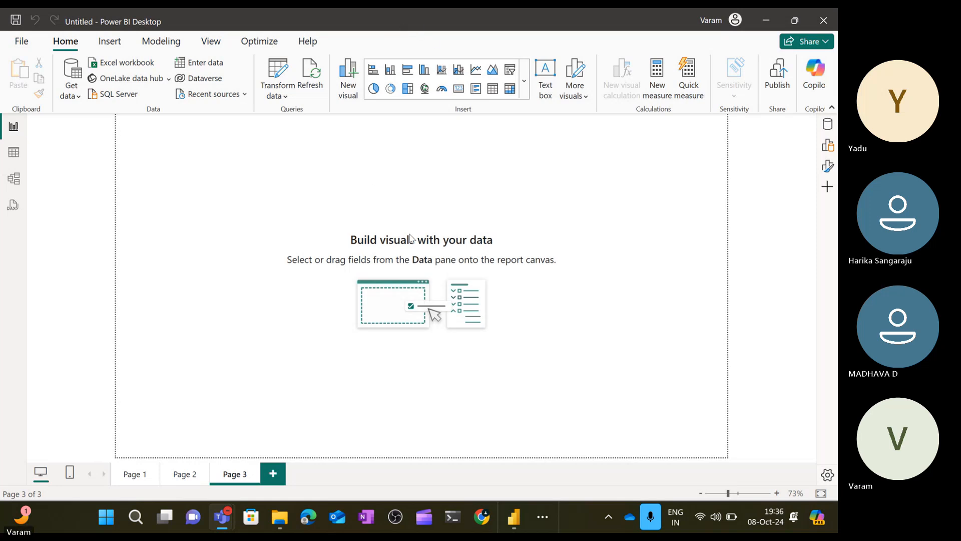
click(629, 79)
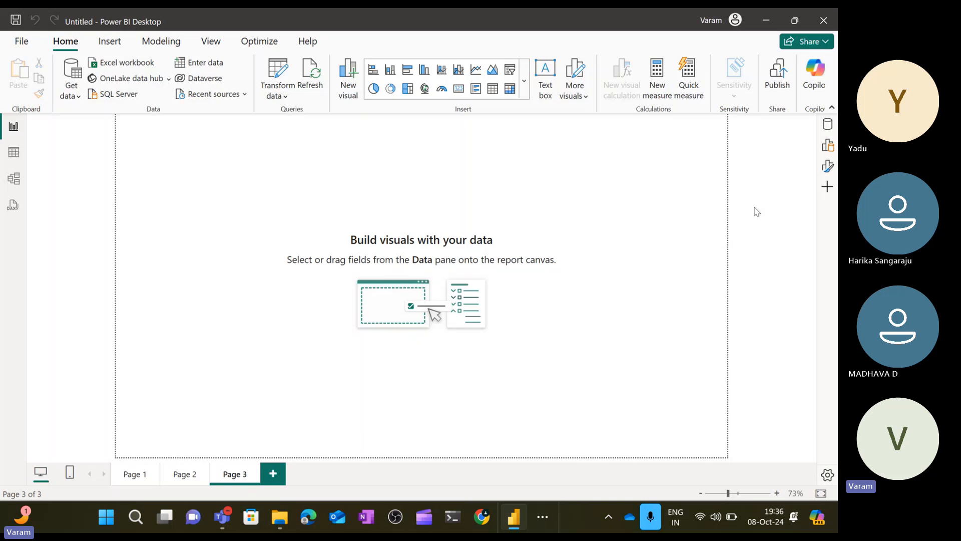
click(13, 152)
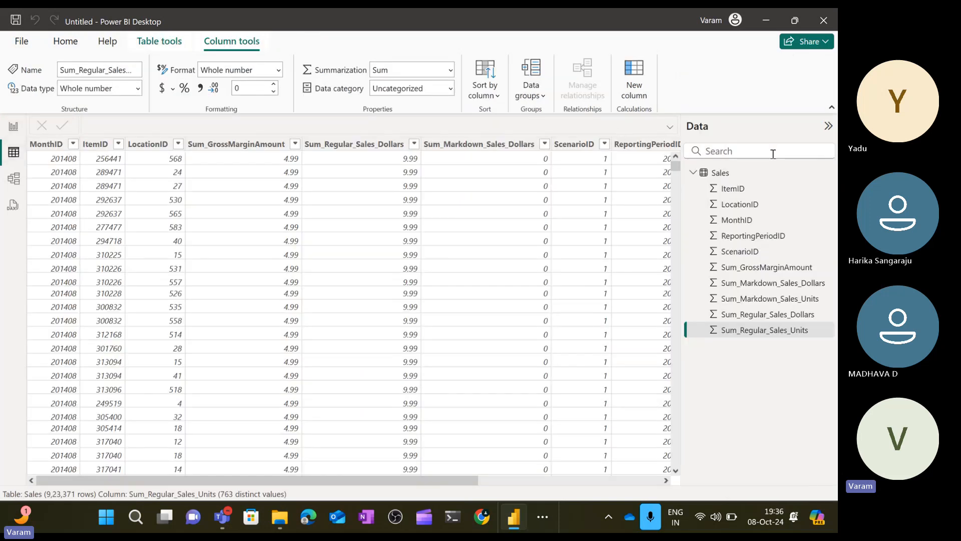
Collapse and reopen the Data pane in Table view, then return to Report view and expand the Sales table fields.
click(829, 126)
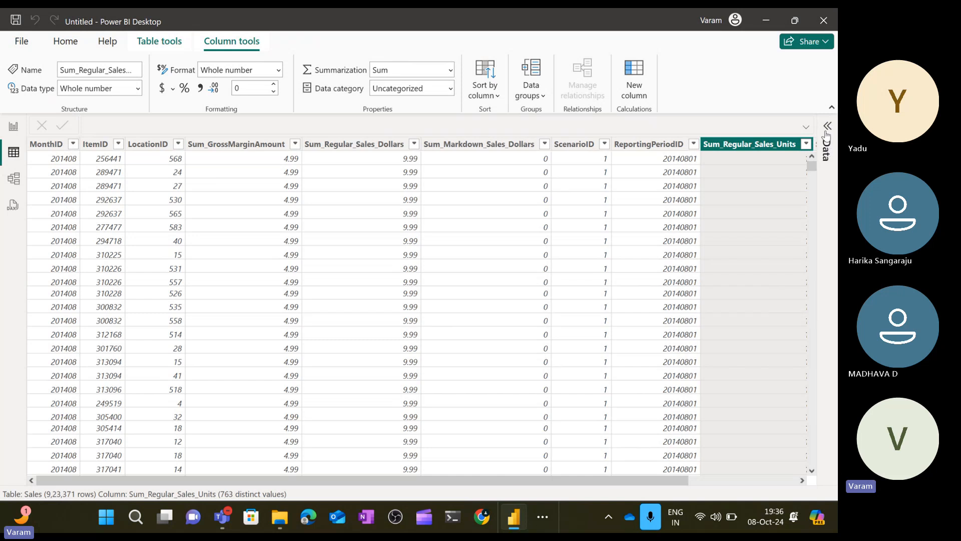
click(829, 126)
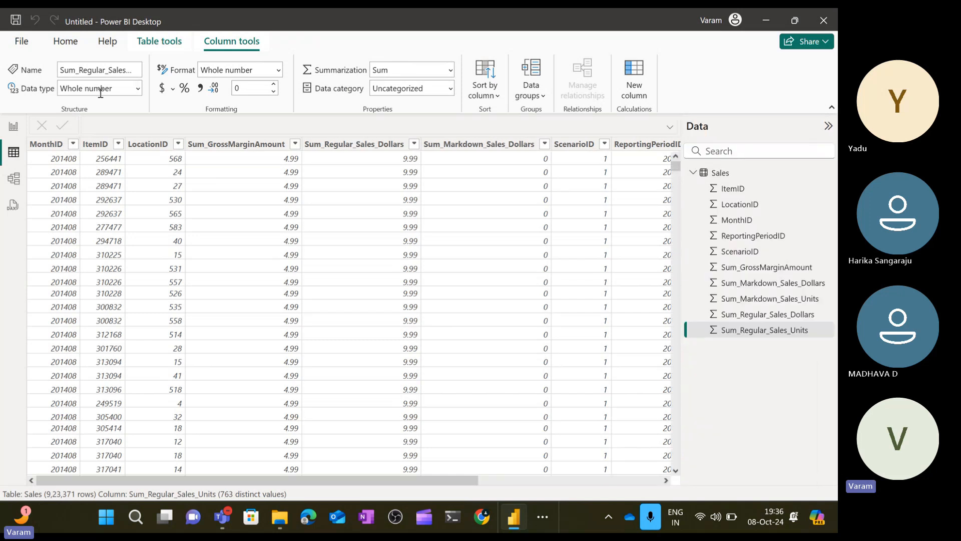
click(14, 128)
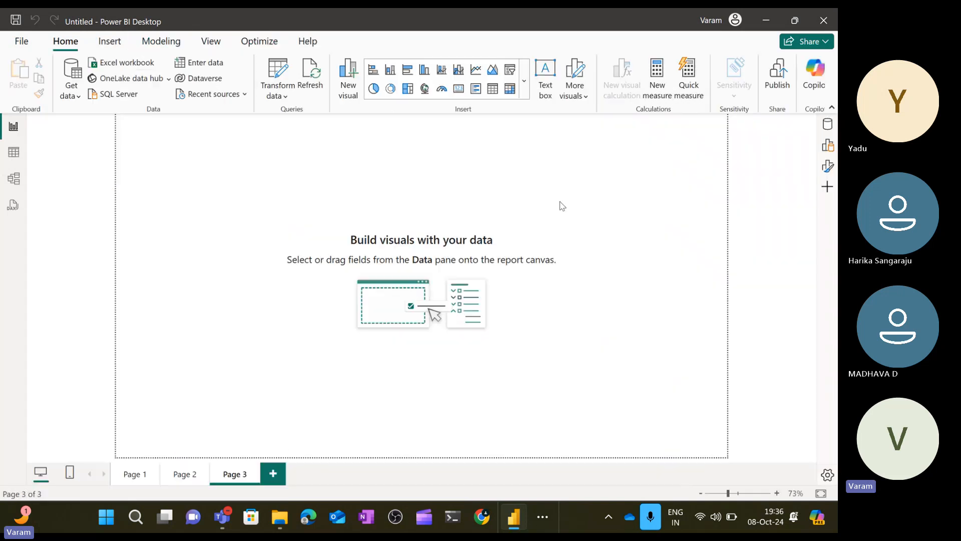
click(829, 128)
click(709, 174)
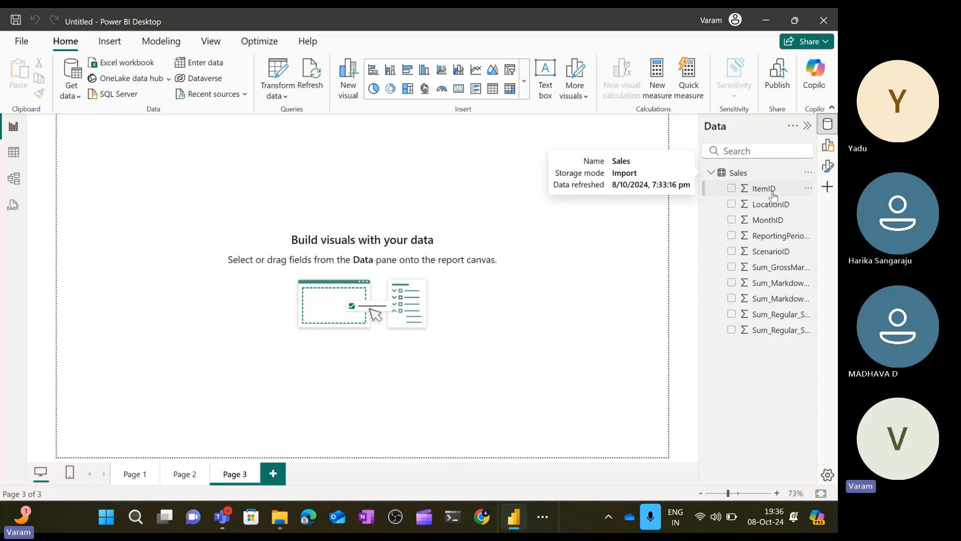
click(711, 173)
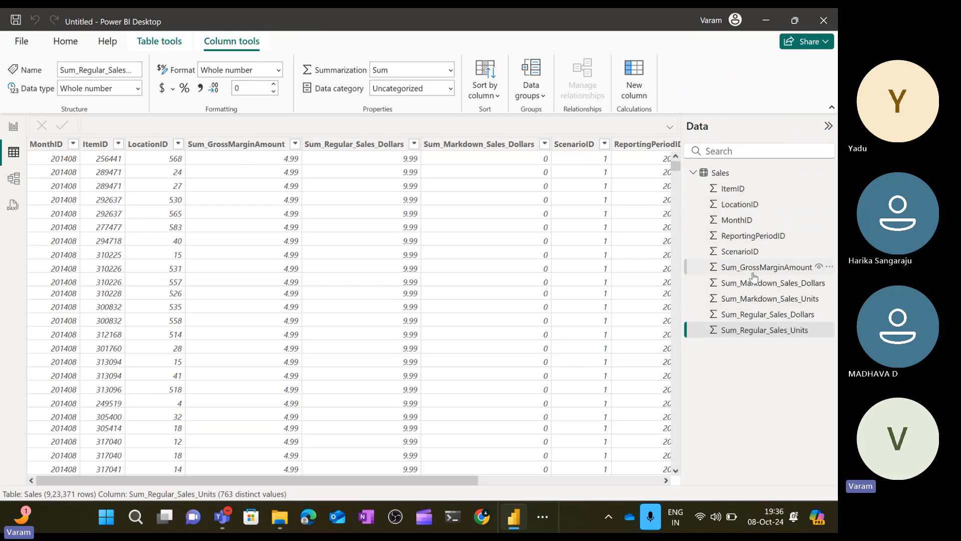
Open Model view, switch back and forth with Report view, and open the Data pane's Model tab, closing its intro dialog.
click(17, 185)
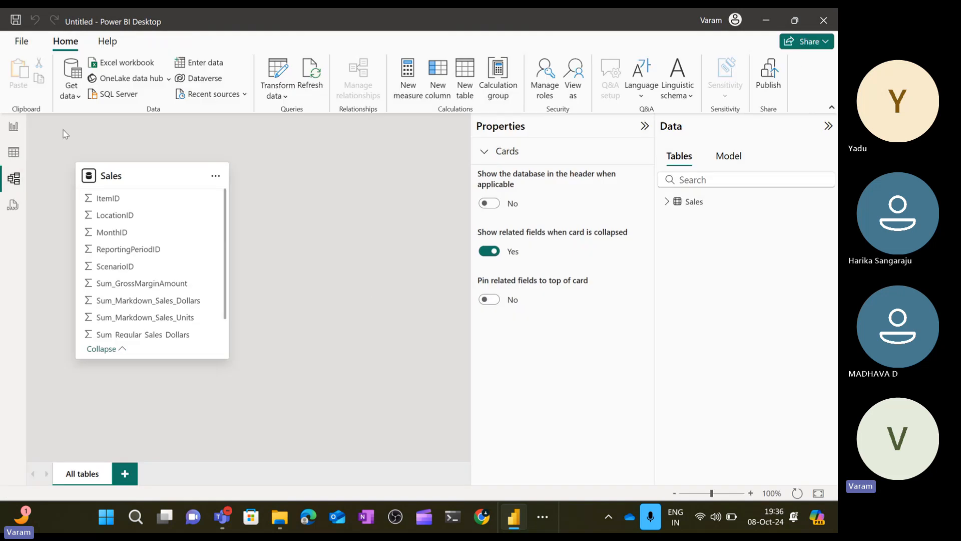
click(13, 128)
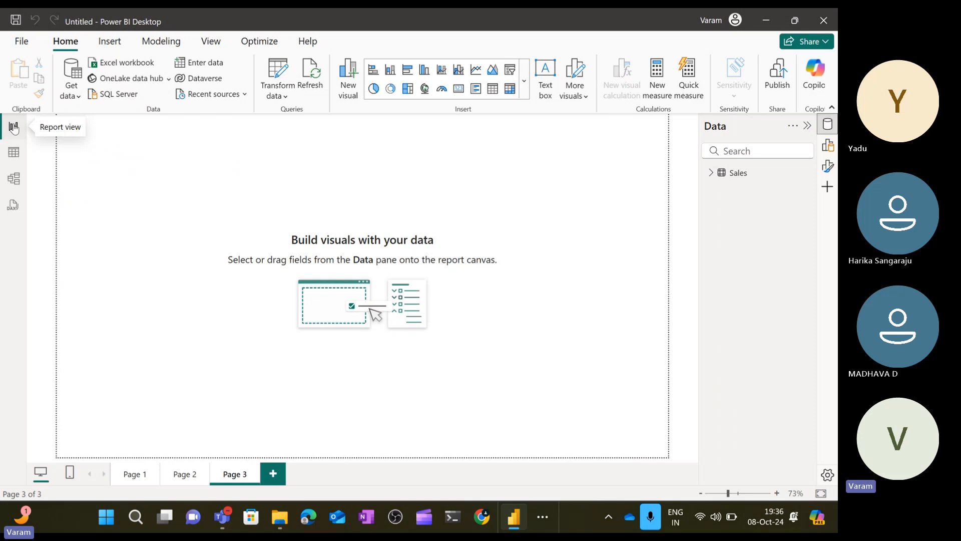
click(13, 179)
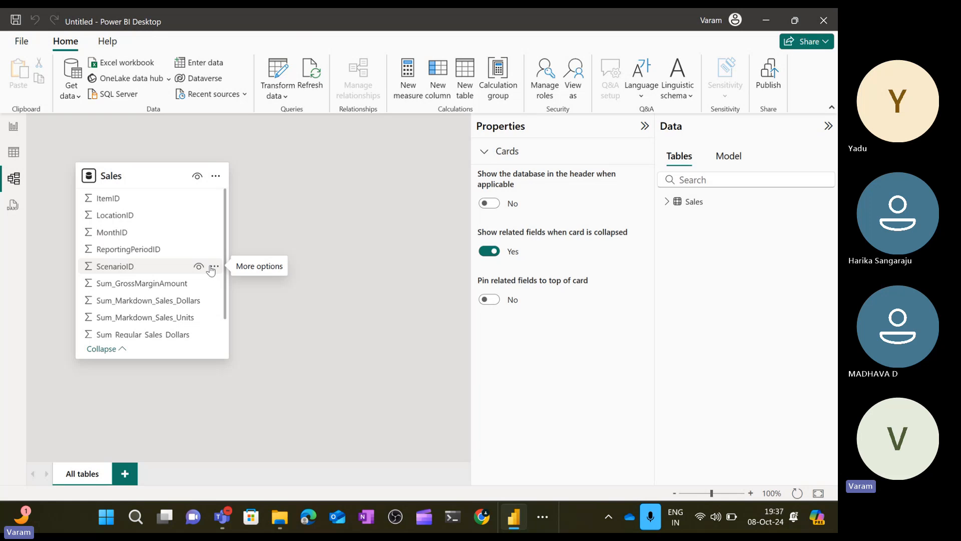
click(732, 156)
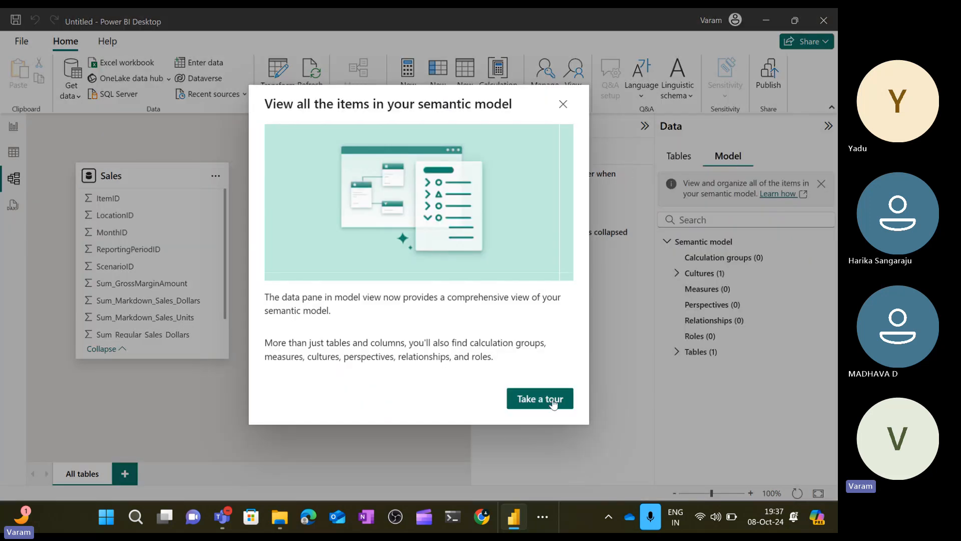
click(564, 104)
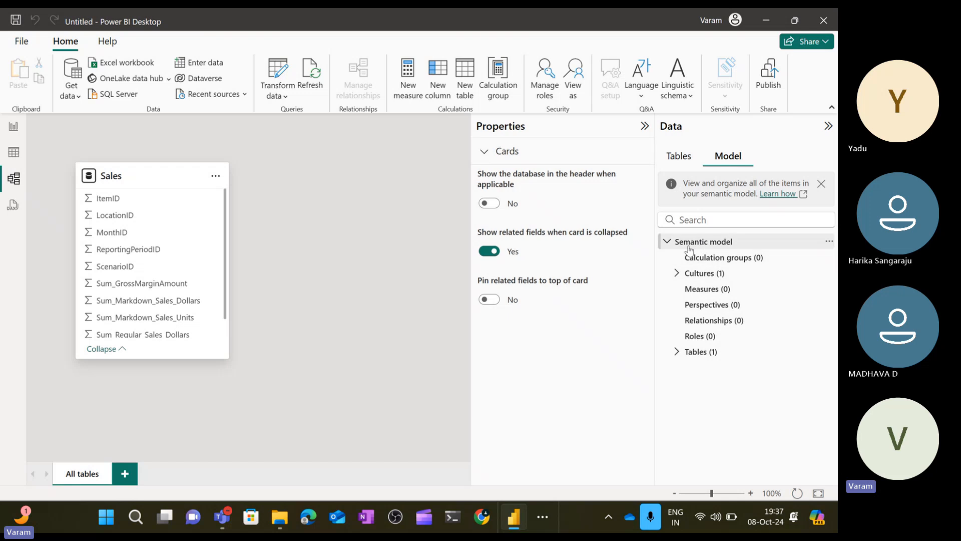
Browse the semantic model tree, expanding Cultures and Tables and selecting the Sales table to view its properties.
click(677, 275)
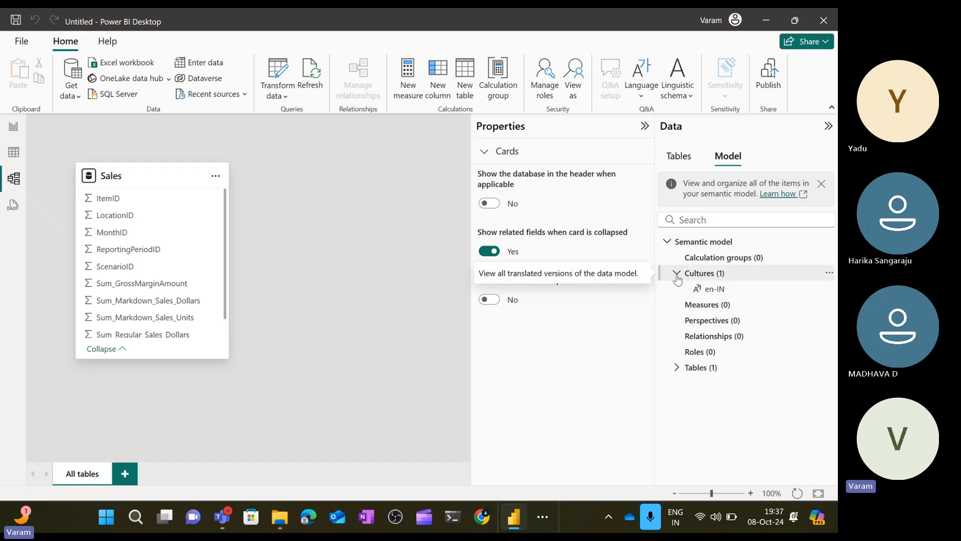
click(677, 274)
click(676, 354)
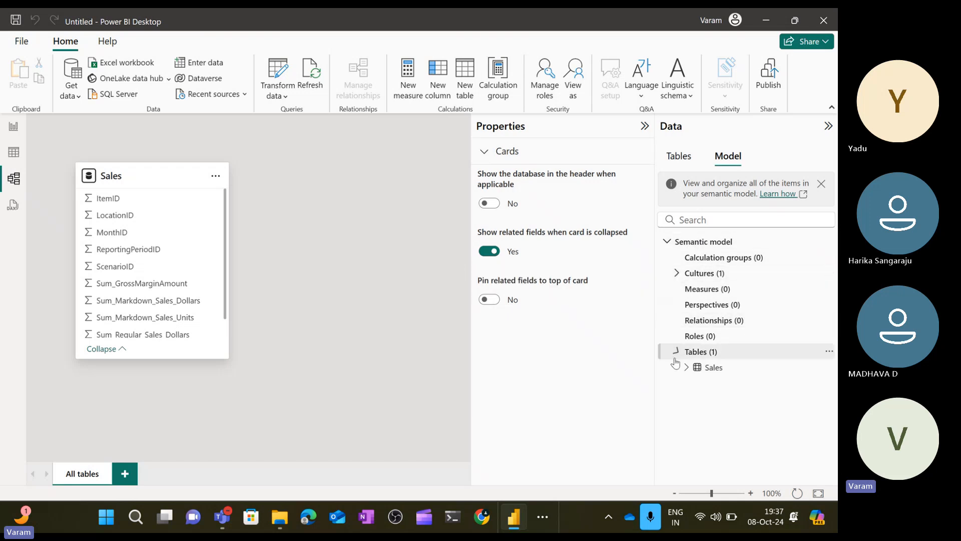
click(704, 368)
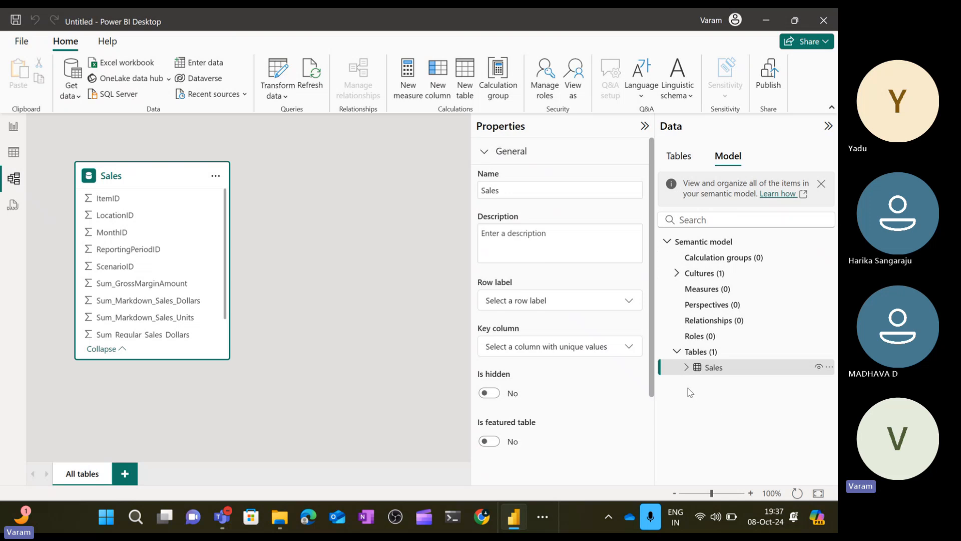
click(686, 368)
click(686, 368)
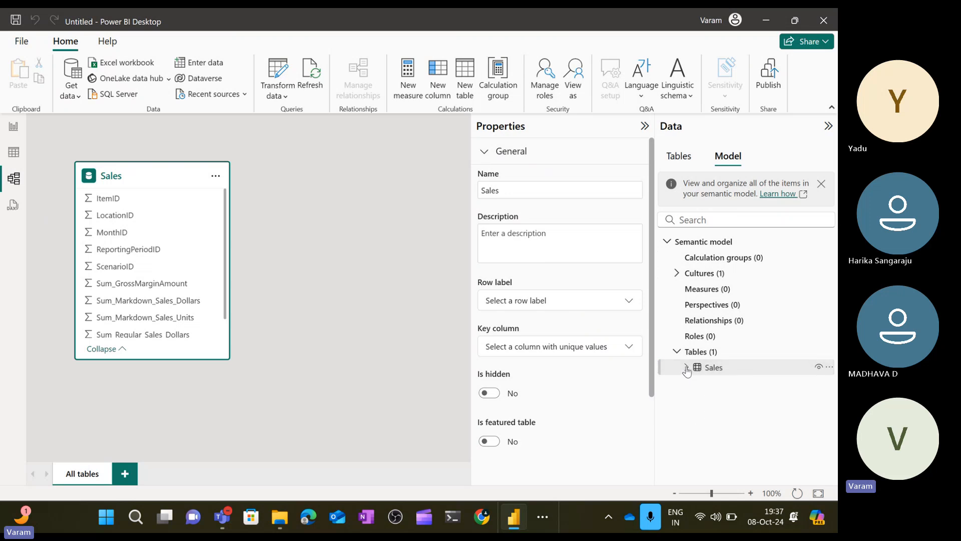
click(677, 352)
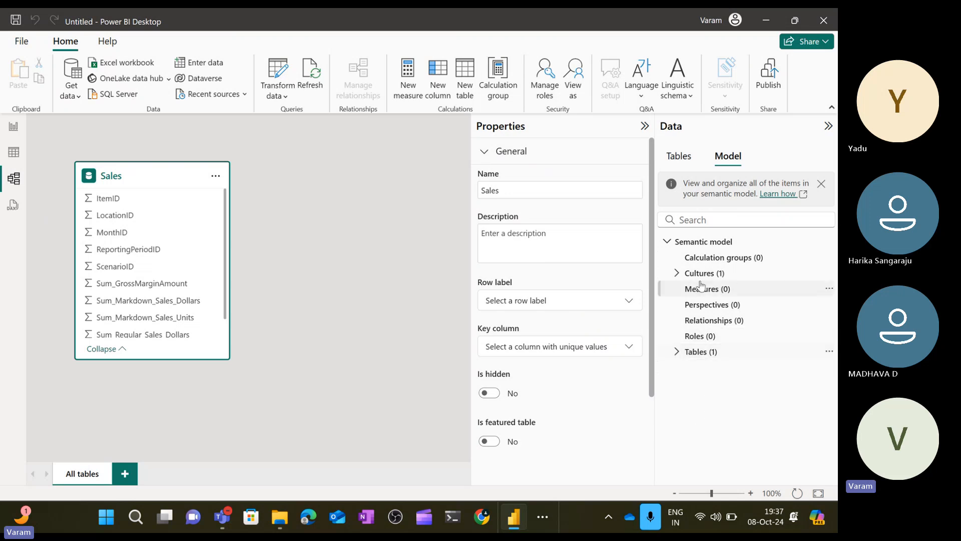
click(667, 241)
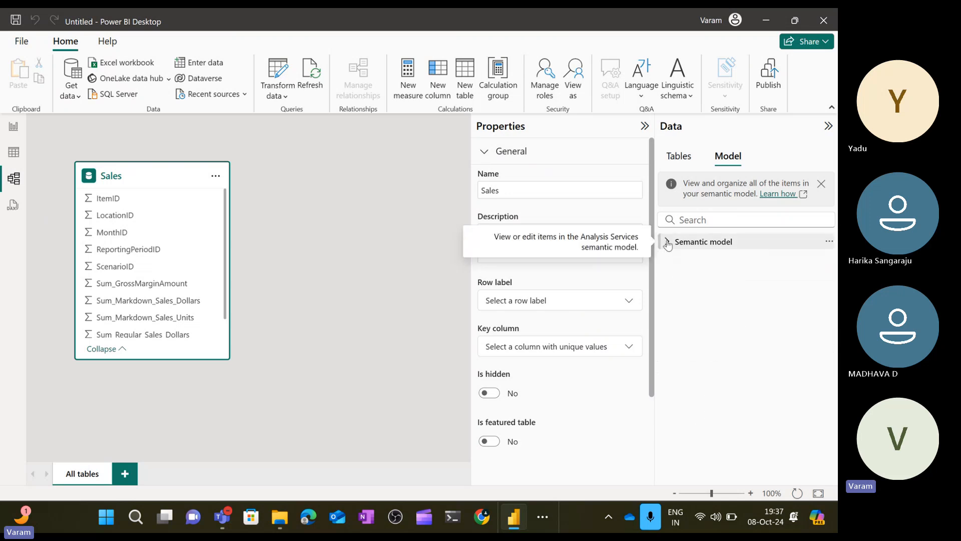
Dismiss the semantic model info banner, deselect the table, and return to Report view.
click(821, 184)
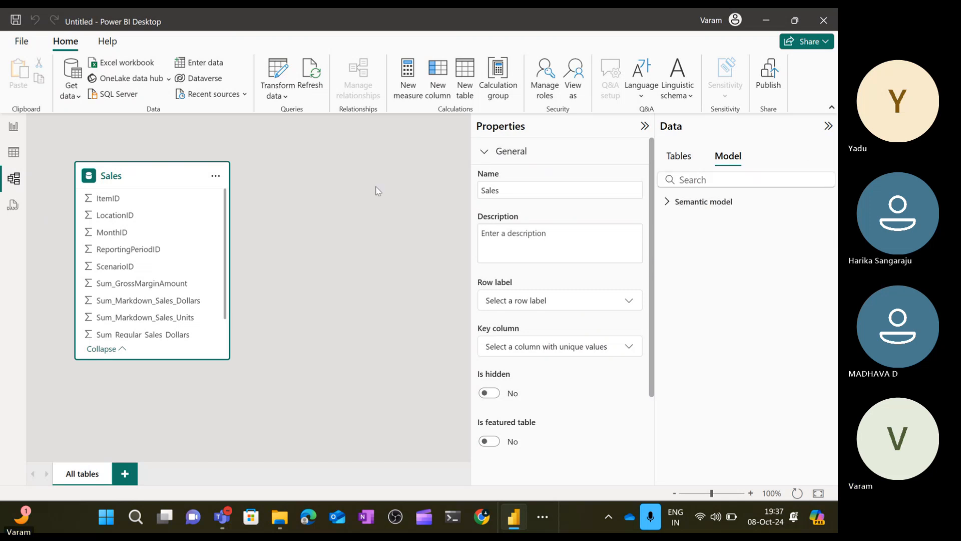
click(318, 196)
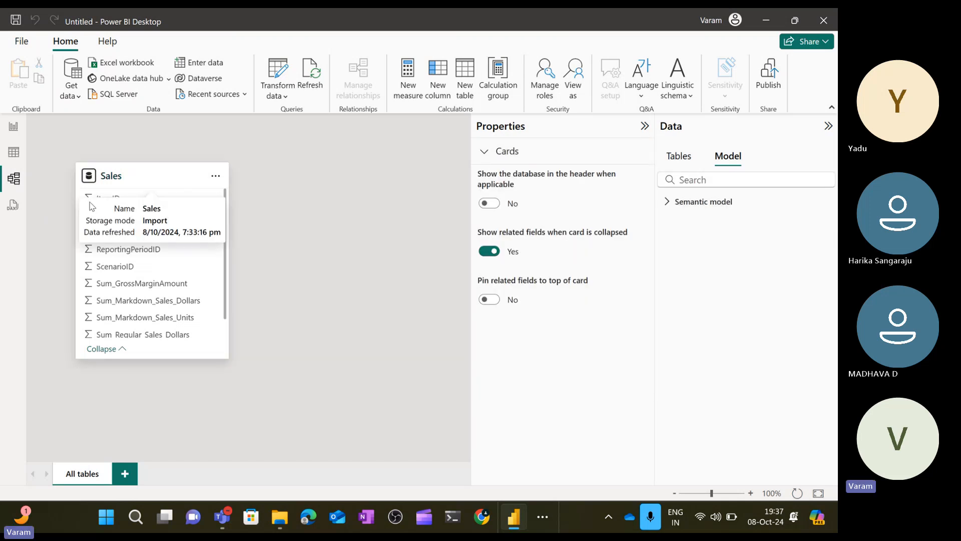
click(14, 130)
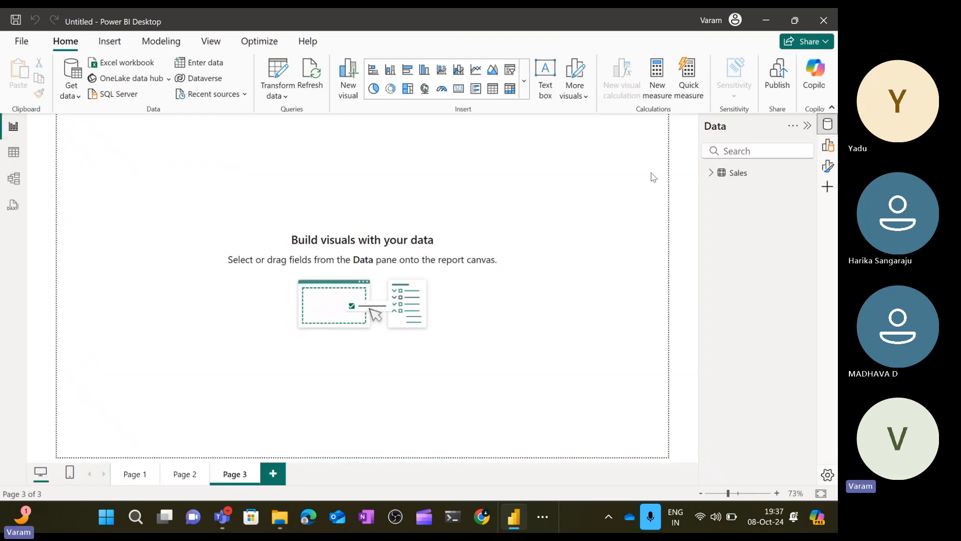
Open the Format pane and expand the Page information, Canvas settings and Canvas background sections for Page 3.
click(822, 173)
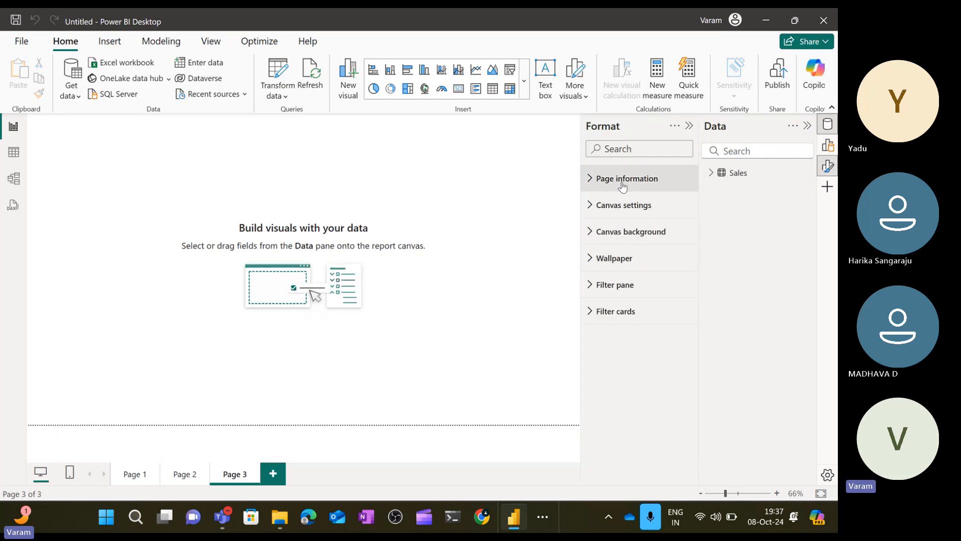
click(597, 185)
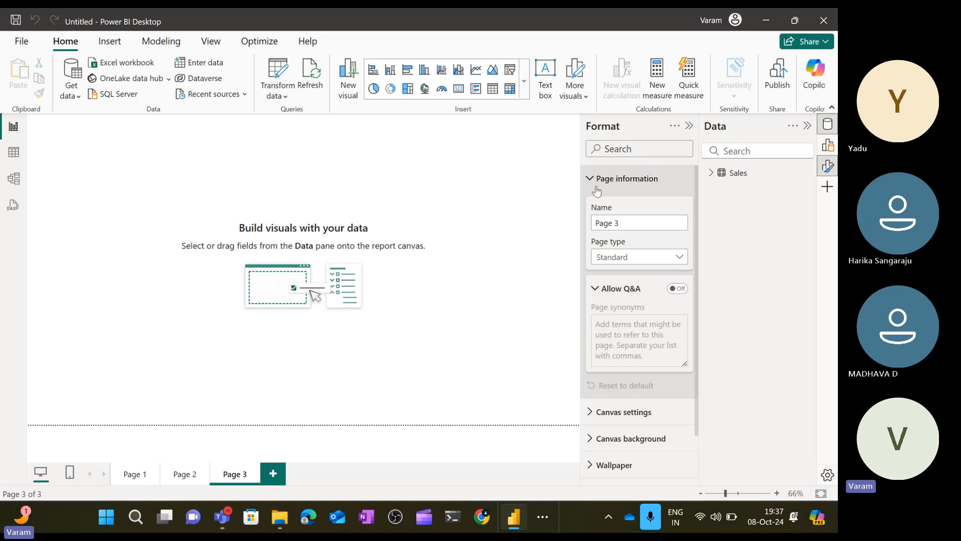
click(597, 190)
click(594, 210)
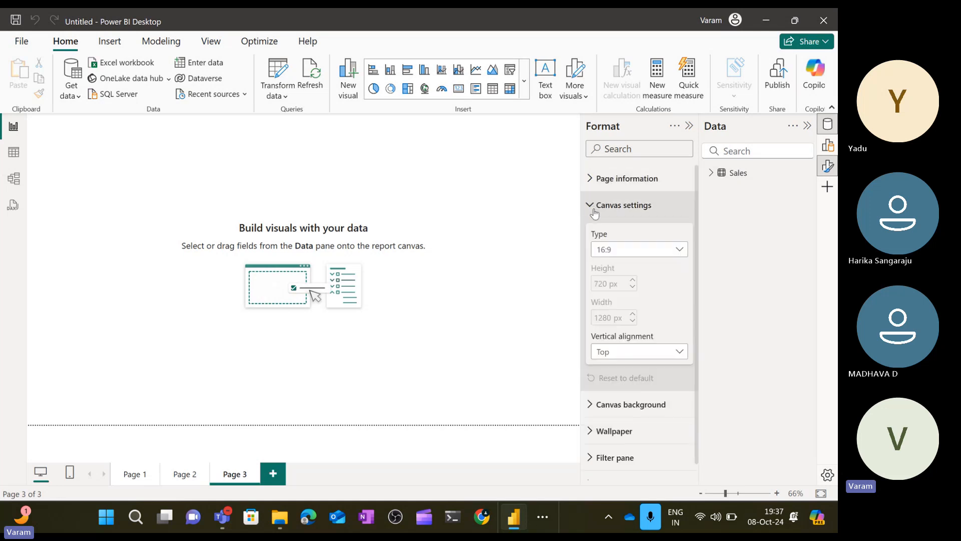
click(594, 211)
click(590, 230)
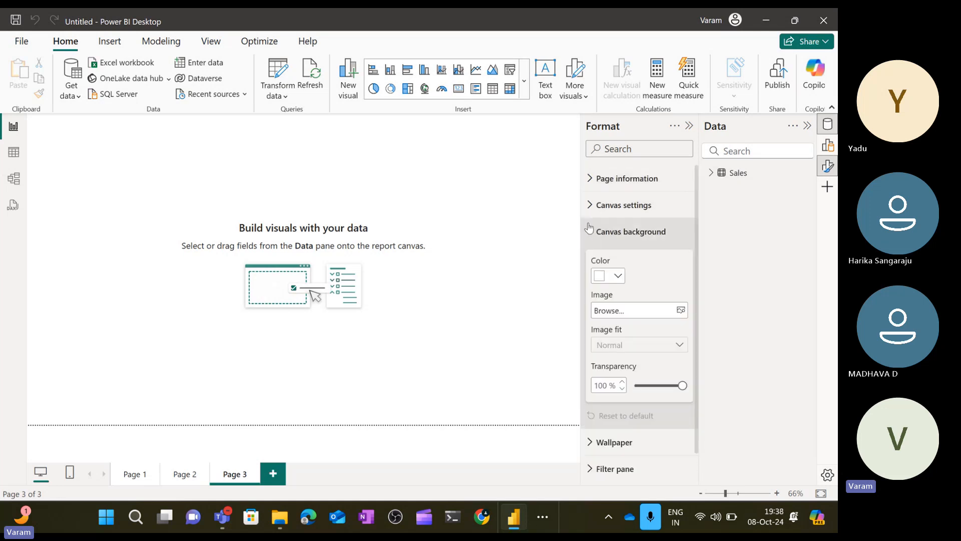
click(589, 230)
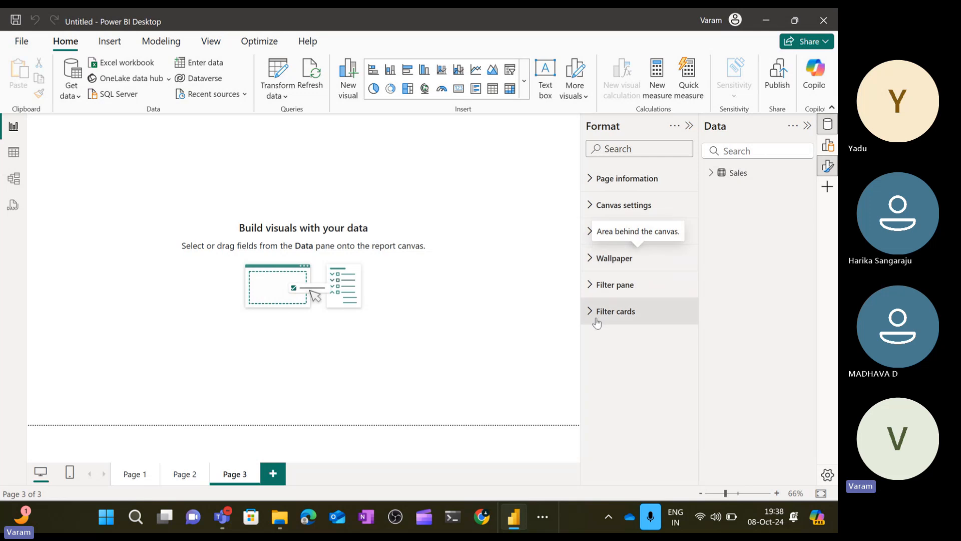
Insert a stacked bar chart on Page 3, move it toward the canvas centre, and expand the Sales table fields.
click(827, 145)
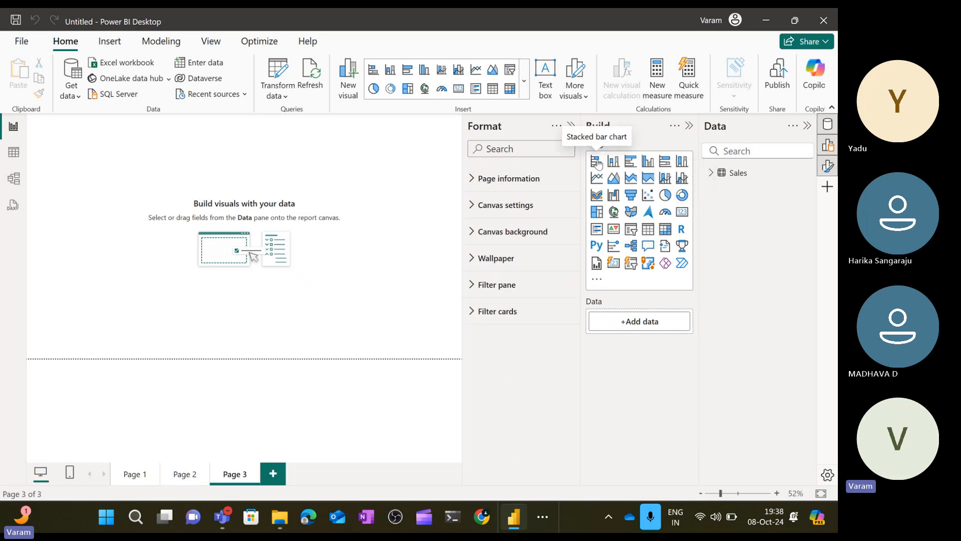
click(596, 161)
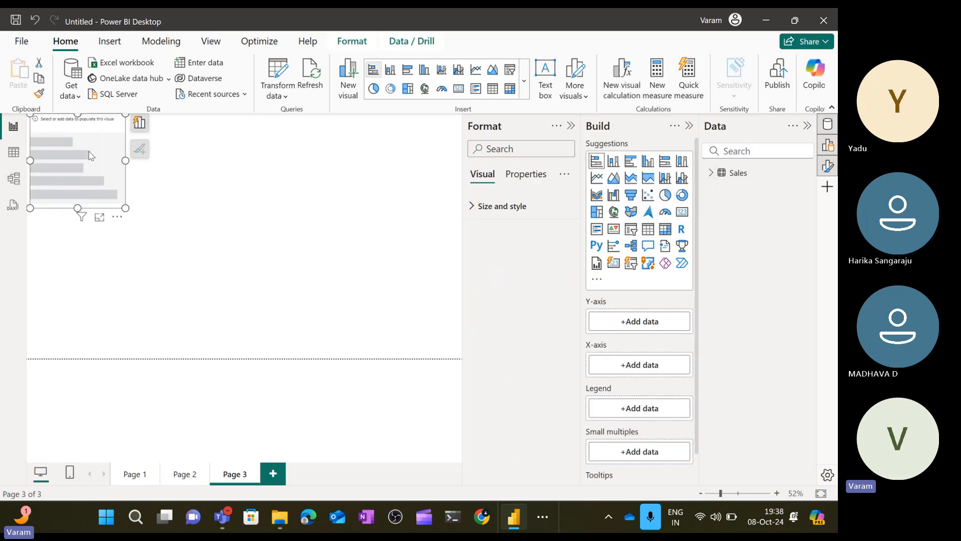
drag(90, 156, 163, 227)
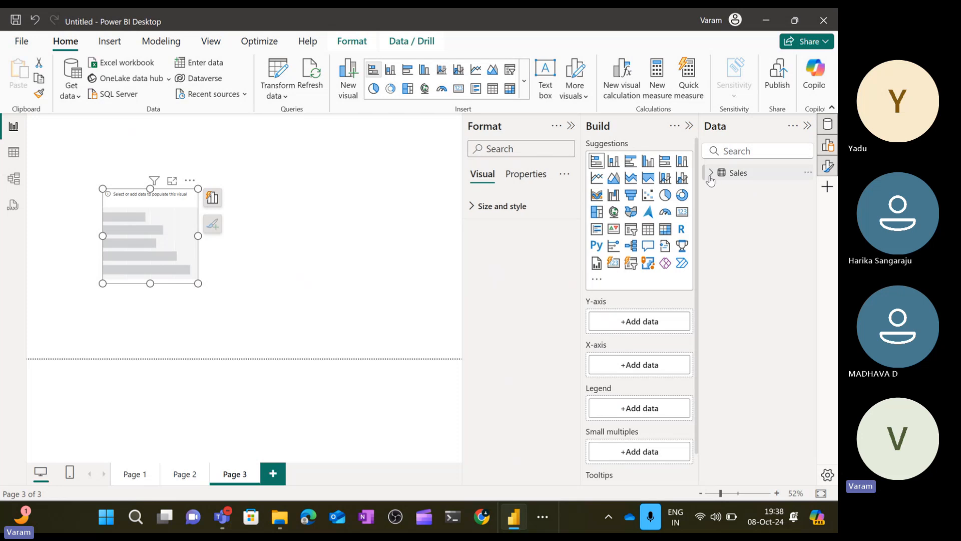
click(711, 175)
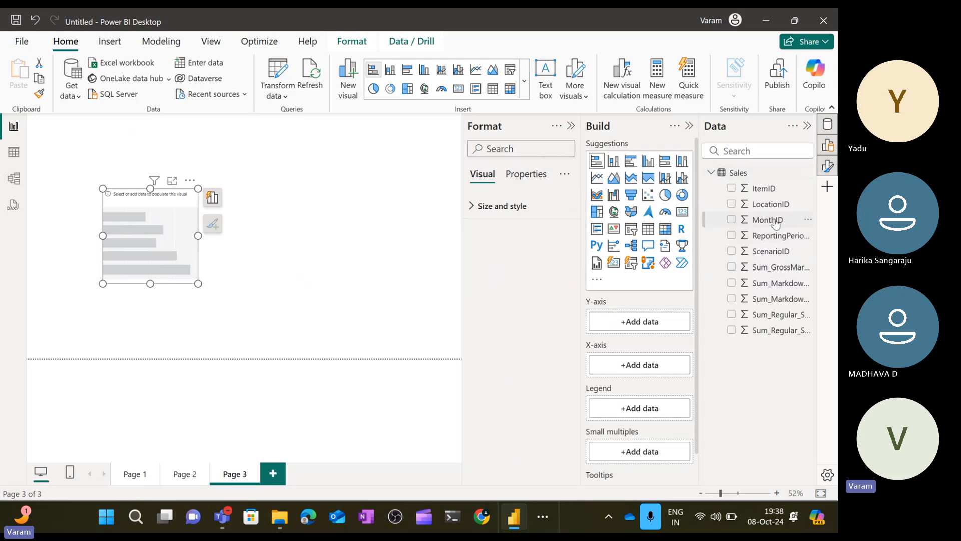
Put MonthID on the bar chart's Y-axis and LocationID on its X-axis, then widen the chart.
drag(775, 224, 651, 331)
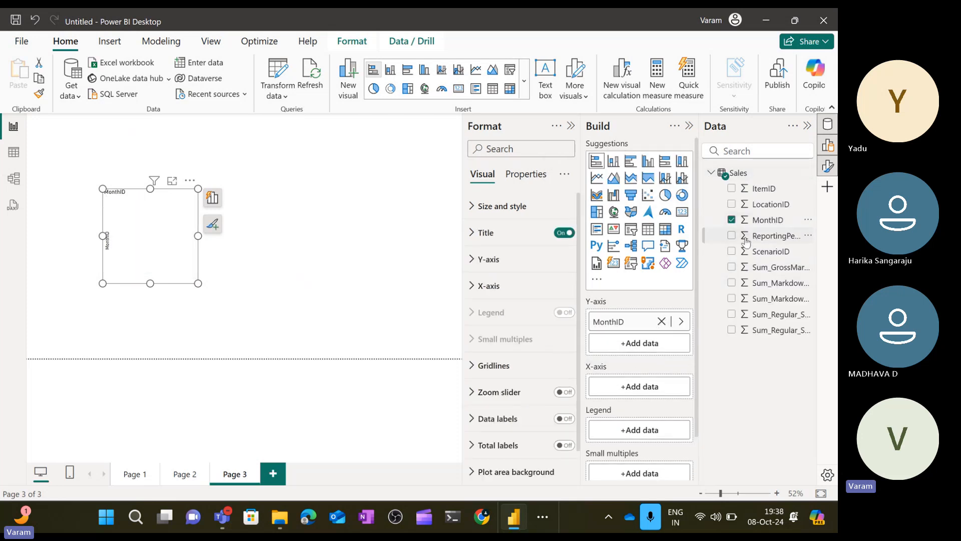
drag(771, 205, 666, 399)
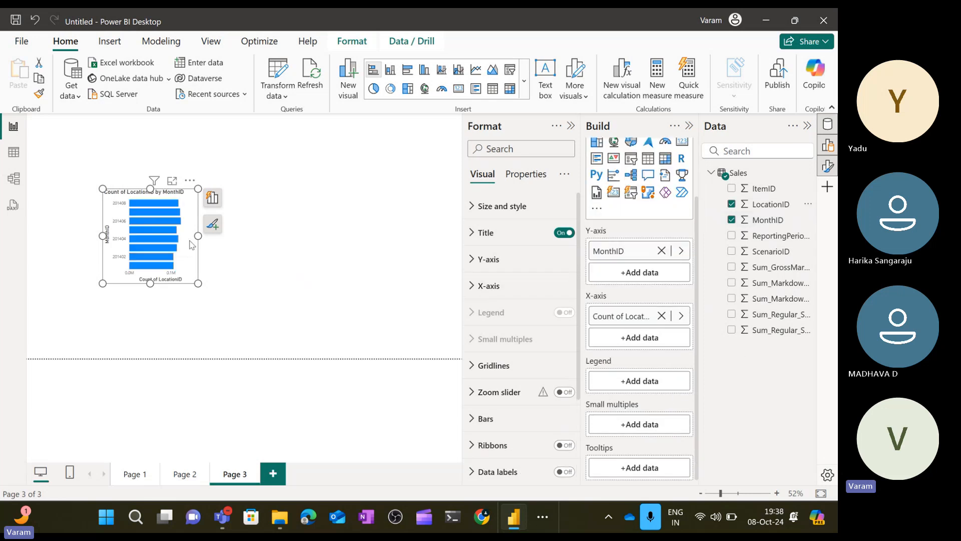
drag(199, 236, 333, 235)
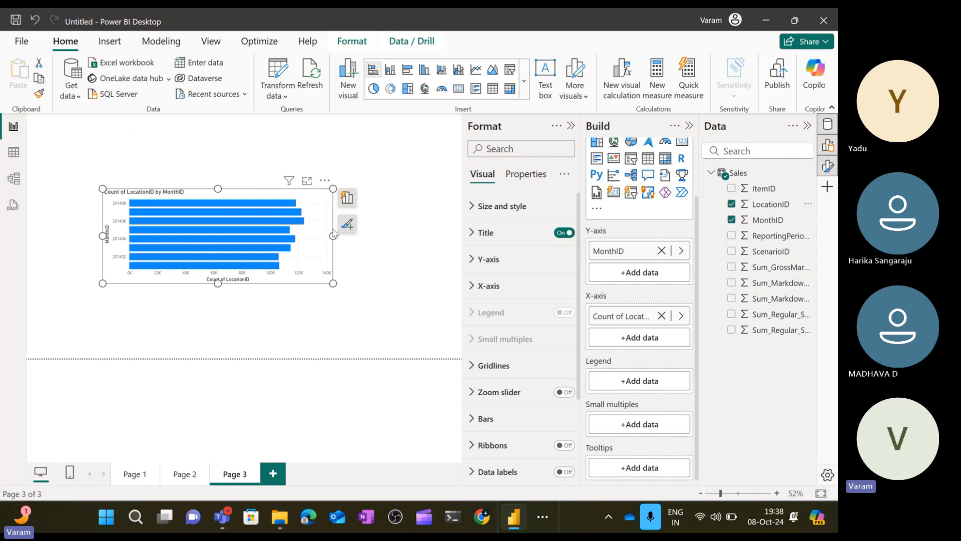
Review the chart's visual format settings and the Properties options including Advanced options, then collapse the Format pane.
scroll(499, 240, down, 1)
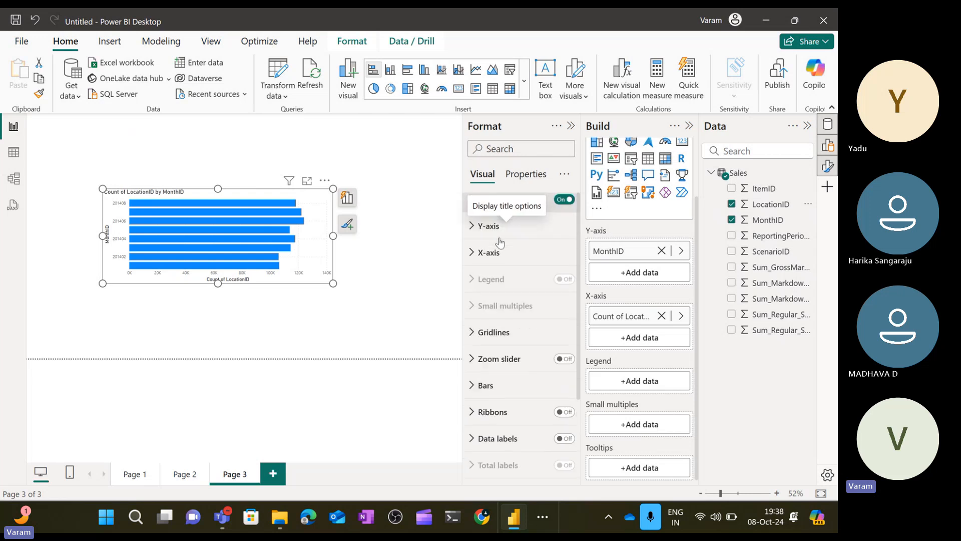
scroll(499, 242, up, 1)
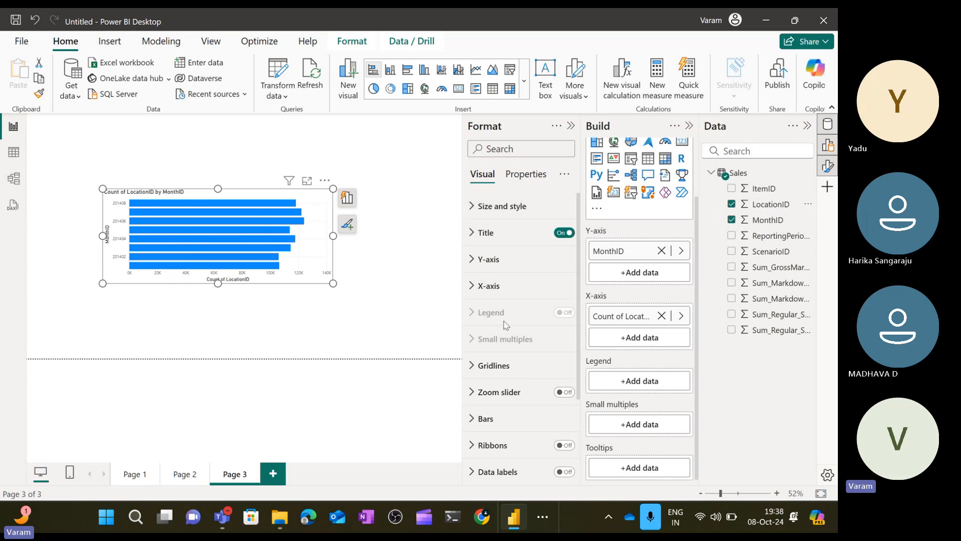
scroll(505, 389, down, 1)
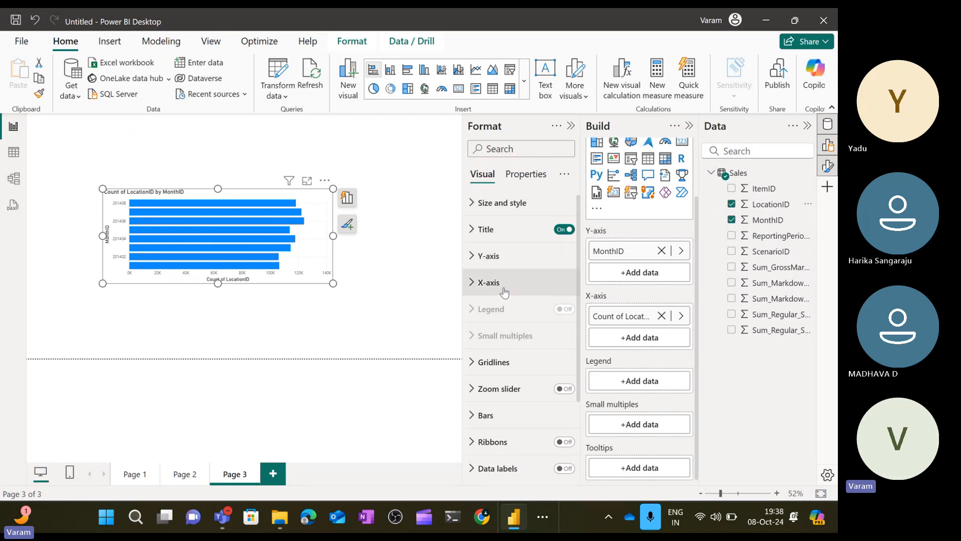
scroll(504, 293, down, 3)
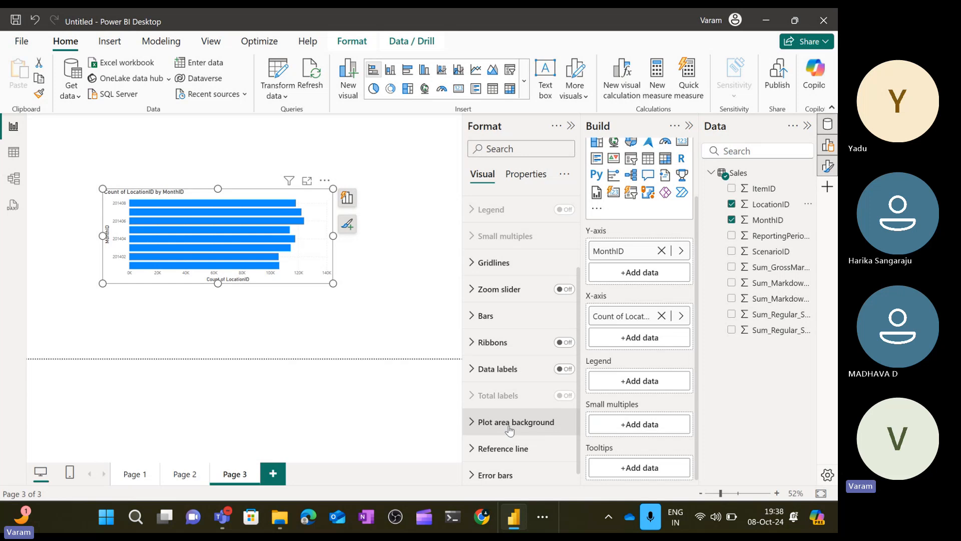
scroll(509, 429, down, 1)
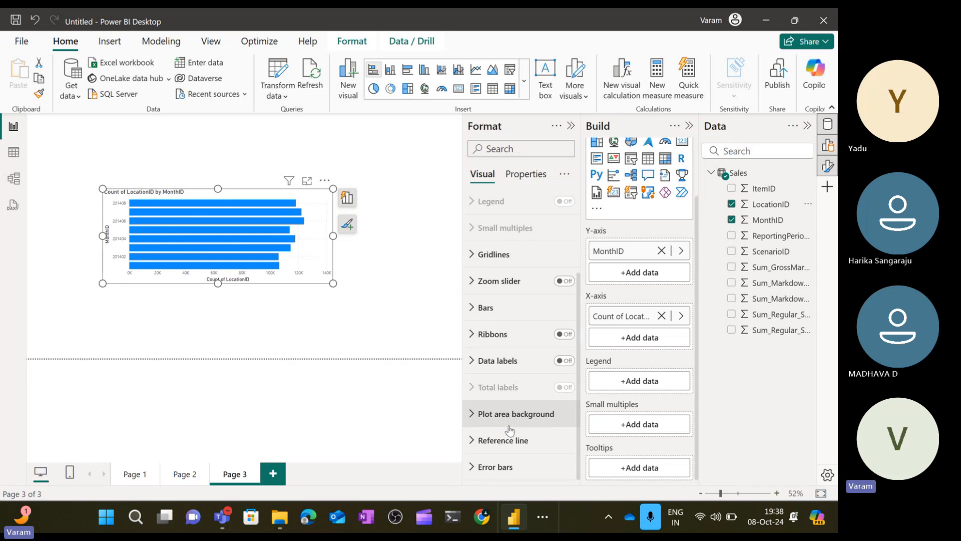
scroll(509, 430, up, 3)
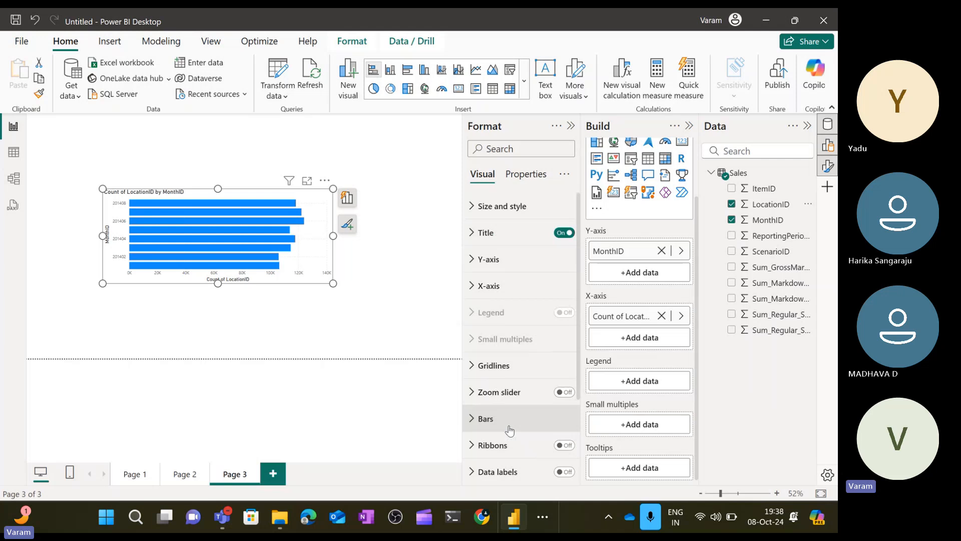
click(525, 174)
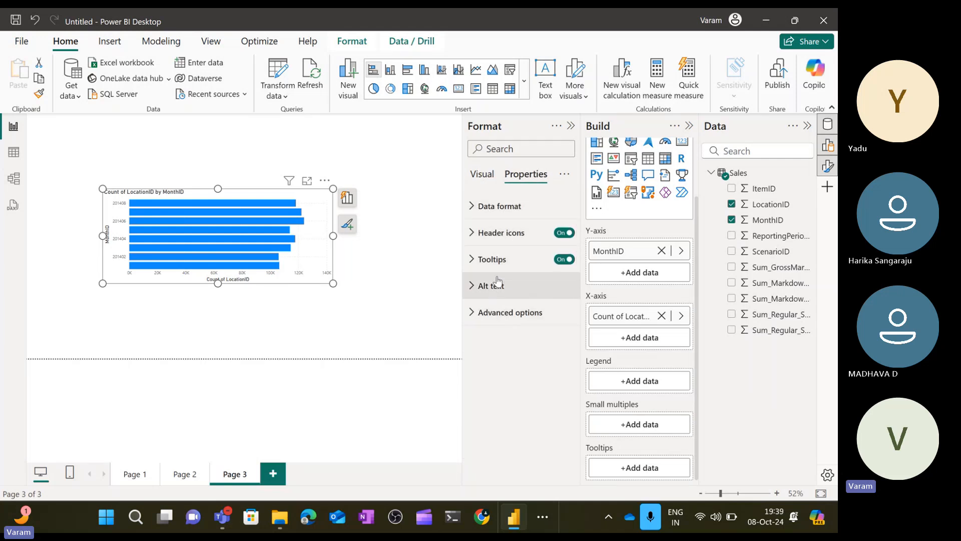
click(501, 316)
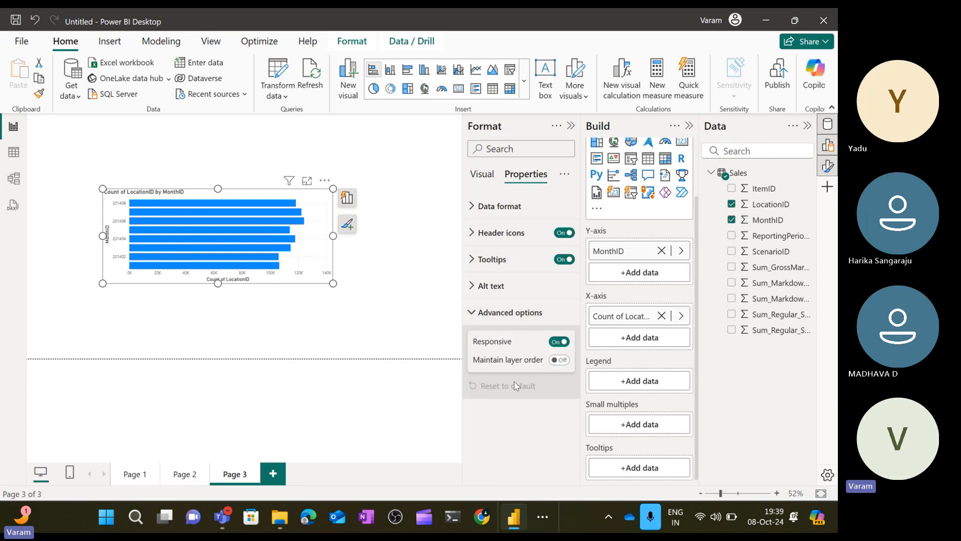
click(478, 315)
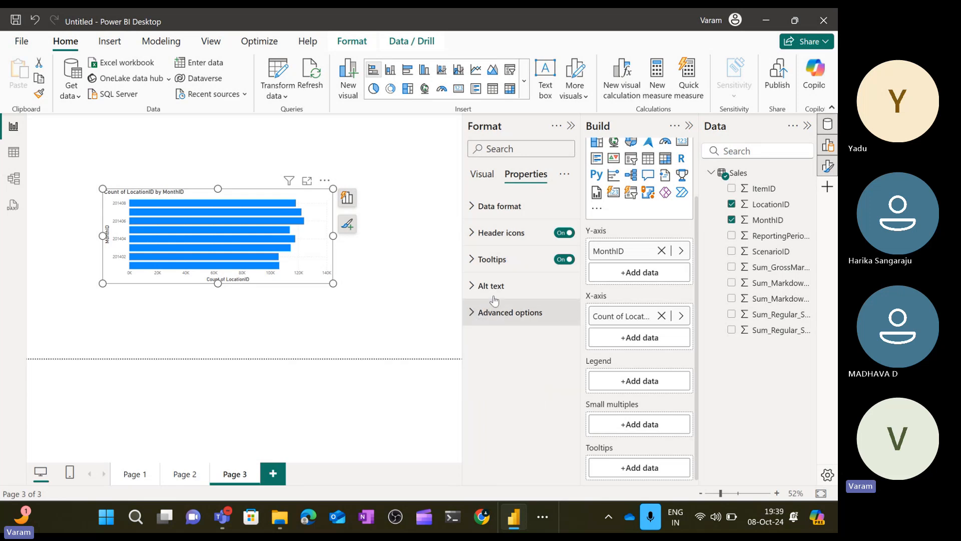
click(571, 126)
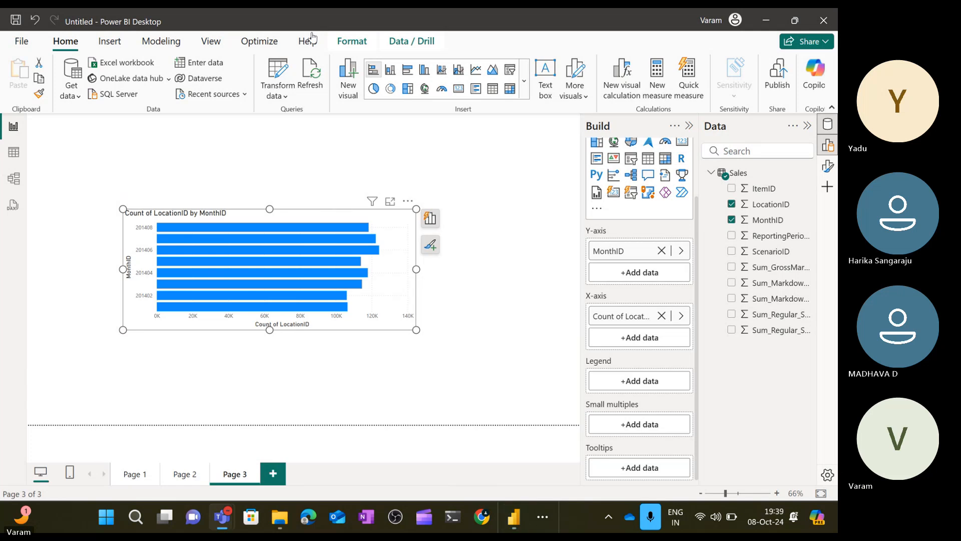
Deselect the chart and switch to Page 2.
mouse_move(344, 228)
click(506, 168)
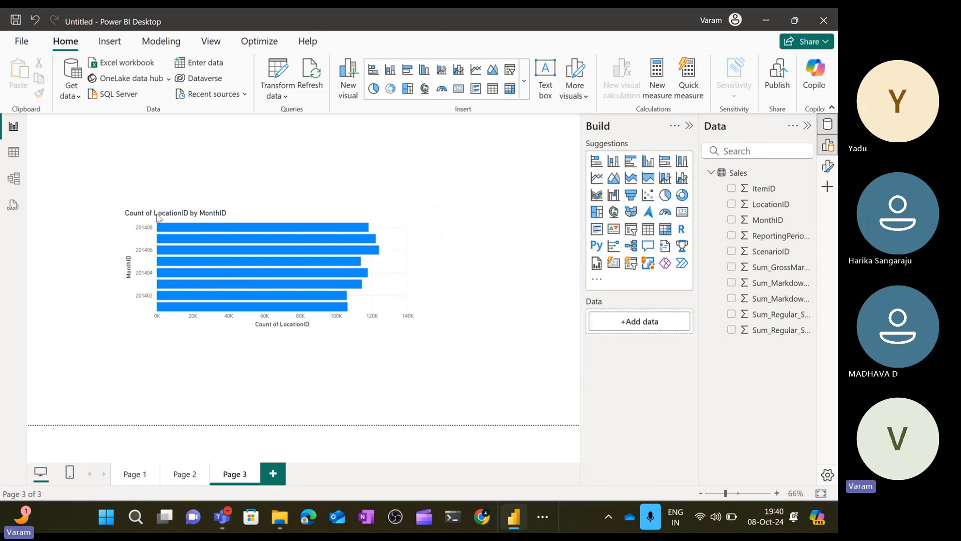
click(196, 475)
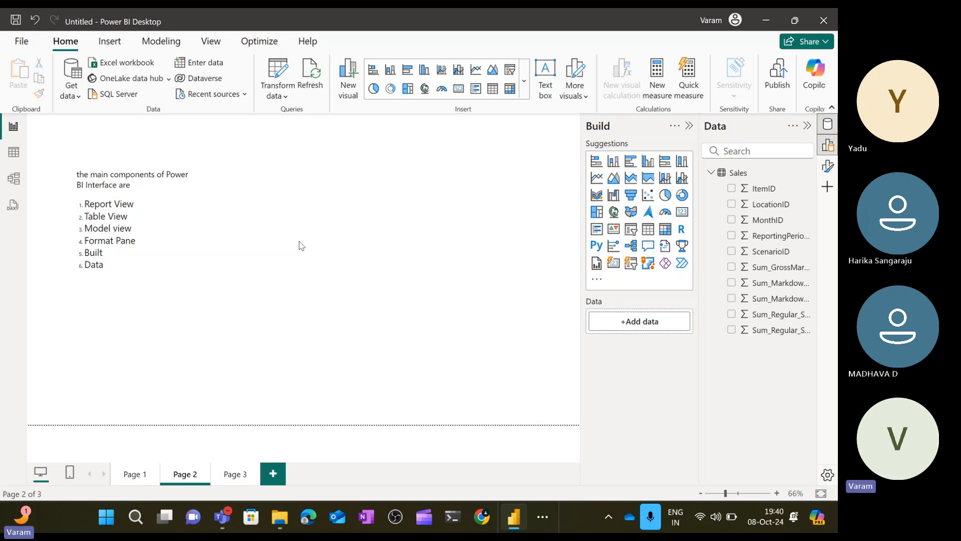
Insert a new text box on Page 2 and move it beside the existing components list.
click(183, 230)
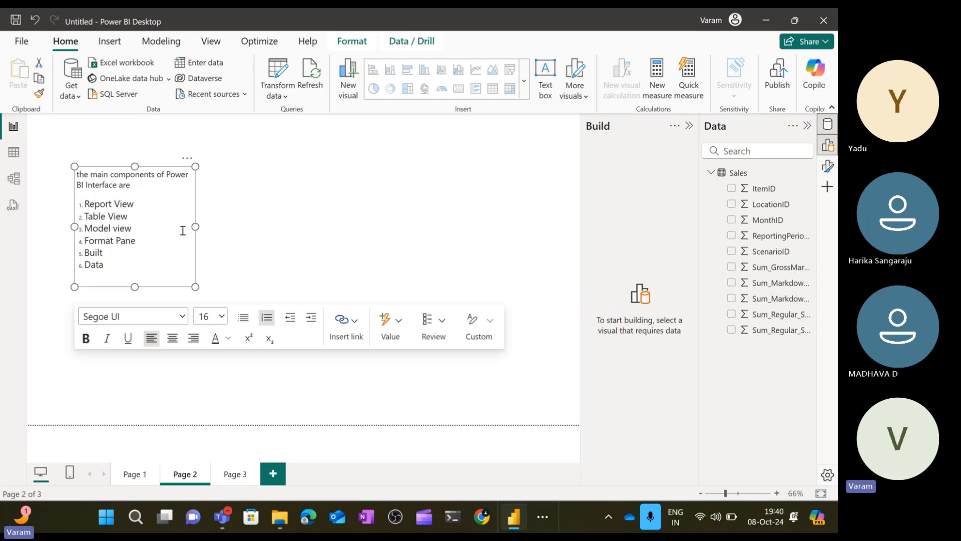
click(355, 189)
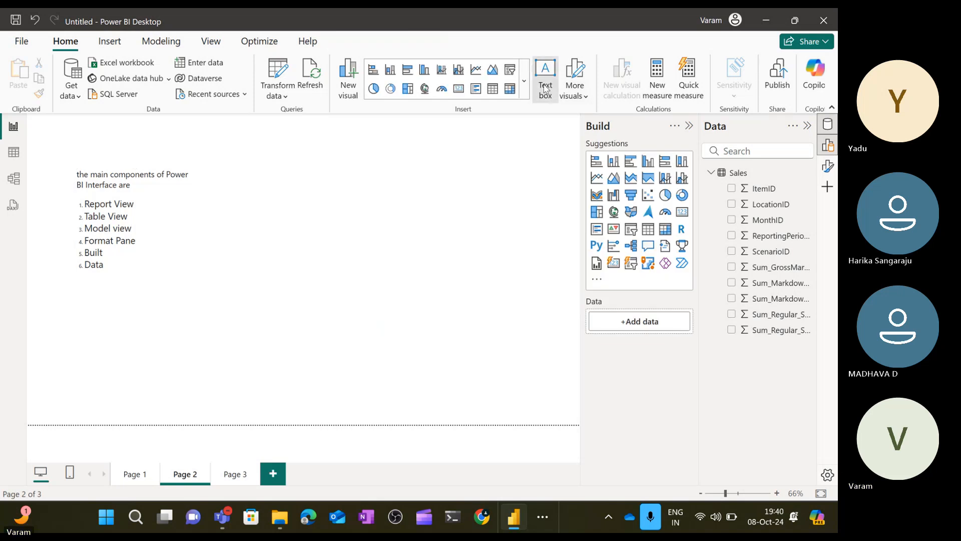
click(545, 89)
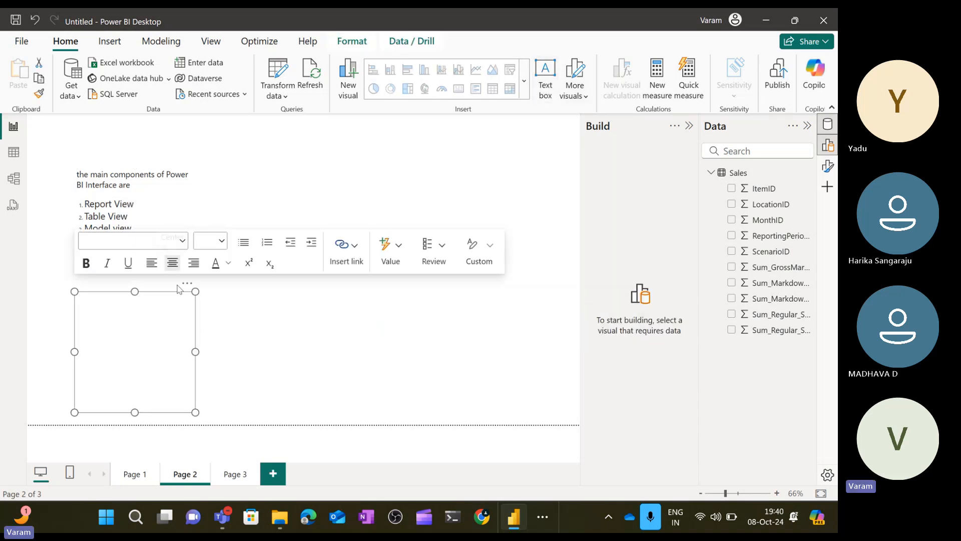
drag(192, 290, 341, 193)
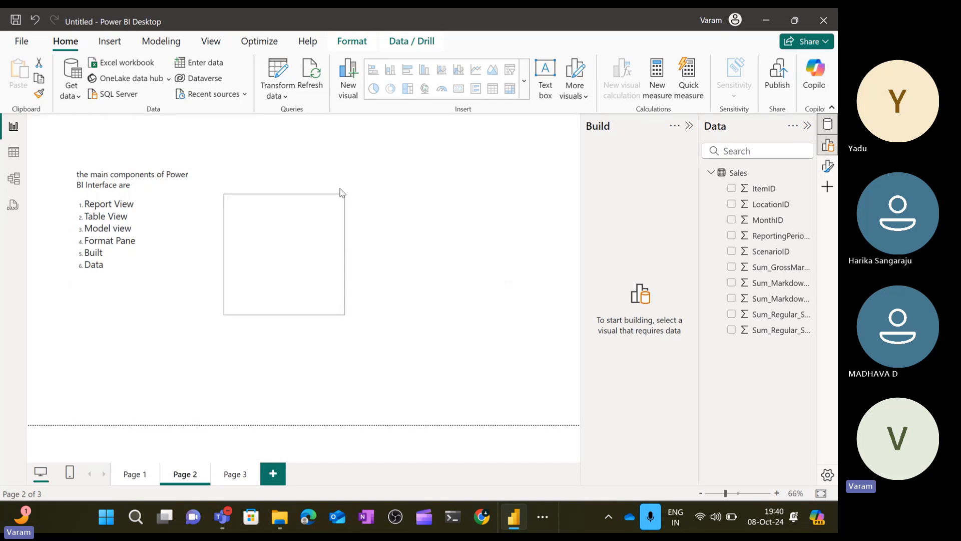
Set the new text box's font size to 18.
click(255, 212)
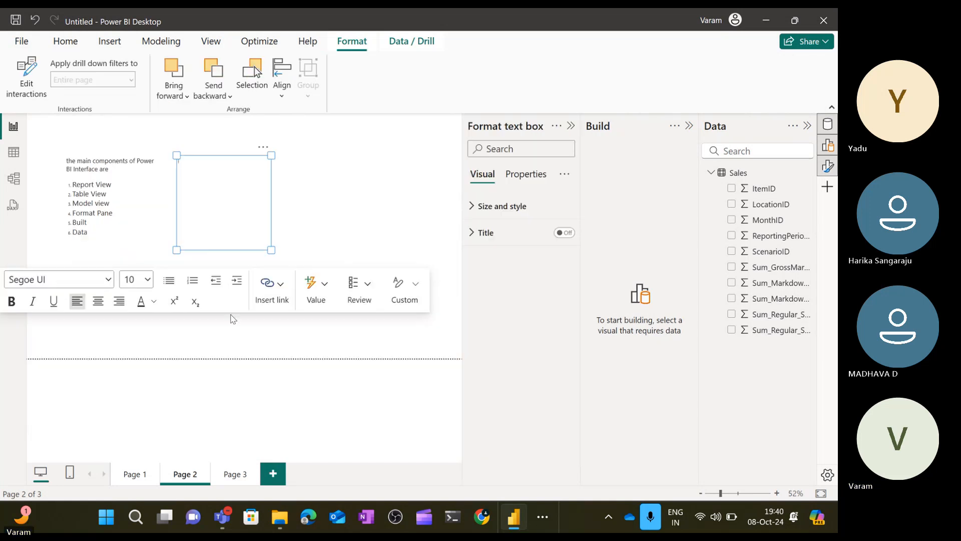
click(143, 281)
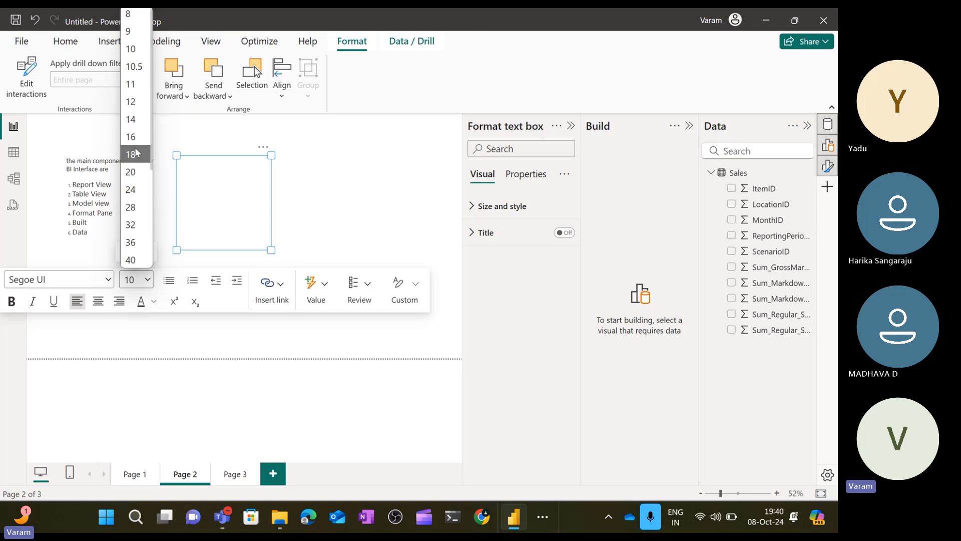
click(136, 154)
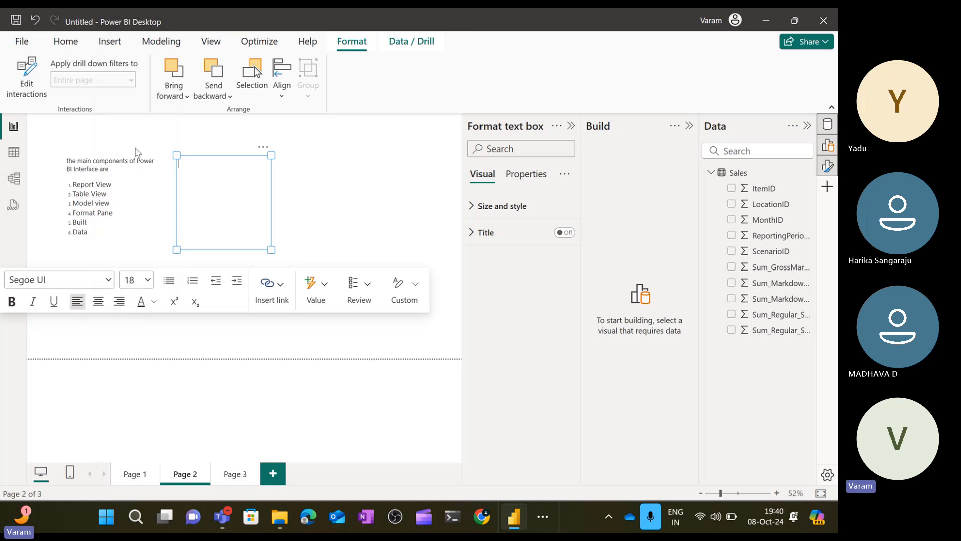
click(337, 187)
Type the heading "connectors" in the new text box and start a new line.
click(206, 203)
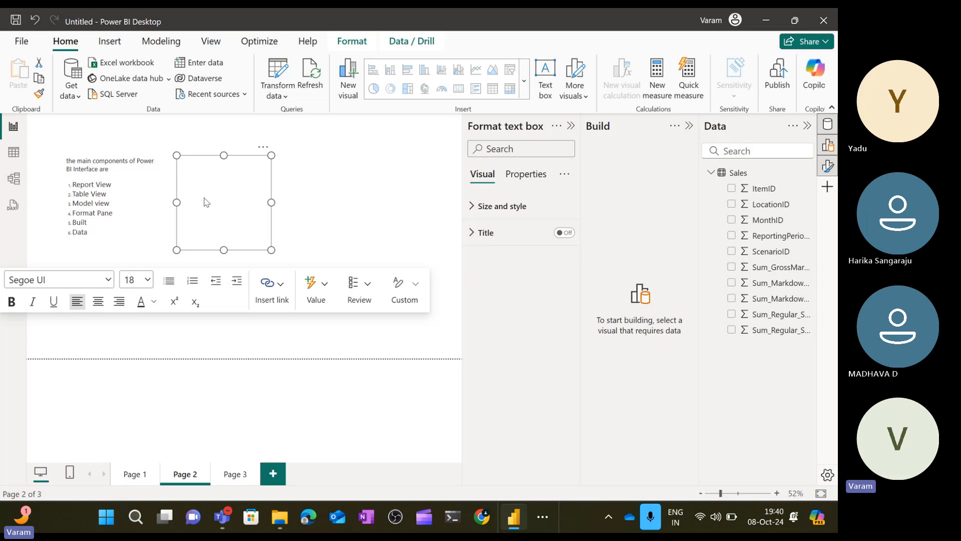
text(connectors)
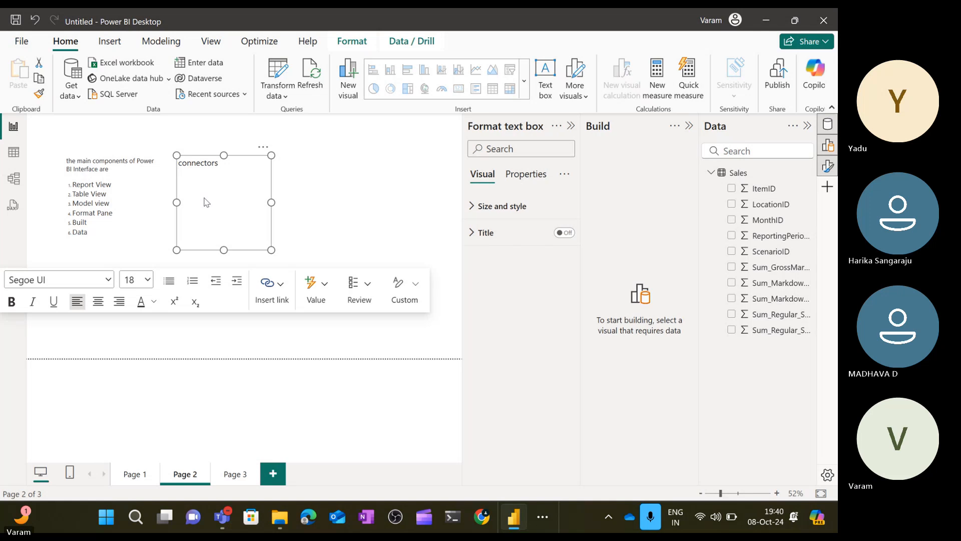
key(Return)
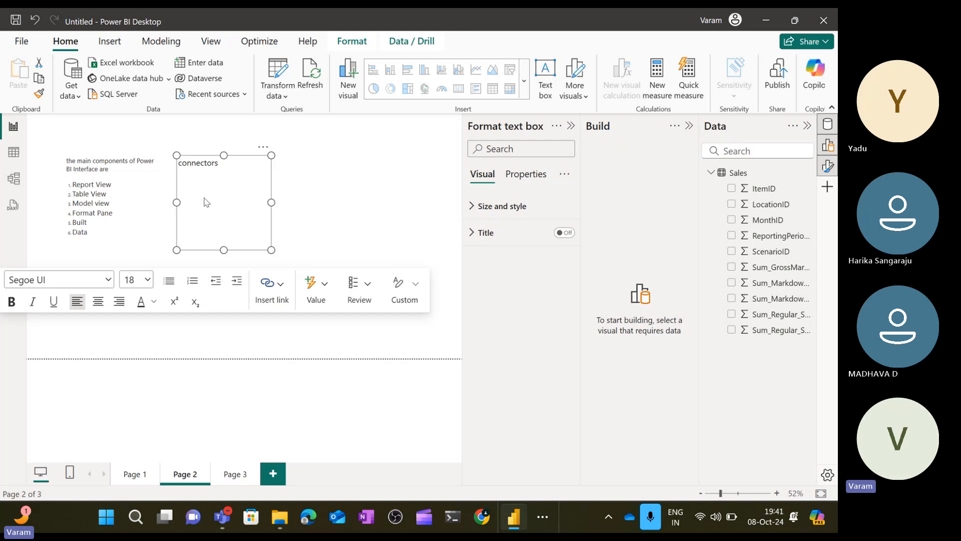
Add the text "middle interface which allows to connect the source or destination to give the business access" below the heading.
text(middle interface which allows t)
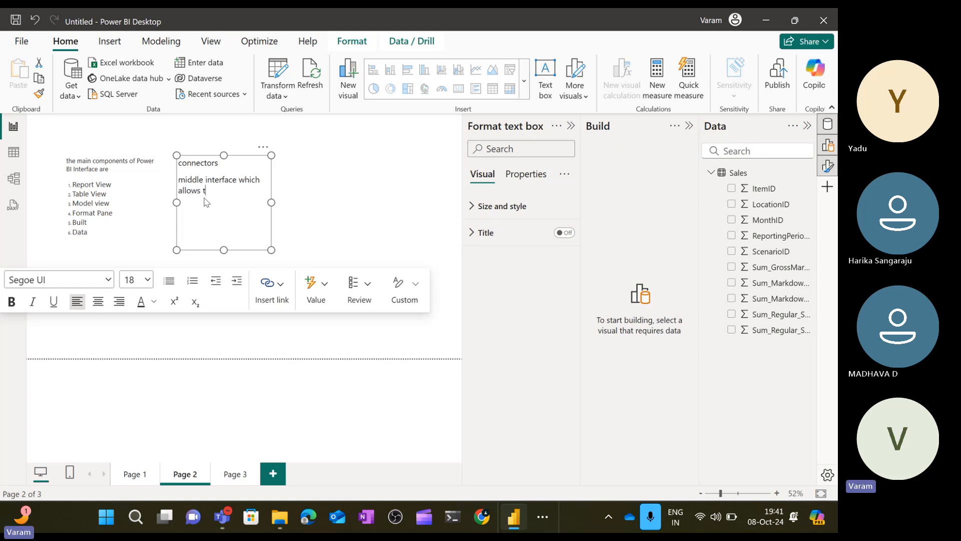
text(o connect the sourc)
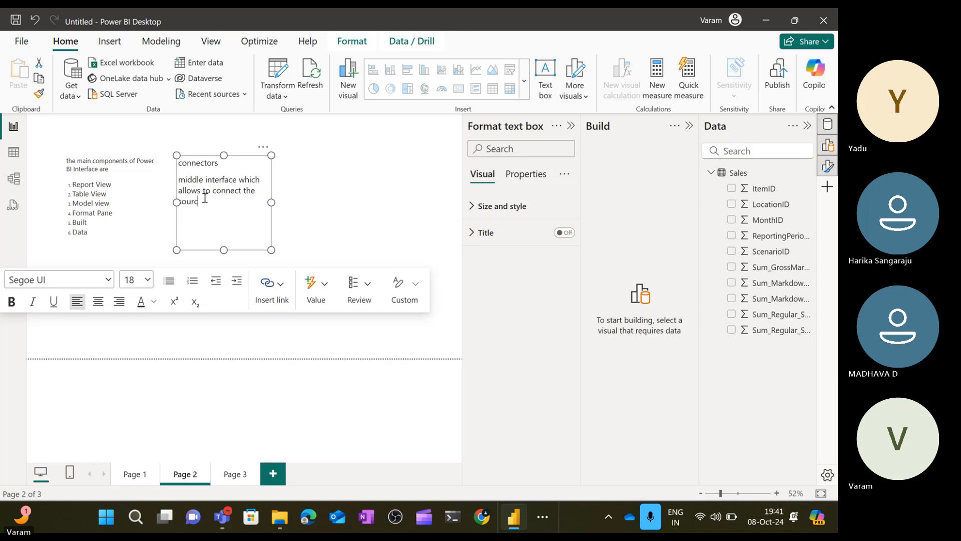
text(e or de)
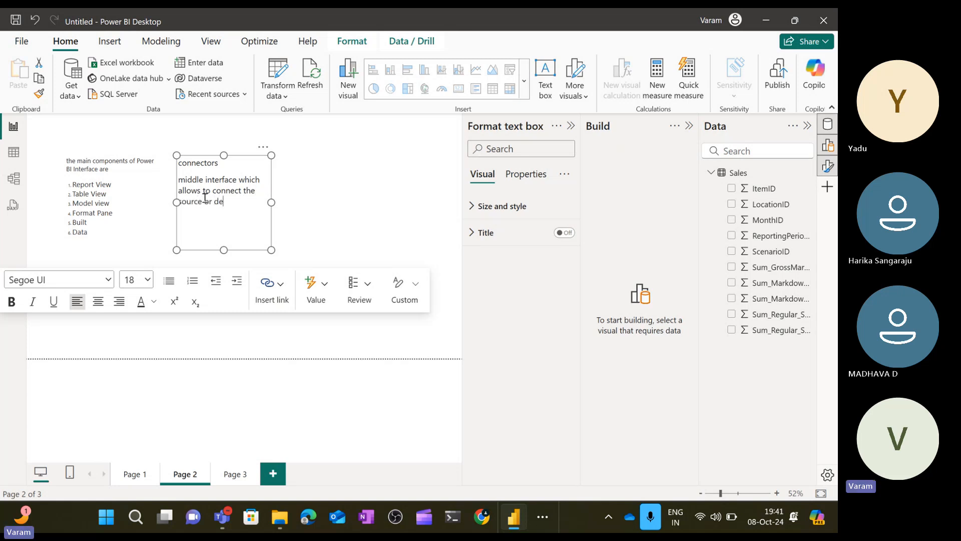
text(stions)
key(BackSpace)
key(BackSpace)
key(BackSpace)
text(ina)
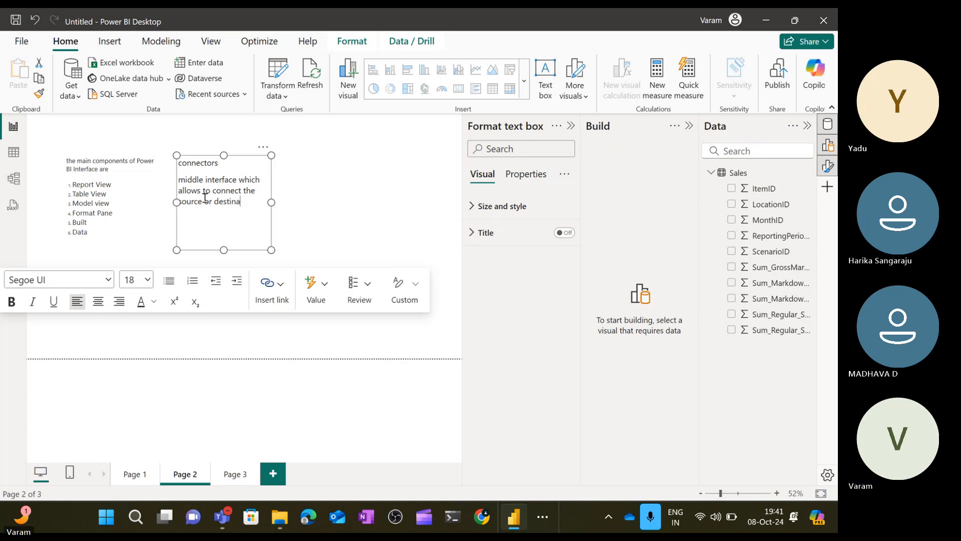
text(tion)
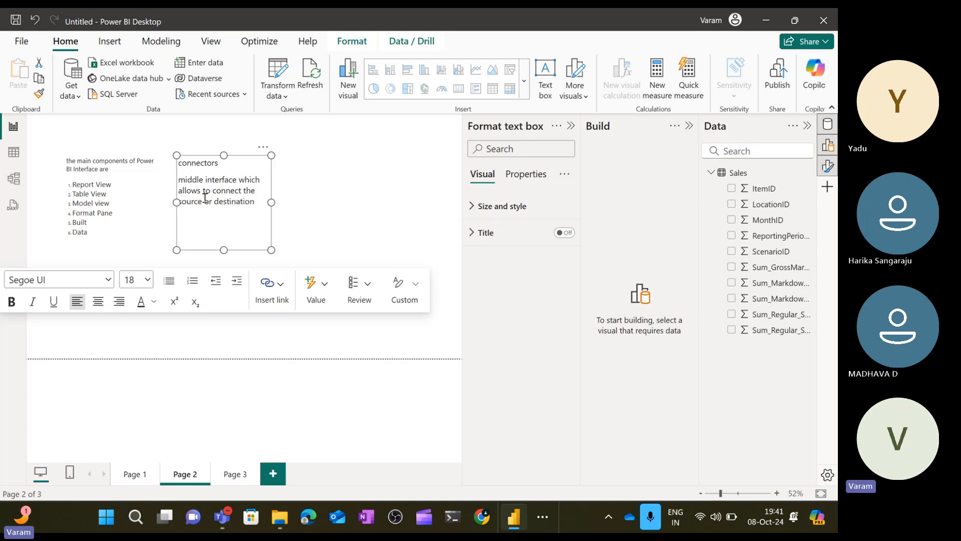
text( to give the business )
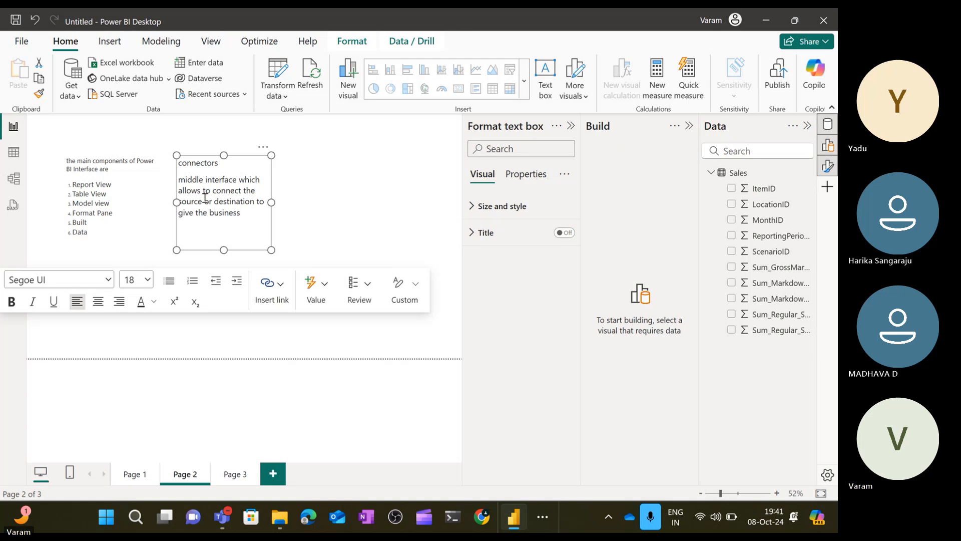
text(access)
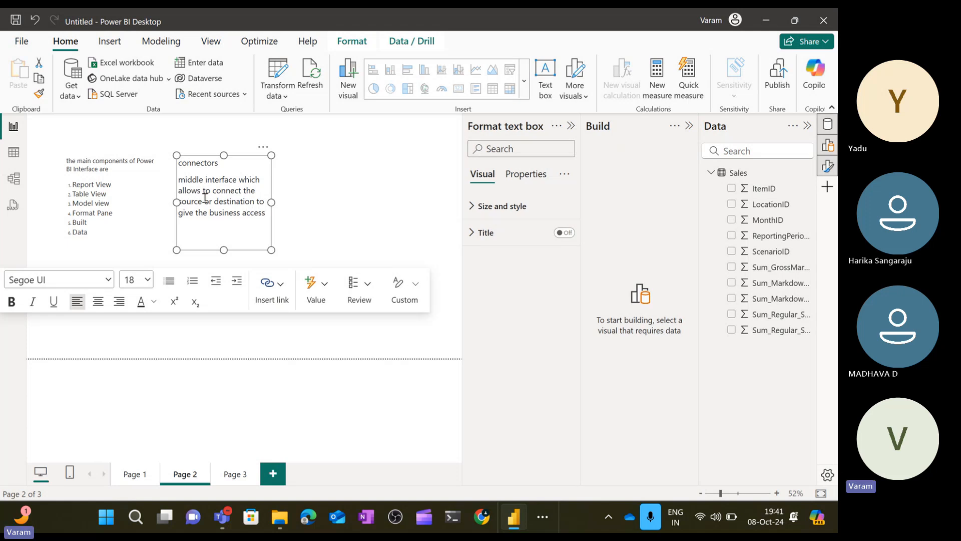
click(394, 210)
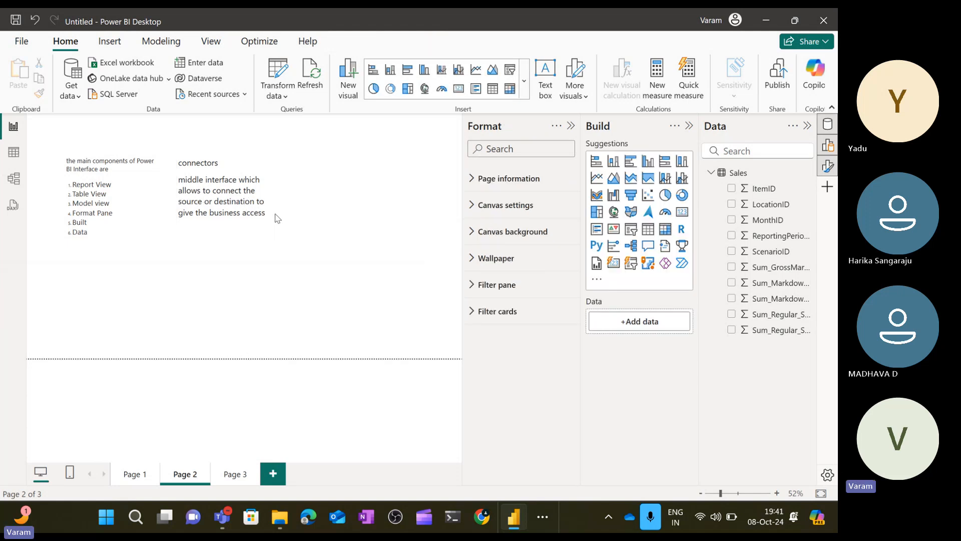
Add a new line "SQL ---Power BI ---" below the description in the connectors text box and widen the box.
click(265, 214)
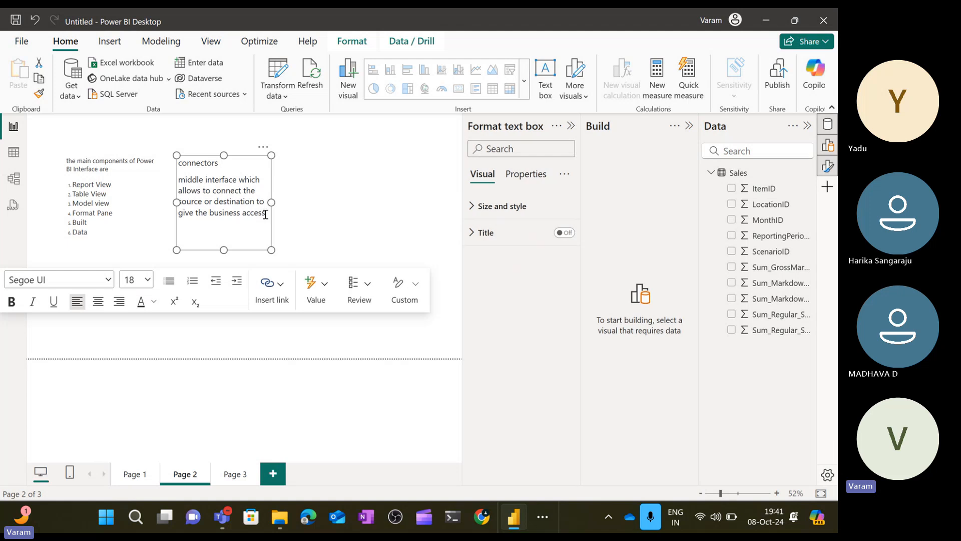
key(Return)
key(Return)
text(SQL)
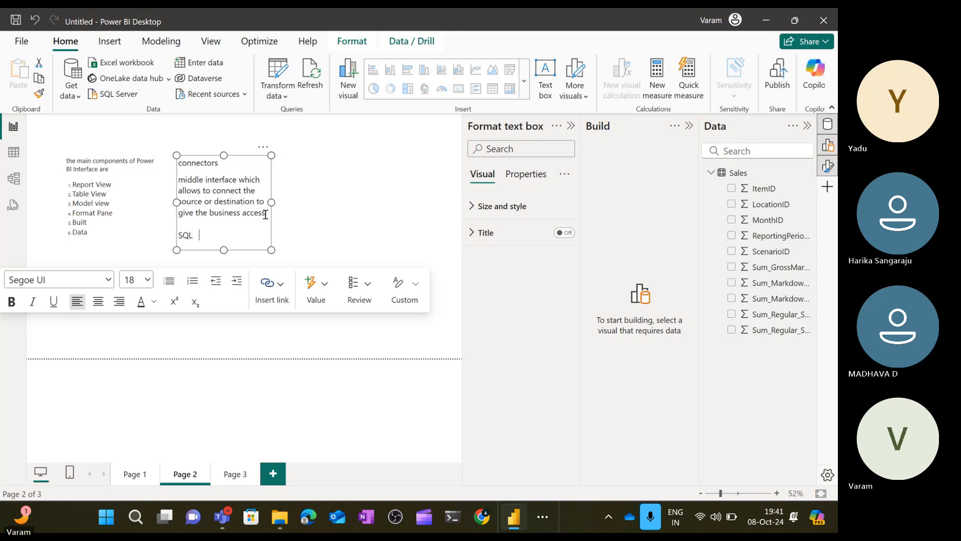
text(   ---Power BU)
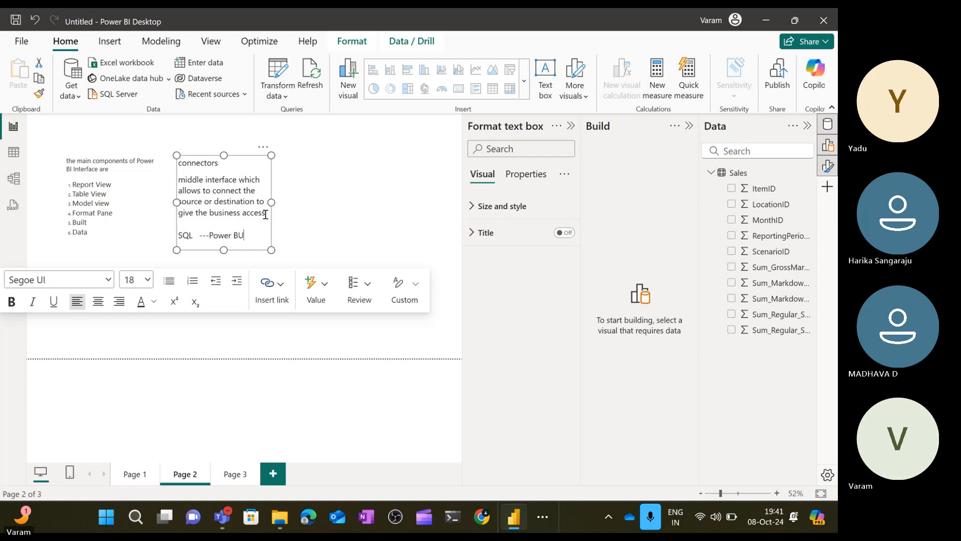
key(BackSpace)
text(I)
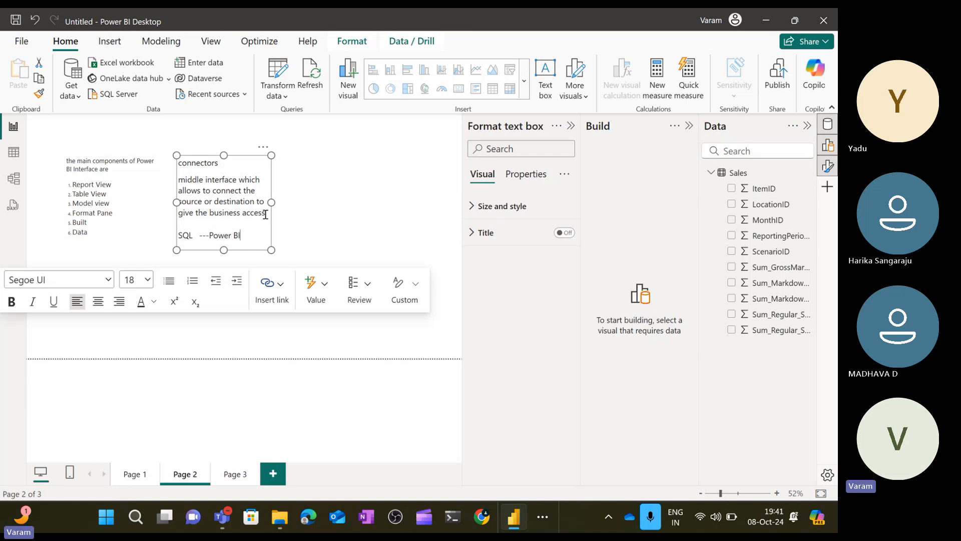
text( ---)
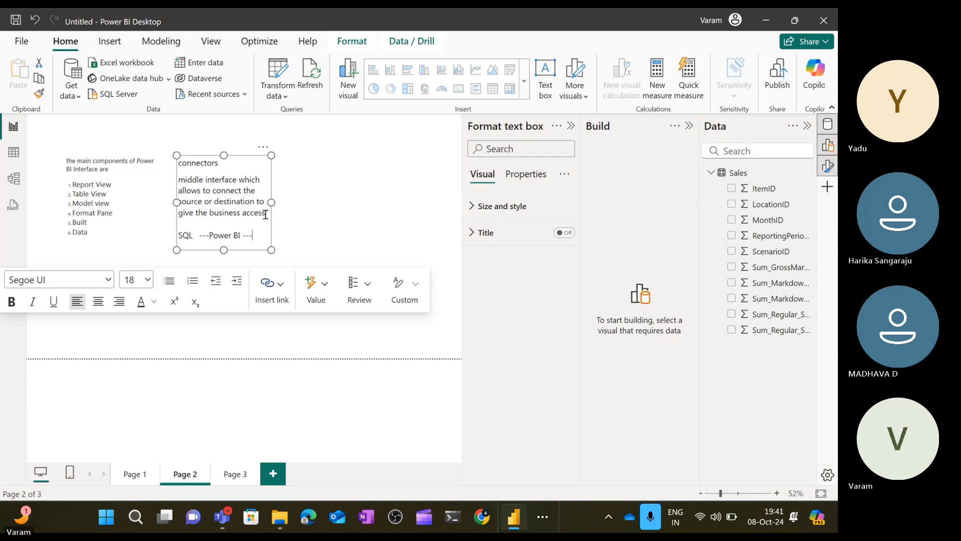
drag(271, 202, 346, 202)
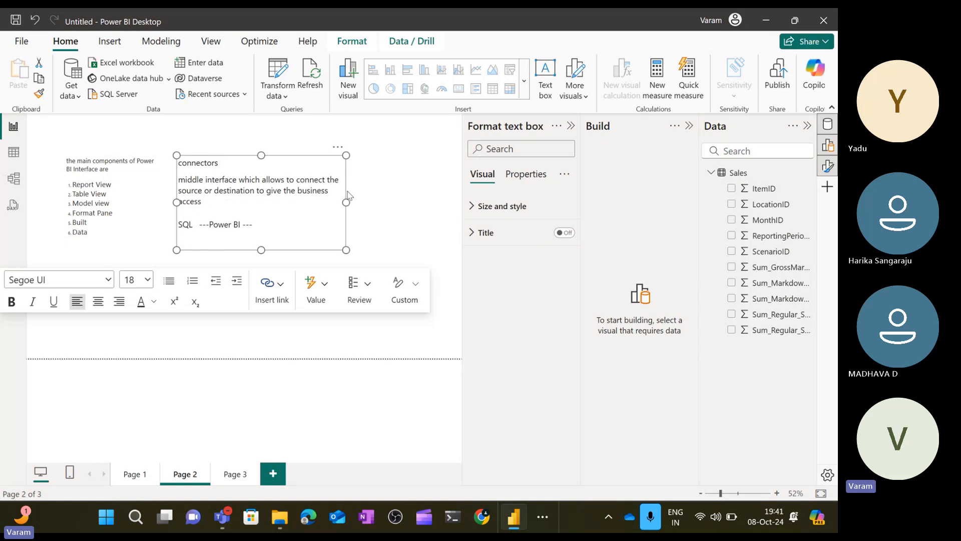
Inspect the ItemID, LocationID and Sum_GrossMarginAmount columns of the Sales table in table view.
click(14, 153)
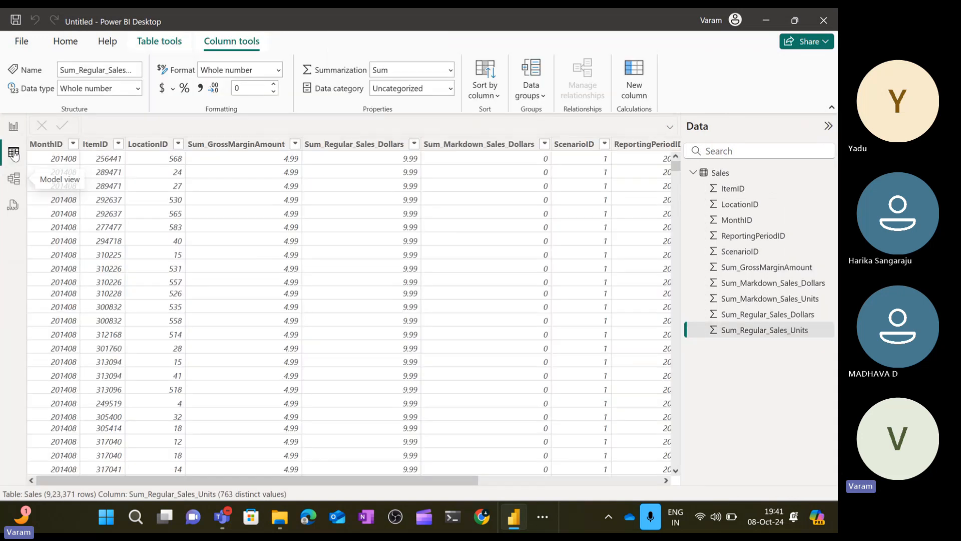
click(107, 145)
click(150, 144)
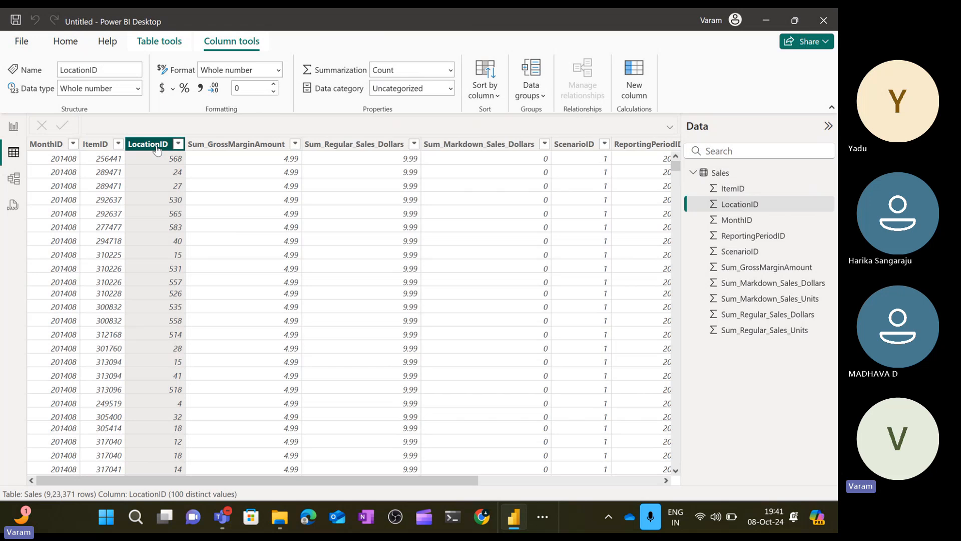
click(217, 145)
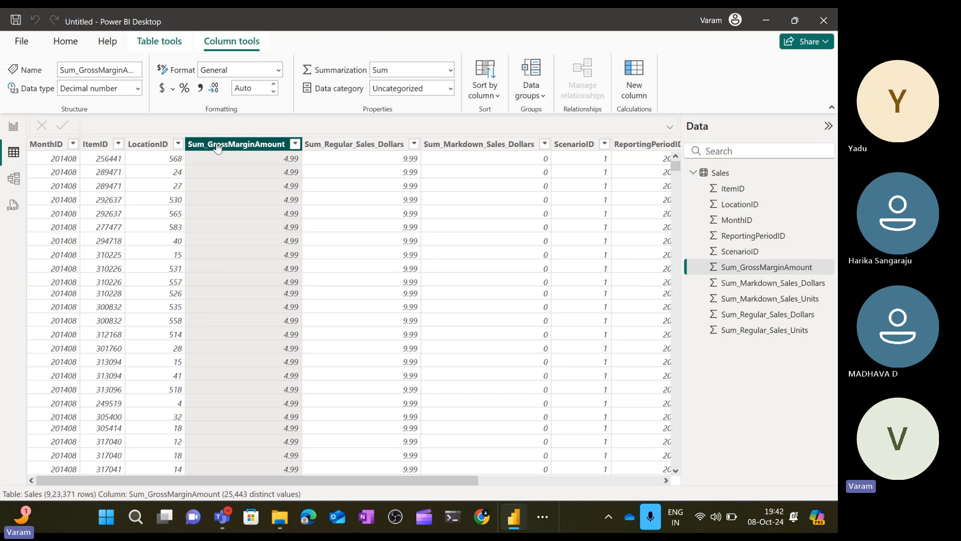
click(13, 128)
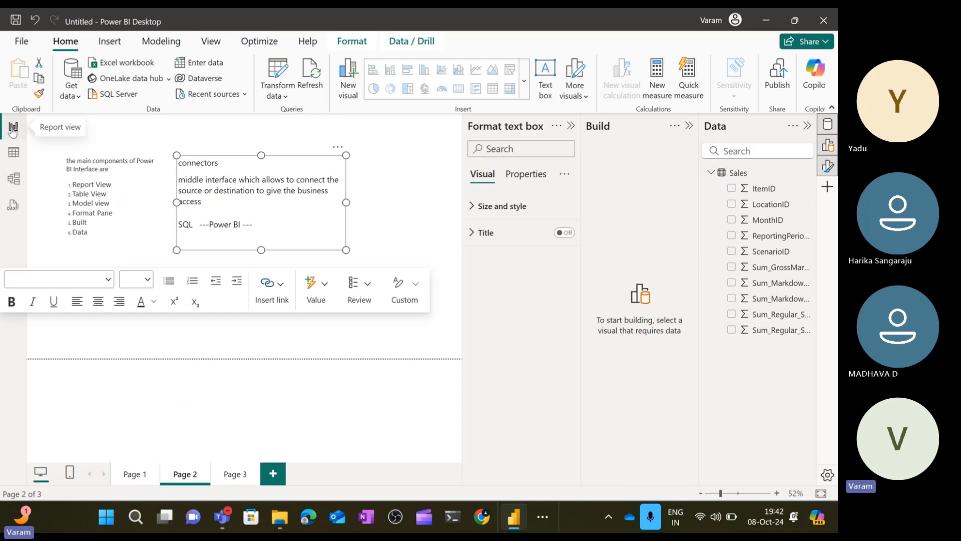
Append "User Interface" to the end of the SQL line in the connectors text box.
double_click(185, 224)
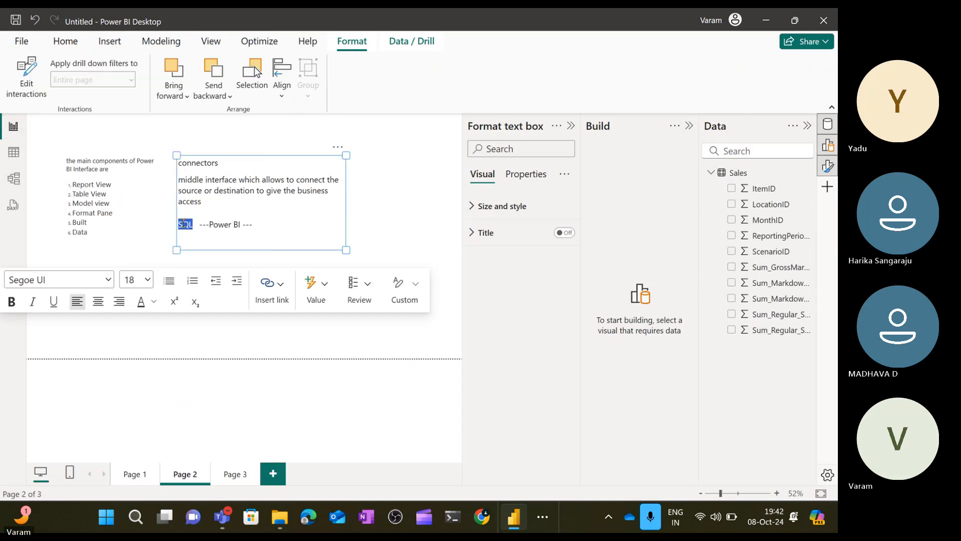
drag(209, 225, 231, 225)
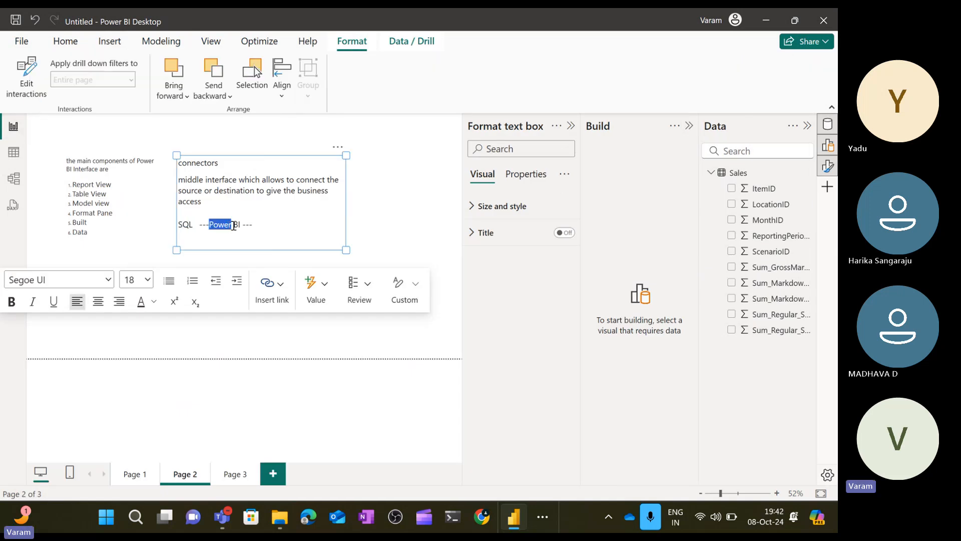
double_click(234, 225)
click(285, 237)
text(User Interface)
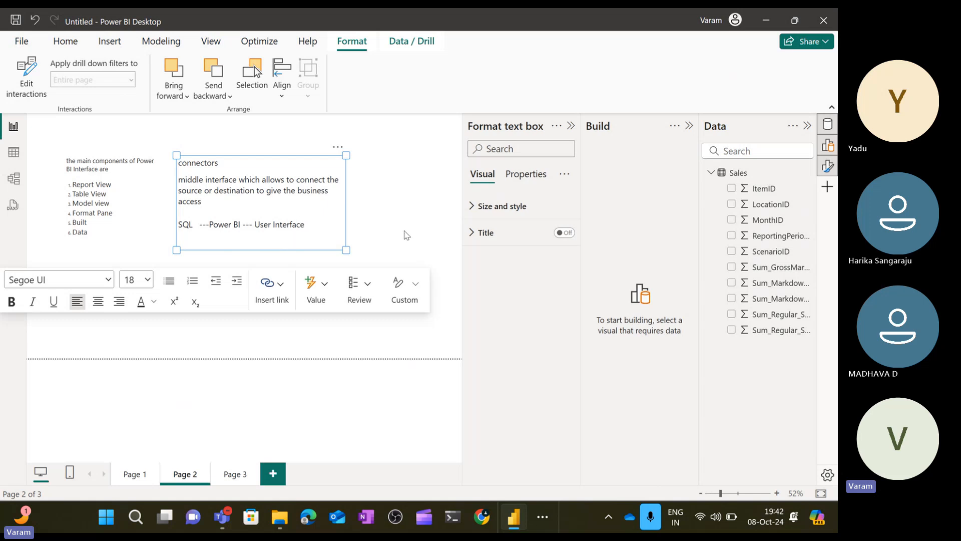
click(404, 233)
double_click(301, 223)
click(335, 219)
double_click(228, 225)
double_click(188, 223)
double_click(295, 226)
click(242, 224)
drag(242, 224, 209, 224)
double_click(186, 225)
double_click(285, 224)
click(227, 226)
Open the Get Data dialog and browse the File, Microsoft Fabric, Database, Power Platform and Azure connector lists.
click(66, 41)
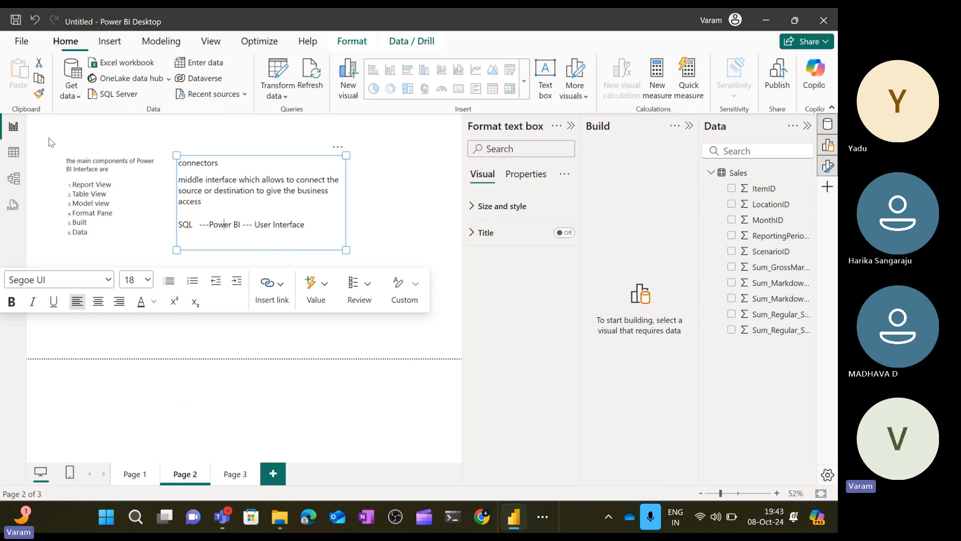
click(70, 89)
click(107, 379)
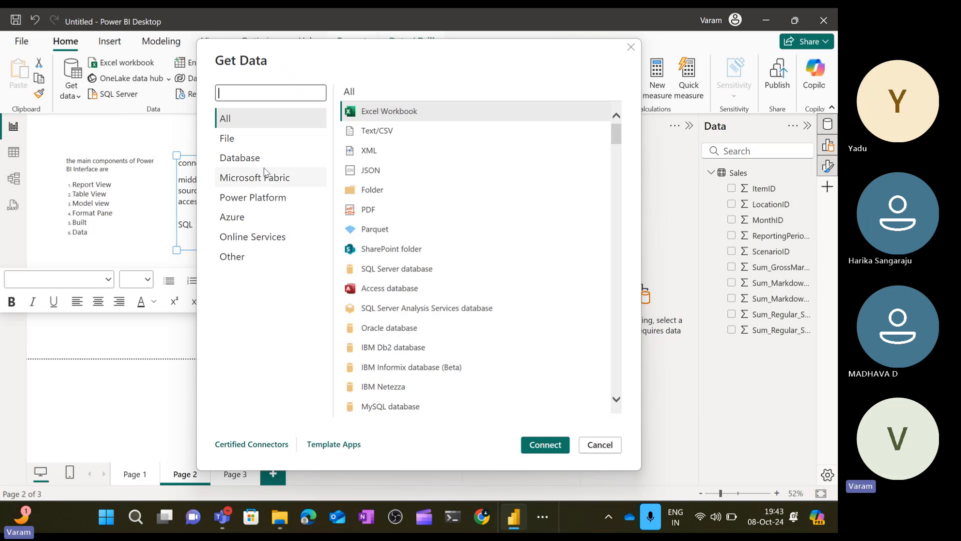
click(264, 142)
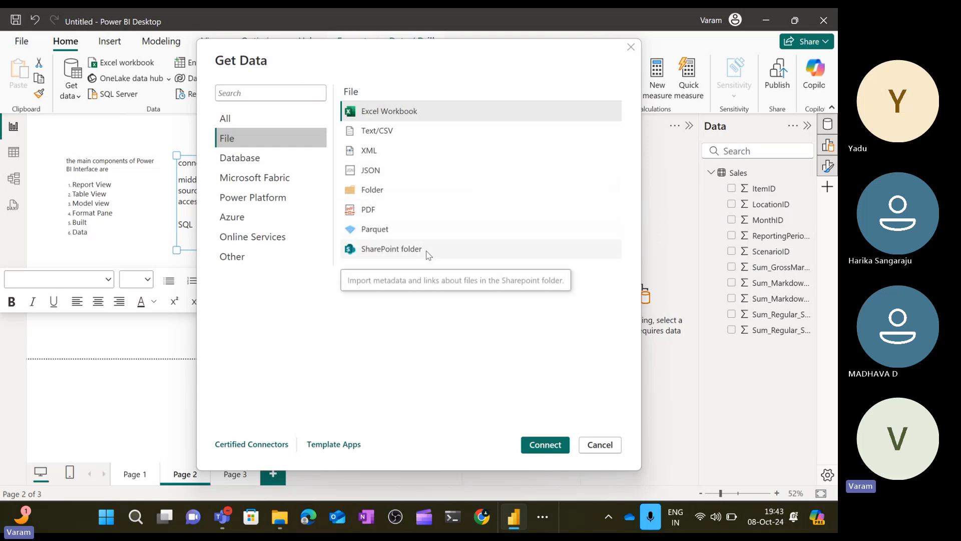
click(271, 176)
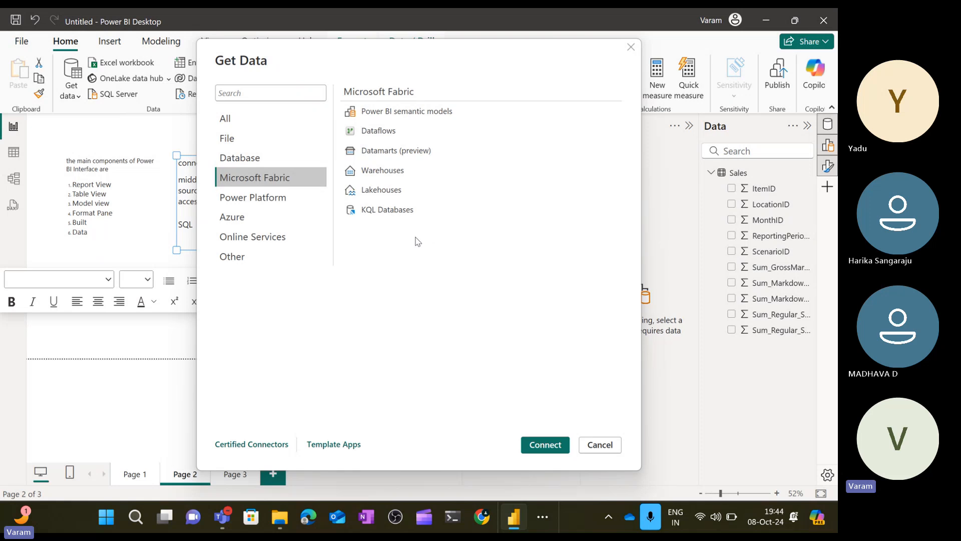
click(272, 164)
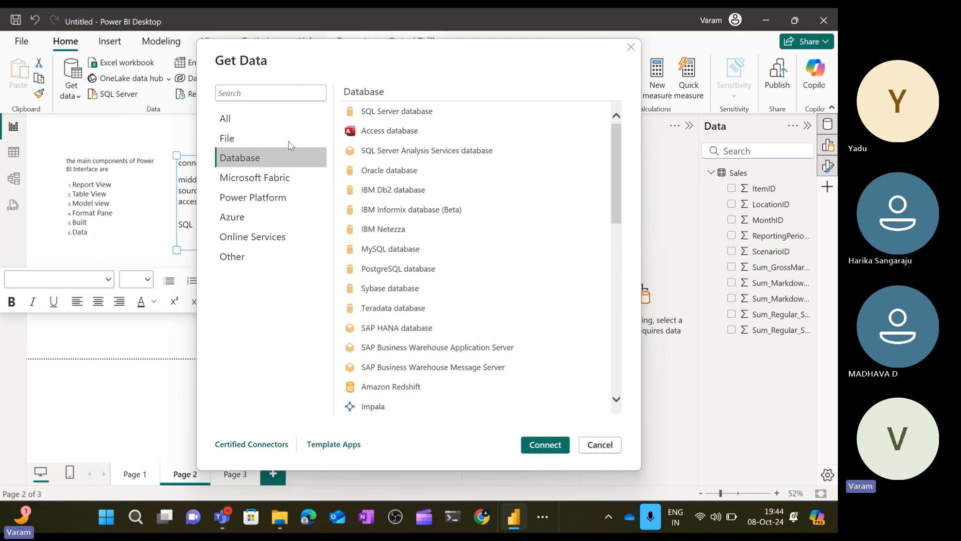
click(439, 117)
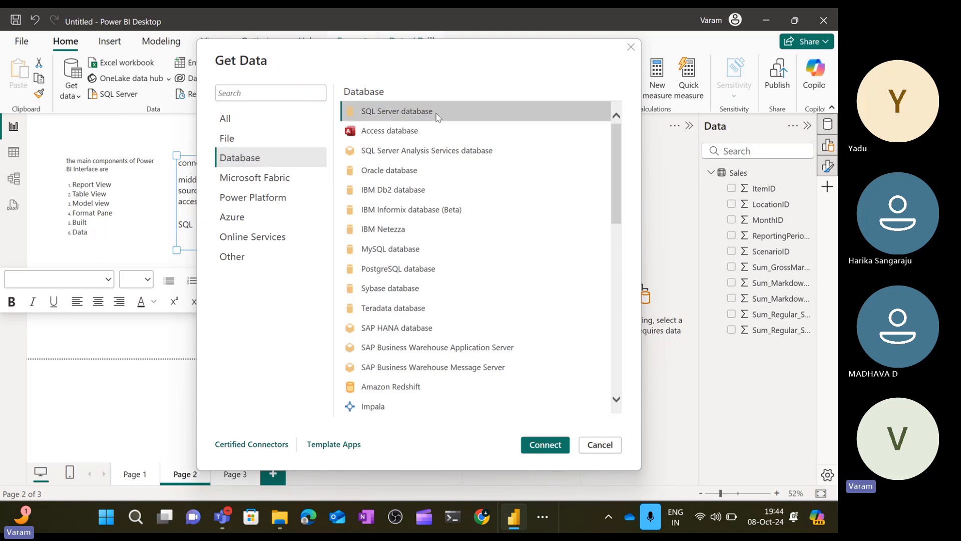
click(432, 131)
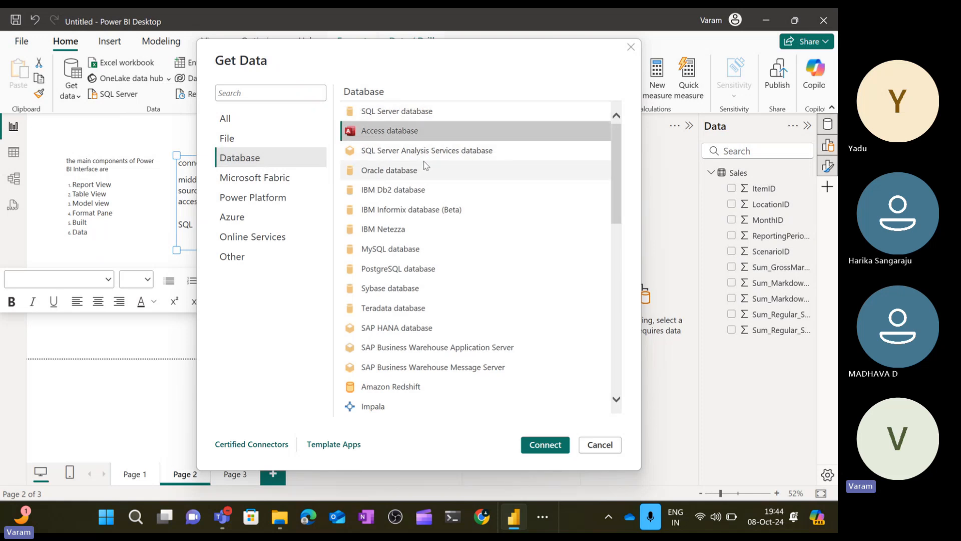
click(425, 167)
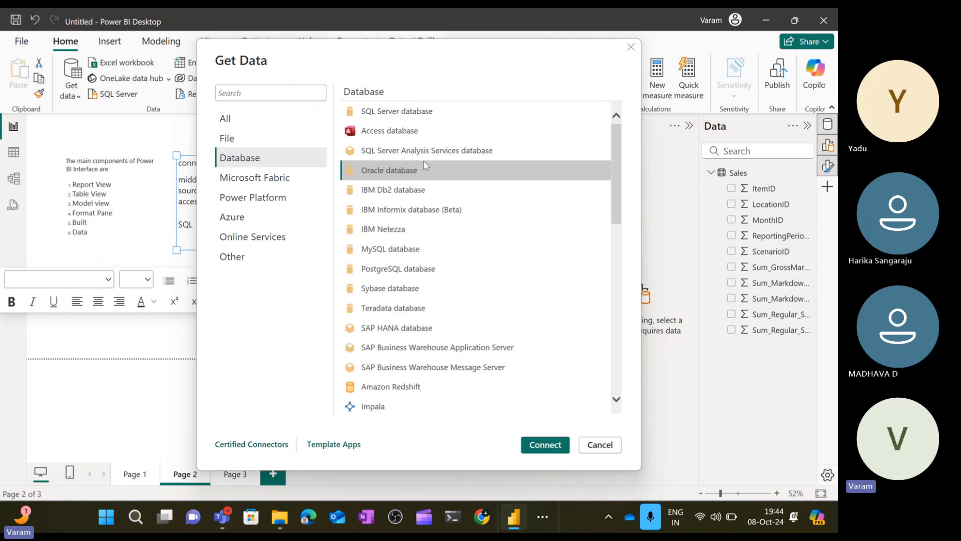
click(408, 313)
click(269, 203)
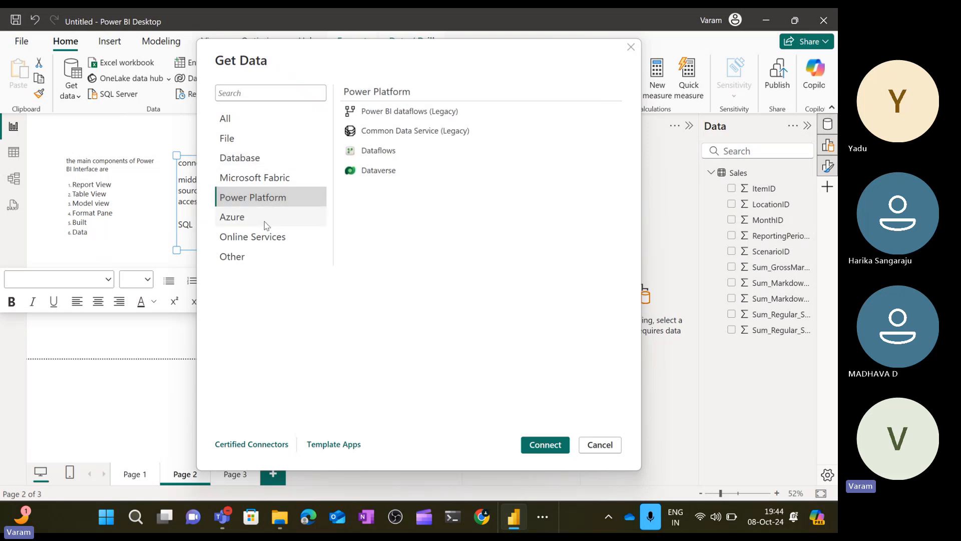
click(266, 221)
scroll(480, 285, down, 1)
scroll(479, 285, up, 1)
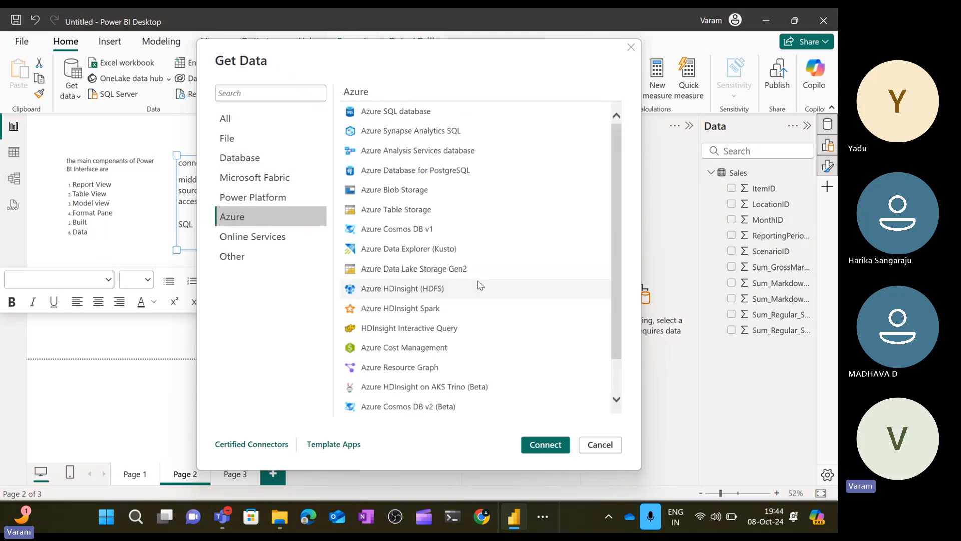
Browse the Online Services and Other connector lists, then cancel the Get Data dialog.
click(271, 244)
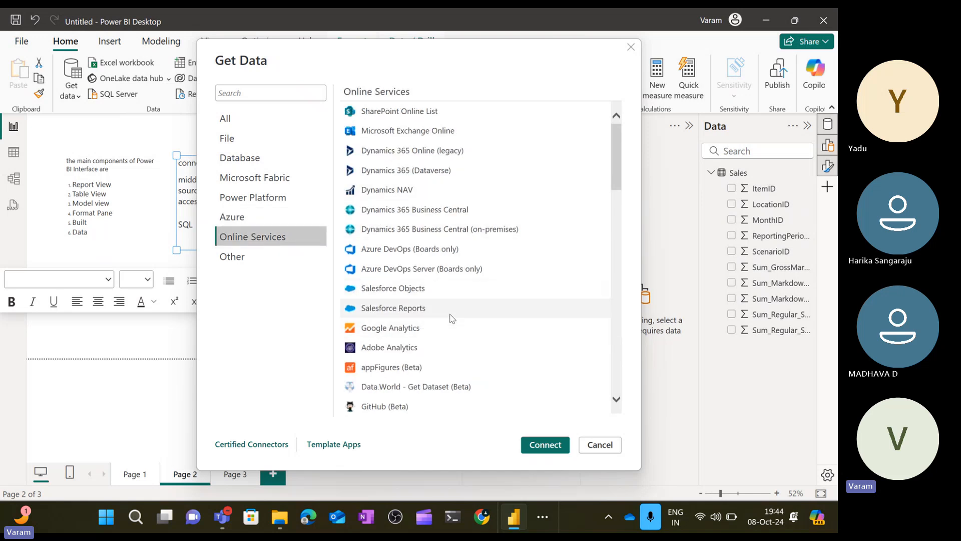
scroll(452, 319, down, 2)
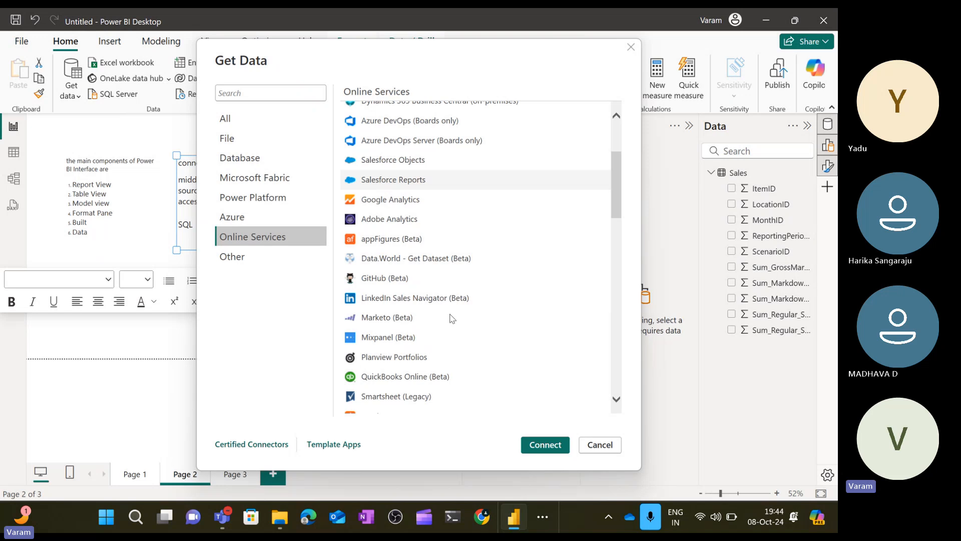
scroll(452, 318, down, 1)
scroll(524, 294, down, 1)
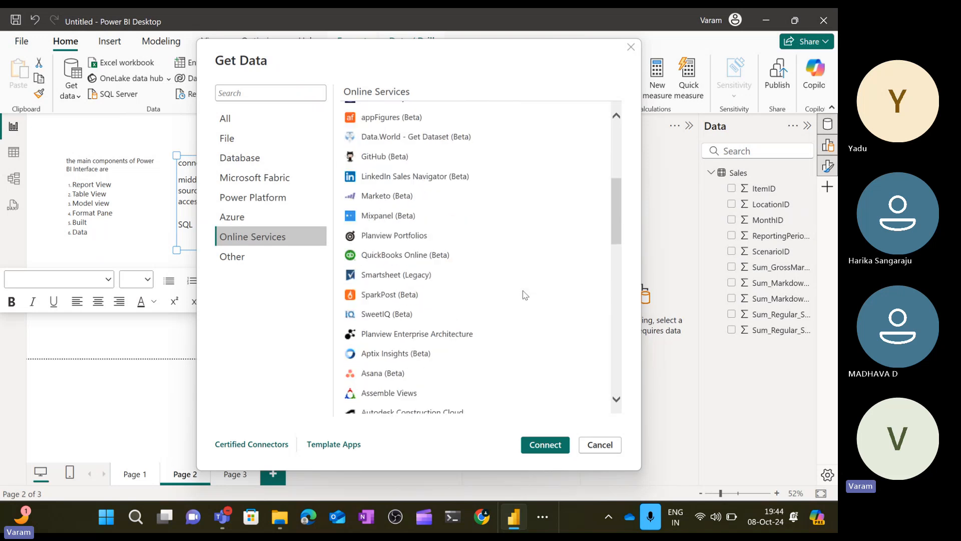
scroll(524, 294, down, 10)
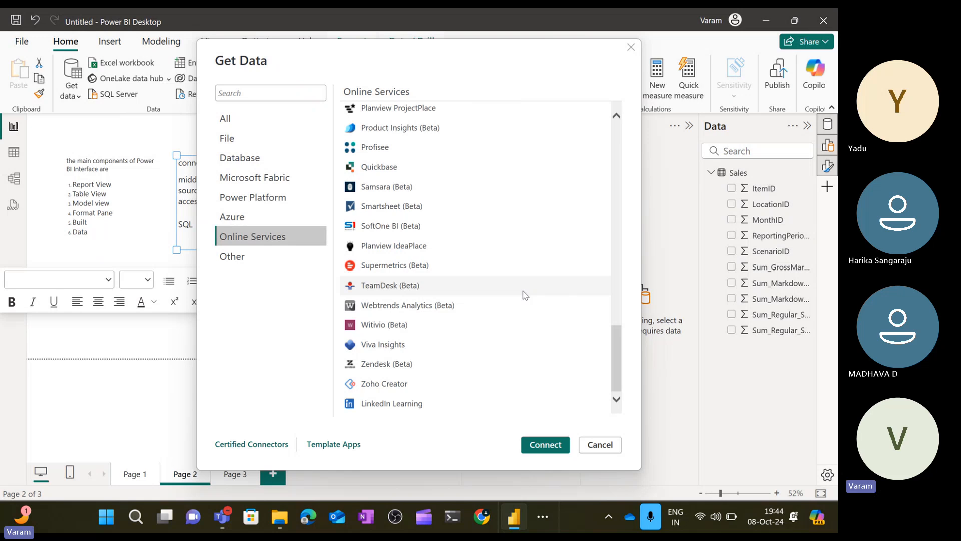
click(276, 252)
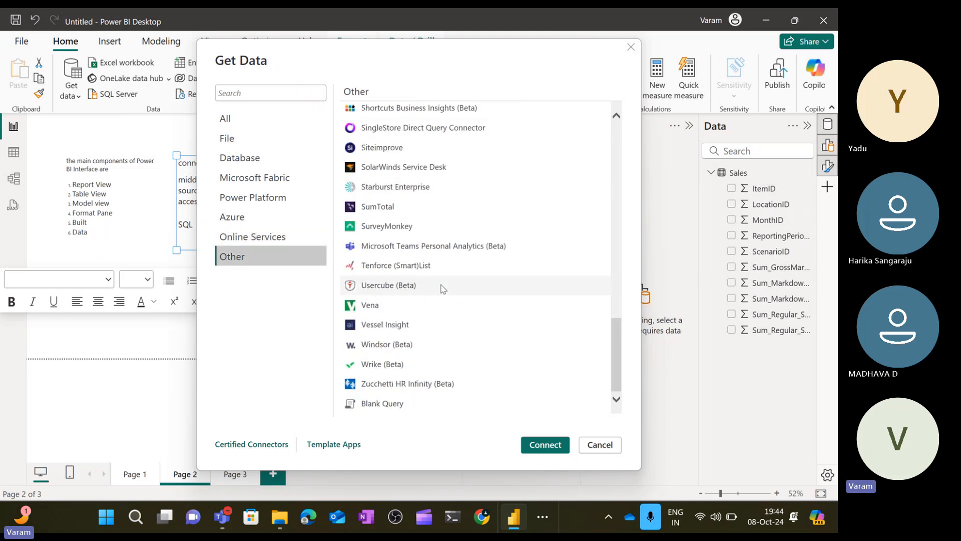
scroll(443, 289, up, 15)
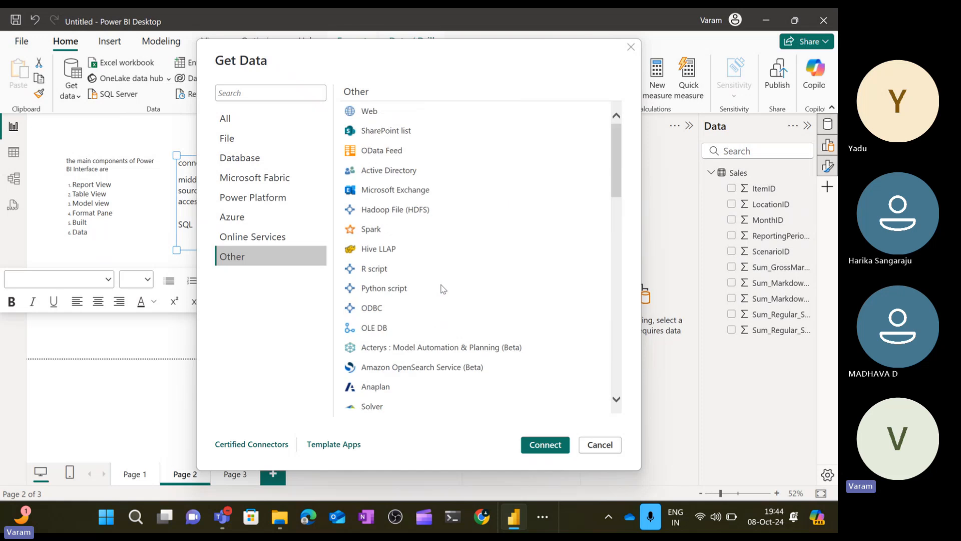
click(390, 308)
click(410, 267)
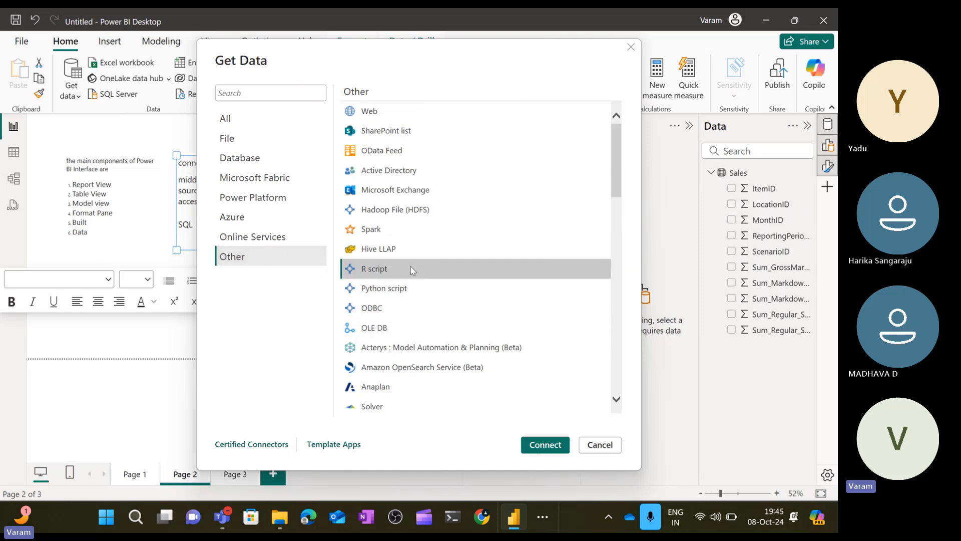
click(424, 232)
click(442, 186)
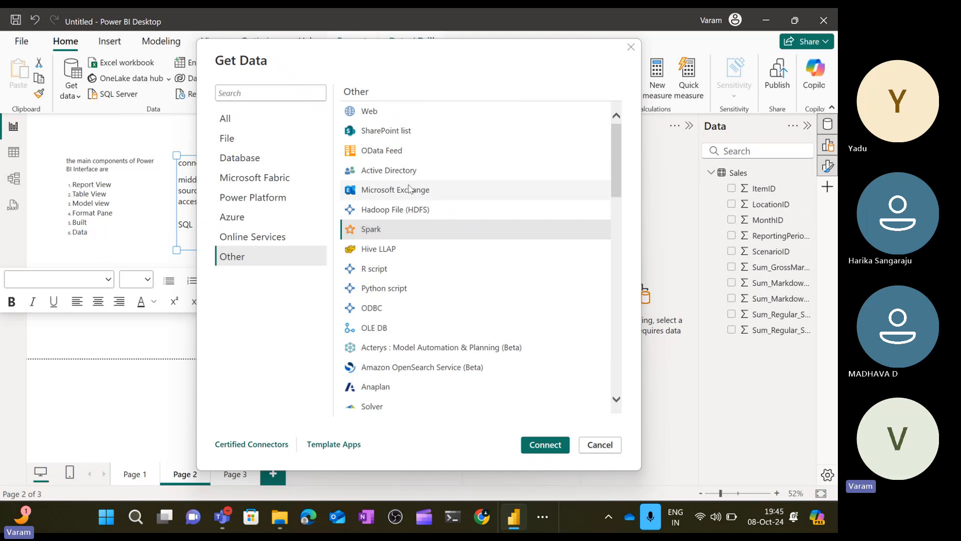
click(430, 174)
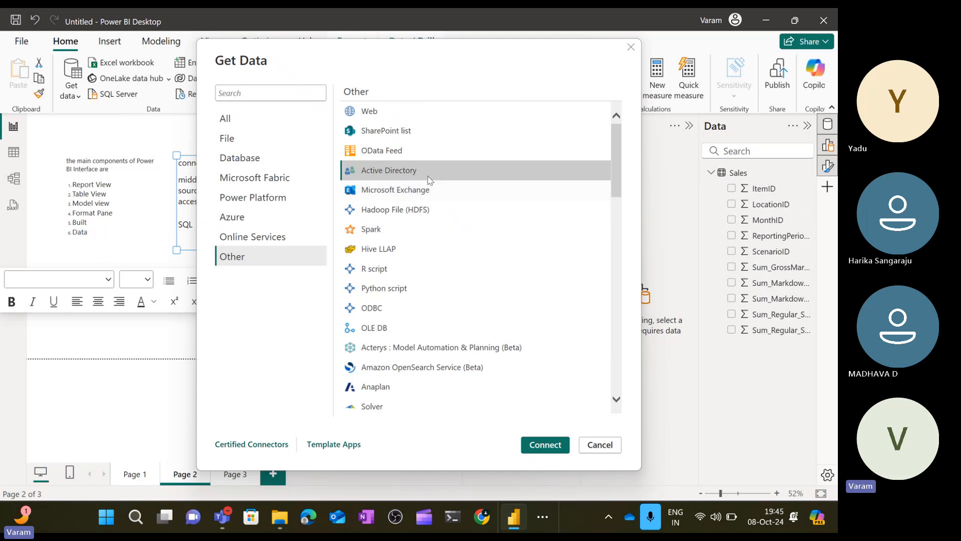
click(423, 193)
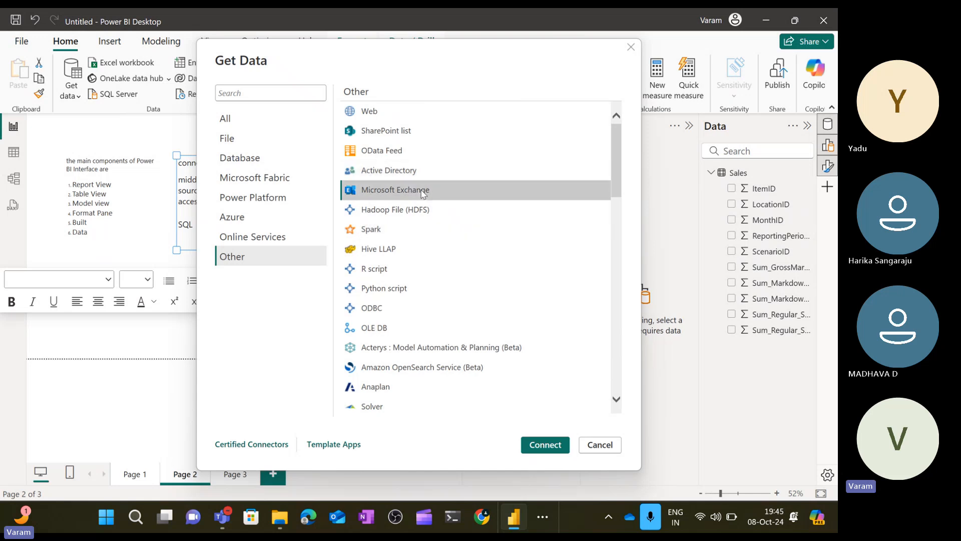
scroll(423, 172, down, 2)
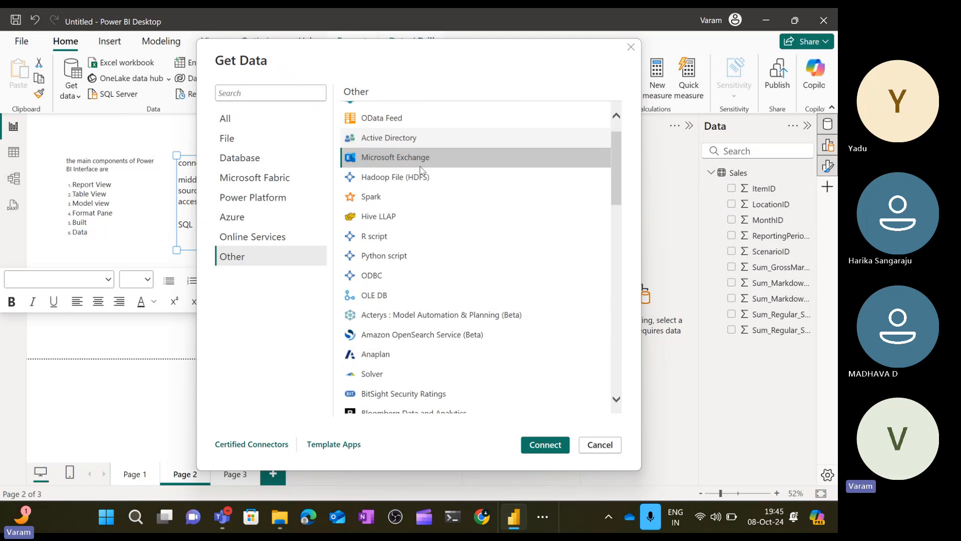
scroll(415, 150, up, 2)
click(399, 118)
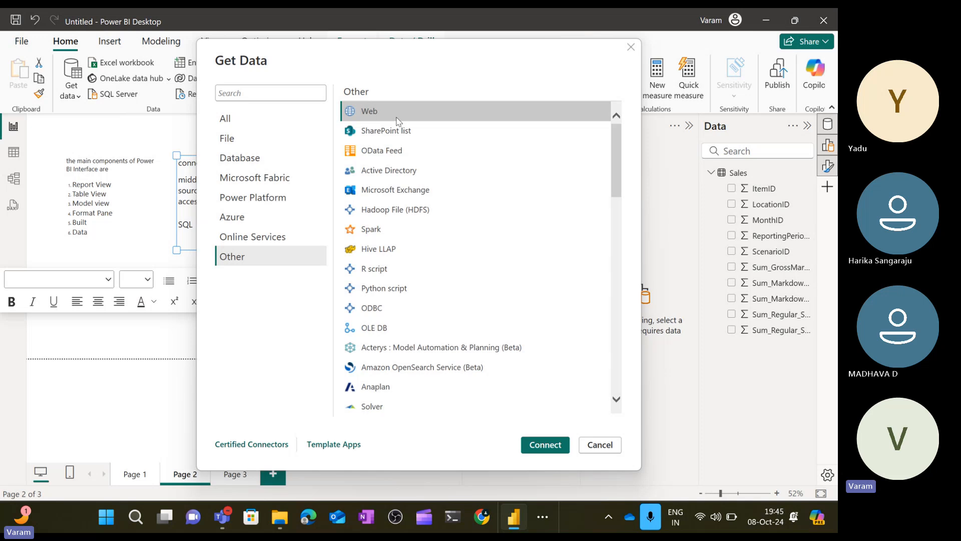
click(604, 444)
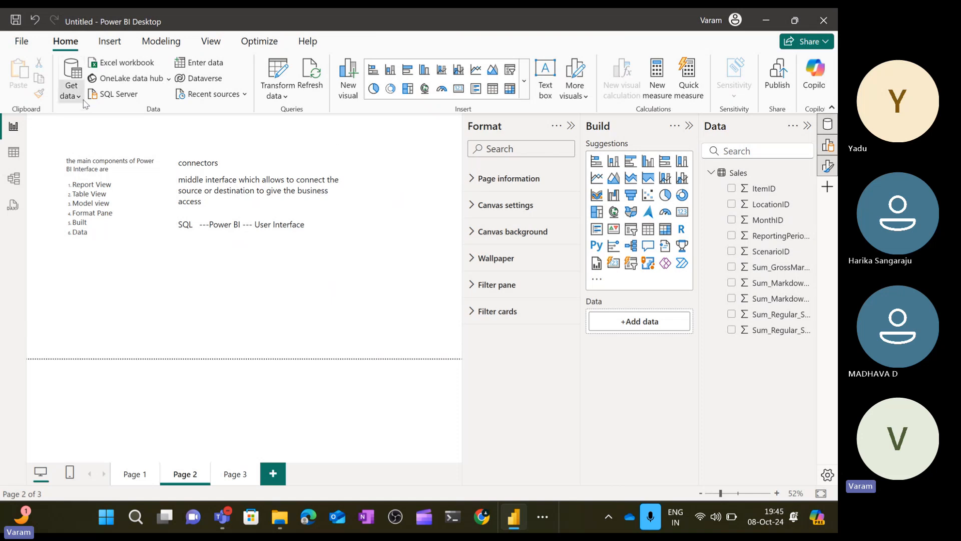
Open the Get Data dialog, browse the Microsoft Fabric connectors, then cancel the dialog.
click(71, 91)
click(96, 378)
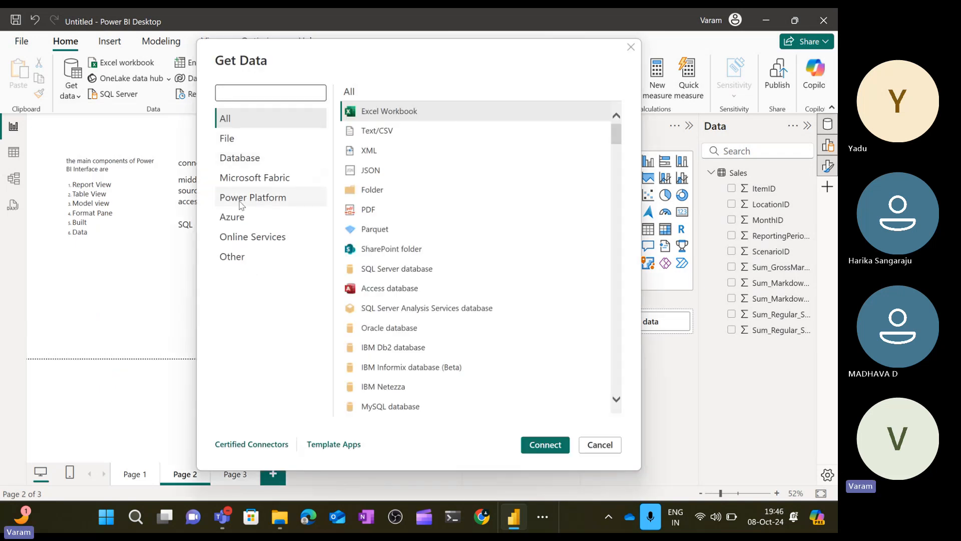
click(269, 180)
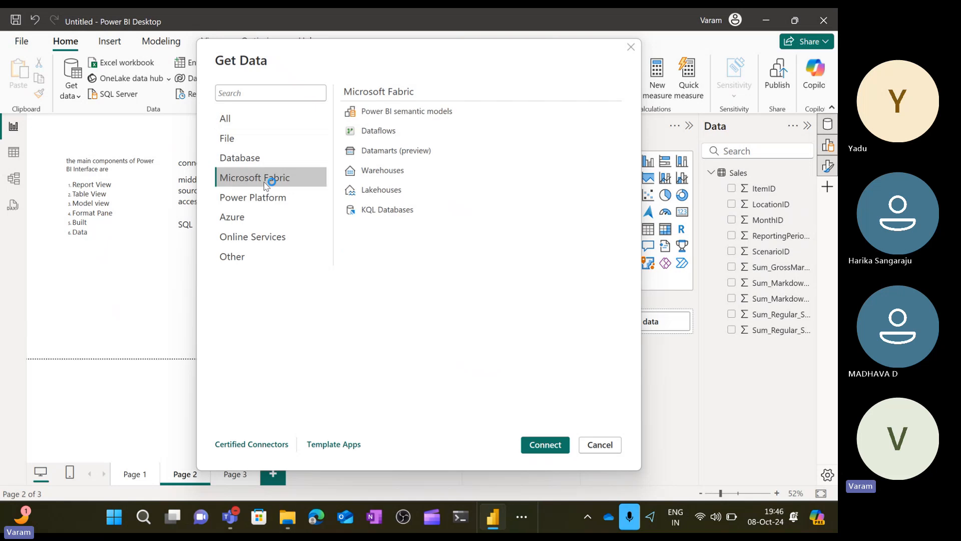
click(410, 156)
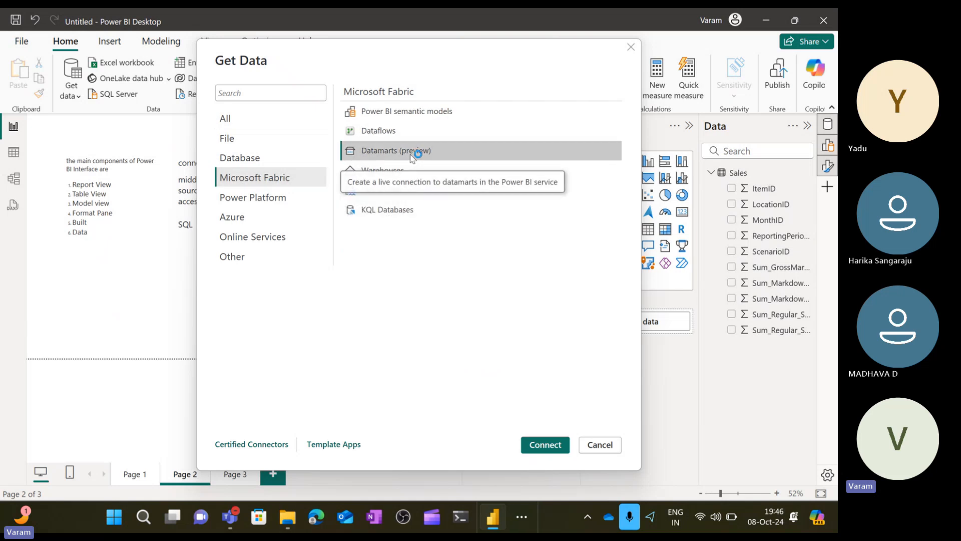
click(610, 445)
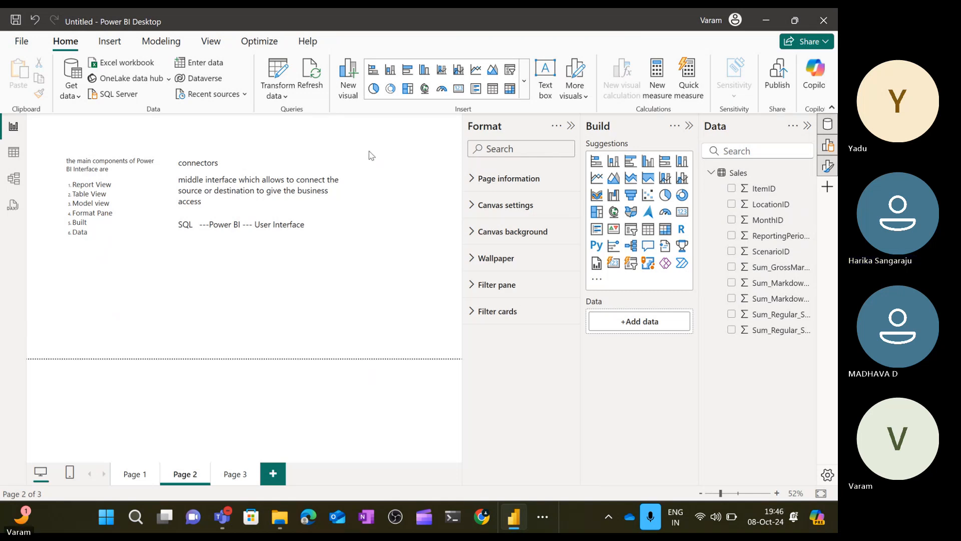
Narrow the connectors text box by pulling its right edge inward.
click(287, 246)
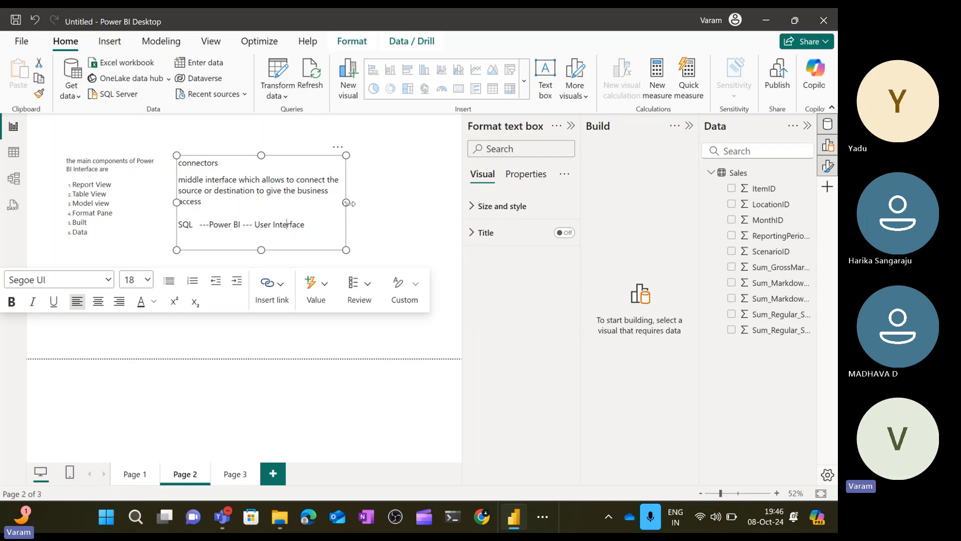
drag(345, 202, 321, 203)
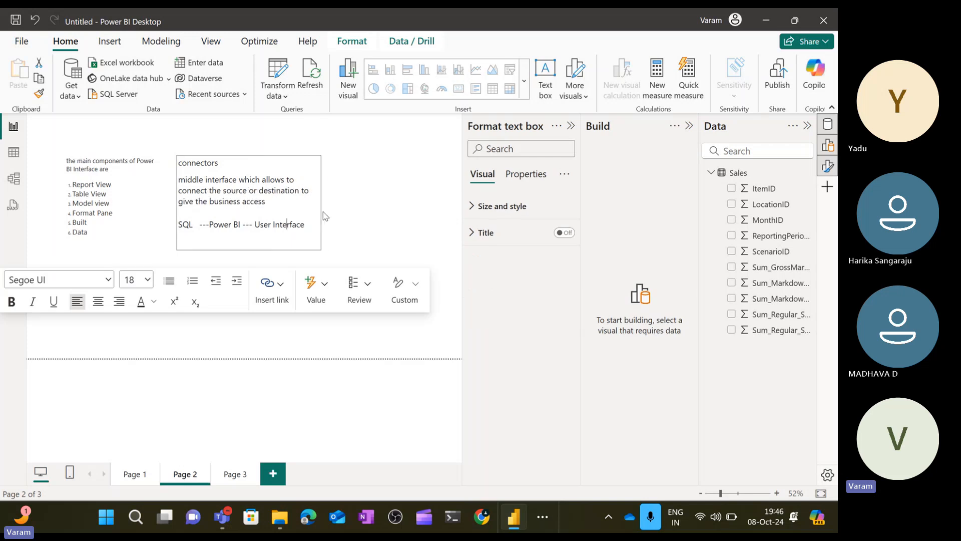
click(396, 229)
Add a new text box at the page's upper right, enlarge it, and set its font size to 16.
click(545, 87)
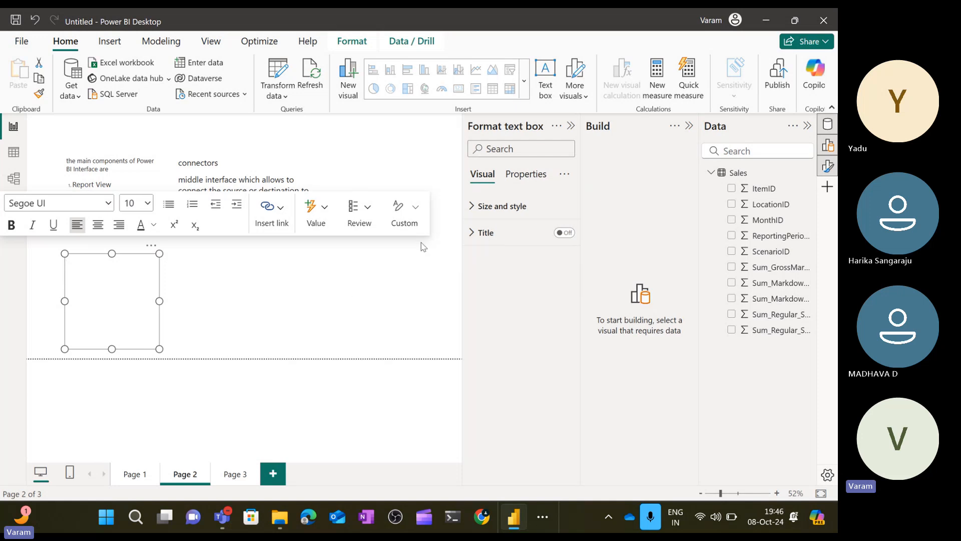
drag(150, 249, 415, 136)
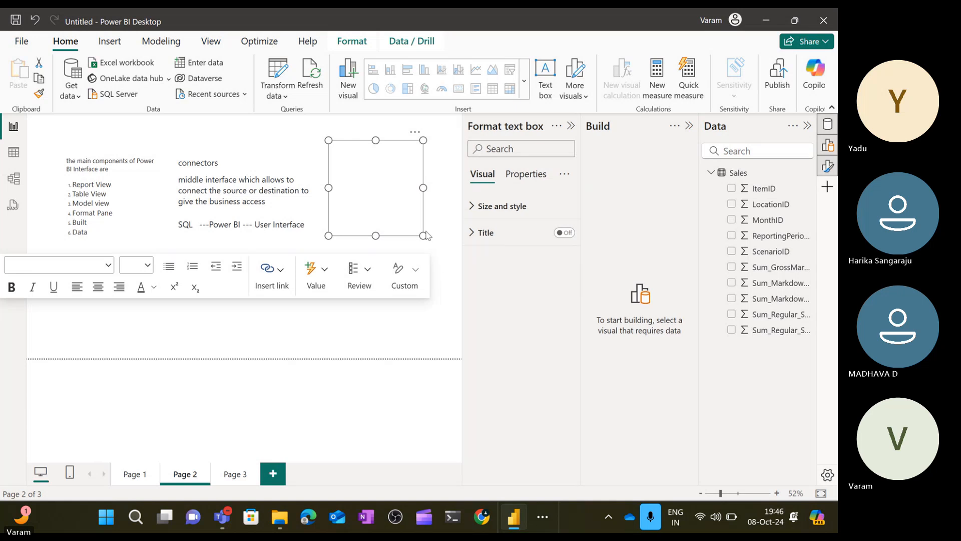
drag(424, 236, 462, 271)
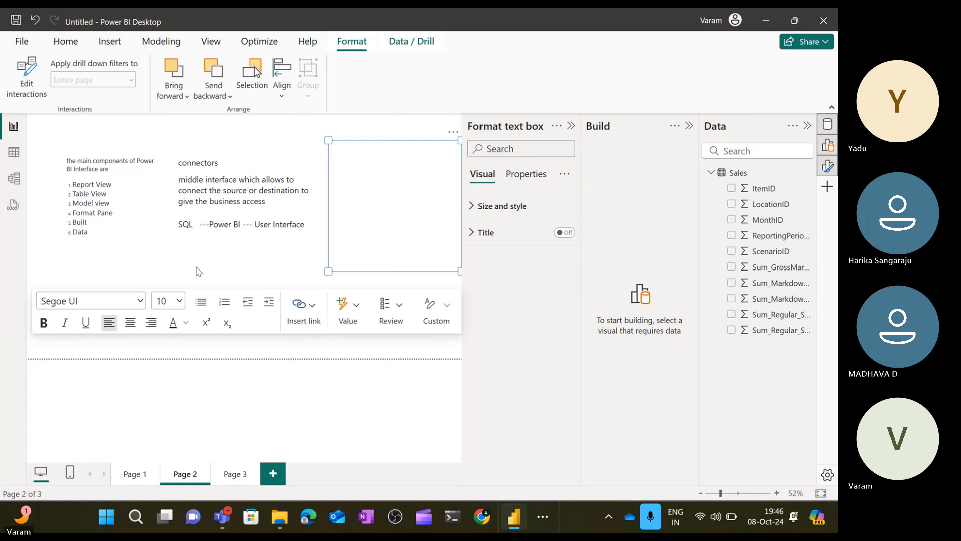
click(179, 300)
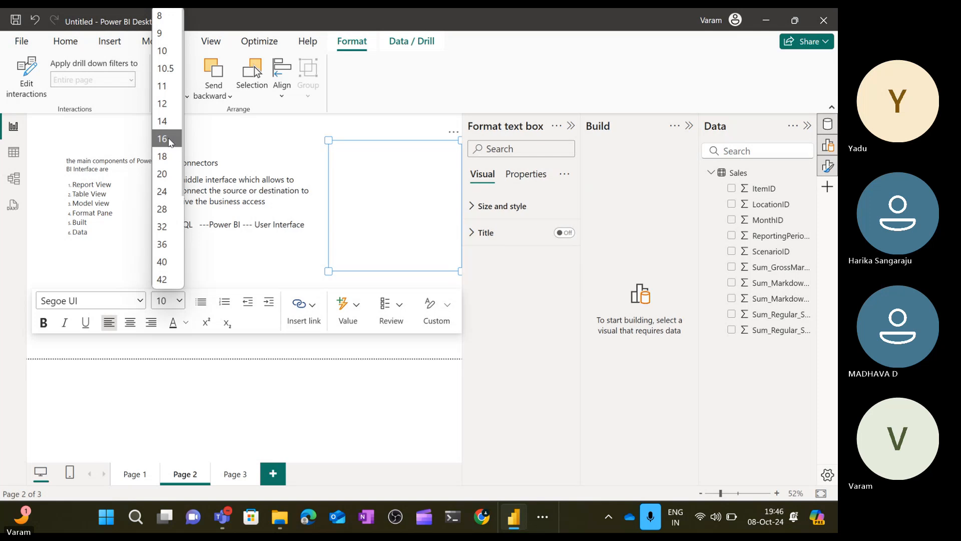
click(170, 141)
Write the lines 'Connection types', 'Import Mode', 'Live Connection', 'Direct Query Mode' and 'Mixed Connectivity' in the new text box.
text(Co)
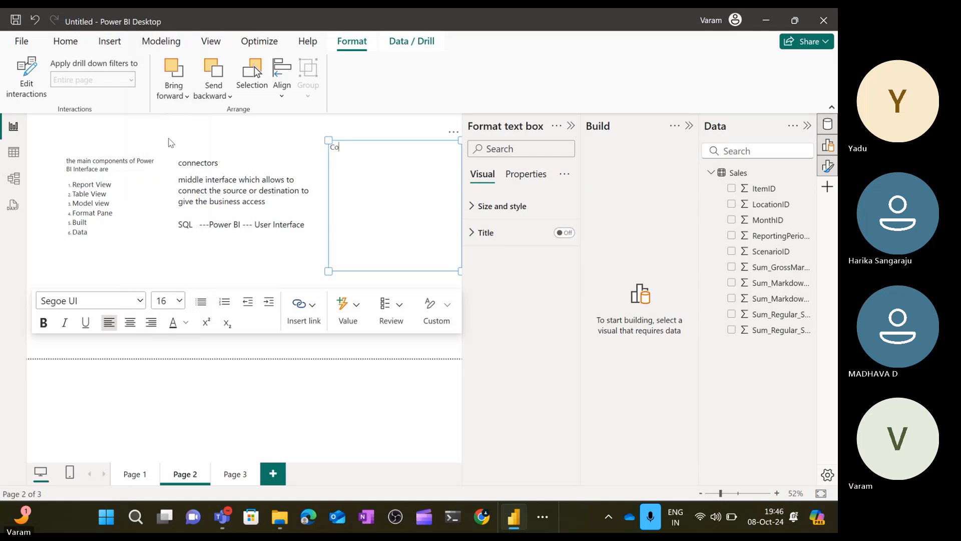
text(nnection )
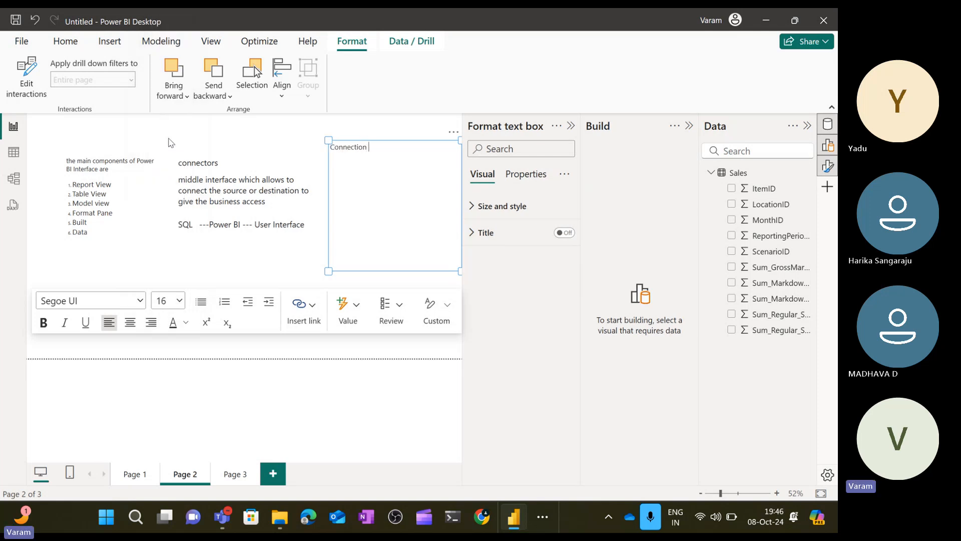
text(types)
key(Return)
text(Import Mode)
key(Return)
text(Live Connection)
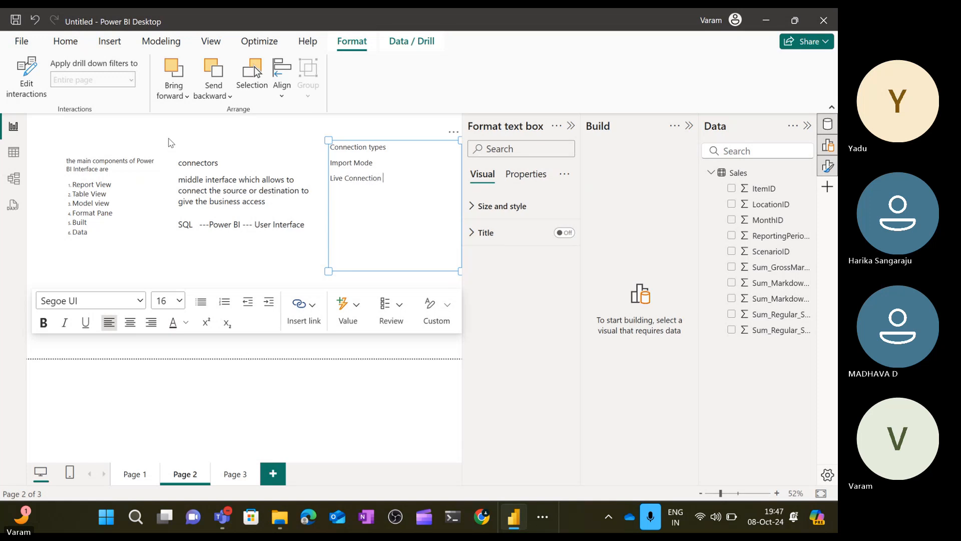
key(Return)
text(D)
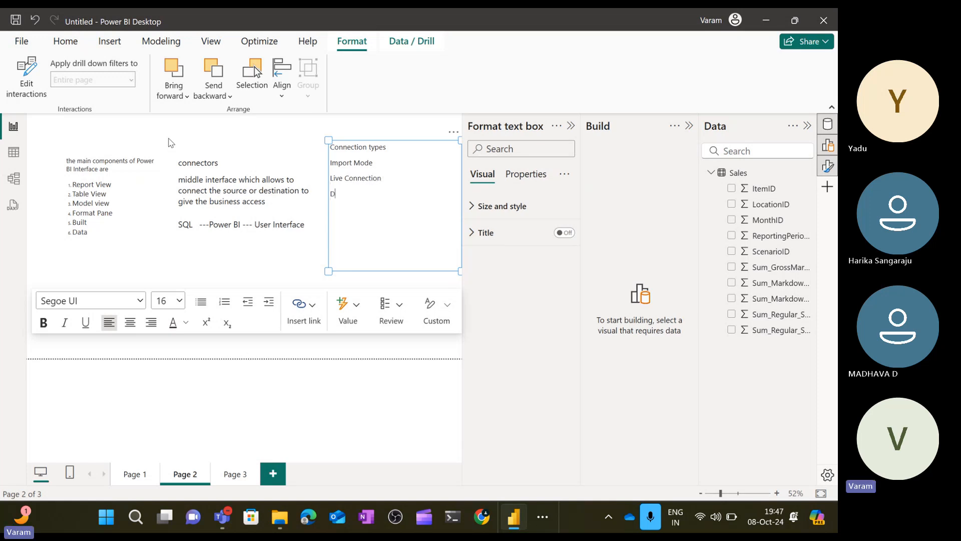
text(irect )
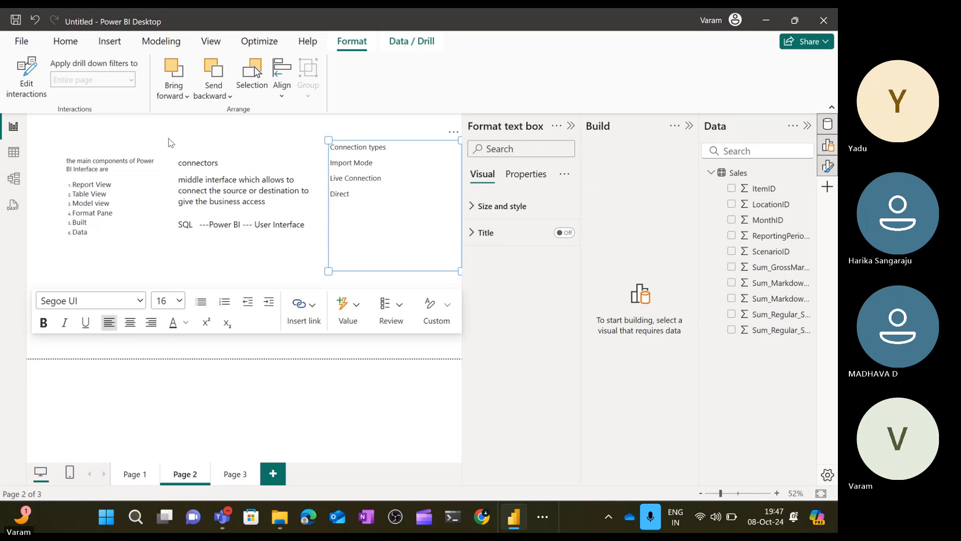
text(Query)
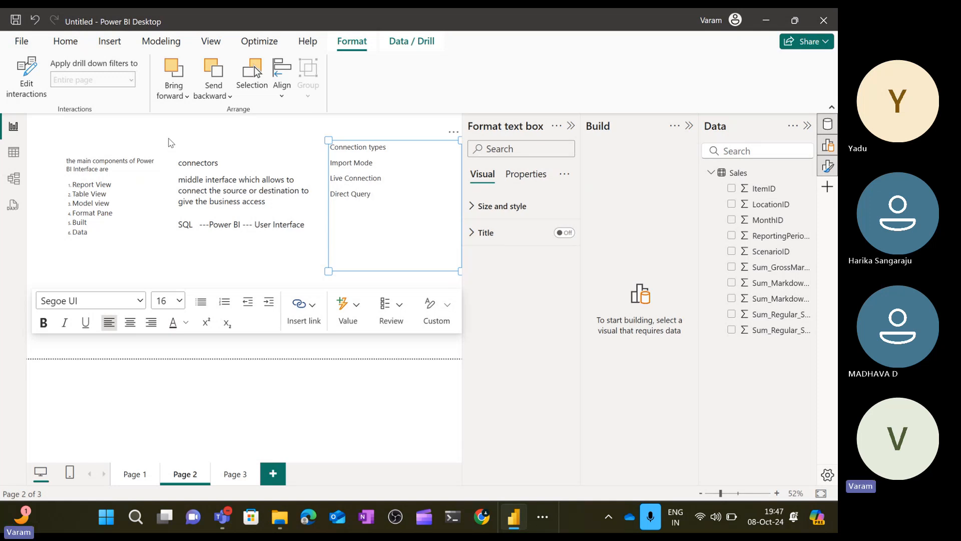
text( Mode )
text(Mixed )
text(C)
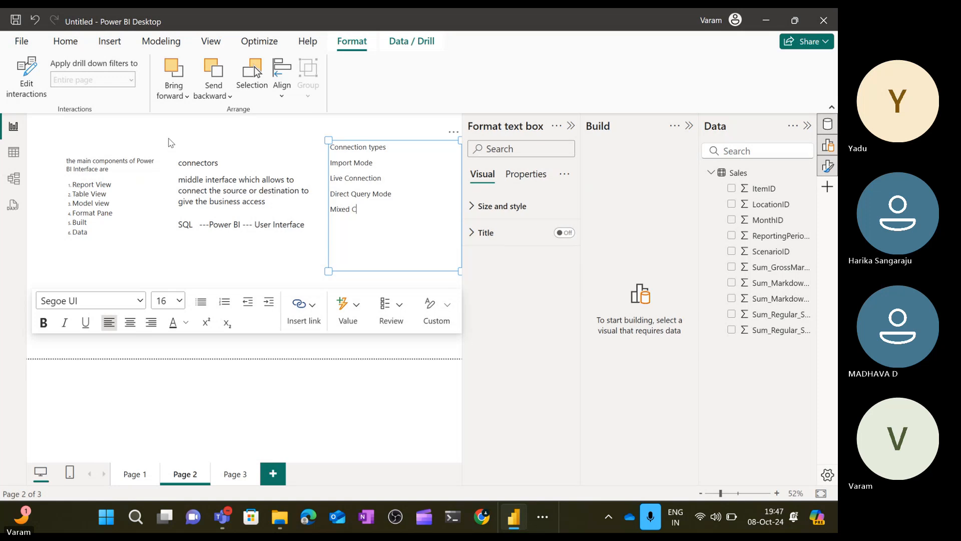
text(onnectivity)
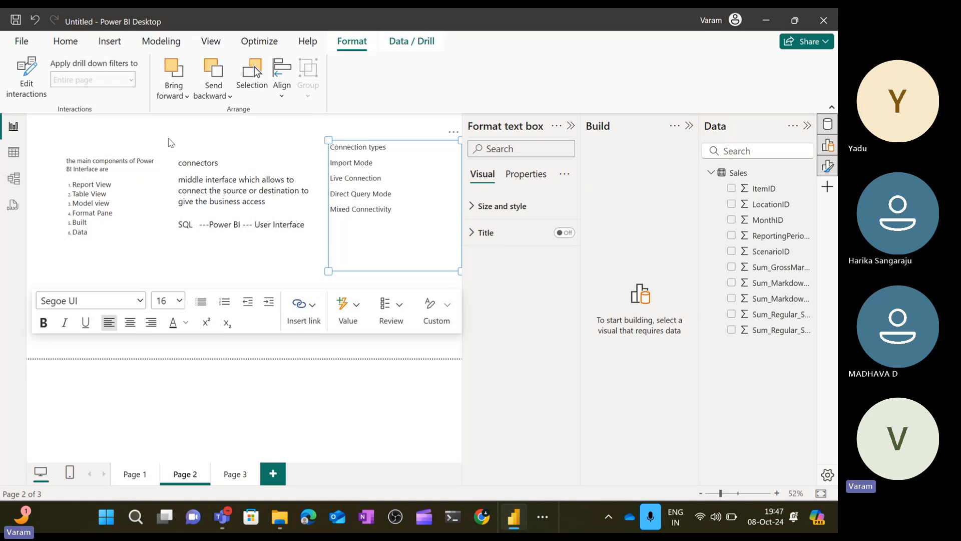
key(Return)
double_click(349, 163)
click(346, 184)
double_click(345, 163)
click(344, 178)
click(348, 205)
double_click(384, 206)
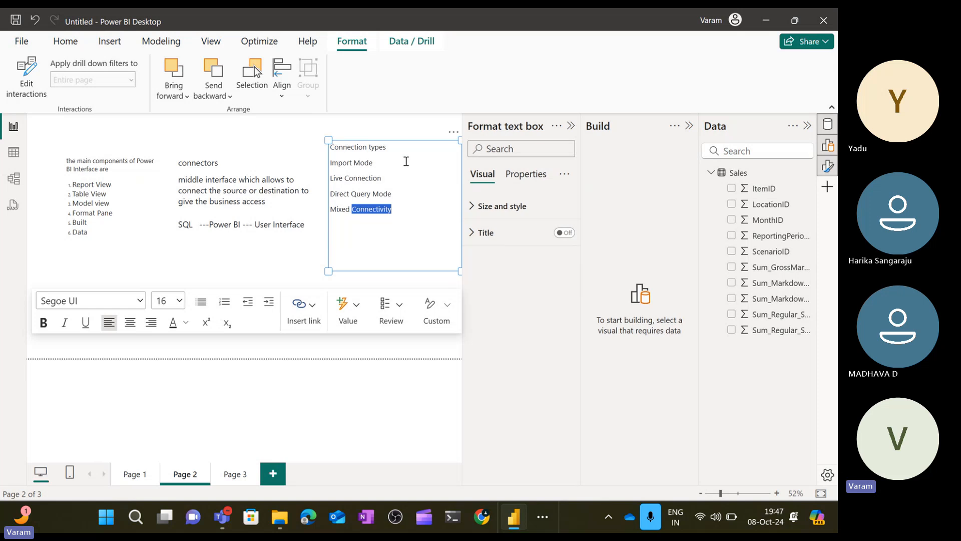
click(302, 145)
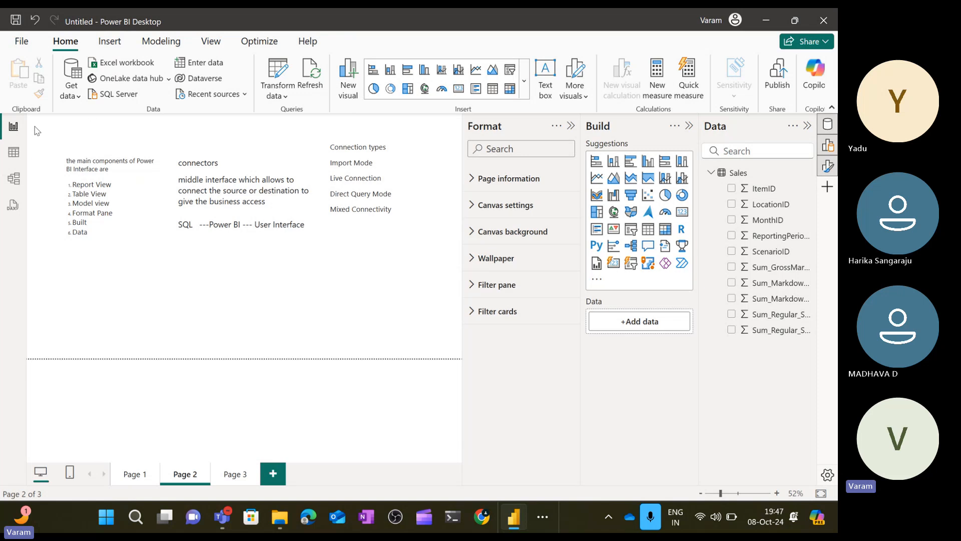
Inspect the Sales table columns in table view, then return to report view.
click(15, 153)
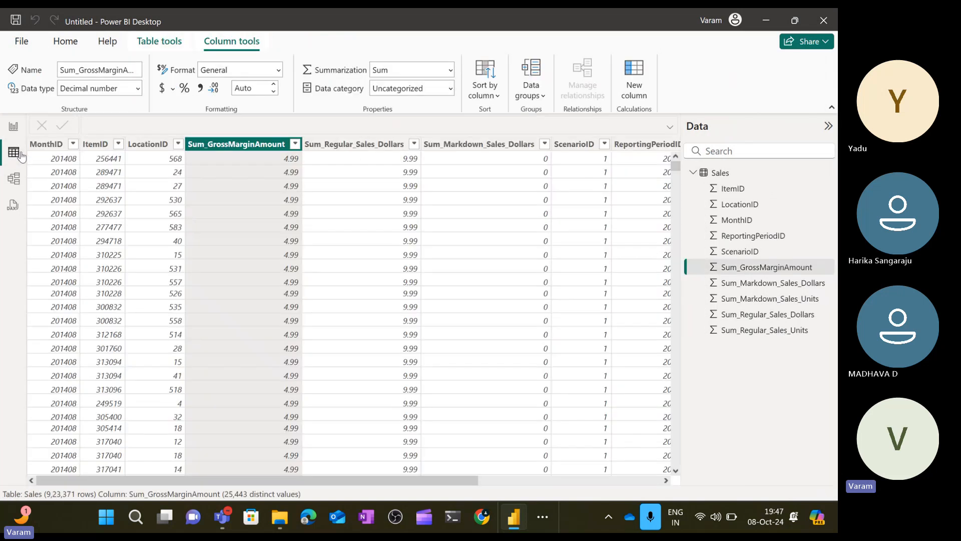
click(437, 249)
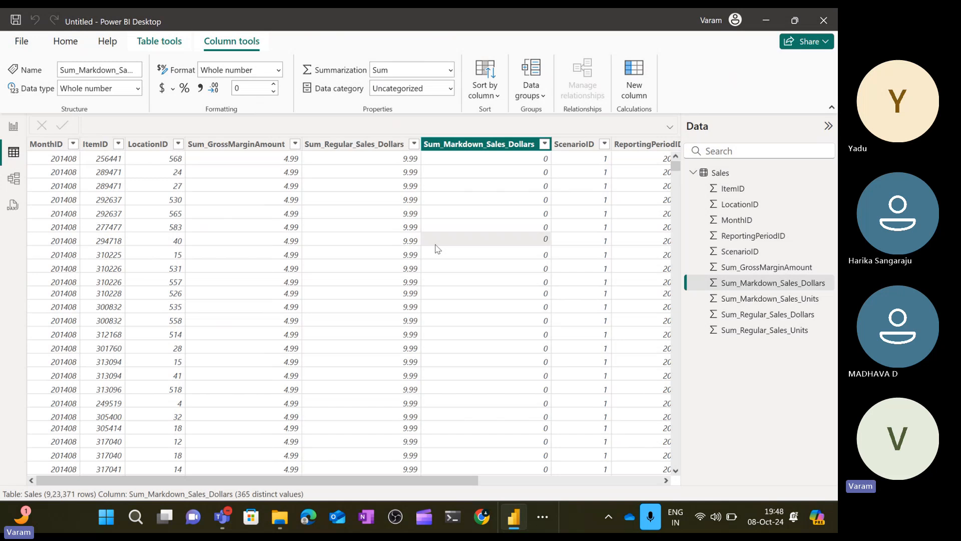
click(13, 128)
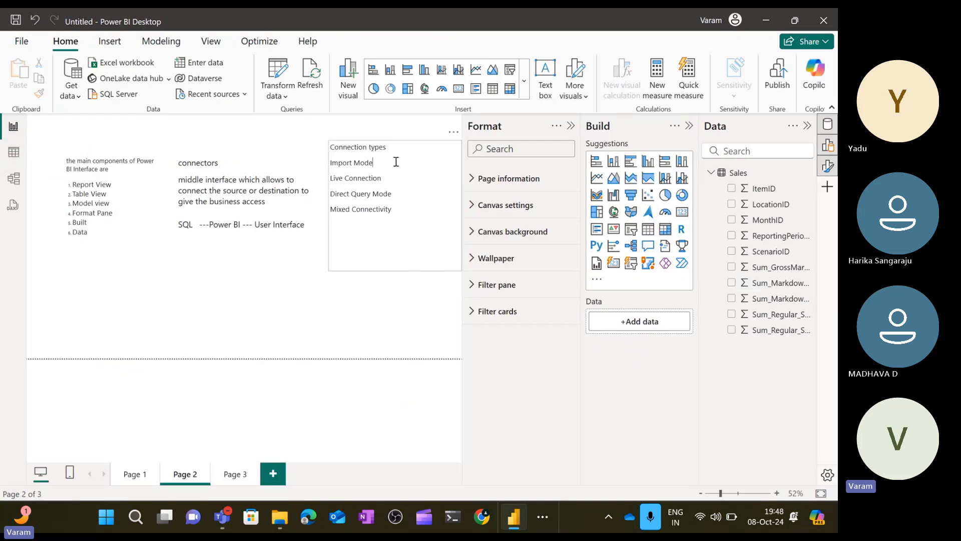
Append '--10GB //' after Import Mode in the connection types text box.
click(395, 162)
text(--)
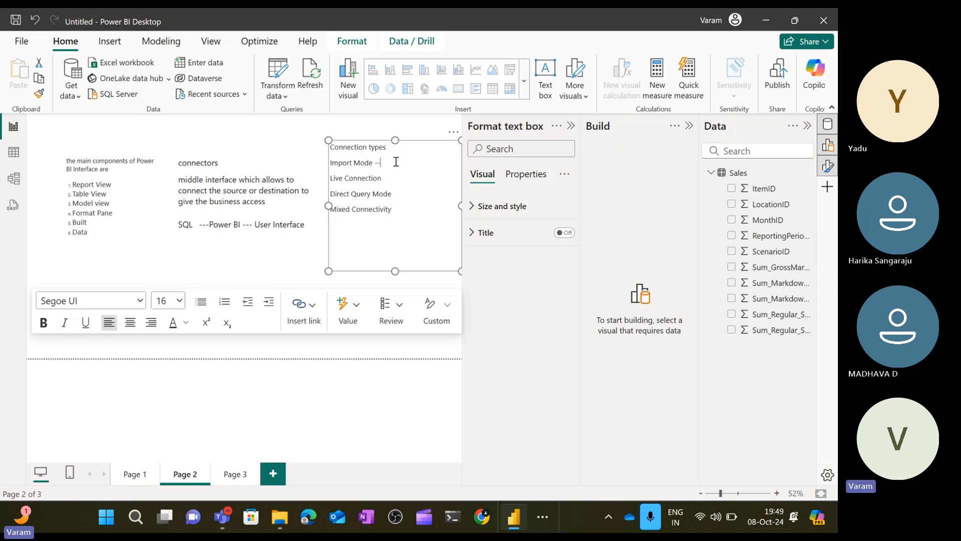
text(10GB)
key(Down)
click(398, 163)
text(//)
key(Down)
key(BackSpace)
key(BackSpace)
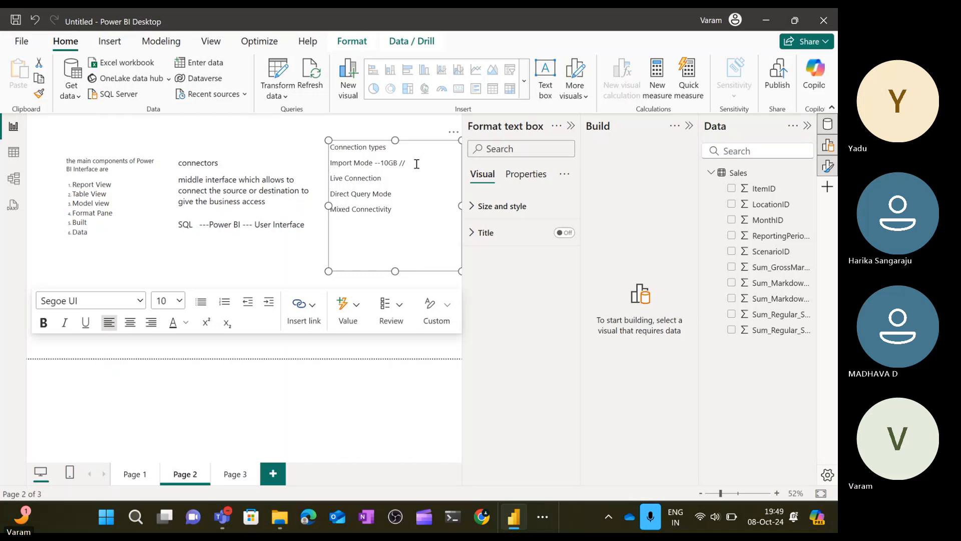
Append '-- unlimited' after Live Connection in the connection types text box.
click(408, 178)
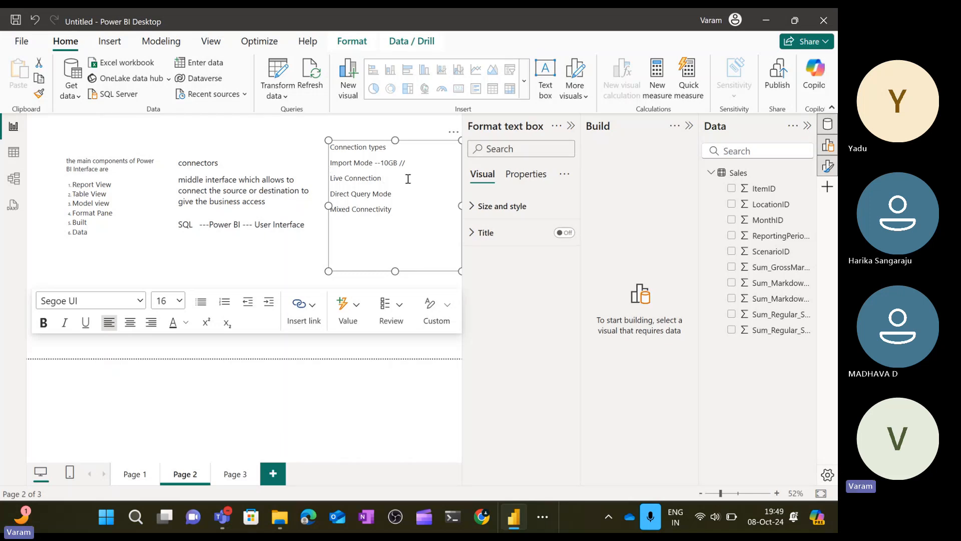
text(--)
text(unlim)
text(et)
text(ed)
key(BackSpace)
key(BackSpace)
key(BackSpace)
key(BackSpace)
text(ted)
click(410, 179)
text(i)
Append '--' after Direct Query Mode in the connection types text box.
click(409, 195)
text(--)
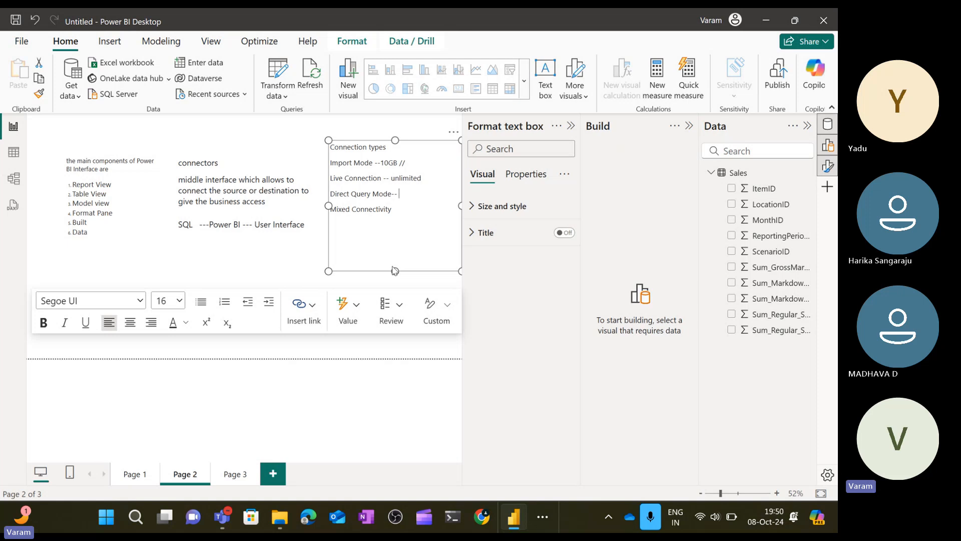
Append 'minor transformation' after Direct Query Mode-- in the connection types text box.
text(minor transformation)
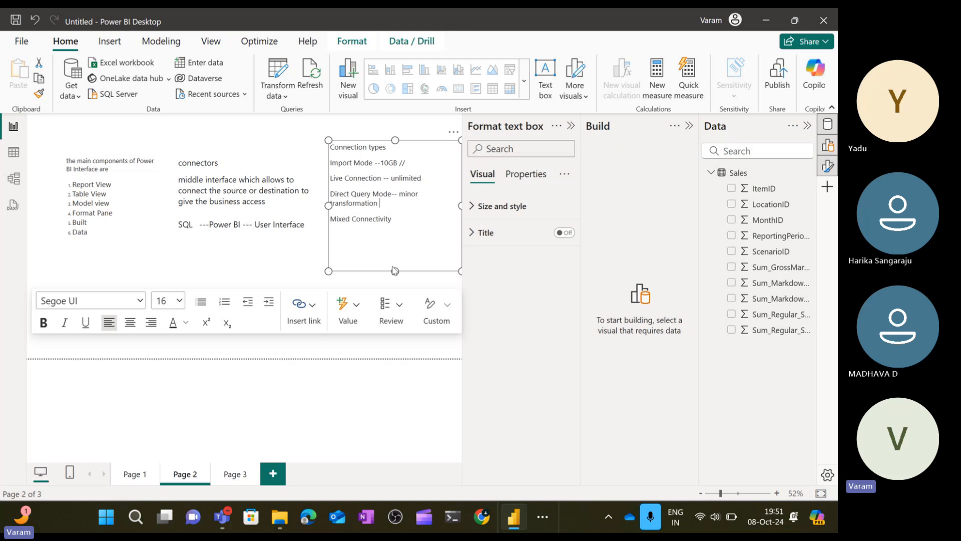
double_click(374, 179)
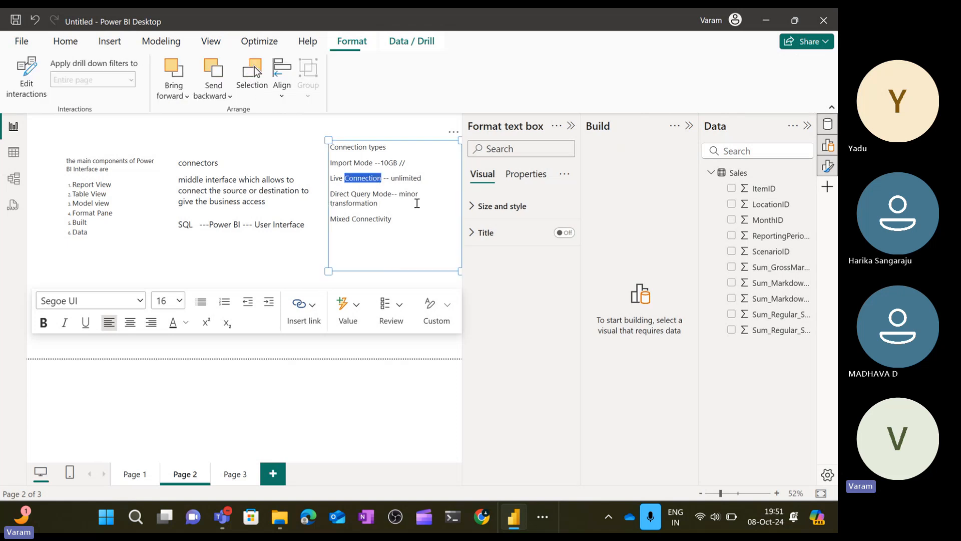
double_click(415, 195)
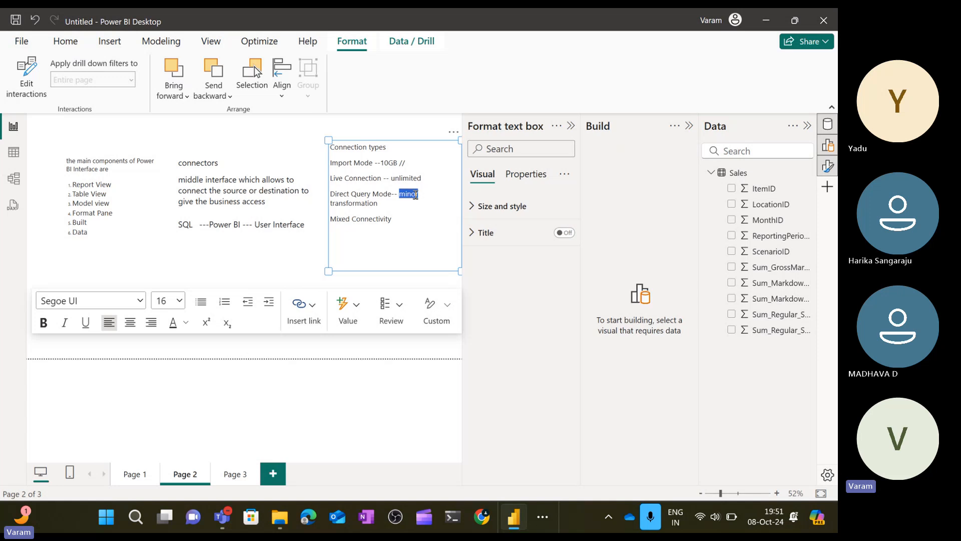
Extend the Direct Query Mode note with 'with out changing core data', correcting the spelling of changing.
click(398, 206)
text(with cut canging )
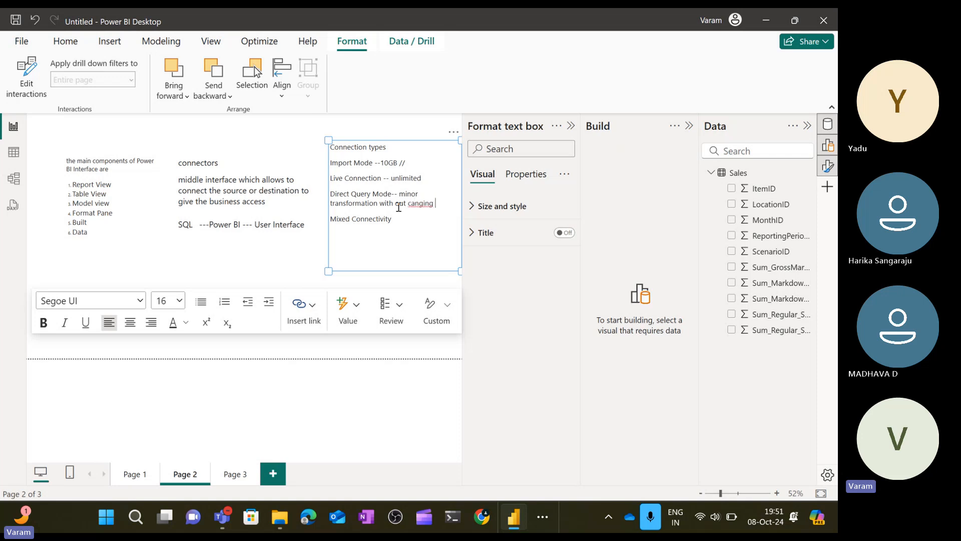
text(core data)
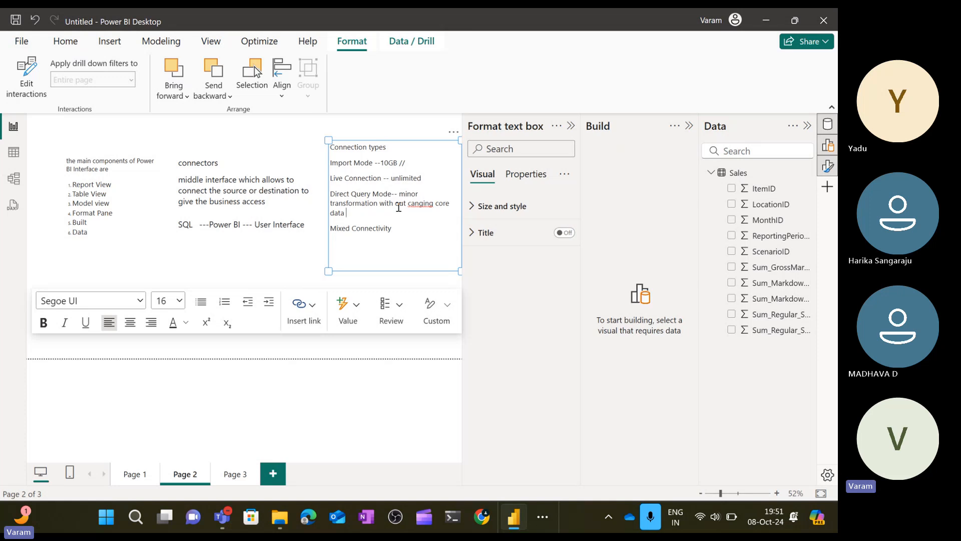
click(415, 205)
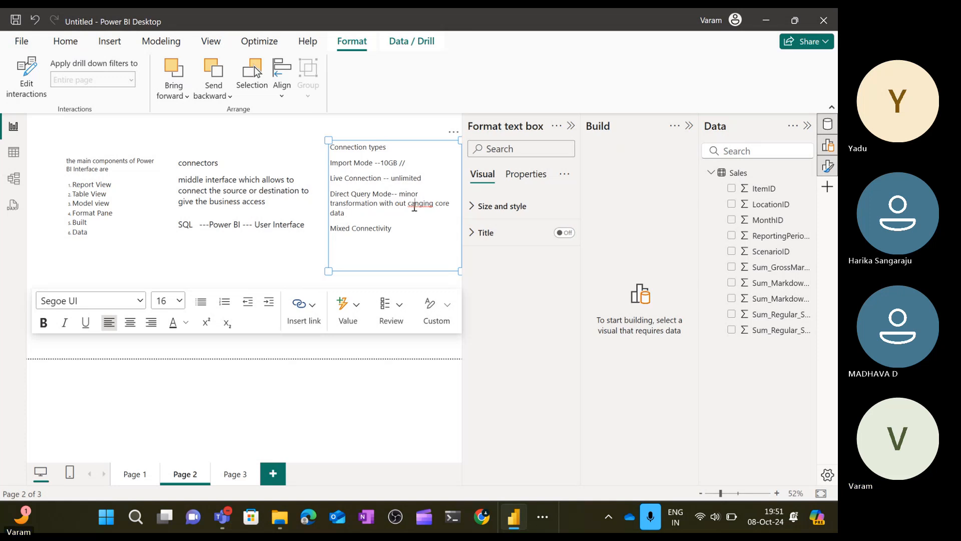
text(h)
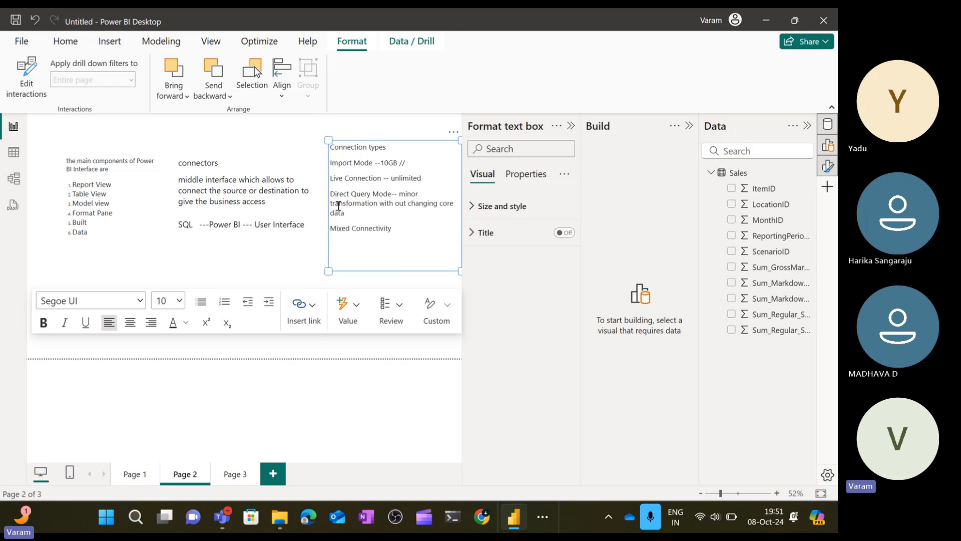
Append '-- import with live/direct' after Mixed Connectivity in the connection types text box.
double_click(359, 204)
double_click(369, 178)
click(417, 229)
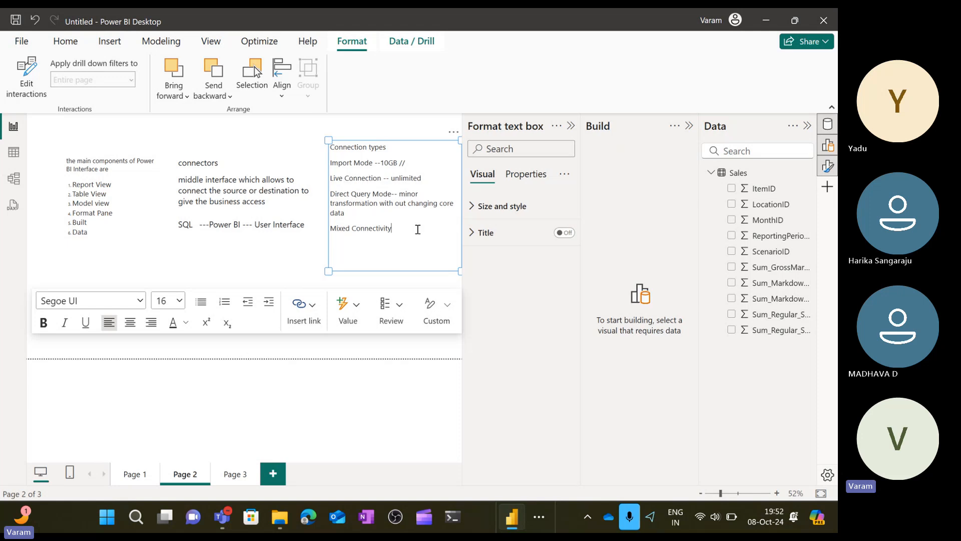
text(-- )
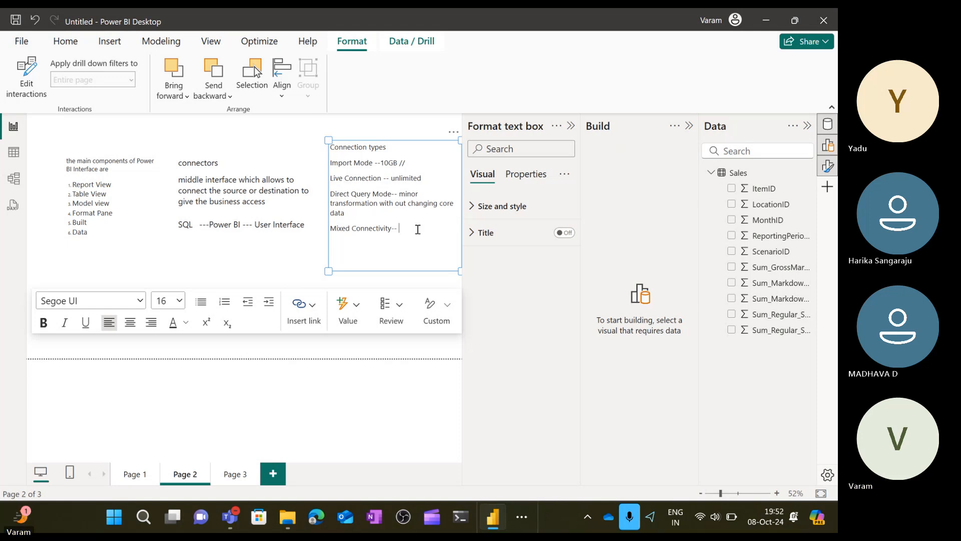
text(any)
key(BackSpace)
key(BackSpace)
key(BackSpace)
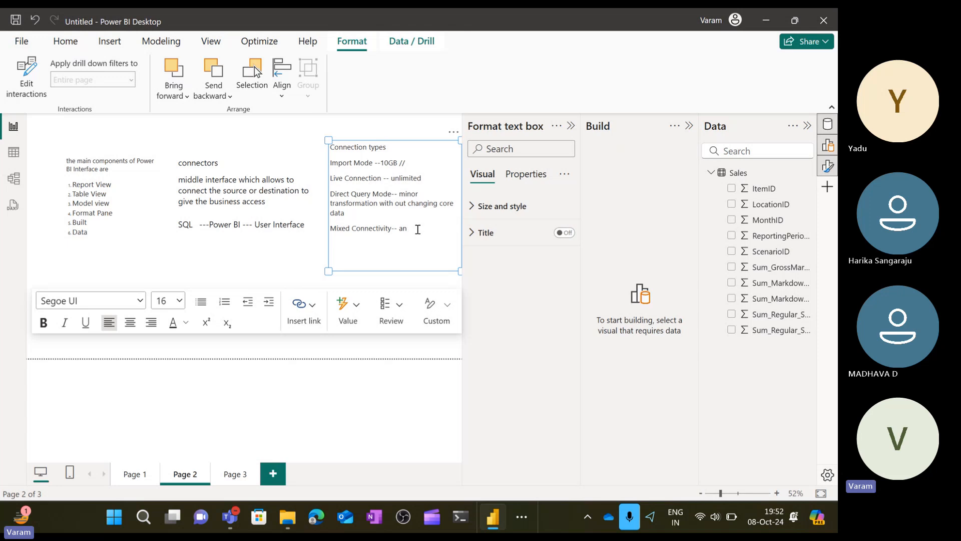
text(import with lie)
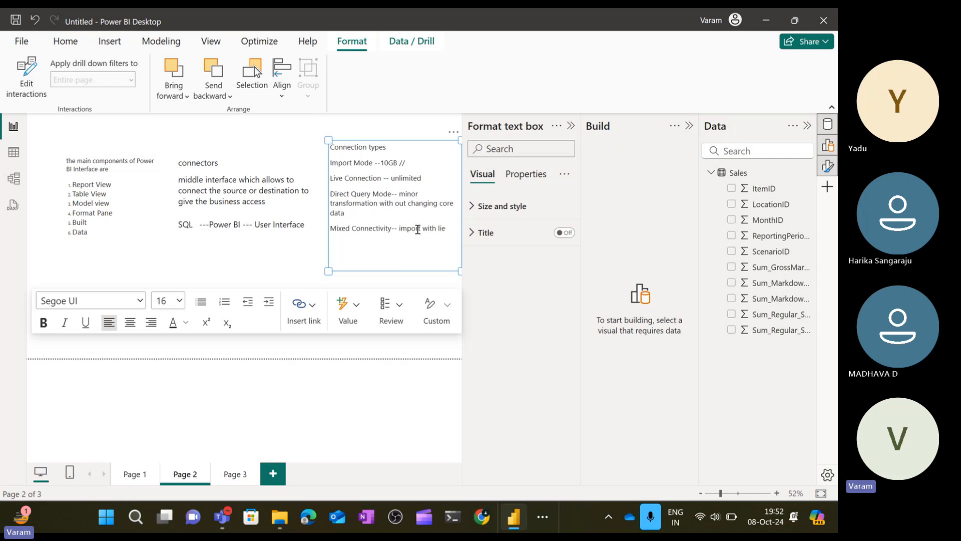
key(BackSpace)
key(BackSpace)
text(ive/direct)
click(276, 260)
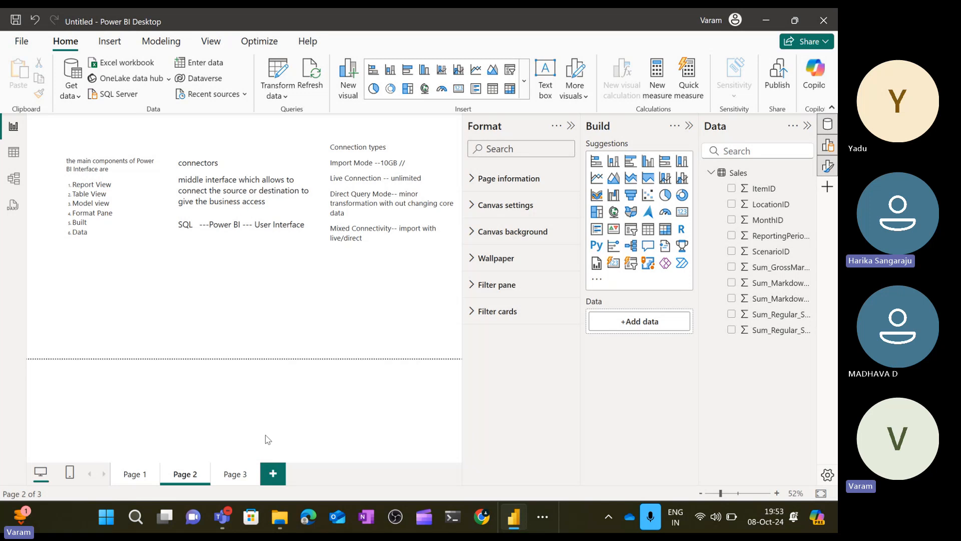
Delete the Count of LocationID by MonthID bar chart on Page 3.
click(247, 466)
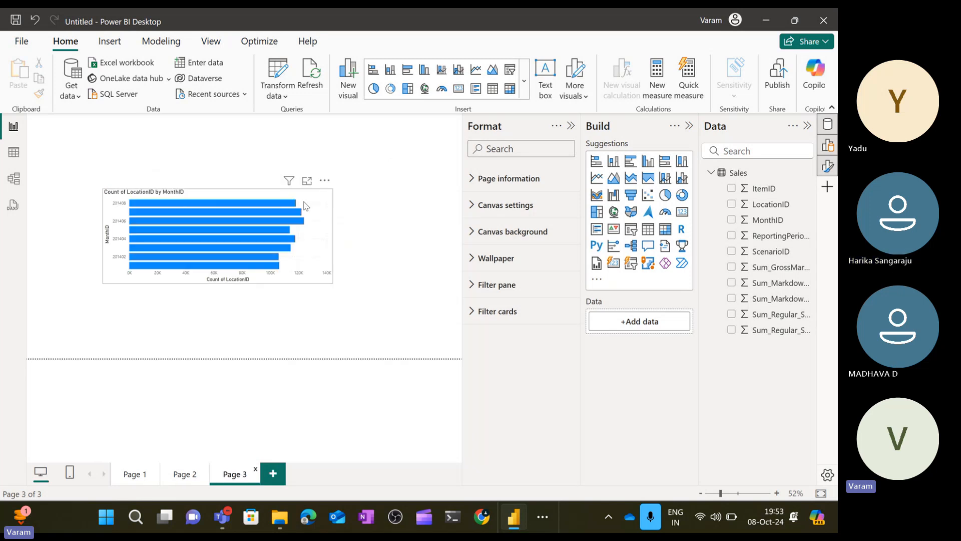
click(305, 205)
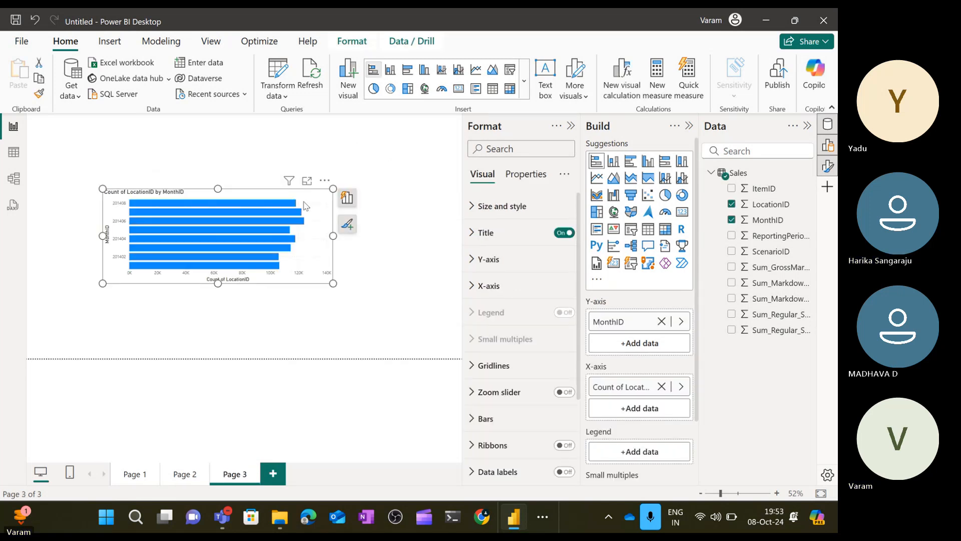
key(Delete)
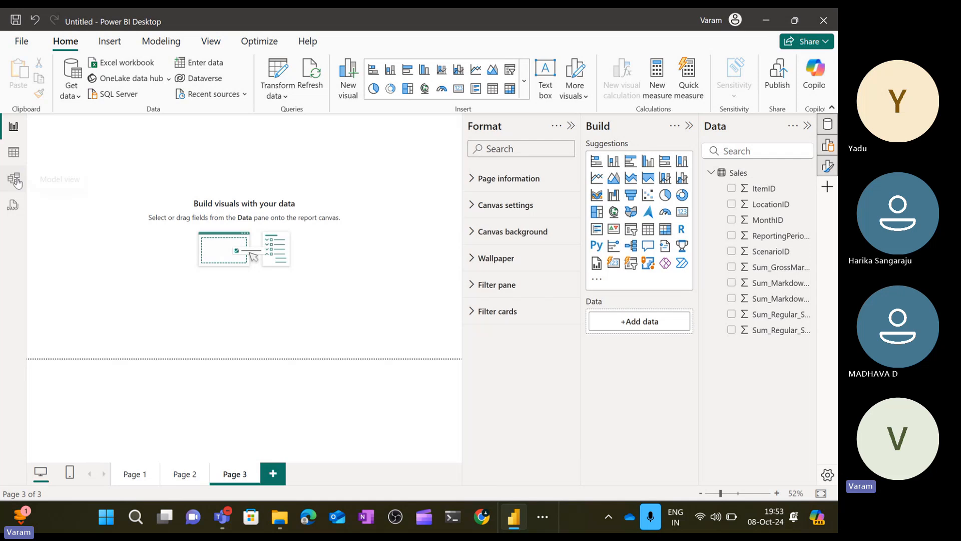
Inspect the ScenarioID and Sum_Regular_Sales_Dollars columns in table view, then return to report view.
click(14, 180)
click(13, 152)
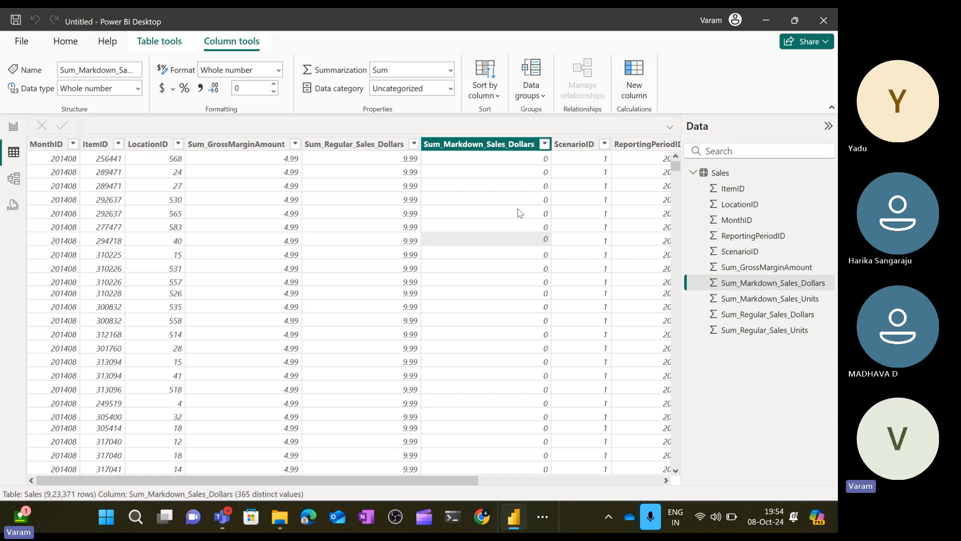
click(606, 144)
click(605, 144)
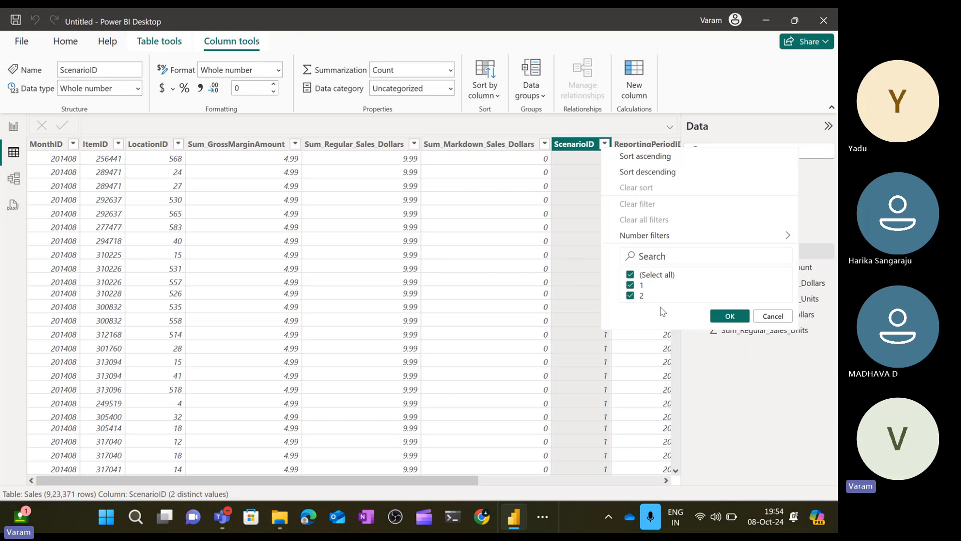
click(369, 147)
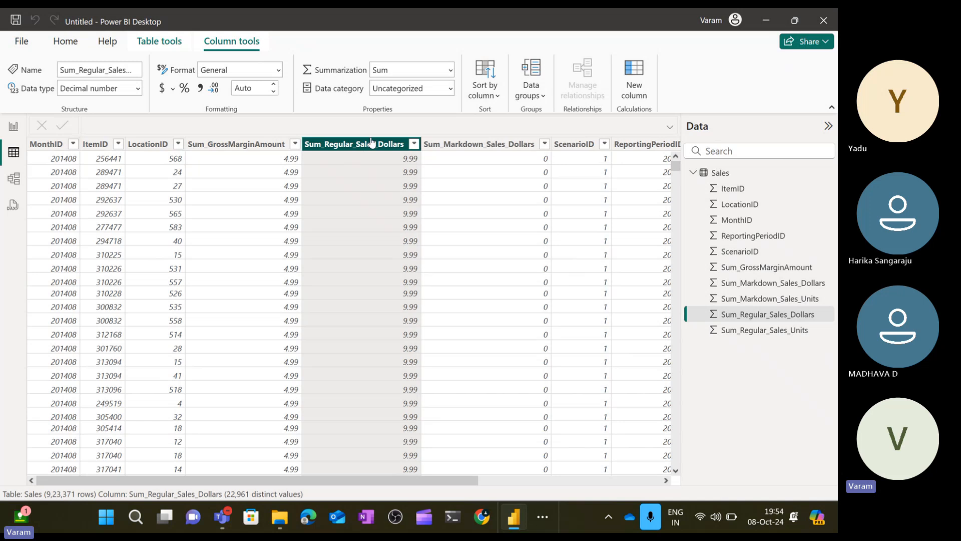
click(559, 146)
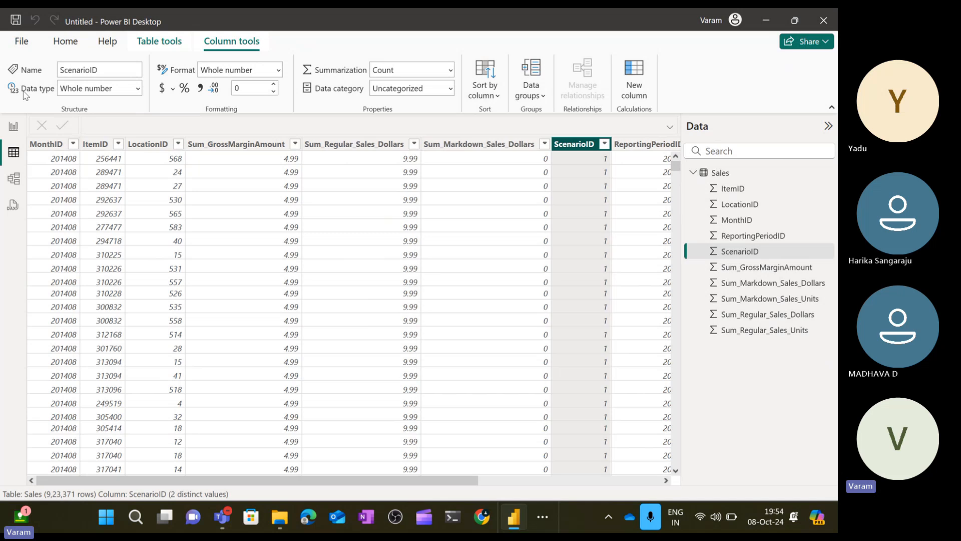
click(14, 126)
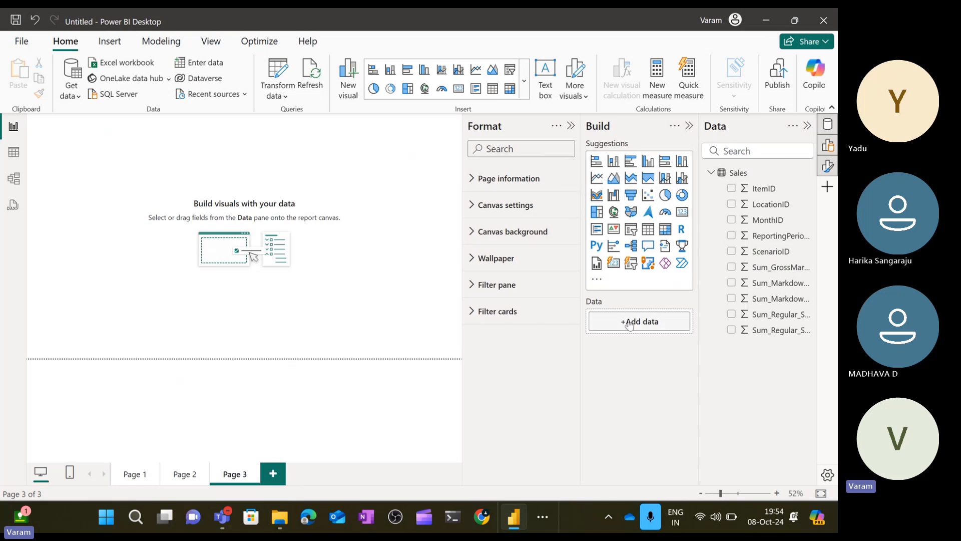
Insert a pie chart in the lower left of Page 3 with ScenarioID as legend and Sum_GrossMarginAmount as values.
click(667, 195)
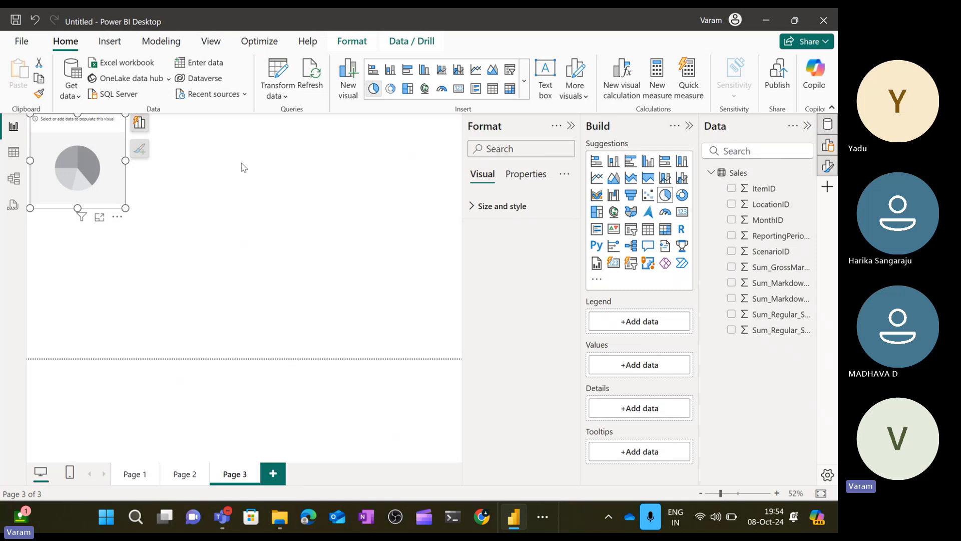
drag(99, 166, 244, 300)
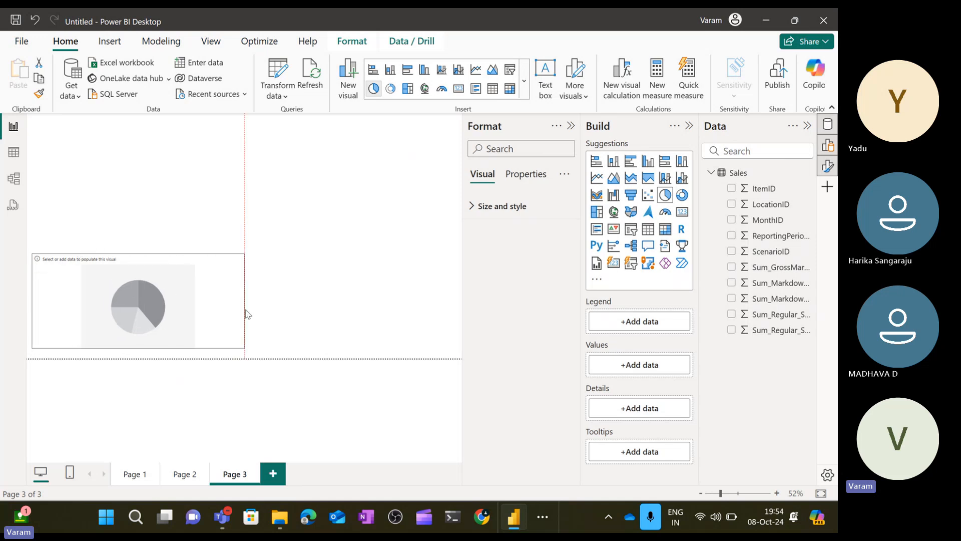
right_click(245, 310)
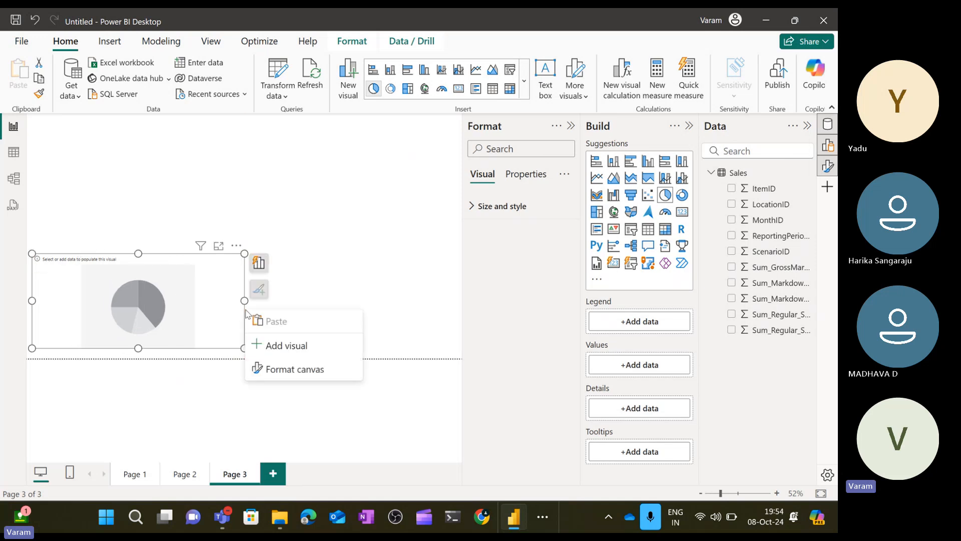
right_click(140, 241)
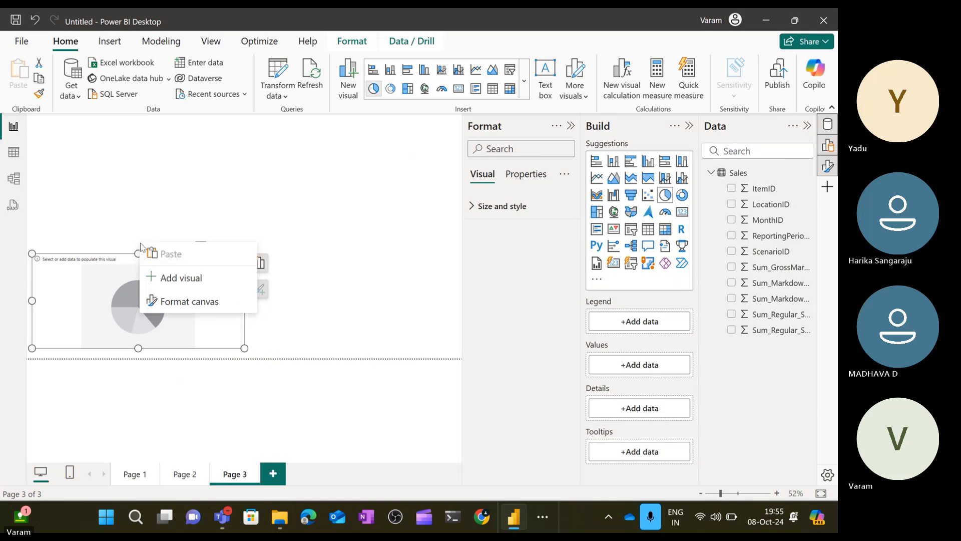
click(189, 197)
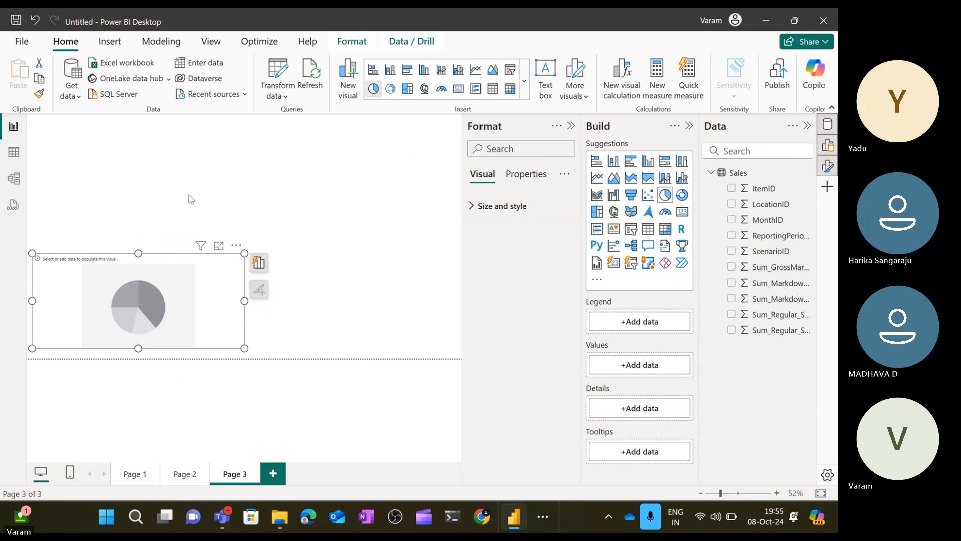
click(135, 265)
drag(138, 254, 140, 232)
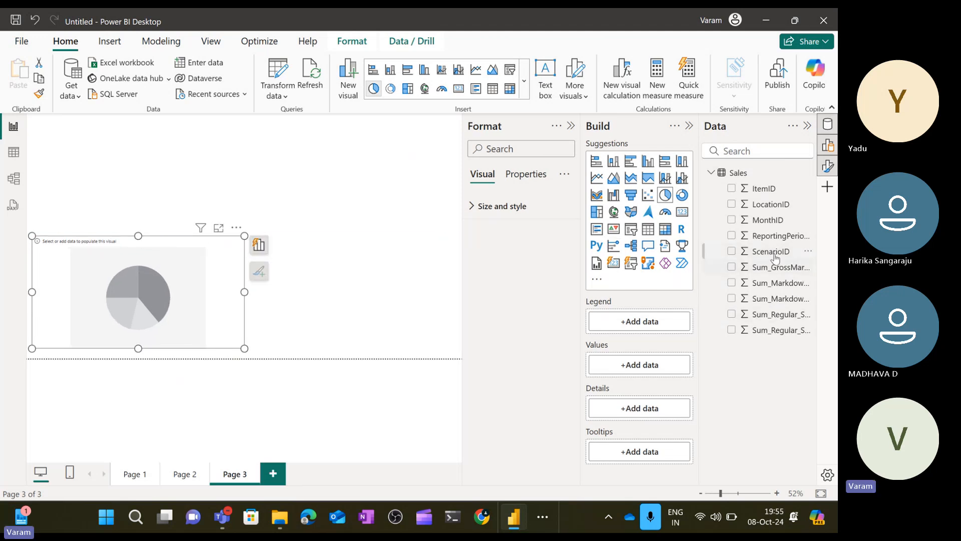
drag(775, 258, 667, 322)
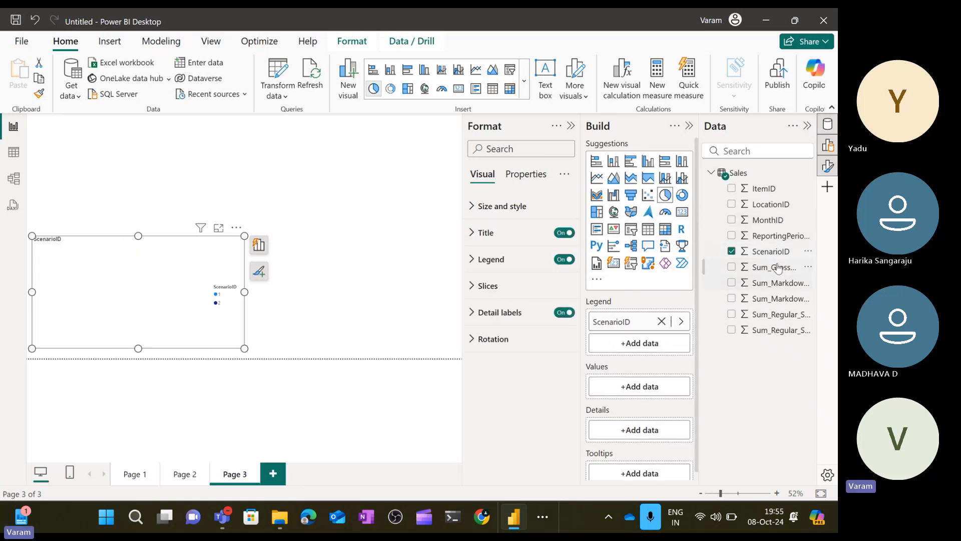
drag(777, 269, 665, 386)
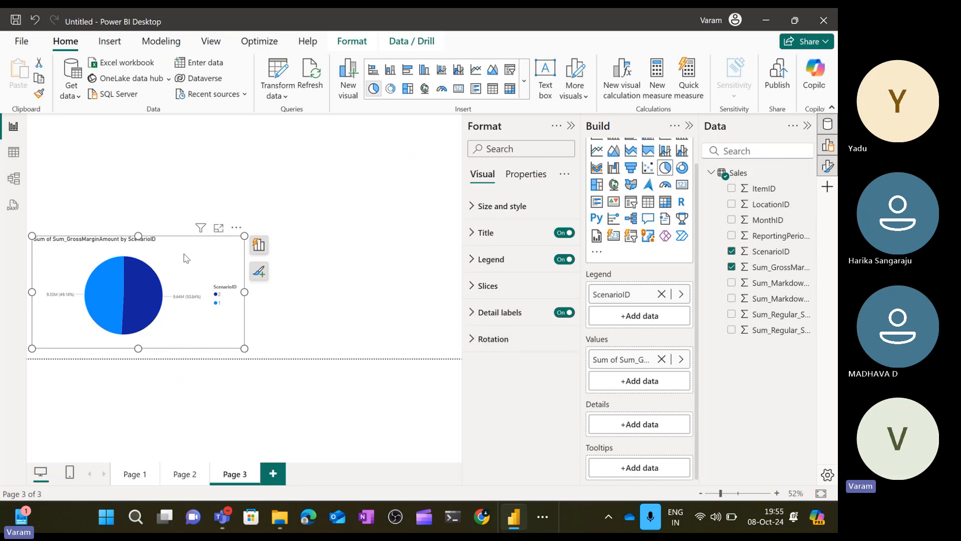
Remove 'Sum of ' from the start of the pie chart's title text.
click(479, 244)
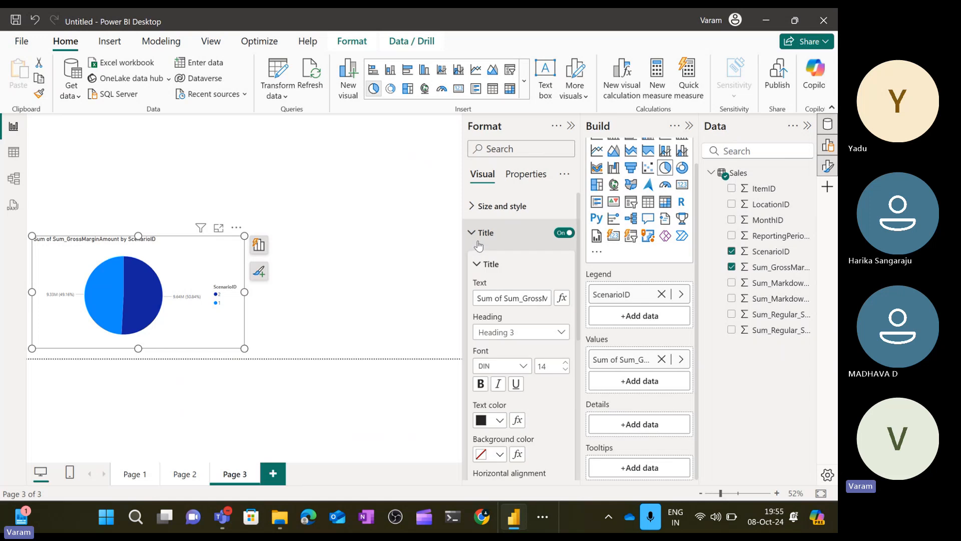
click(505, 299)
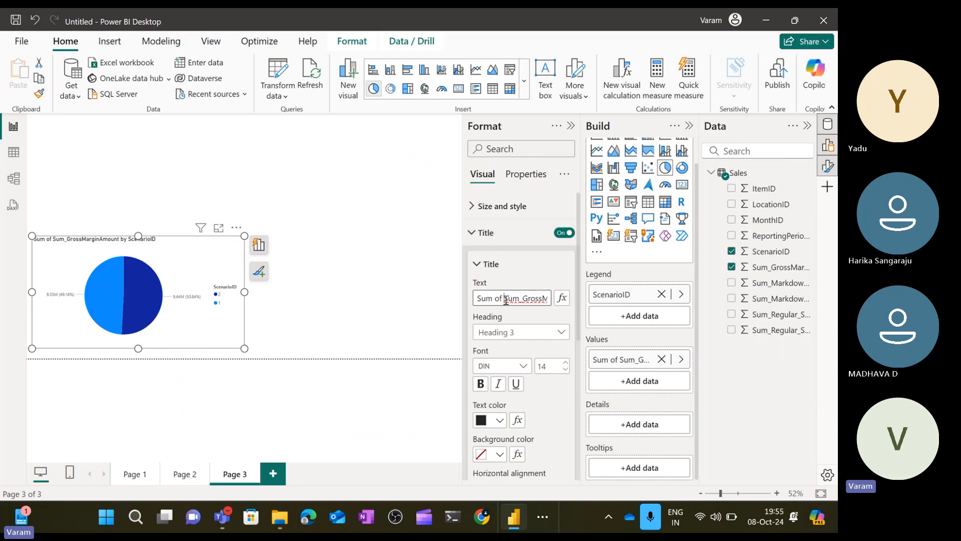
key(BackSpace)
key(BackSpace)
key(BackSpace)
key(BackSpace)
key(BackSpace)
key(BackSpace)
key(BackSpace)
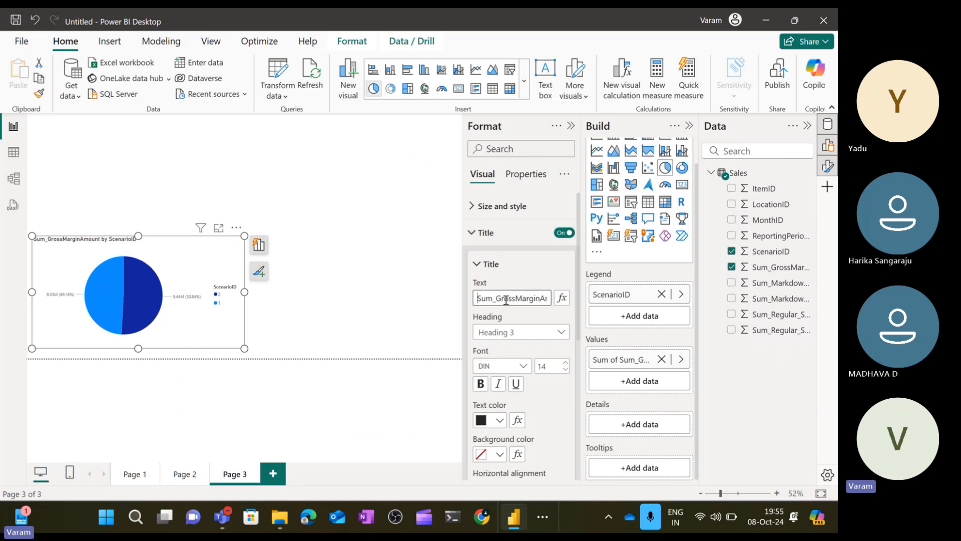
Set the pie chart title font to Calibri, size 15.
click(533, 313)
click(525, 367)
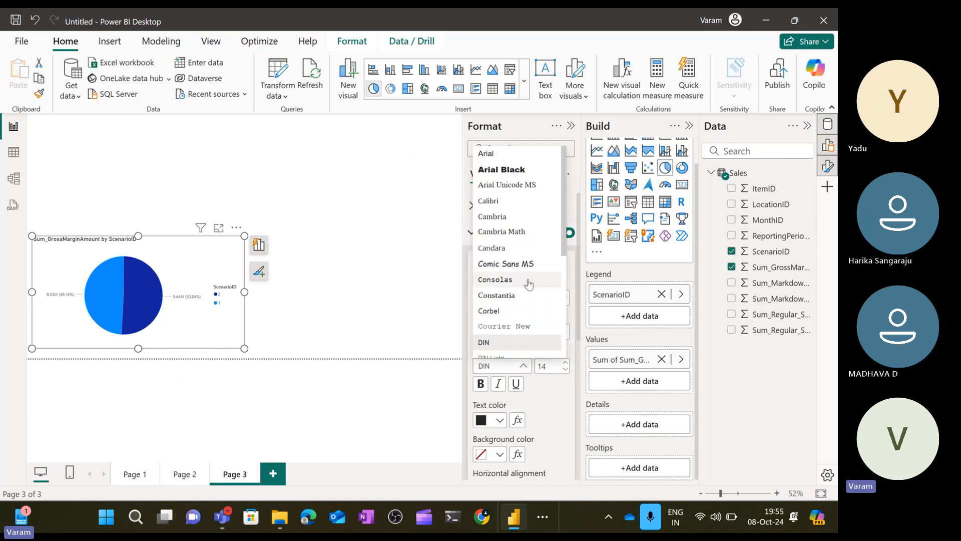
click(519, 209)
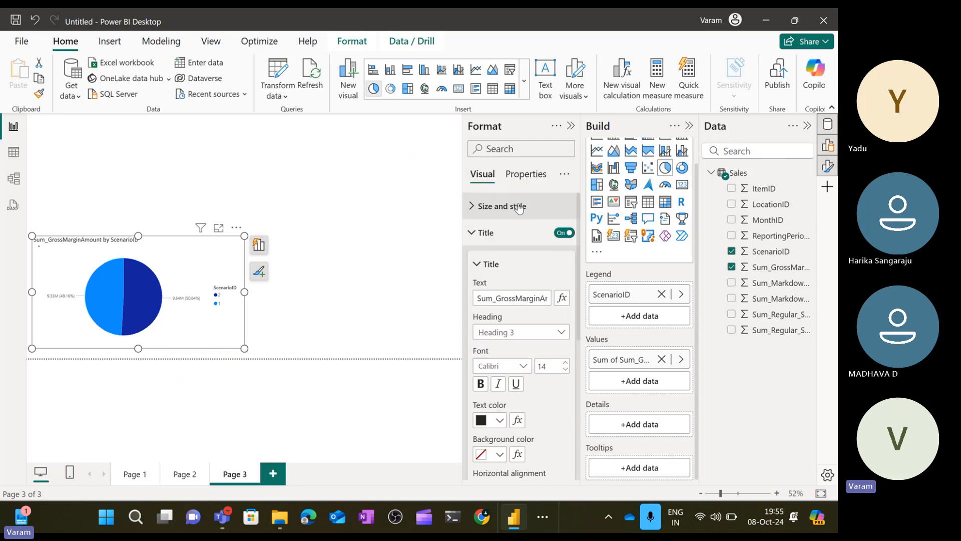
click(567, 367)
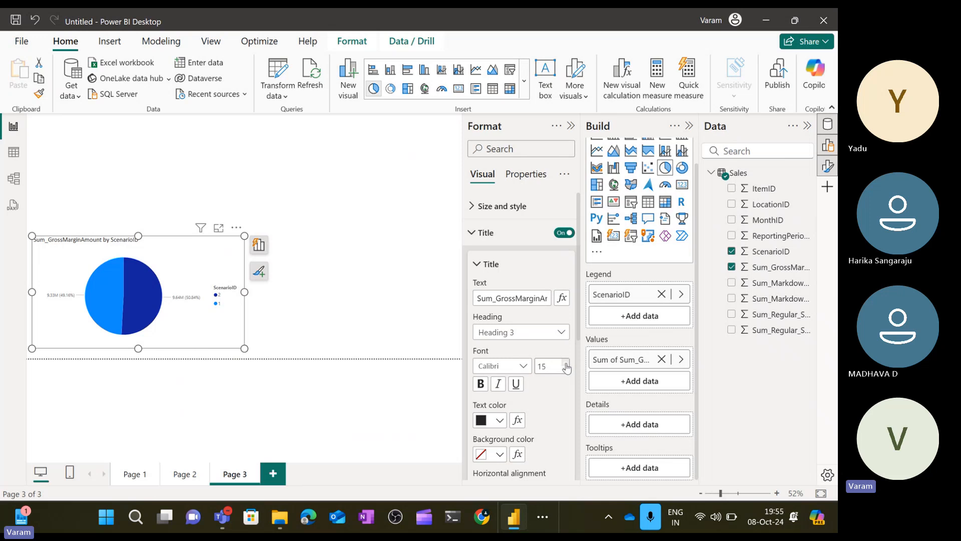
Set the pie chart title's background color to orange.
click(500, 454)
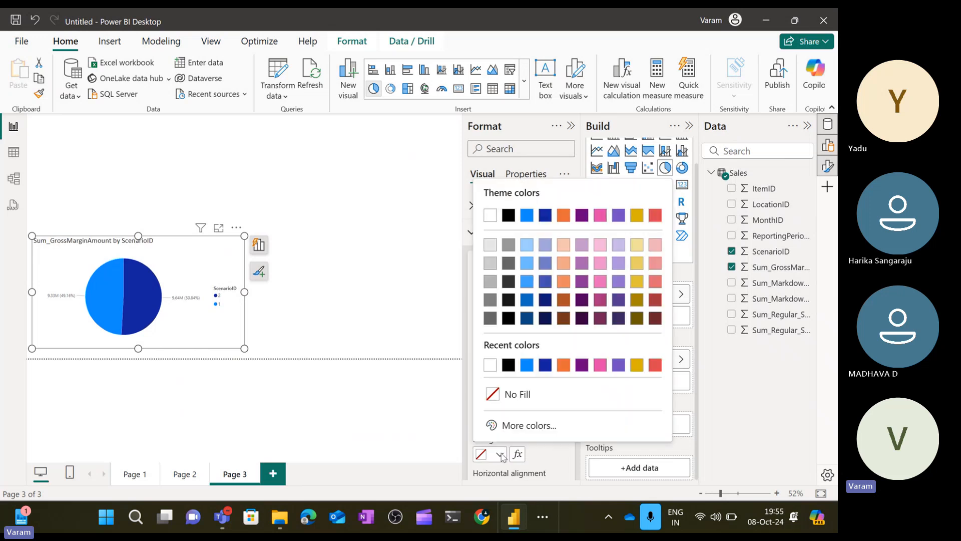
click(563, 365)
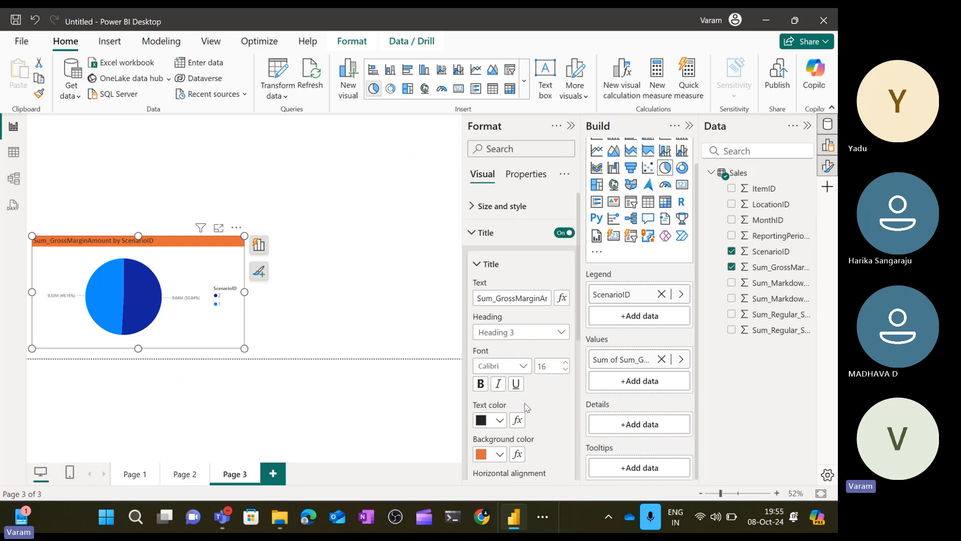
Set the pie chart title's text color to white and its background color to dark blue.
scroll(526, 404, down, 2)
click(500, 352)
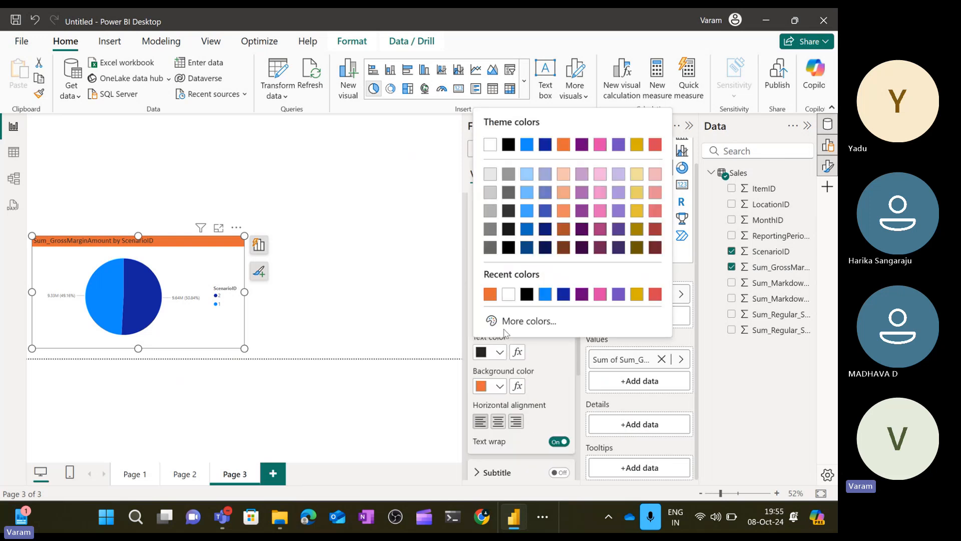
click(510, 293)
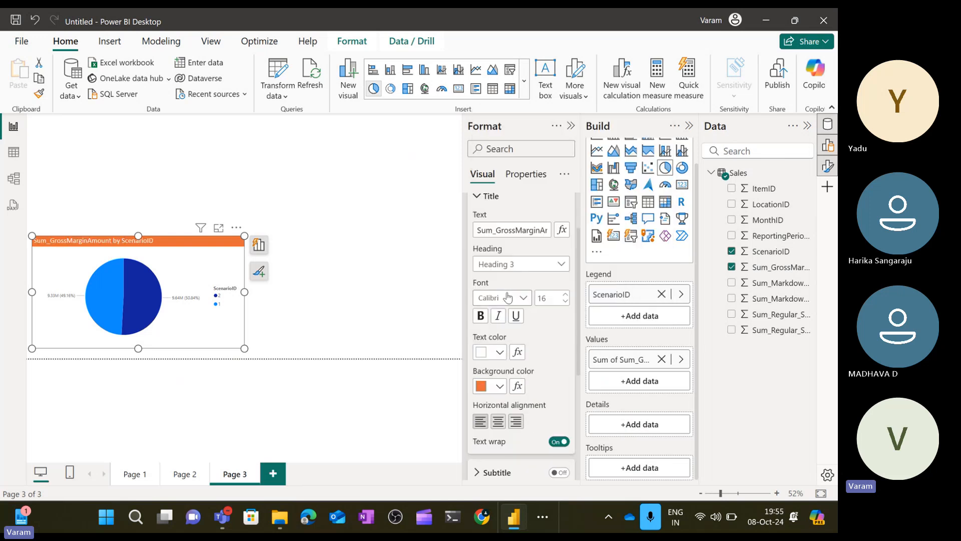
click(499, 386)
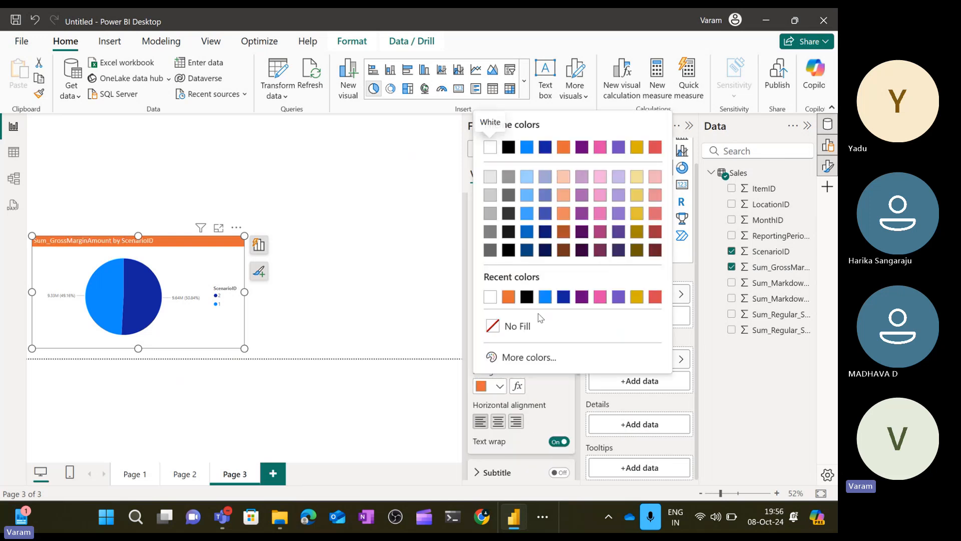
click(563, 297)
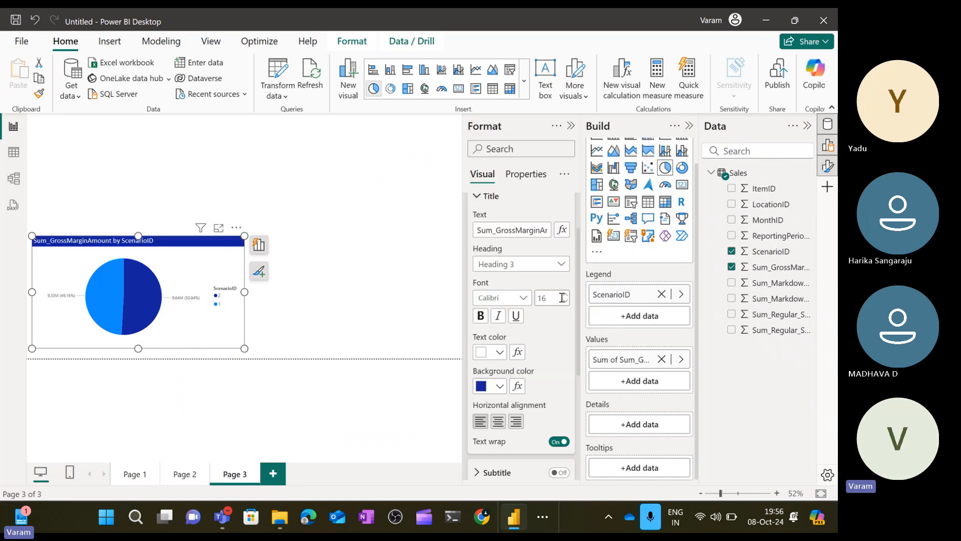
click(328, 324)
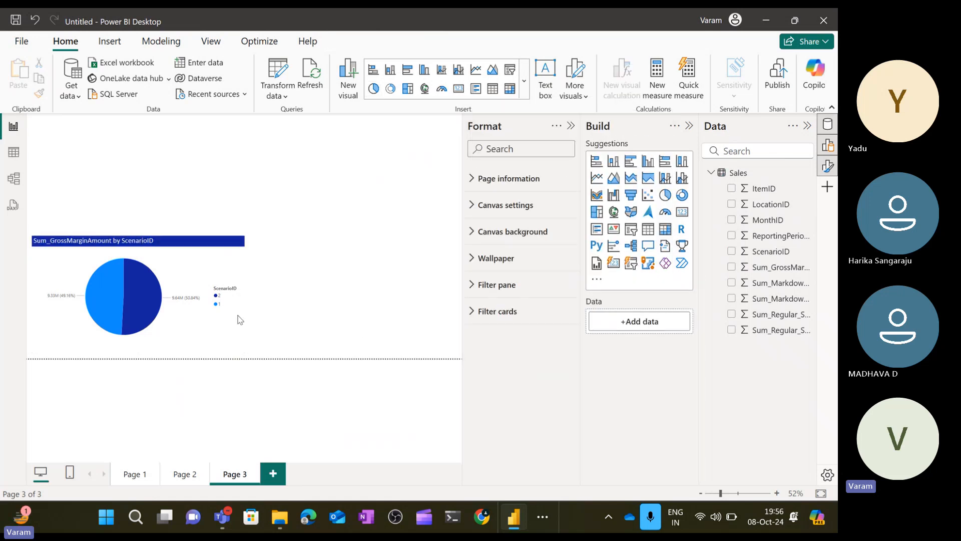
Turn on the visual border for the pie chart.
click(196, 277)
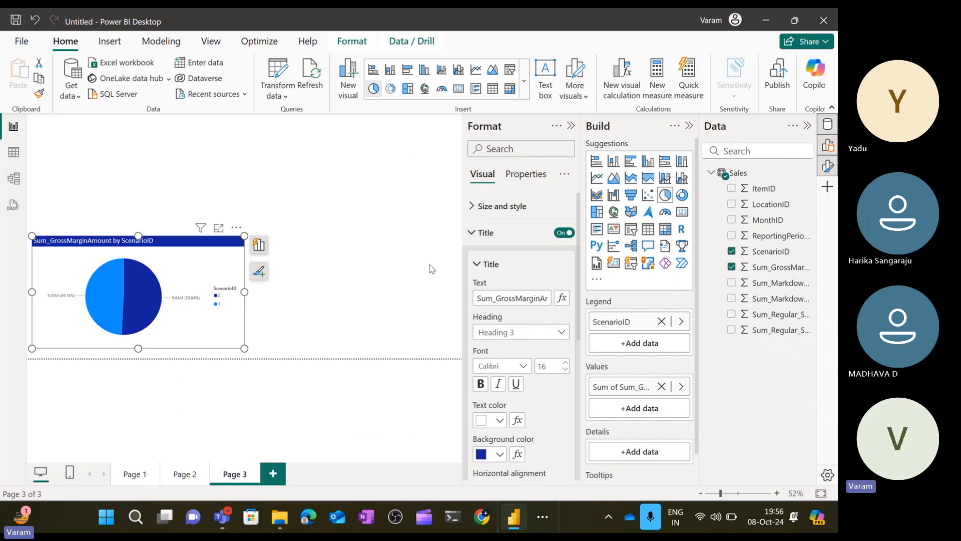
click(475, 266)
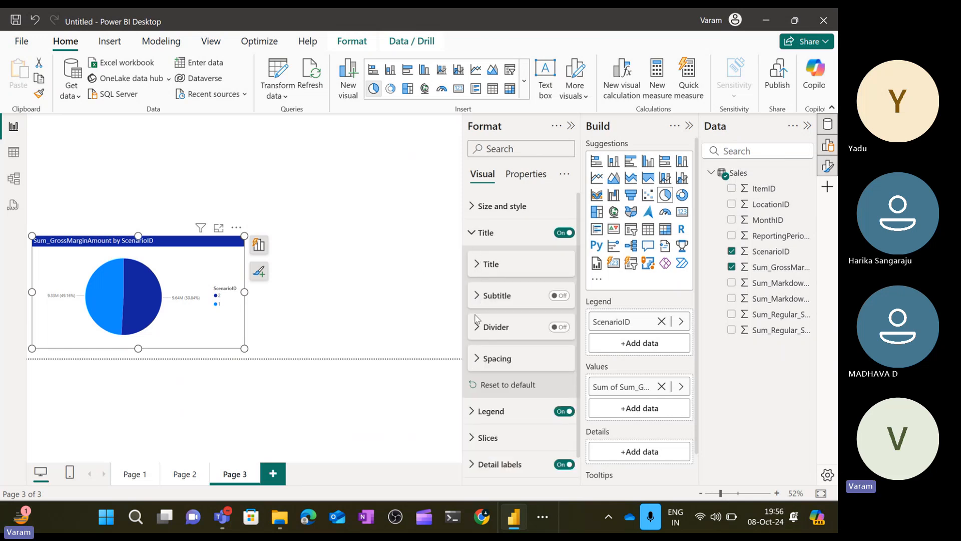
click(474, 234)
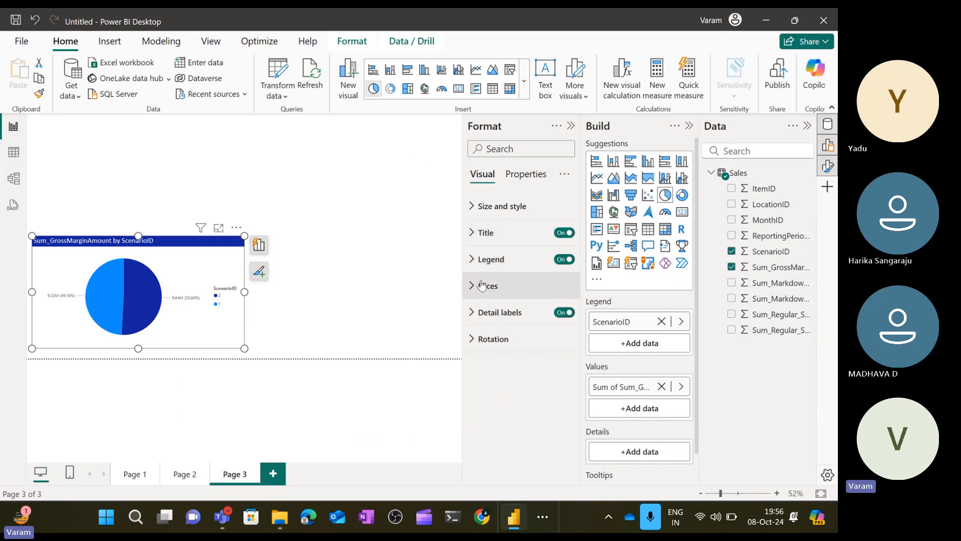
click(476, 207)
scroll(491, 341, down, 3)
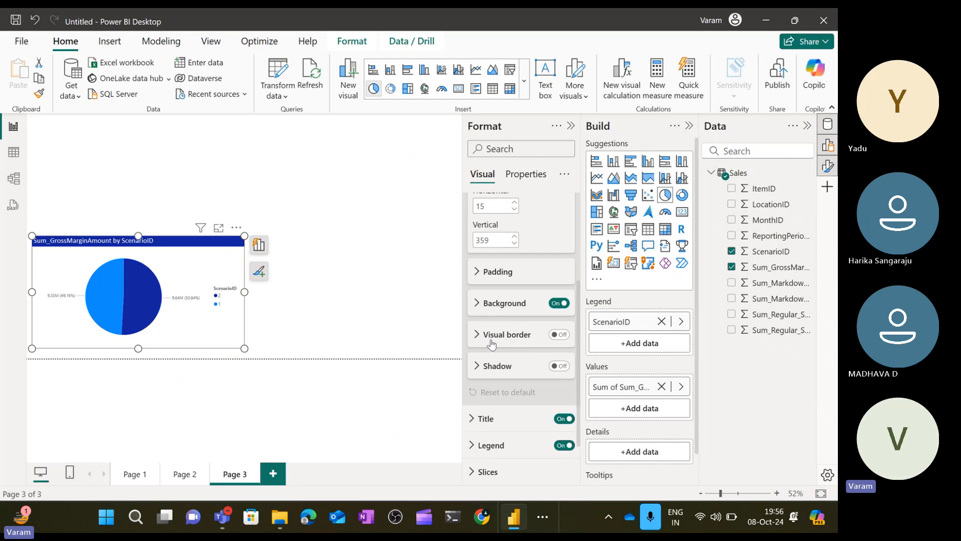
click(479, 344)
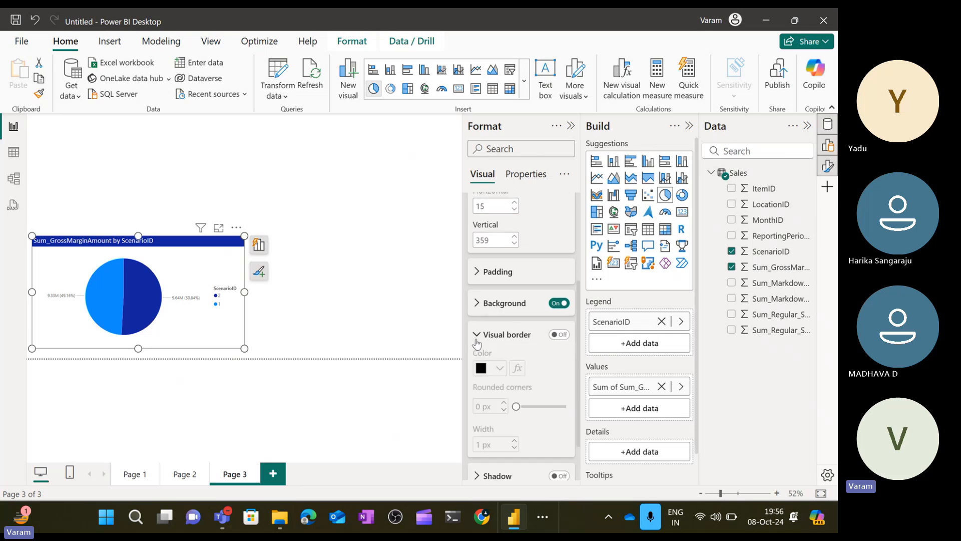
click(558, 335)
click(425, 293)
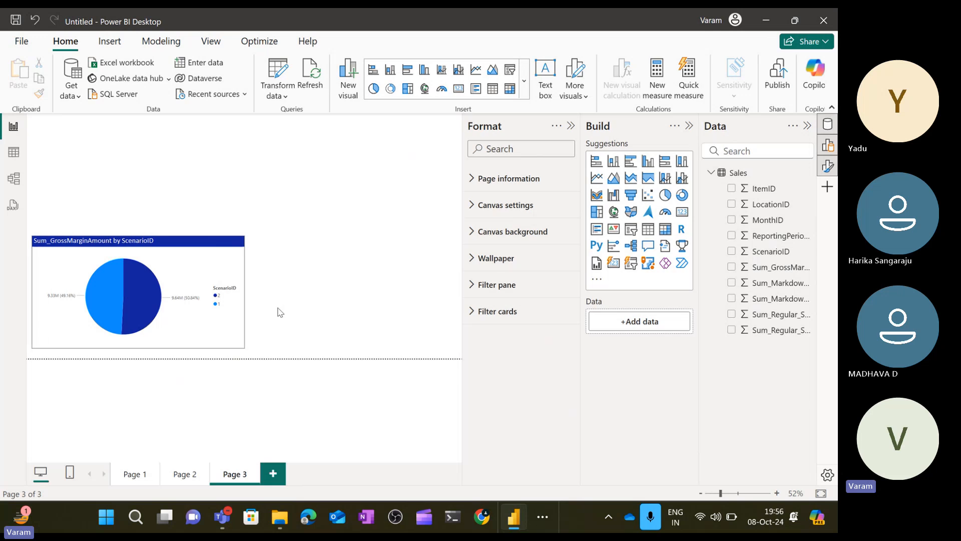
Center-align the pie chart's title text.
click(220, 267)
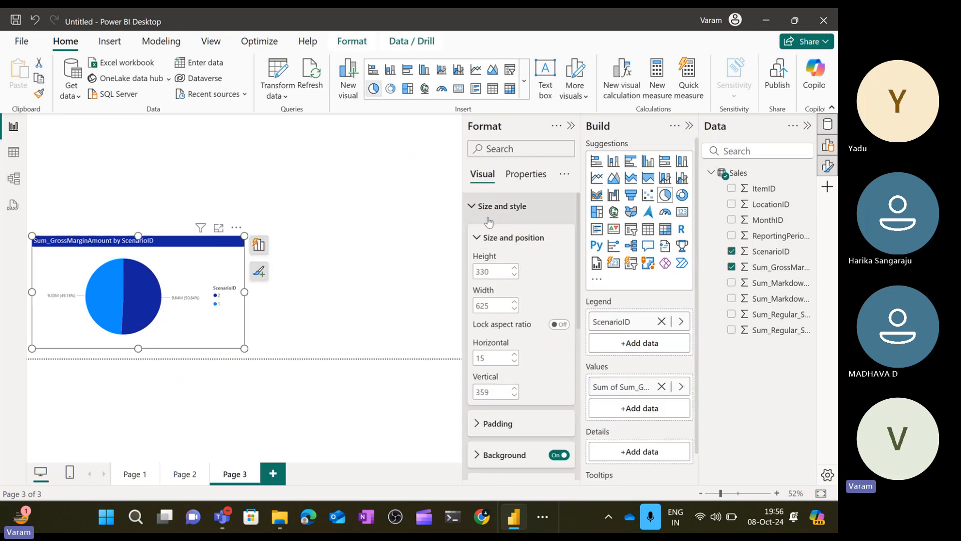
click(474, 211)
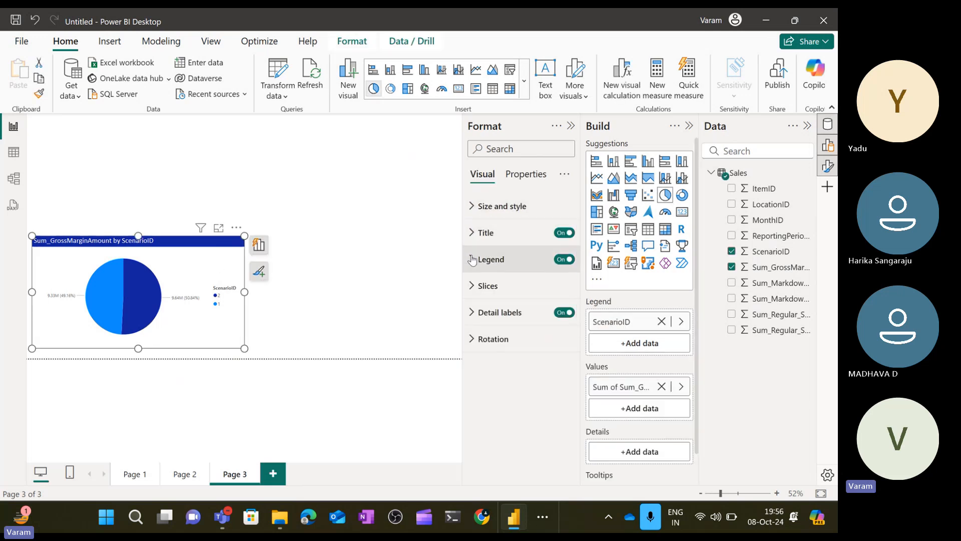
click(473, 258)
click(475, 249)
click(471, 235)
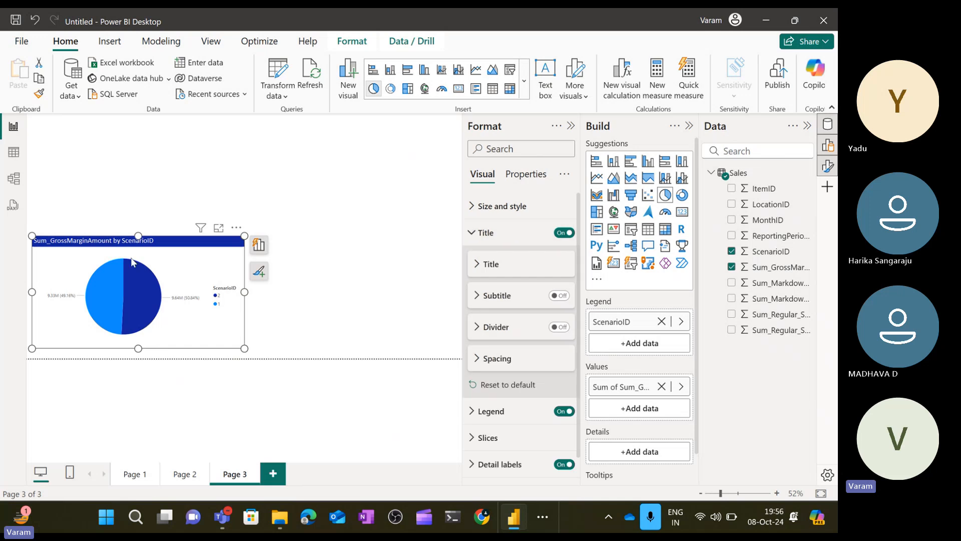
click(478, 265)
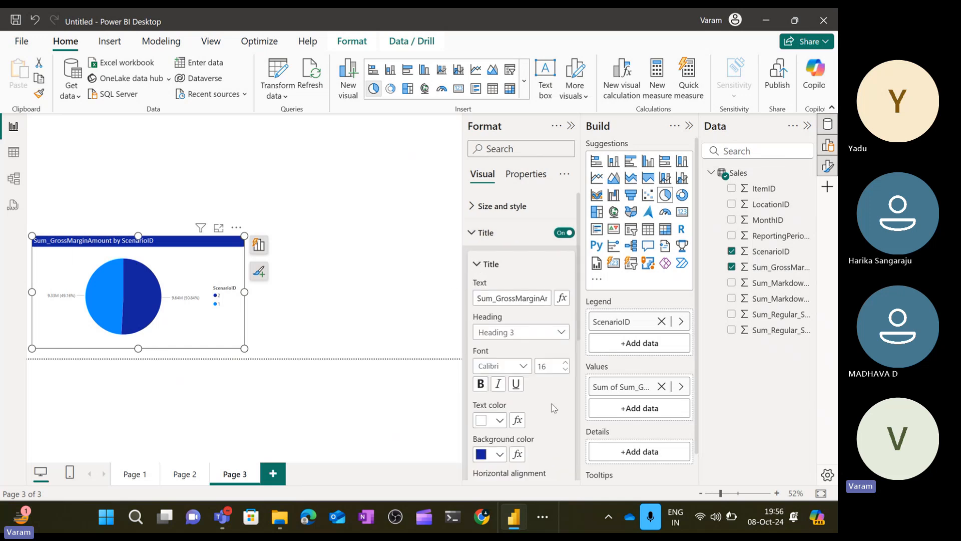
scroll(554, 408, down, 2)
scroll(554, 408, down, 1)
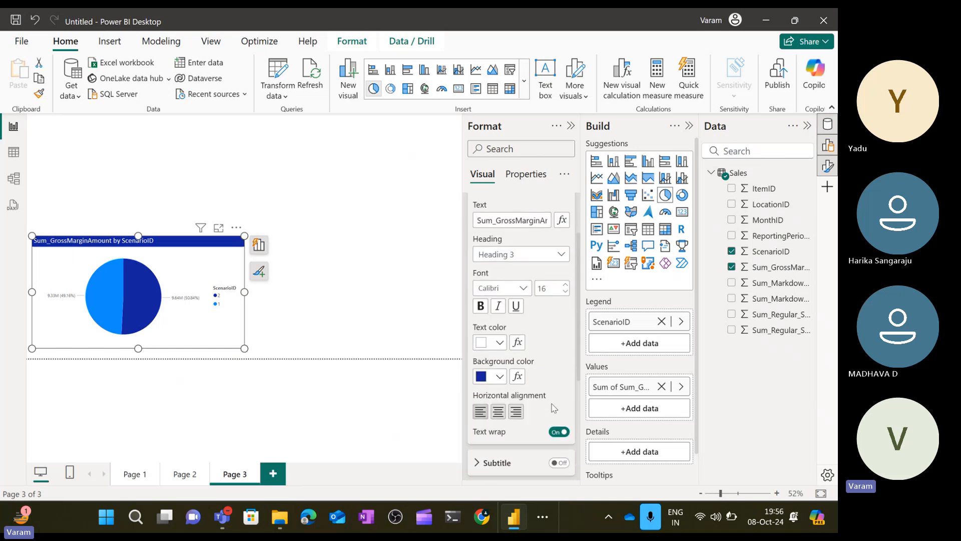
click(498, 415)
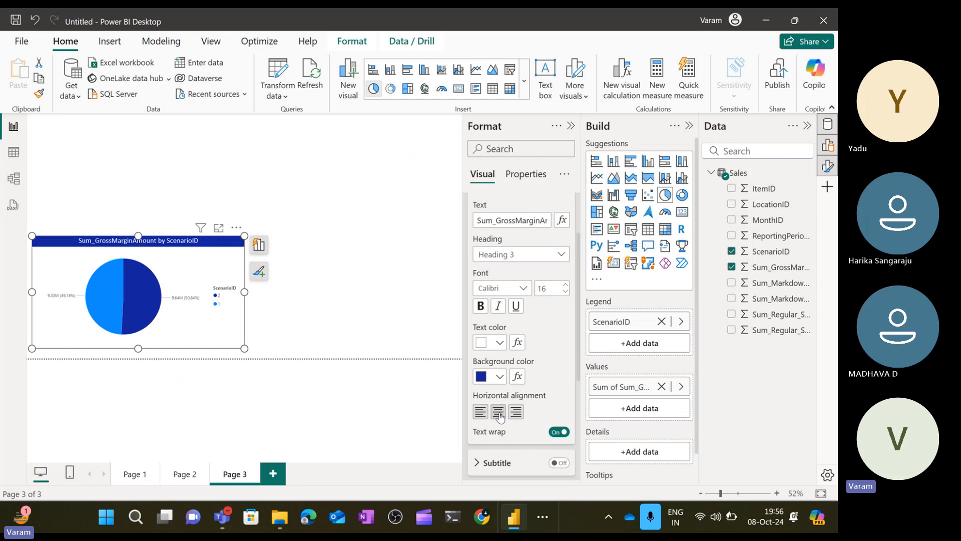
click(358, 284)
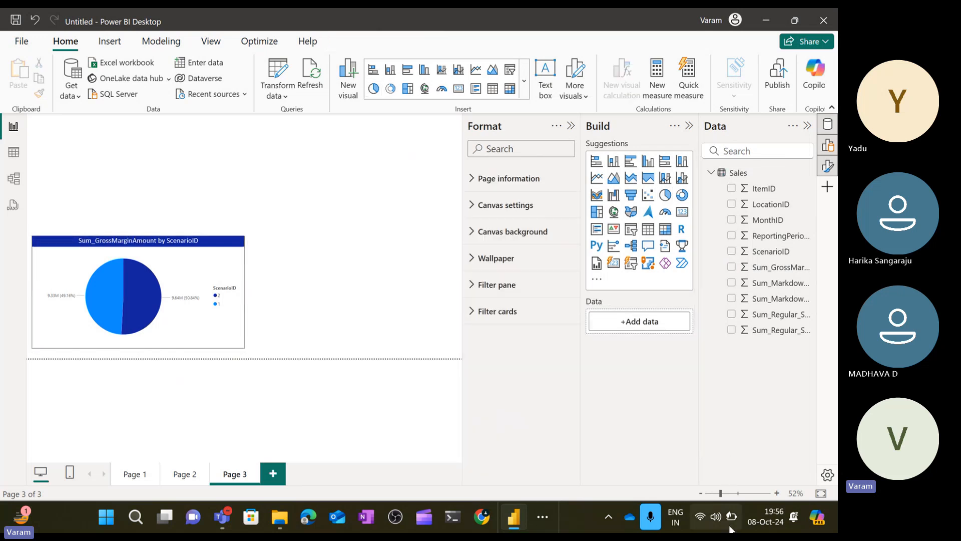
click(732, 520)
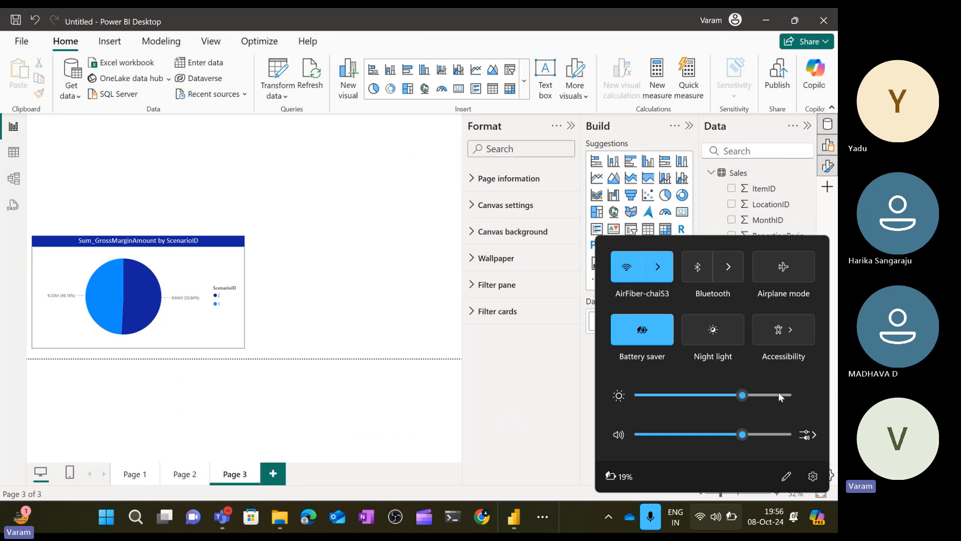
click(779, 395)
click(422, 376)
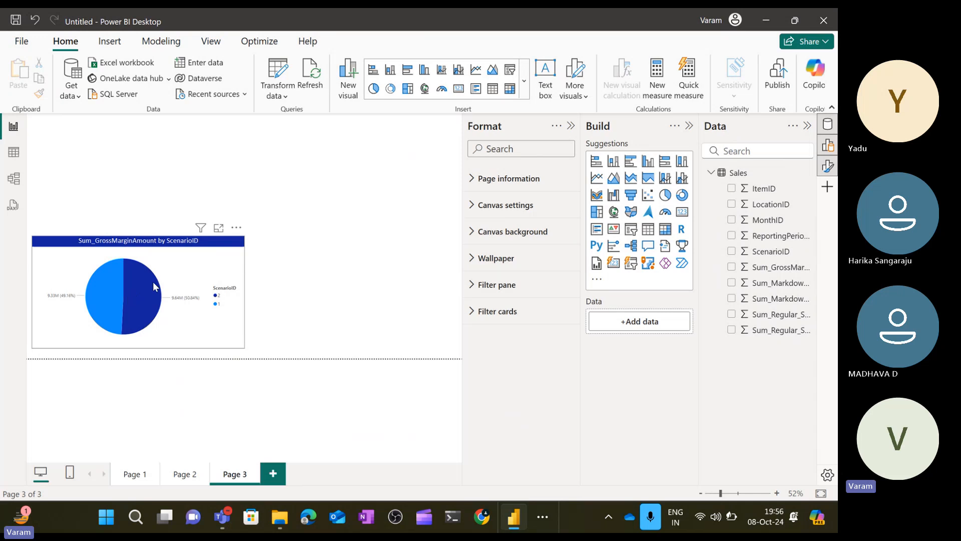
click(235, 296)
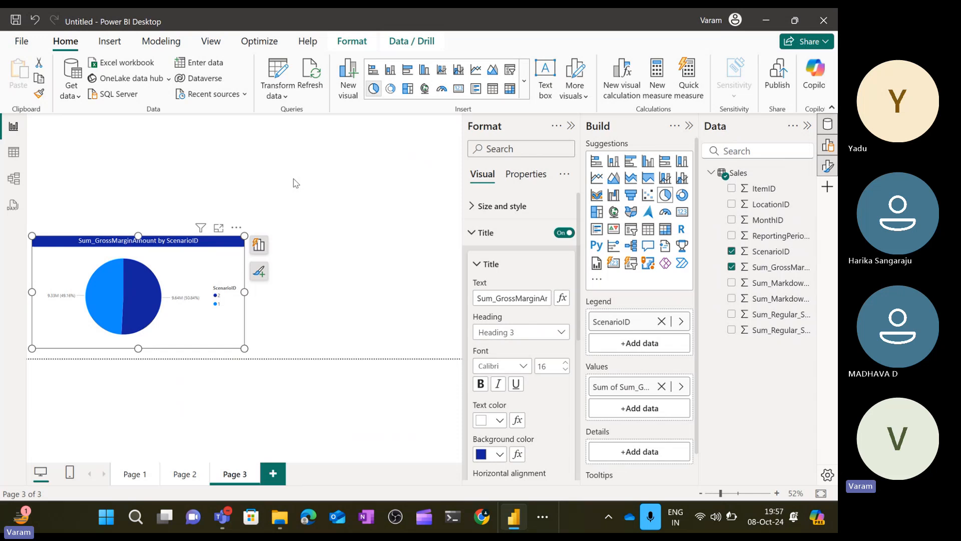
click(478, 265)
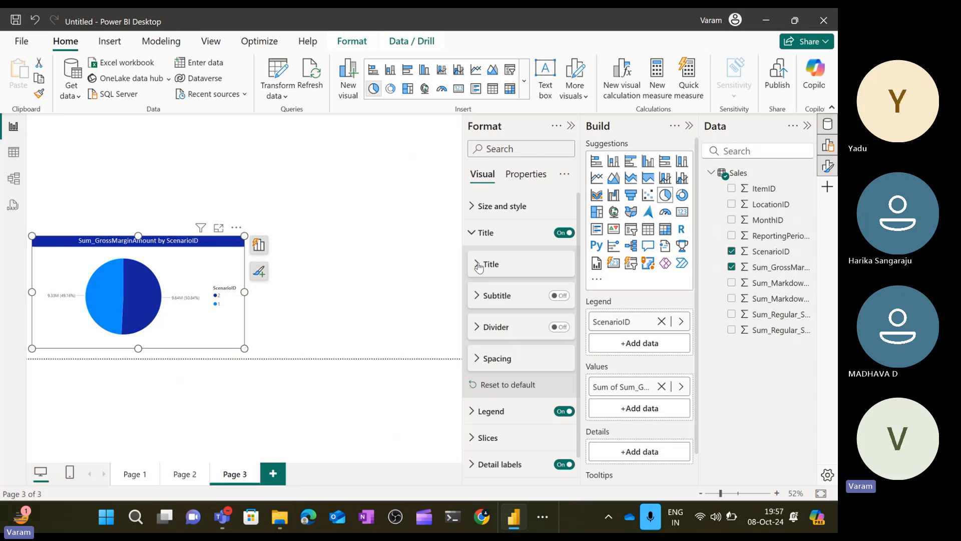
click(476, 242)
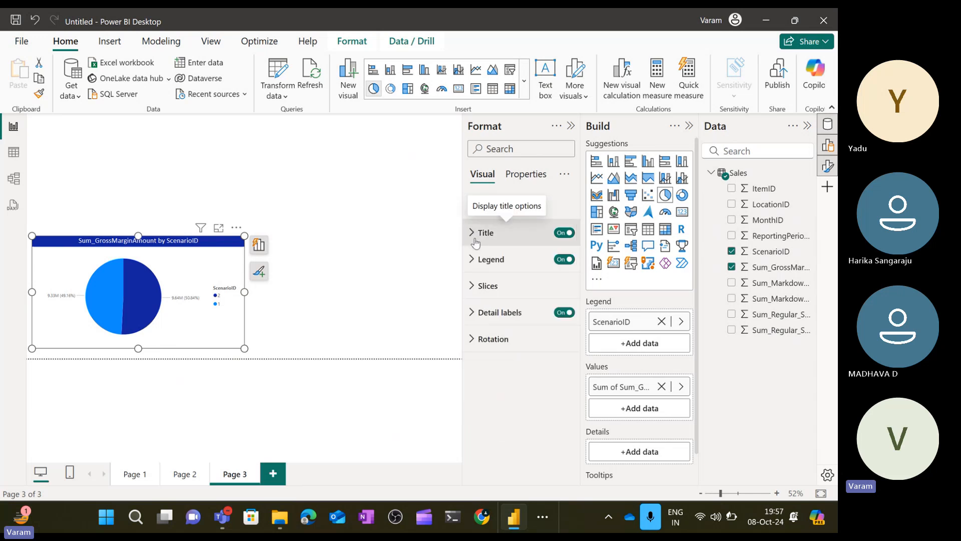
click(428, 256)
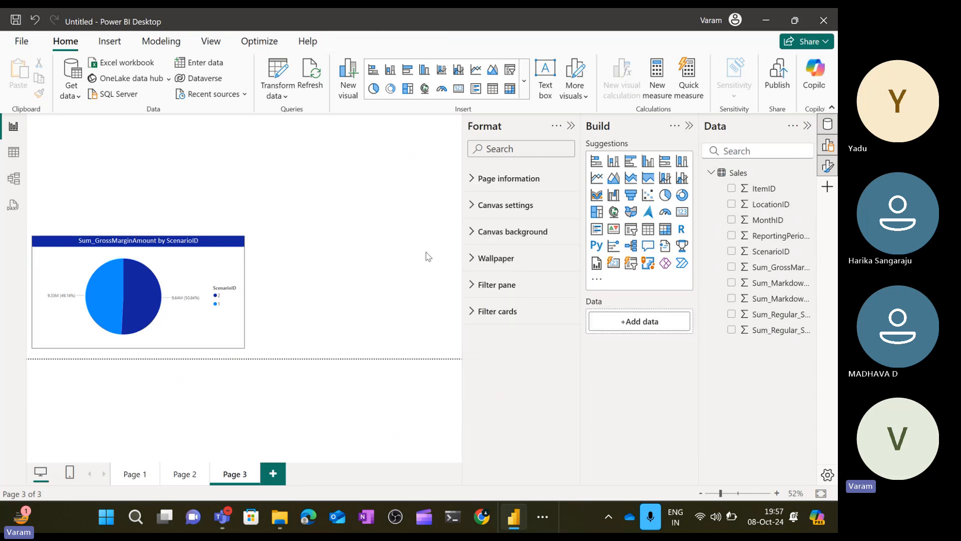
Insert an empty stacked bar chart visual on Page 3 above the pie chart.
click(217, 249)
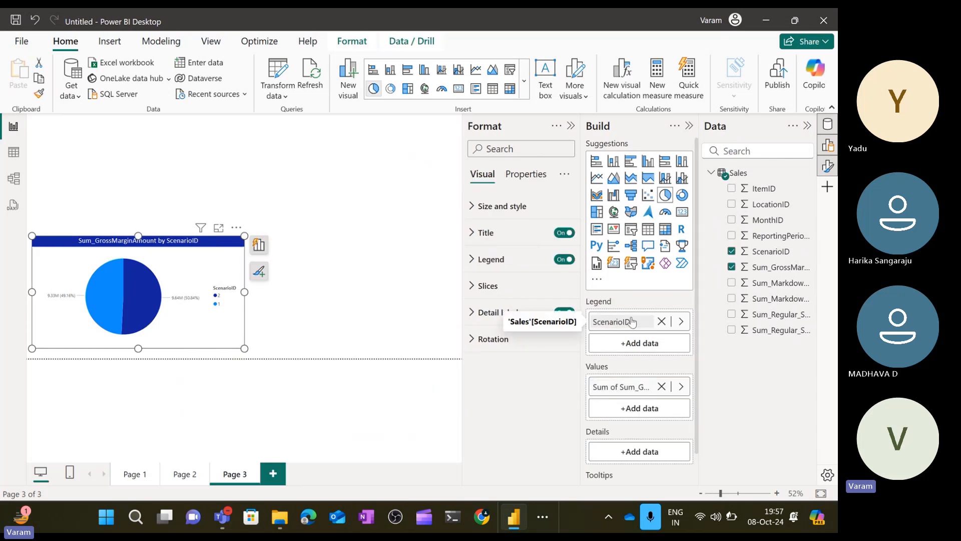
click(431, 295)
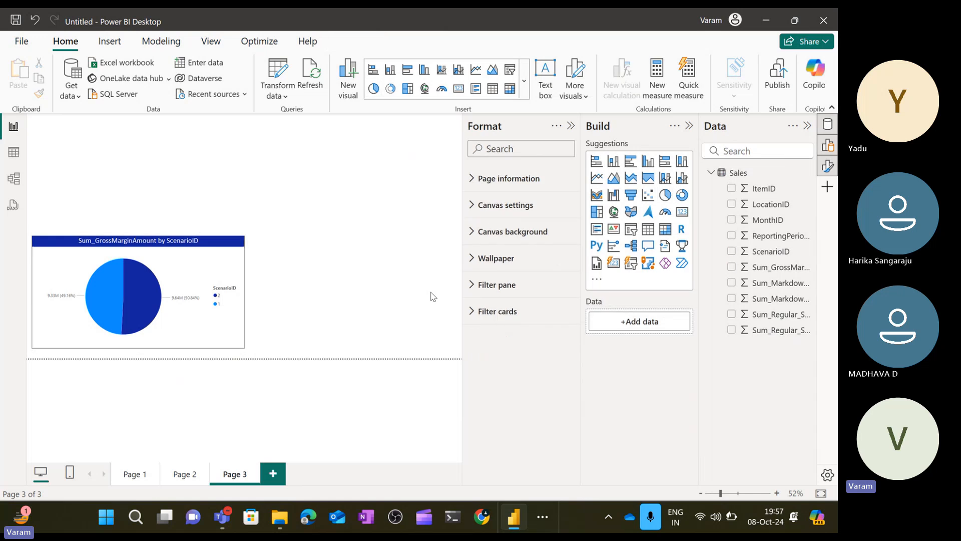
click(597, 161)
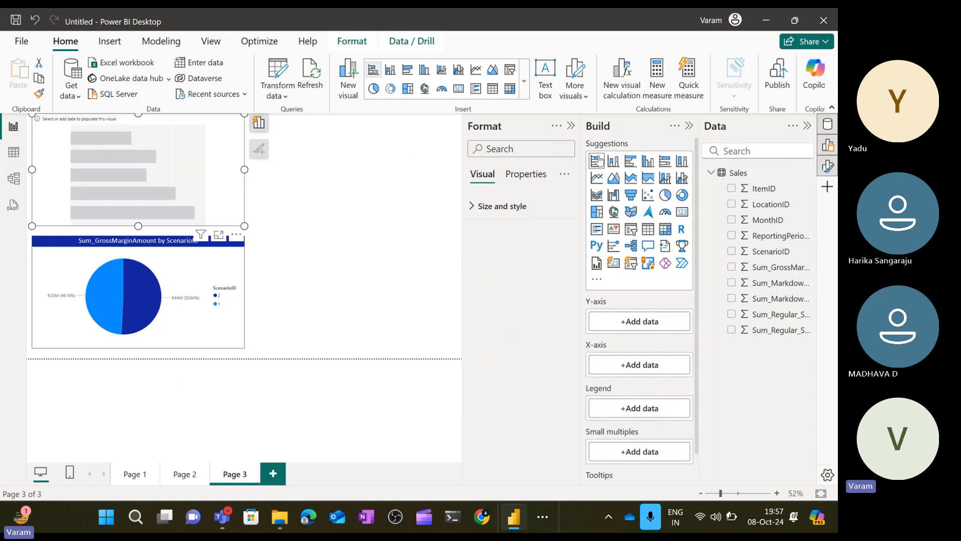
Switch to table view and browse the filter values of the Sum_Regular_Sales_Units column.
click(12, 154)
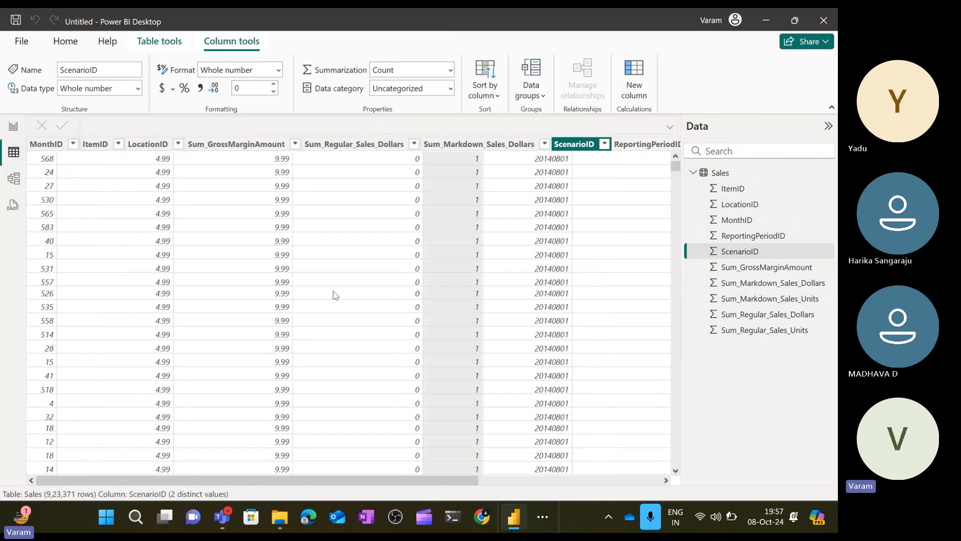
scroll(335, 295, right, 5)
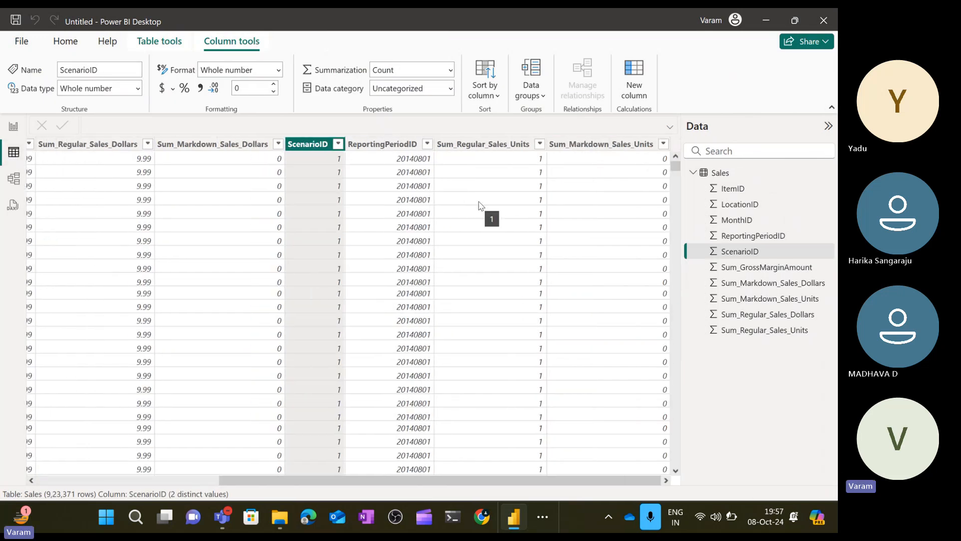
click(540, 144)
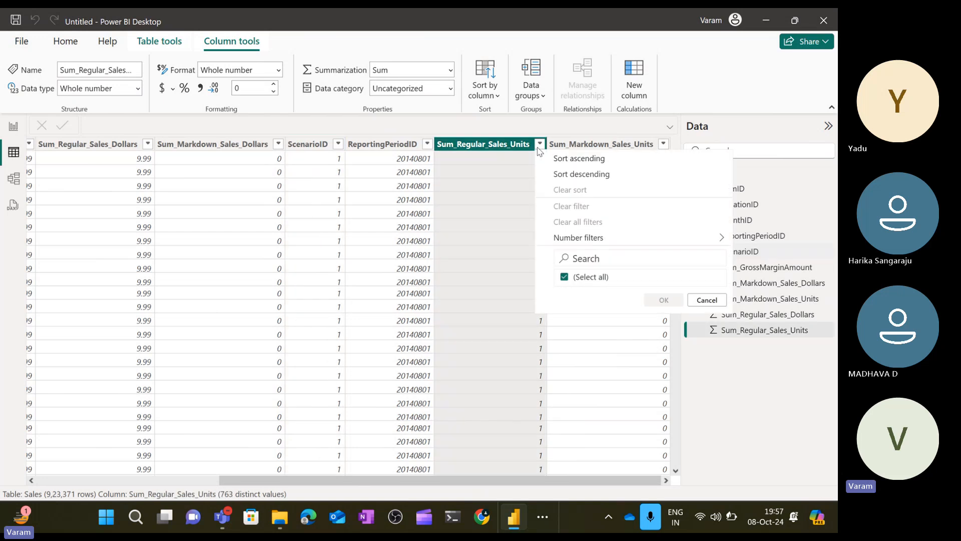
scroll(628, 345, down, 2)
scroll(628, 346, down, 20)
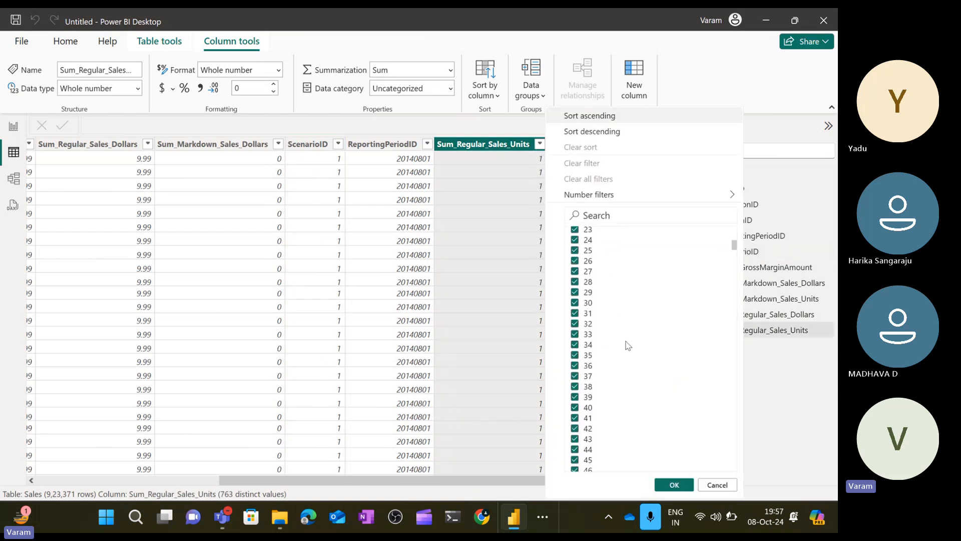
scroll(628, 345, down, 20)
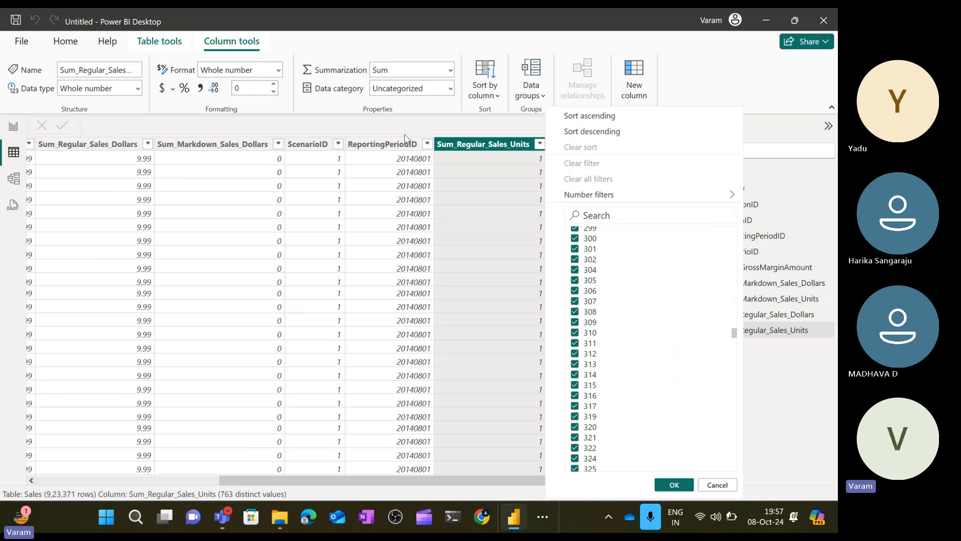
key(Escape)
scroll(344, 252, left, 5)
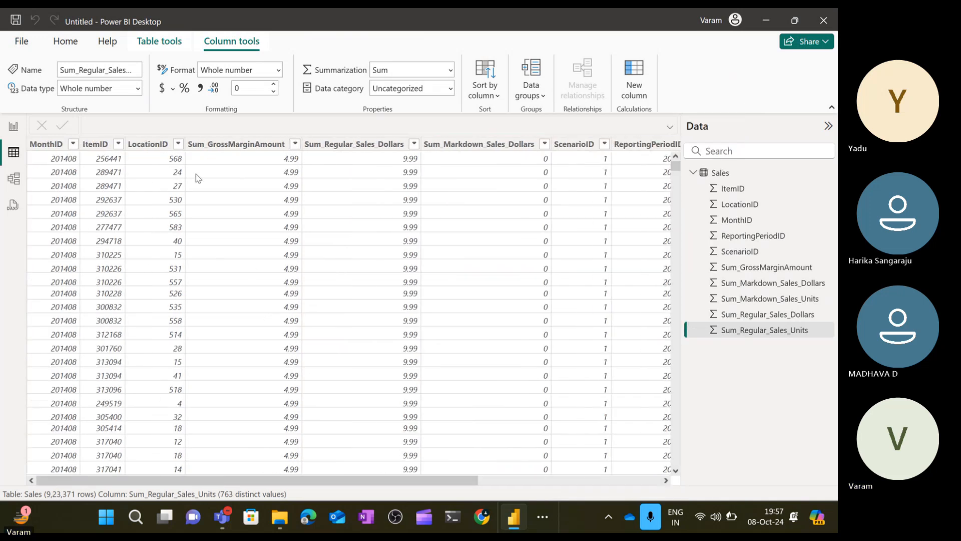
Browse the Sales table columns in table view, then return to report view.
click(61, 146)
scroll(475, 249, right, 3)
scroll(475, 248, right, 3)
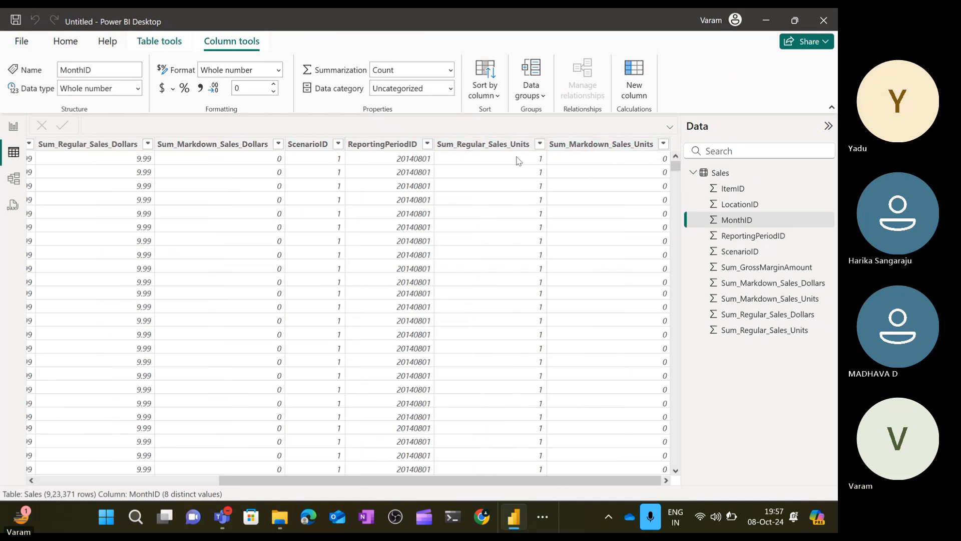
click(471, 145)
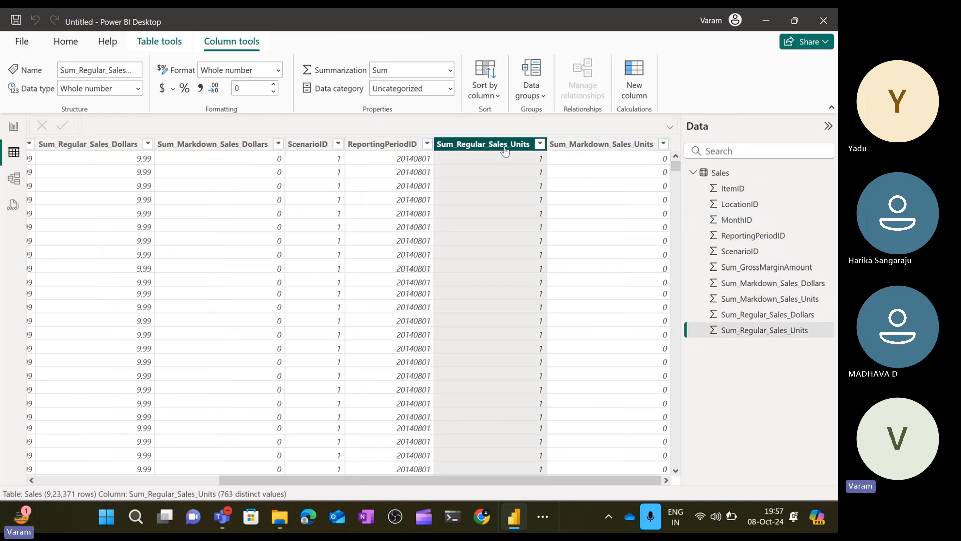
scroll(380, 264, left, 5)
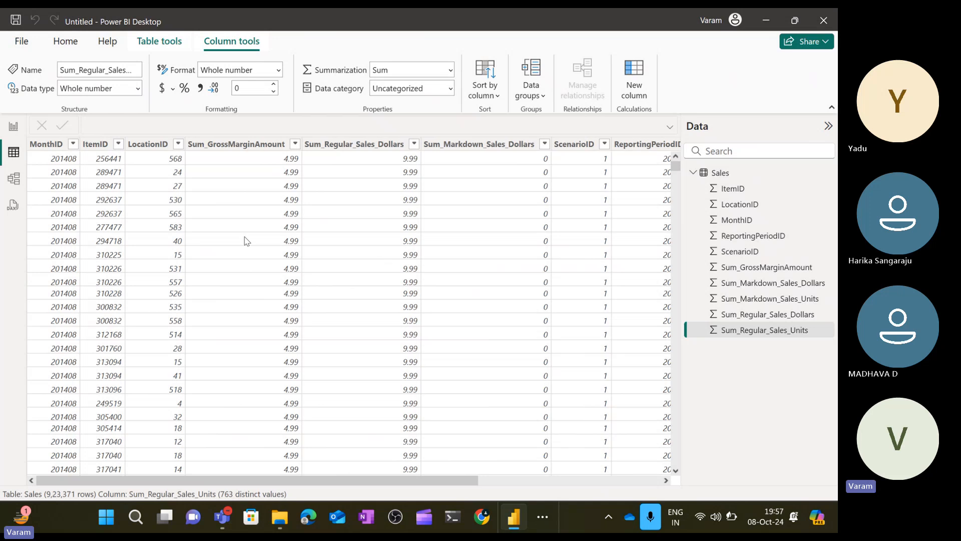
click(14, 126)
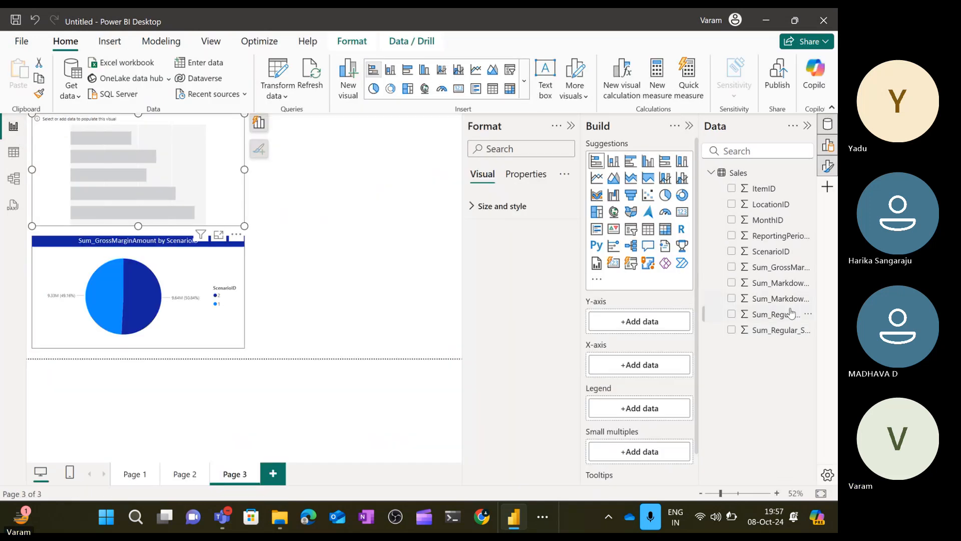
Populate the stacked bar chart with MonthID on the Y-axis and Sum_Regular_Sales_Units on the X-axis.
drag(771, 219, 663, 320)
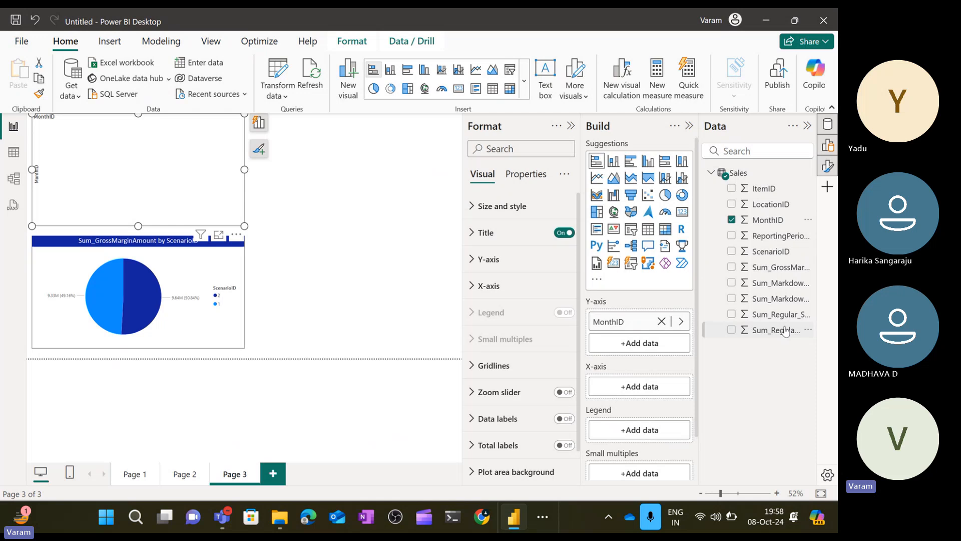
drag(783, 330, 653, 388)
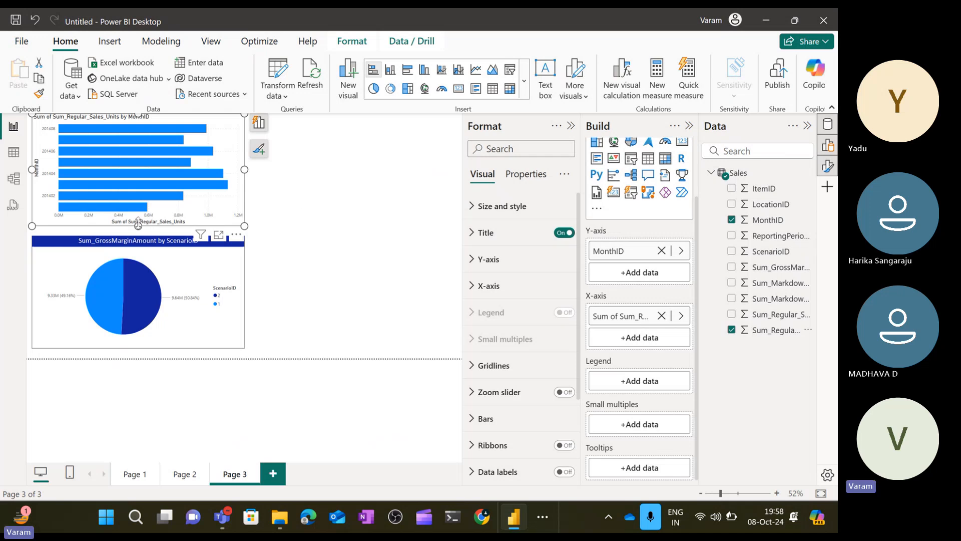
drag(138, 226, 138, 230)
Copy the pie chart's formatting onto the bar chart with Format Painter.
click(126, 259)
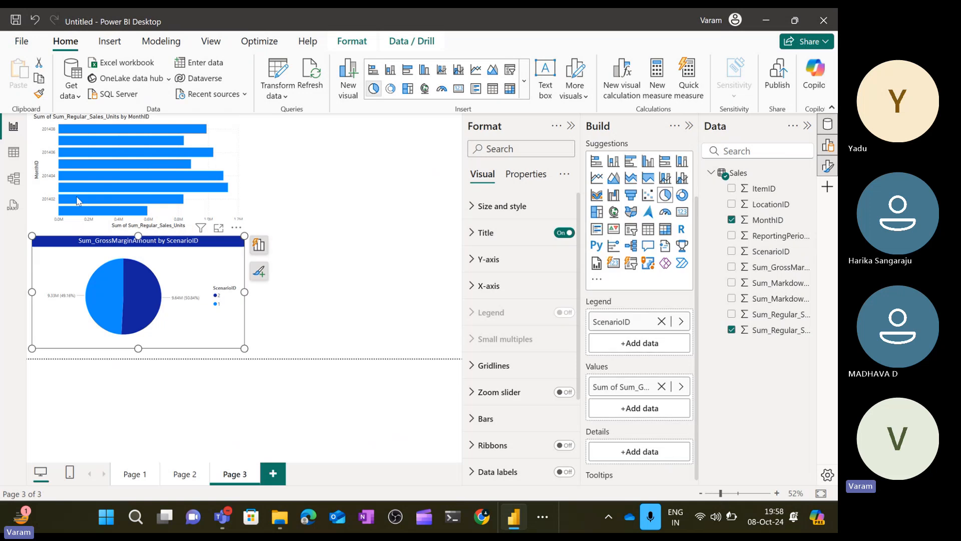
click(39, 93)
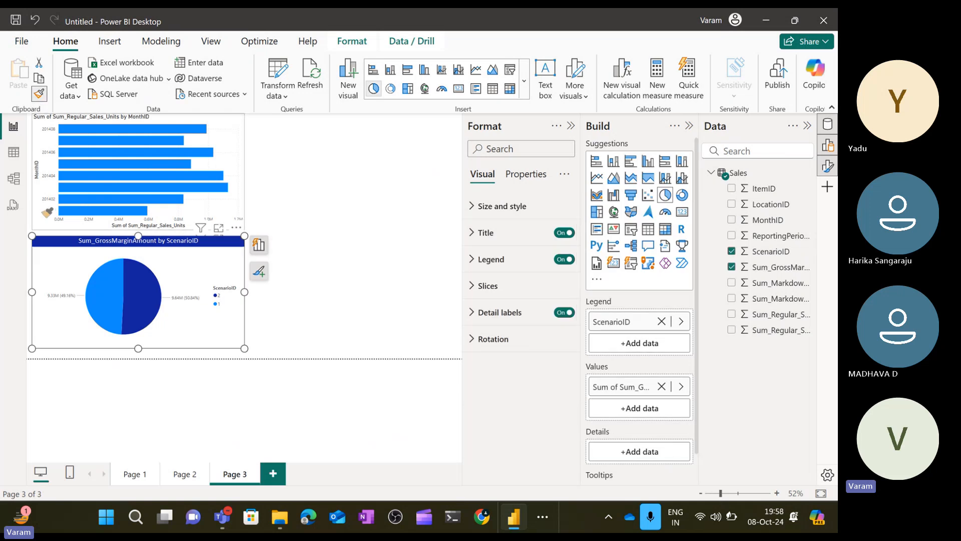
click(44, 211)
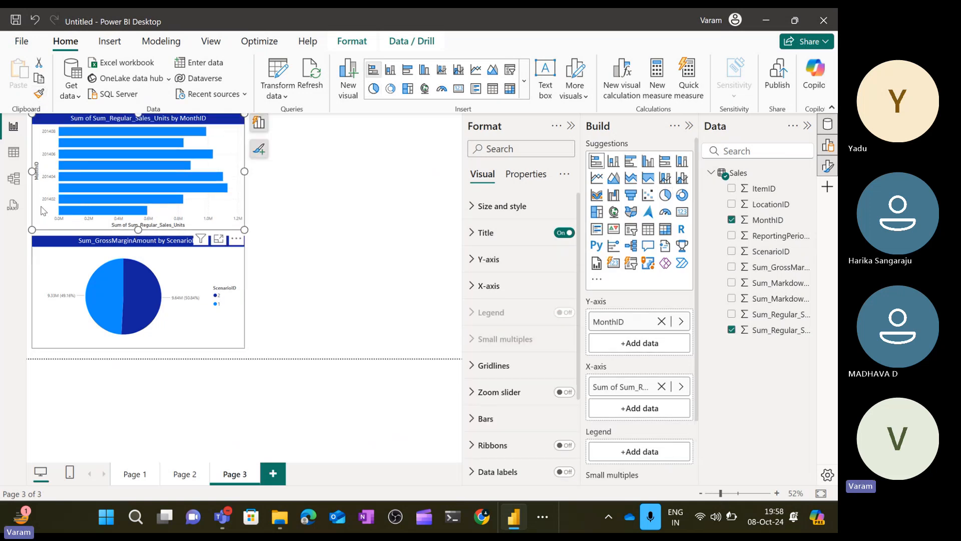
Select a bar in the bar chart to cross-highlight the pie chart, then clear the selection.
click(330, 198)
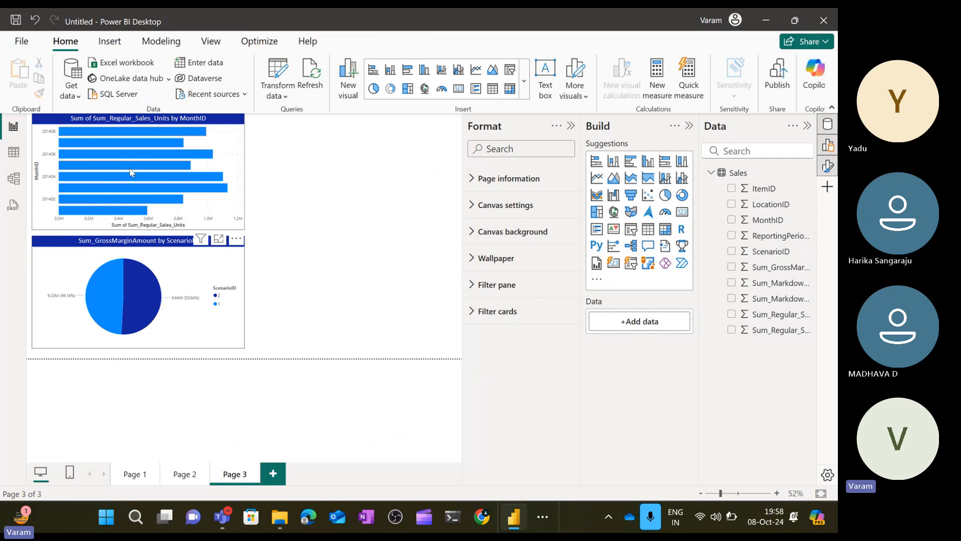
click(196, 155)
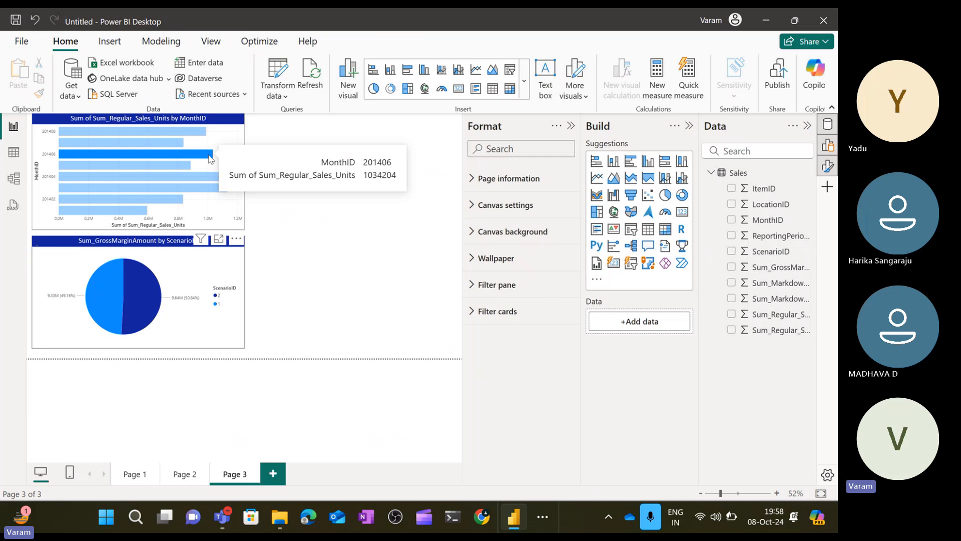
click(476, 180)
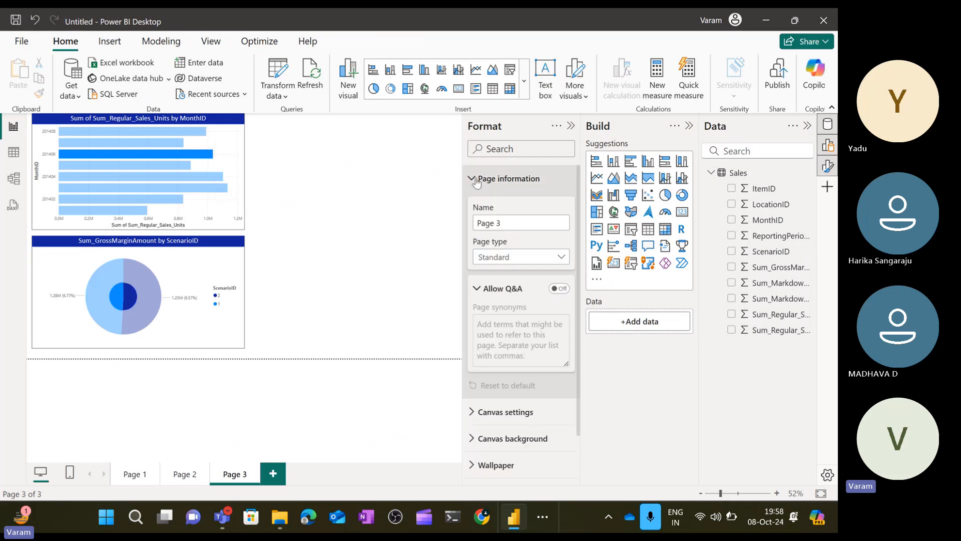
click(477, 180)
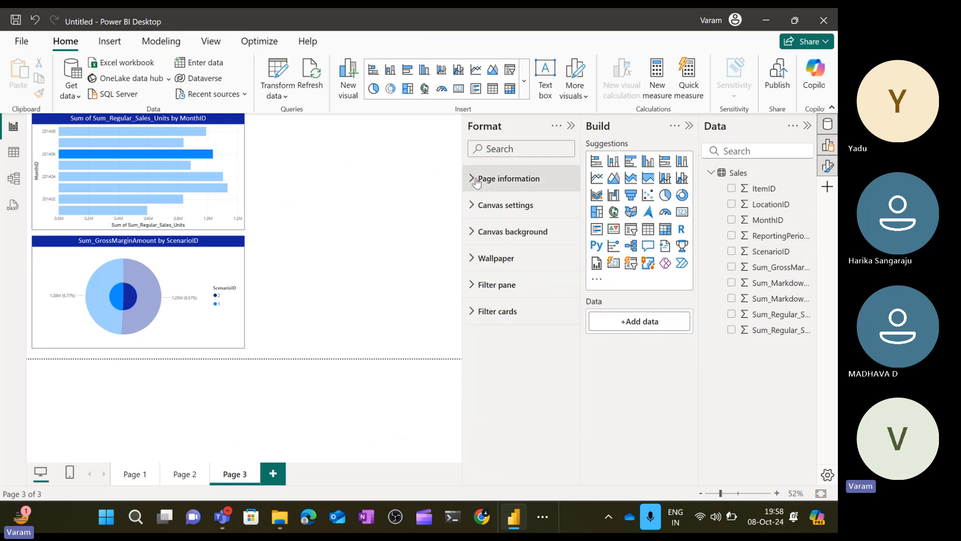
click(176, 156)
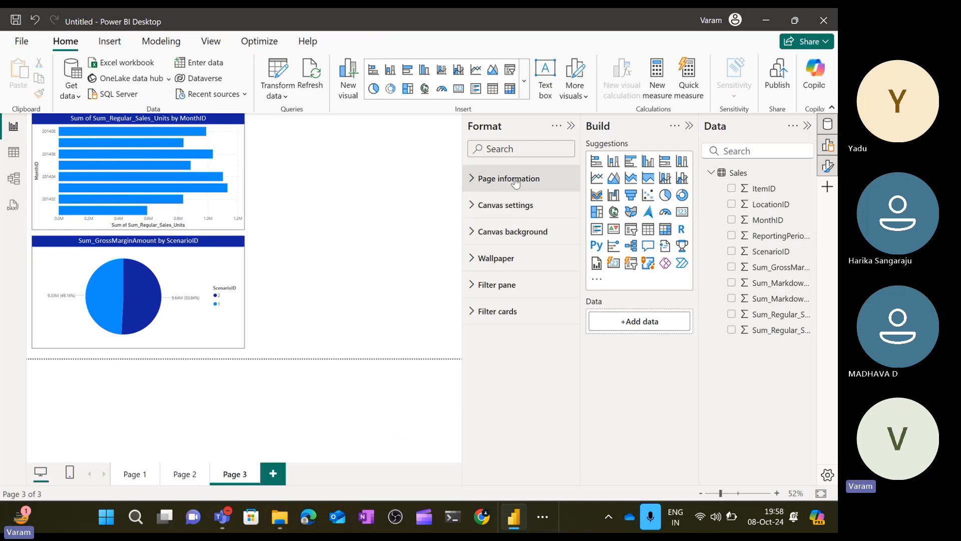
Set the bar chart's Y-axis type to Categorical.
click(229, 158)
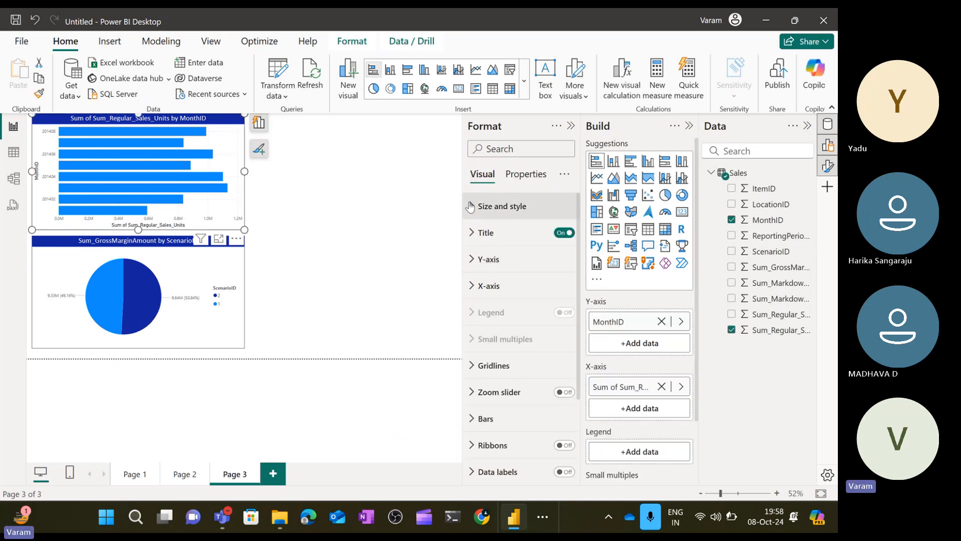
click(481, 260)
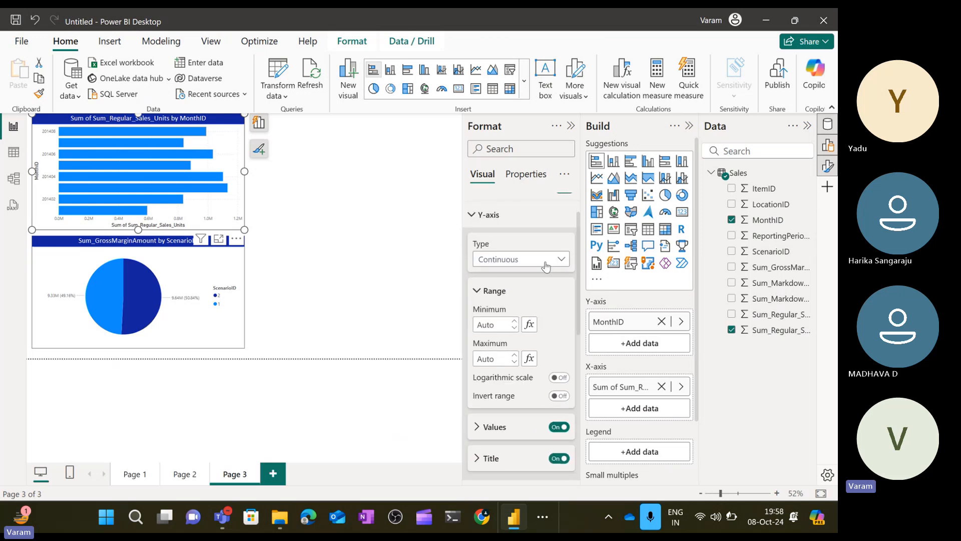
click(546, 266)
click(518, 289)
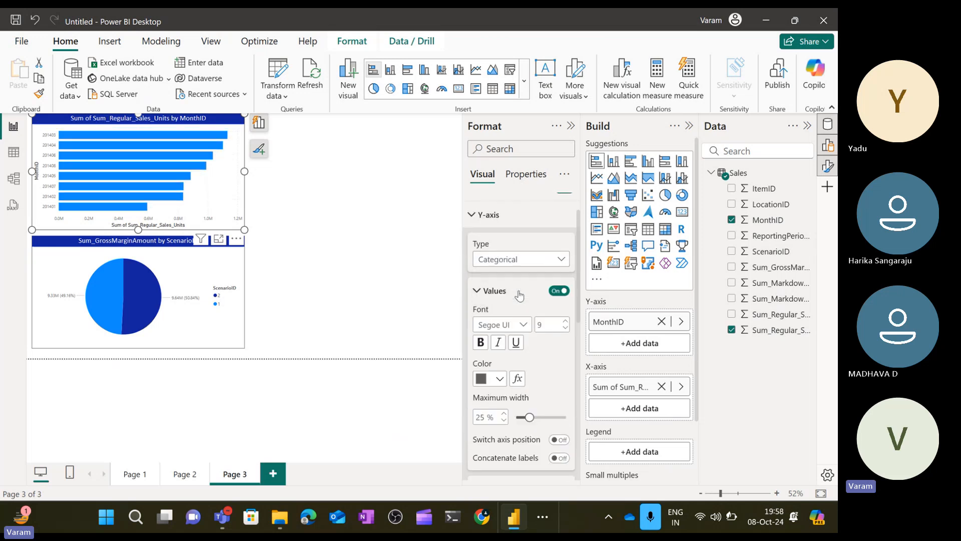
click(368, 216)
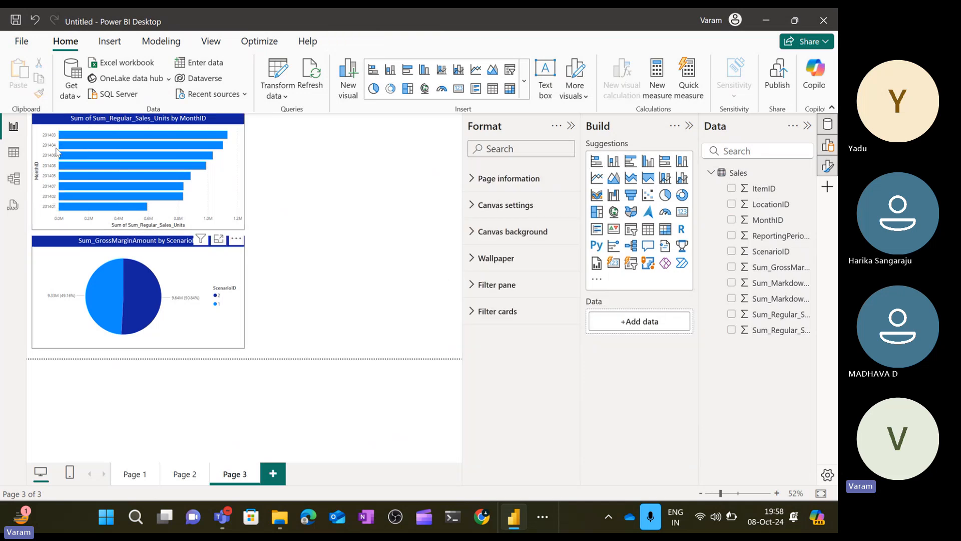
click(224, 188)
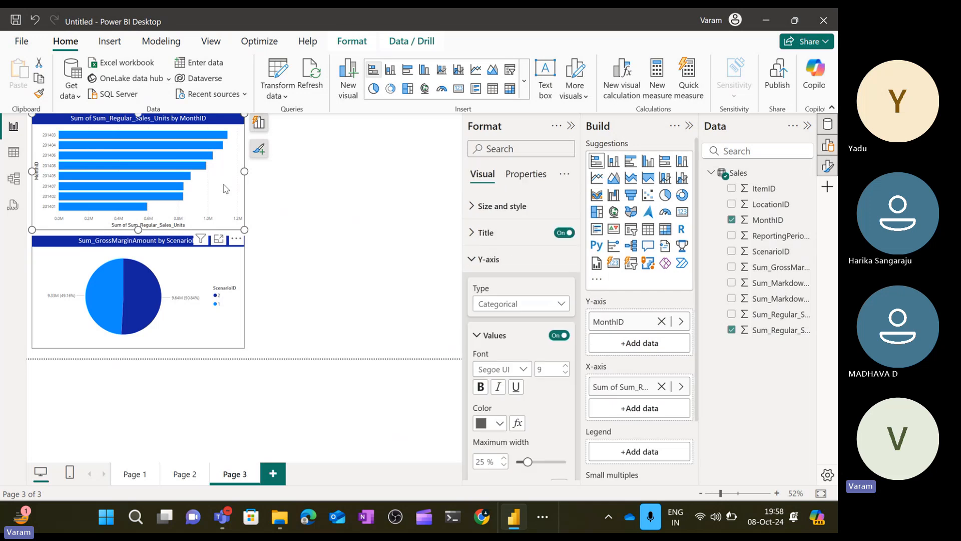
click(236, 241)
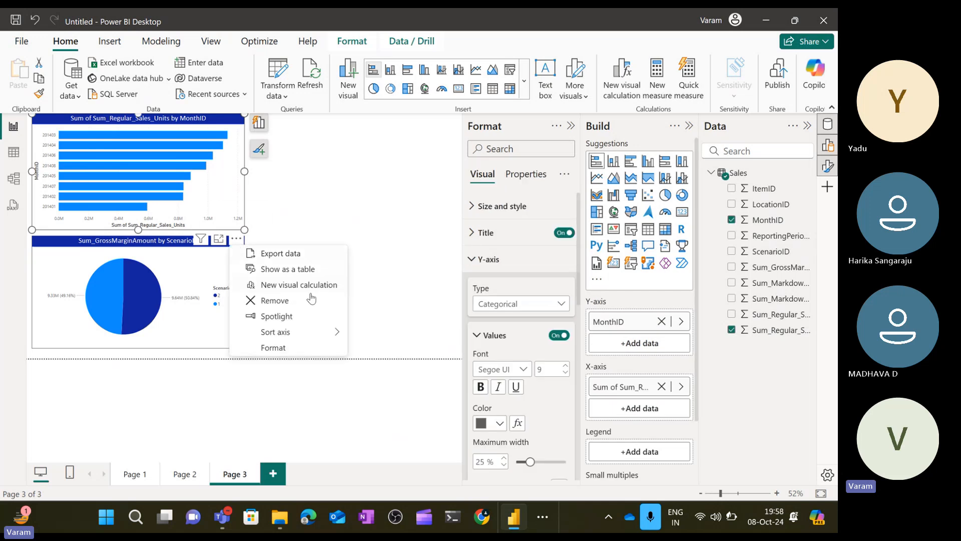
mouse_move(334, 333)
click(376, 333)
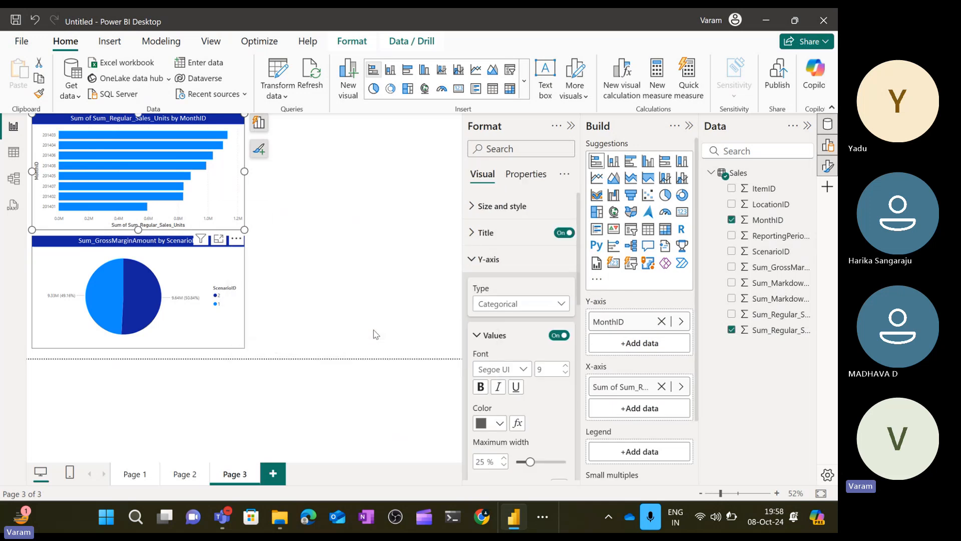
click(317, 237)
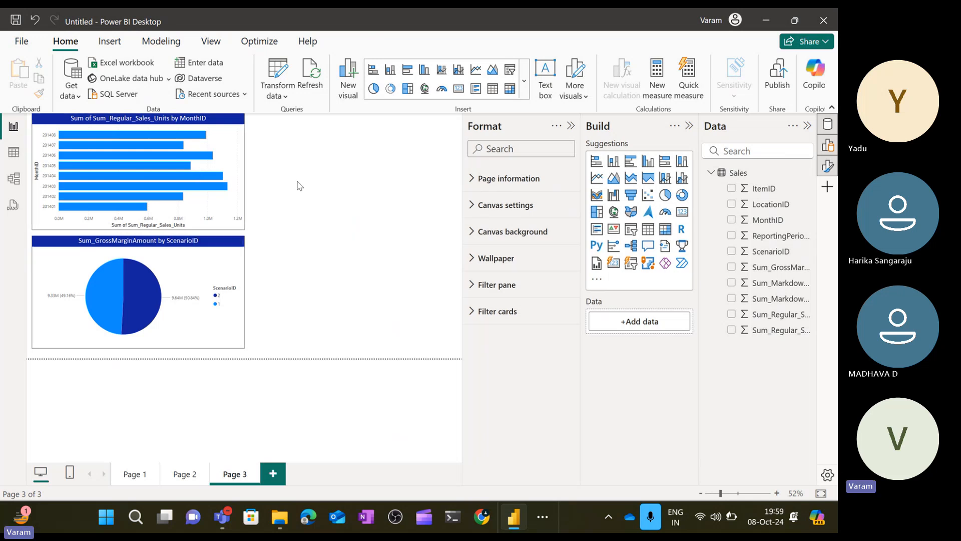
Insert an empty clustered column chart beside the bar chart.
click(649, 163)
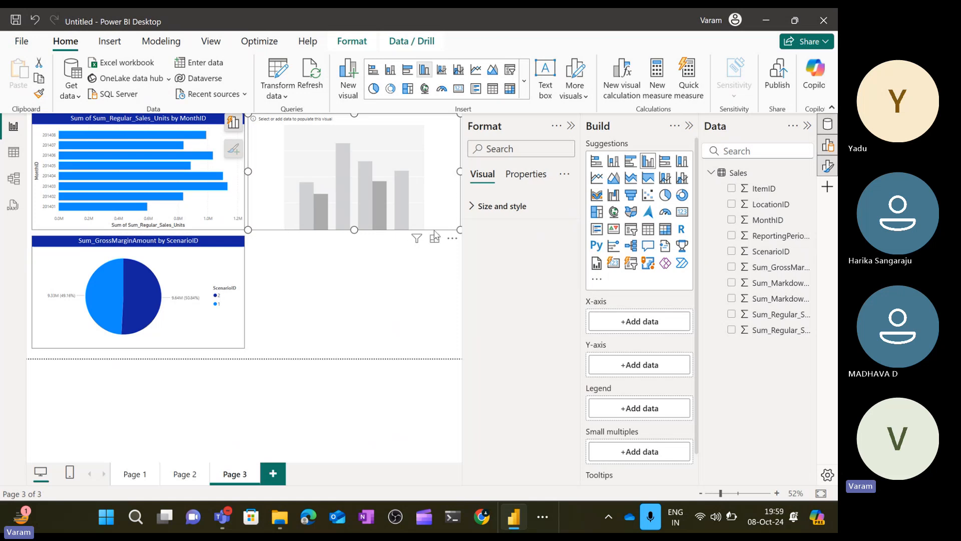
click(244, 207)
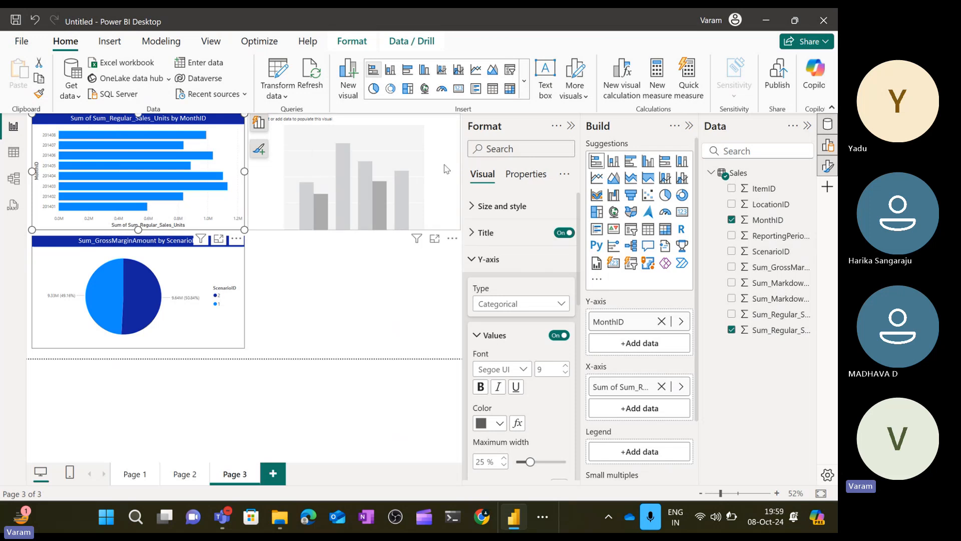
click(453, 176)
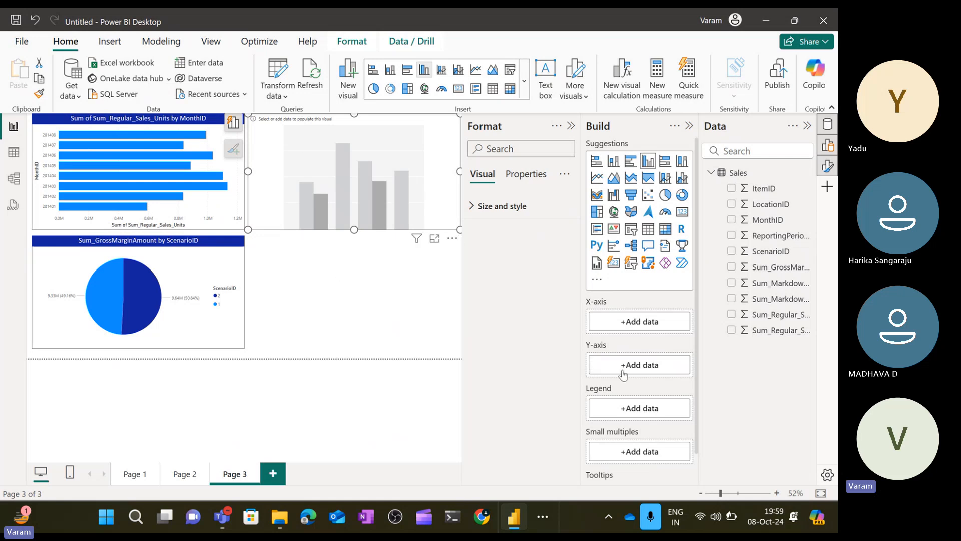
click(218, 210)
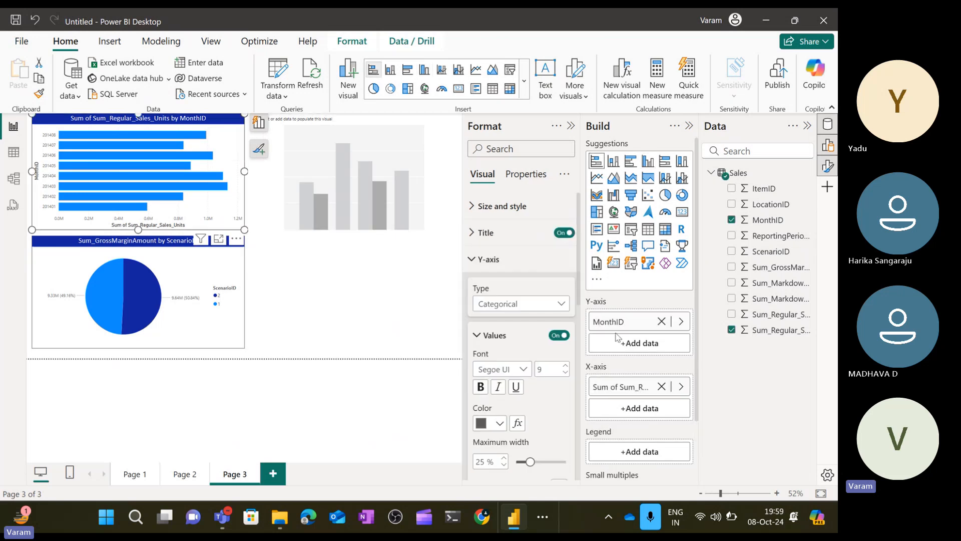
click(435, 215)
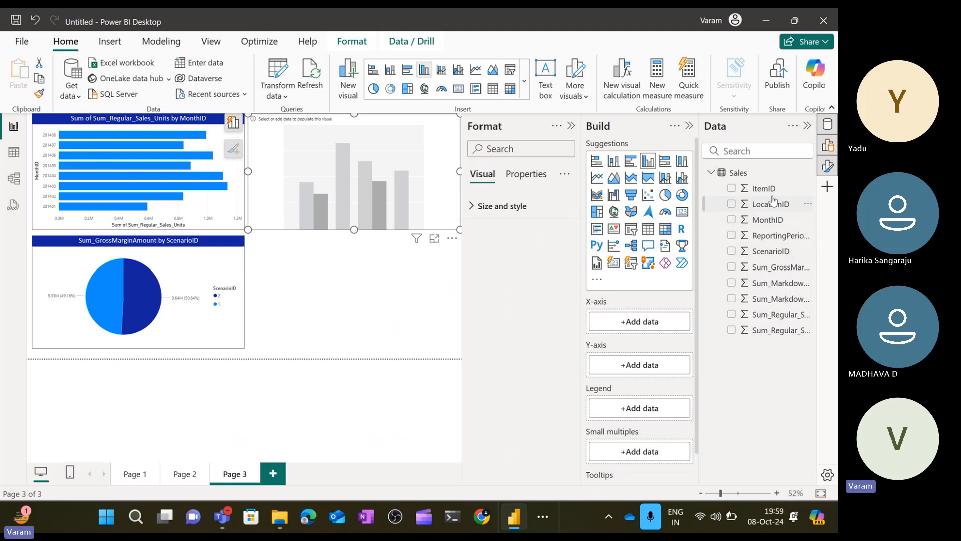
Build the column chart with ItemID on the X-axis and Sum_Markdown_Sales_Dollars on the Y-axis.
drag(764, 189, 660, 324)
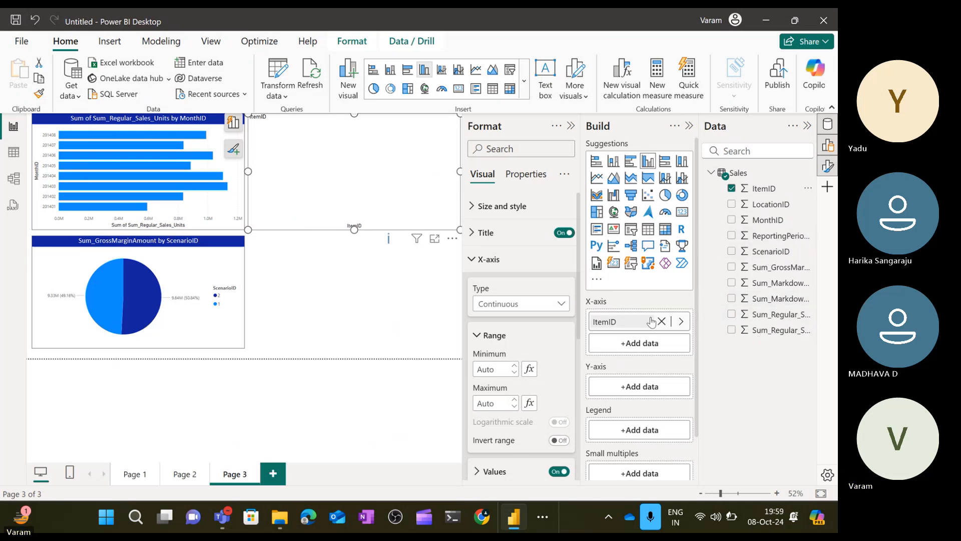
drag(769, 284, 650, 388)
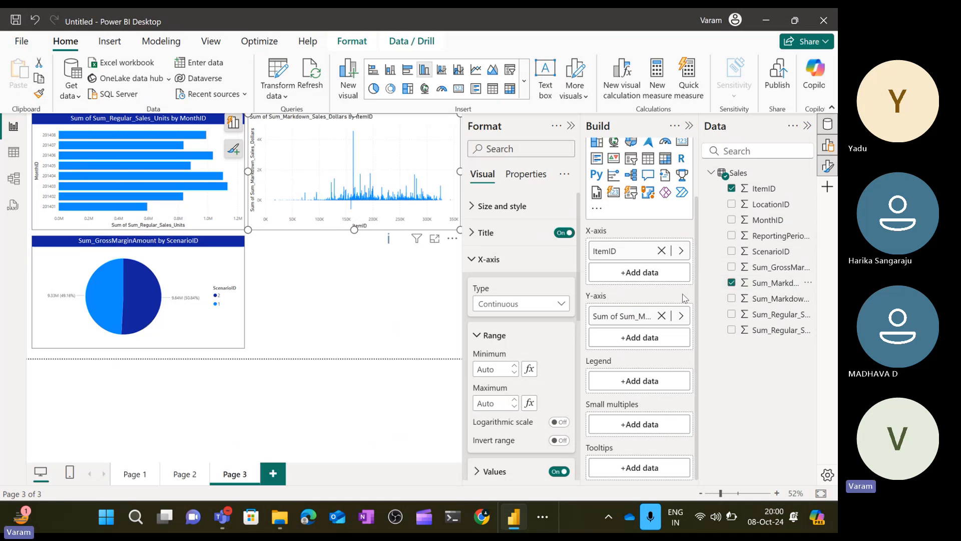
click(482, 260)
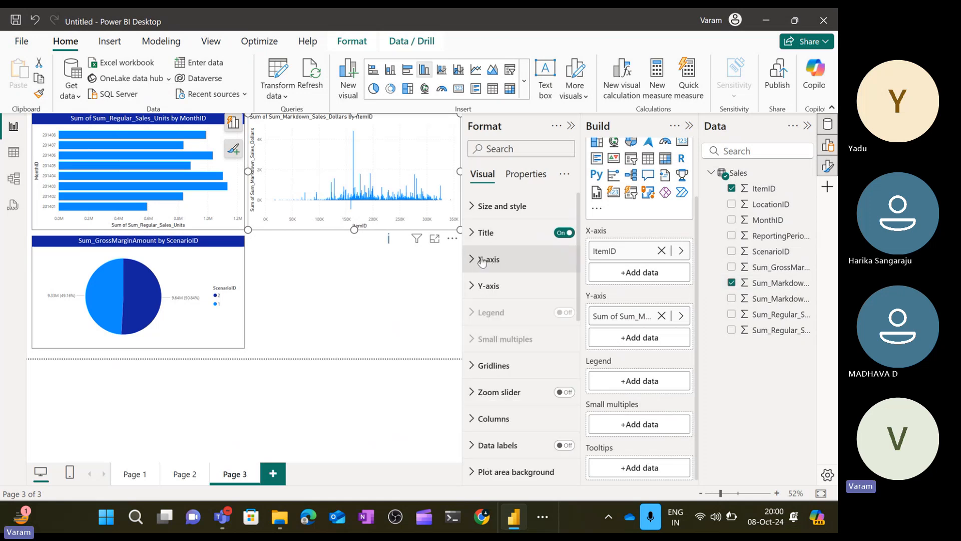
click(482, 259)
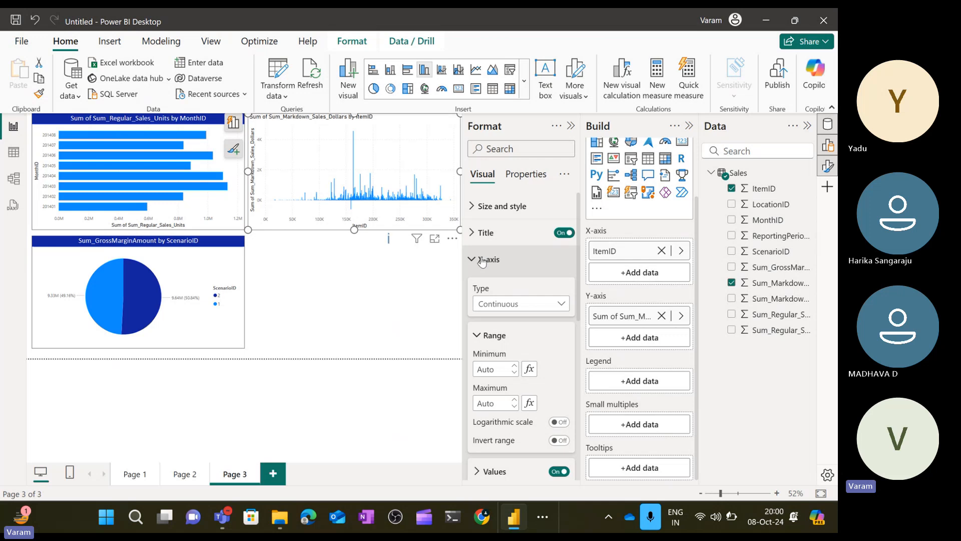
click(482, 261)
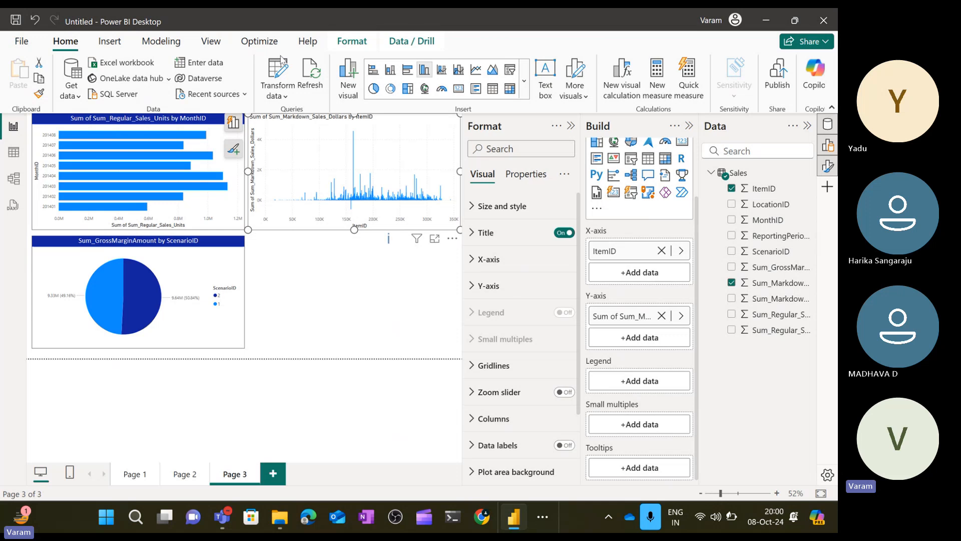
Show the Filters pane and switch the column chart's ItemID filter to Basic filtering.
click(213, 42)
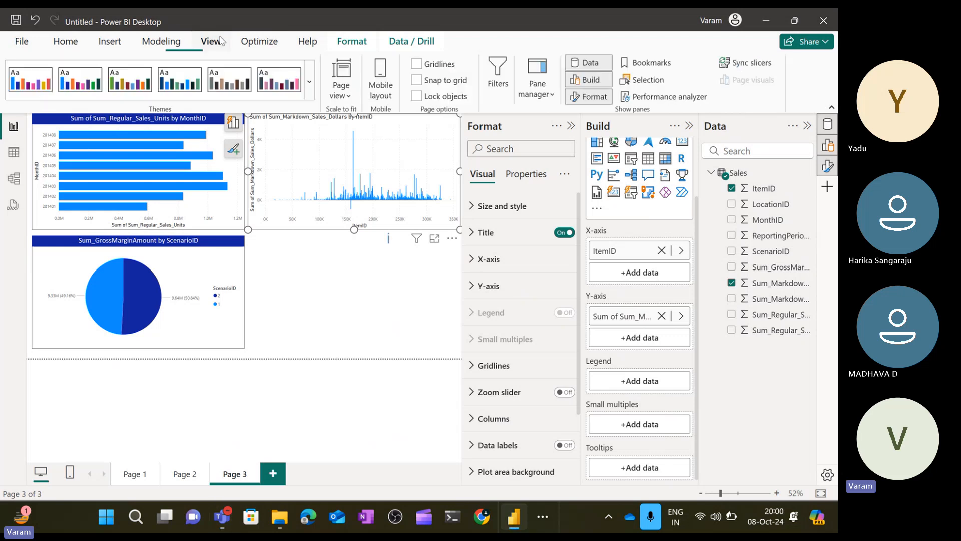
click(498, 80)
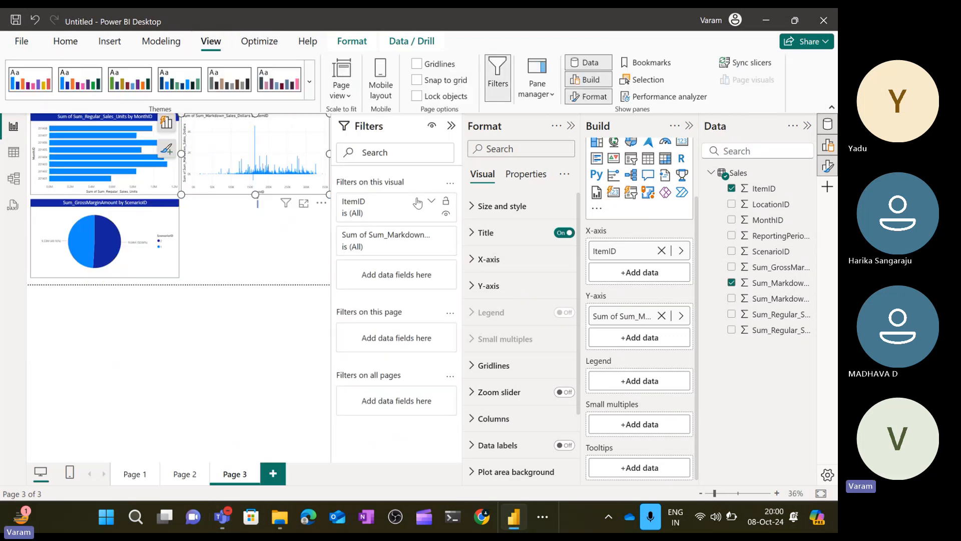
click(432, 202)
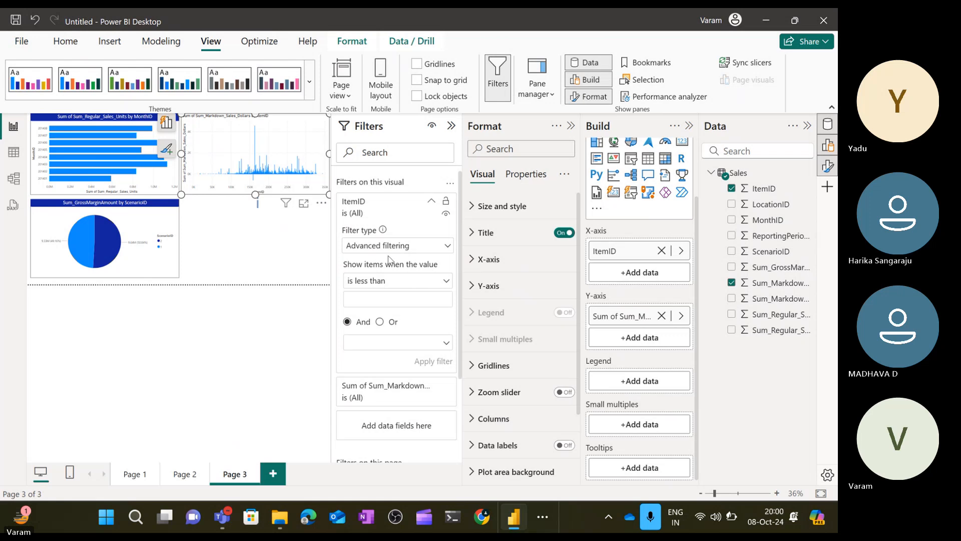
click(434, 249)
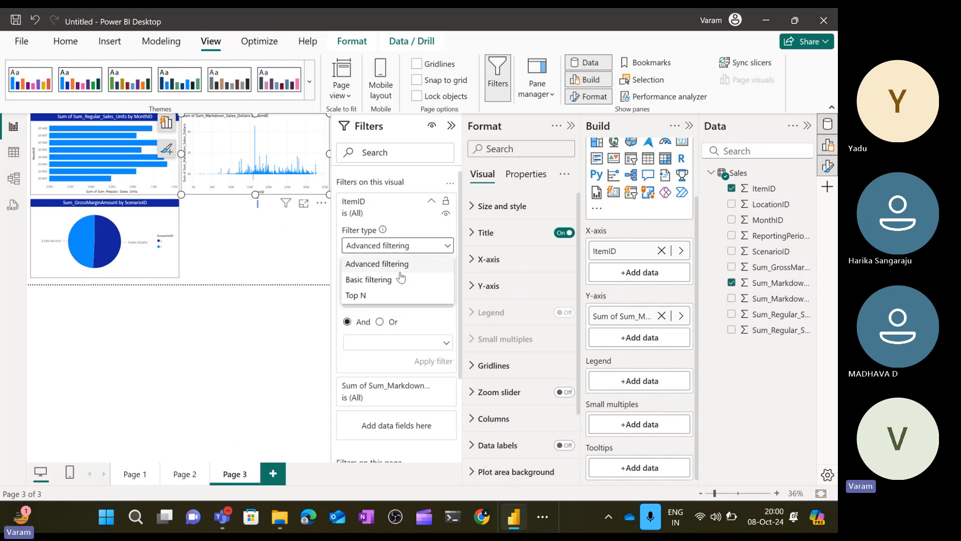
click(394, 277)
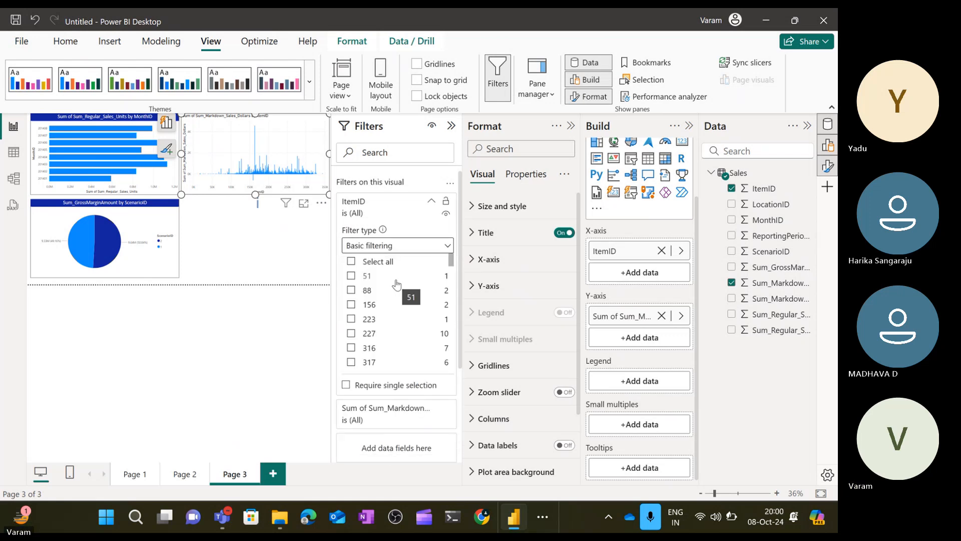
Restrict the column chart to ItemIDs 51, 88, 156, 223, 227, 316, 317, 3243, 3244, 3245, 3250, 3265 and 3349.
click(351, 276)
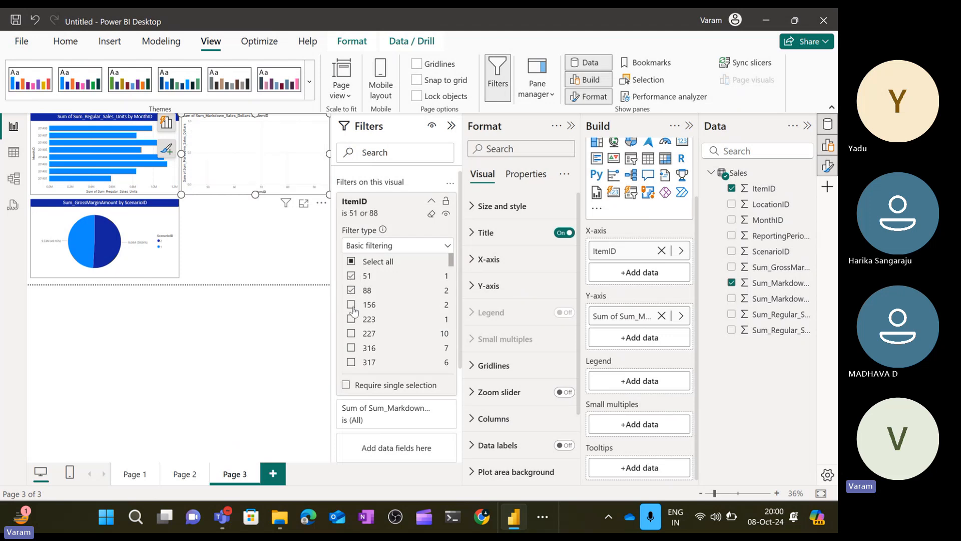
click(352, 306)
click(352, 321)
click(352, 334)
click(352, 349)
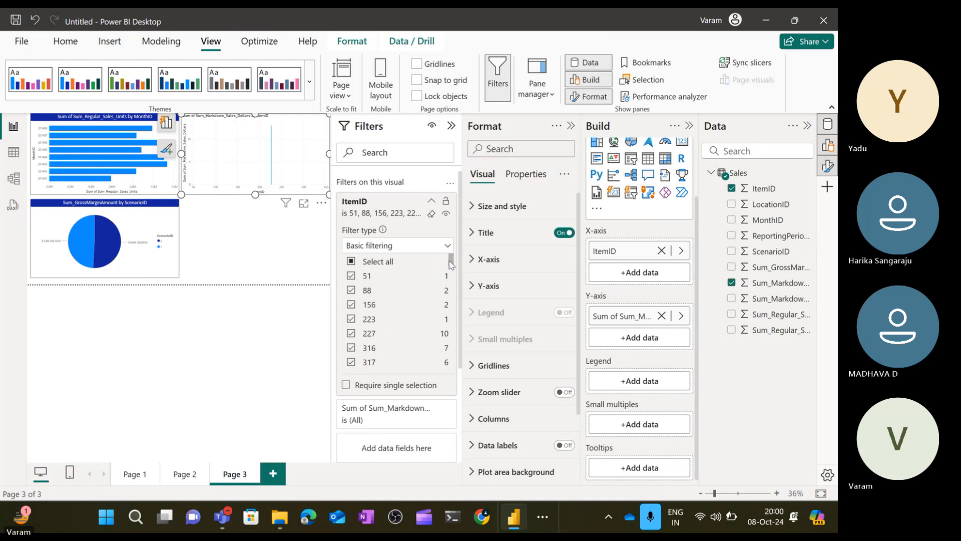
drag(452, 264, 452, 295)
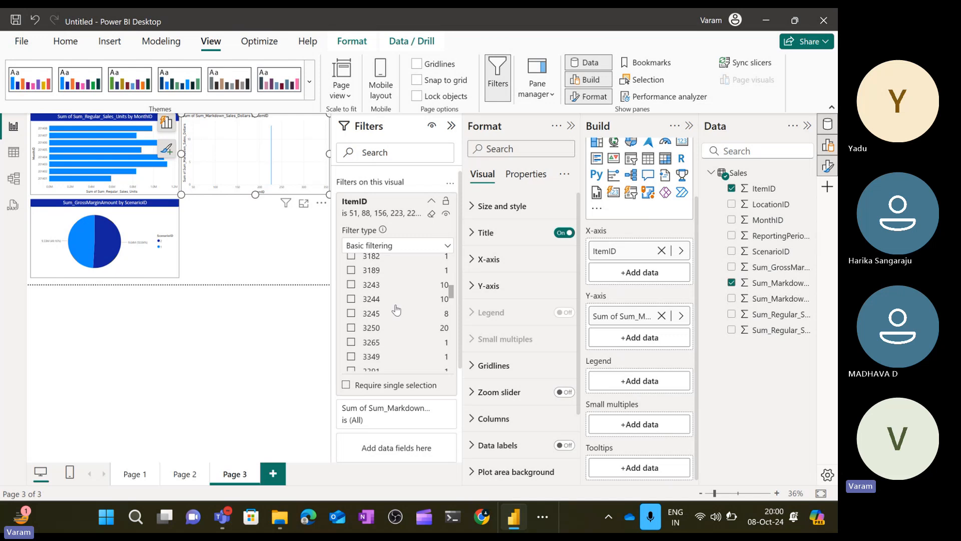
click(352, 285)
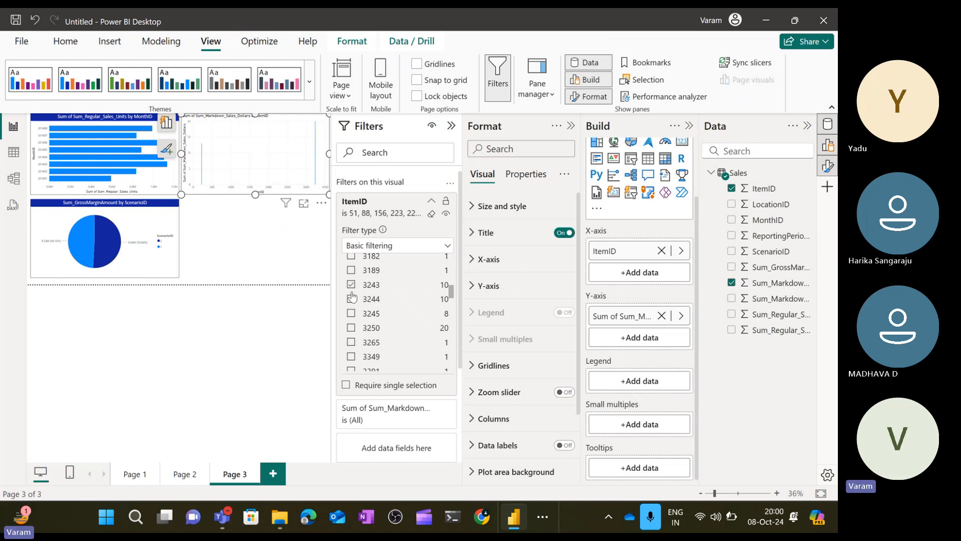
click(351, 298)
click(352, 313)
click(352, 343)
click(351, 357)
scroll(376, 333, down, 1)
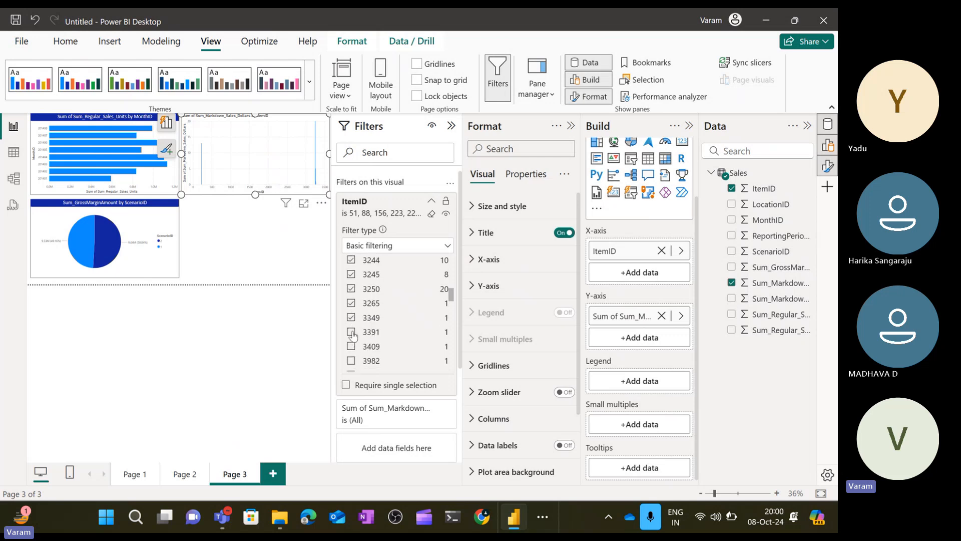
click(430, 201)
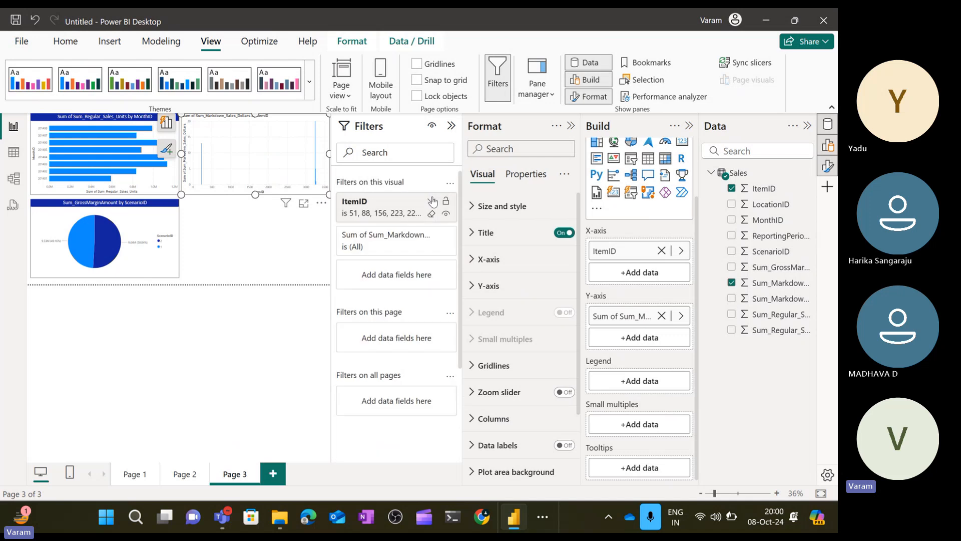
Change the Y-axis Sum_Markdown_Sales_Dollars summarization from Sum to Count.
click(435, 236)
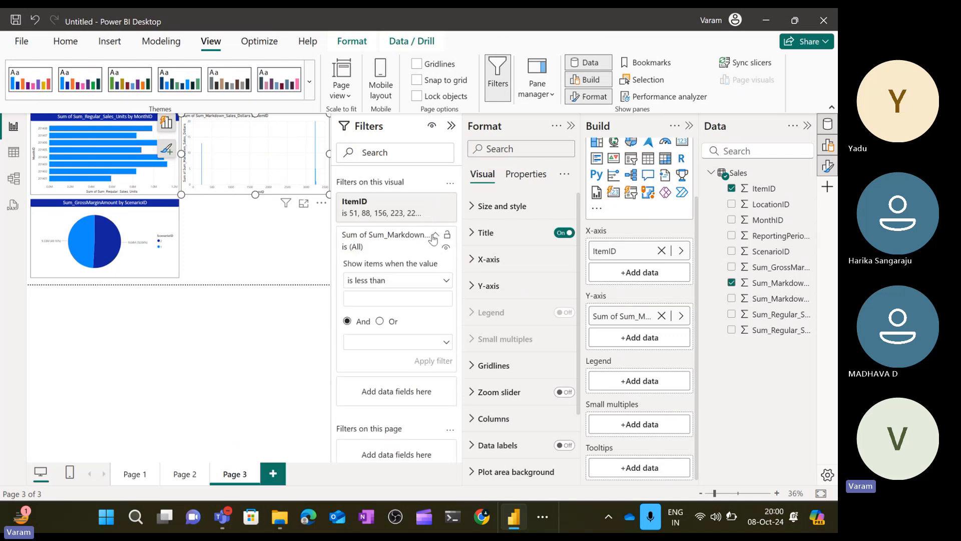
click(680, 316)
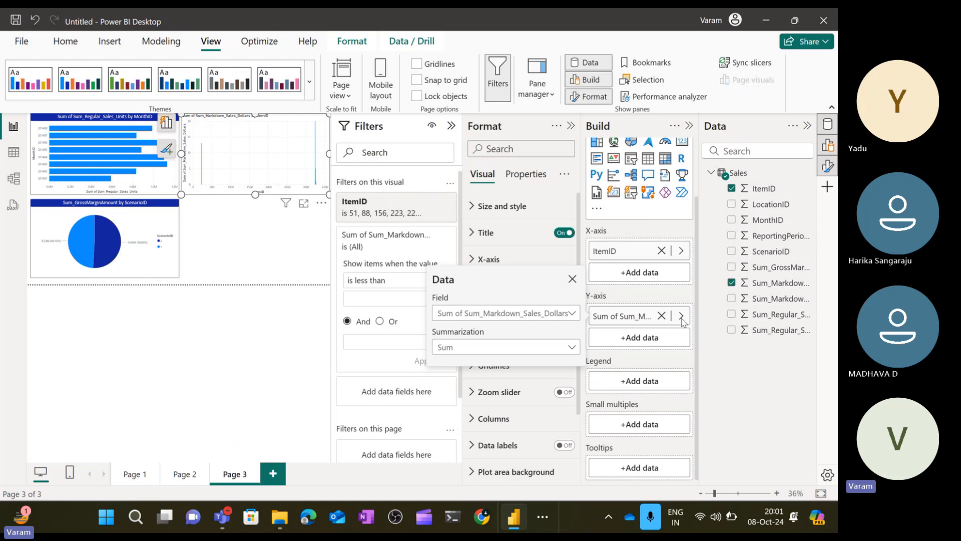
click(682, 316)
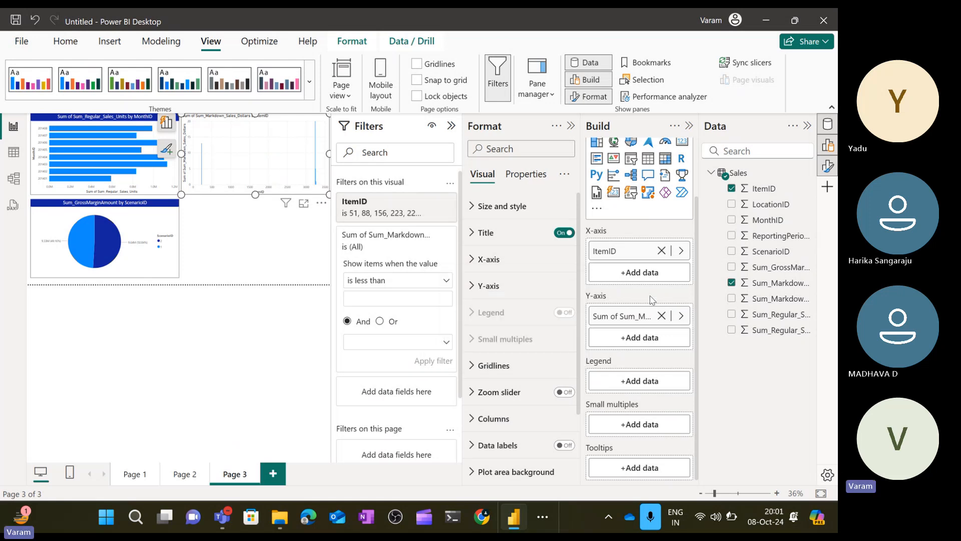
click(682, 316)
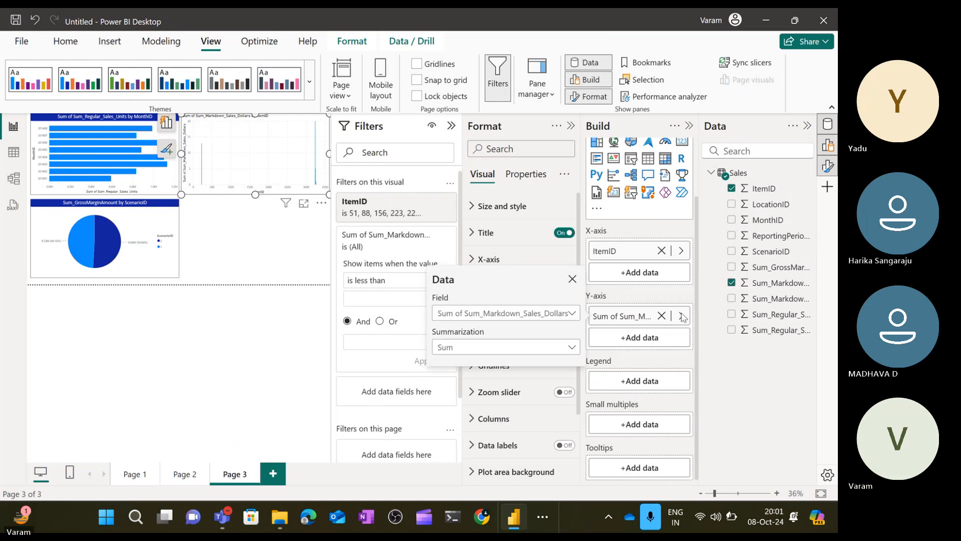
click(552, 353)
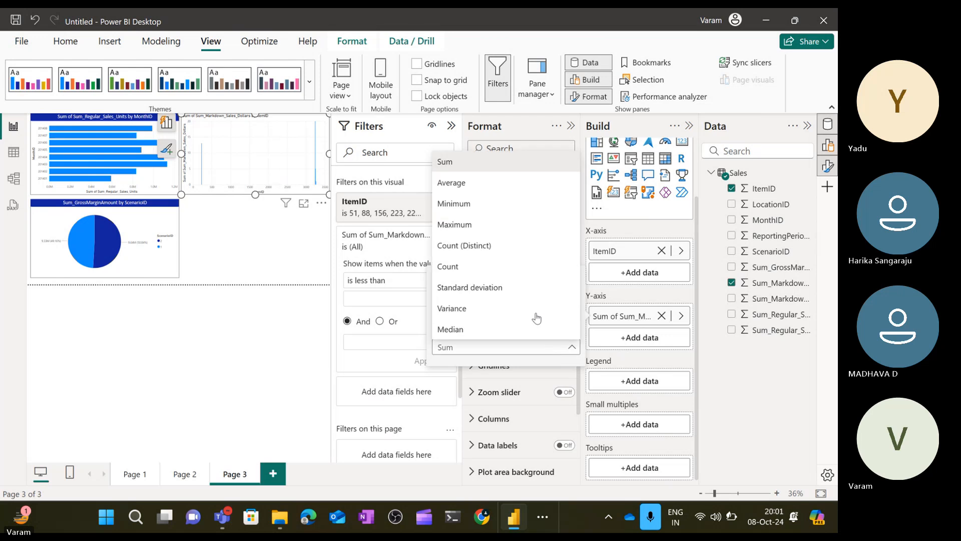
click(490, 267)
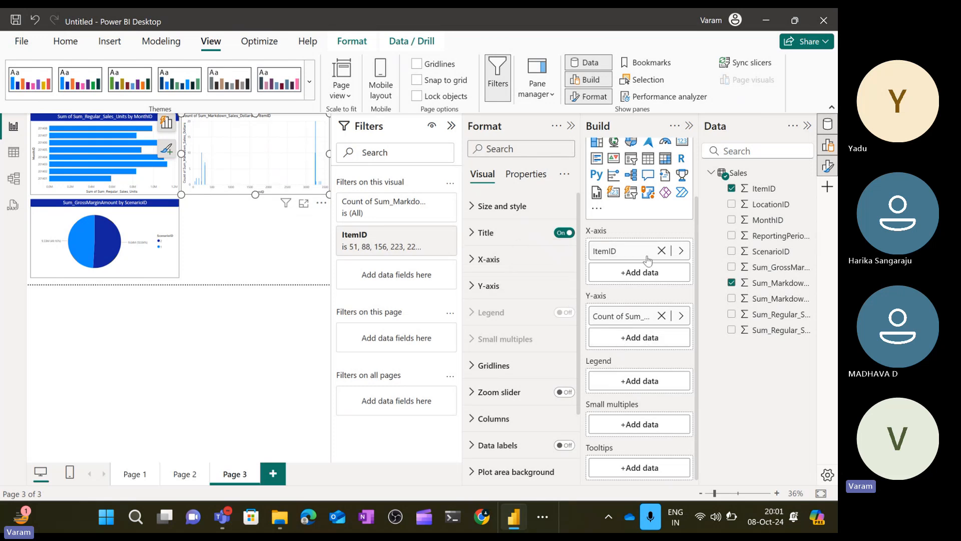
Move ItemID onto the Y-axis as Count of ItemID and remove the markdown sales field.
drag(648, 260, 645, 340)
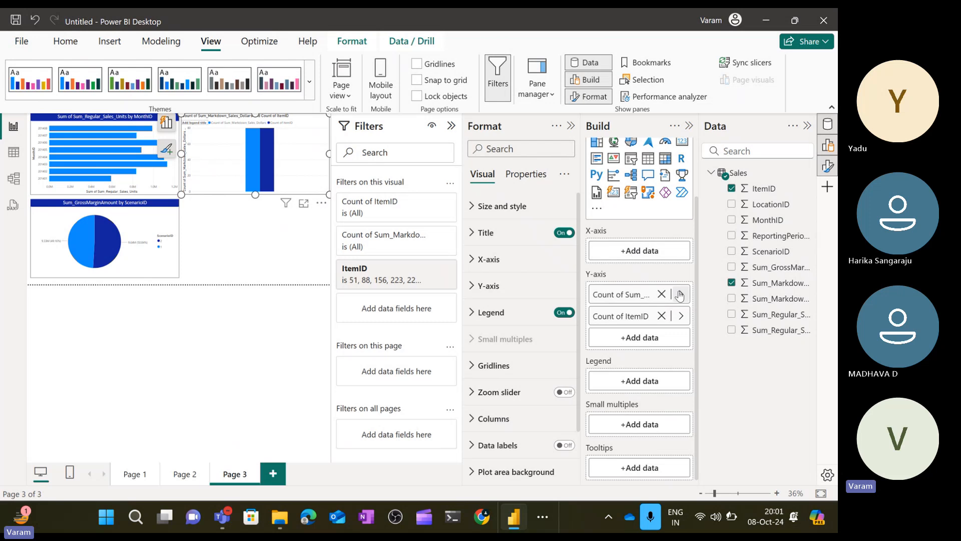
click(661, 294)
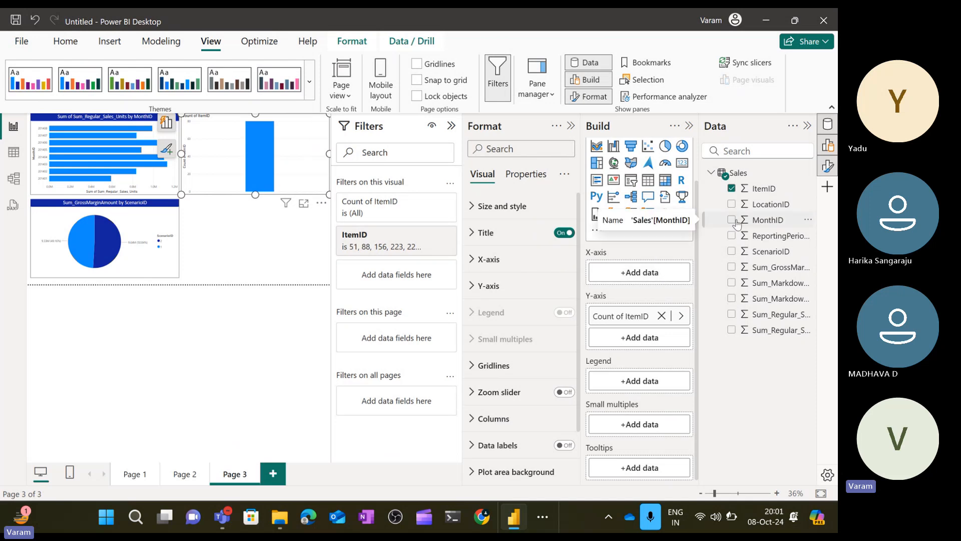
Put LocationID on the column chart's X-axis, keeping only Count of ItemID on the Y-axis.
click(732, 221)
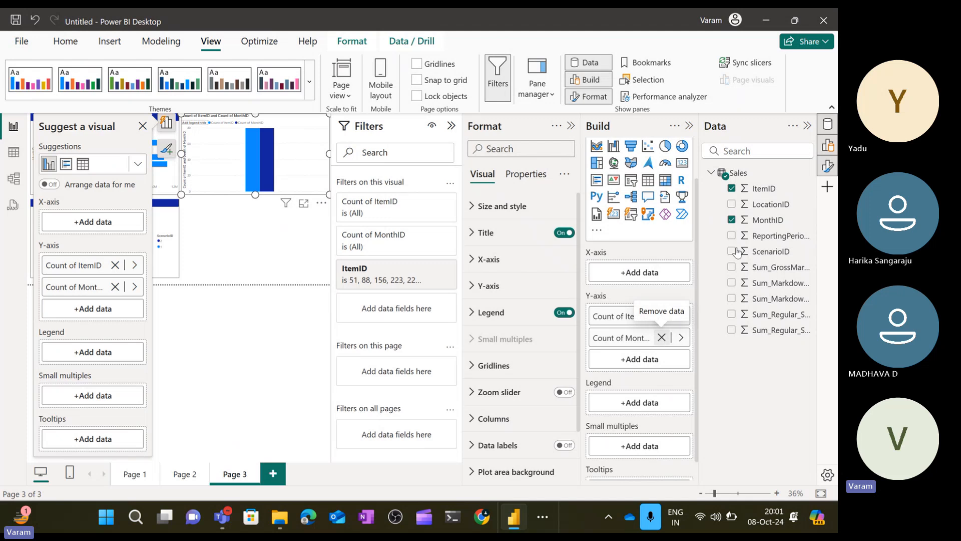
click(662, 338)
click(732, 205)
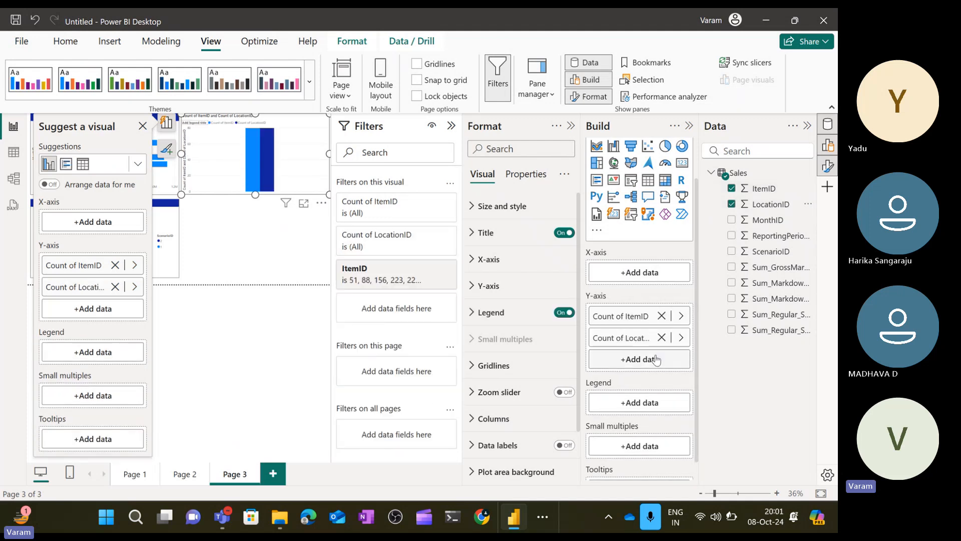
drag(777, 209, 641, 275)
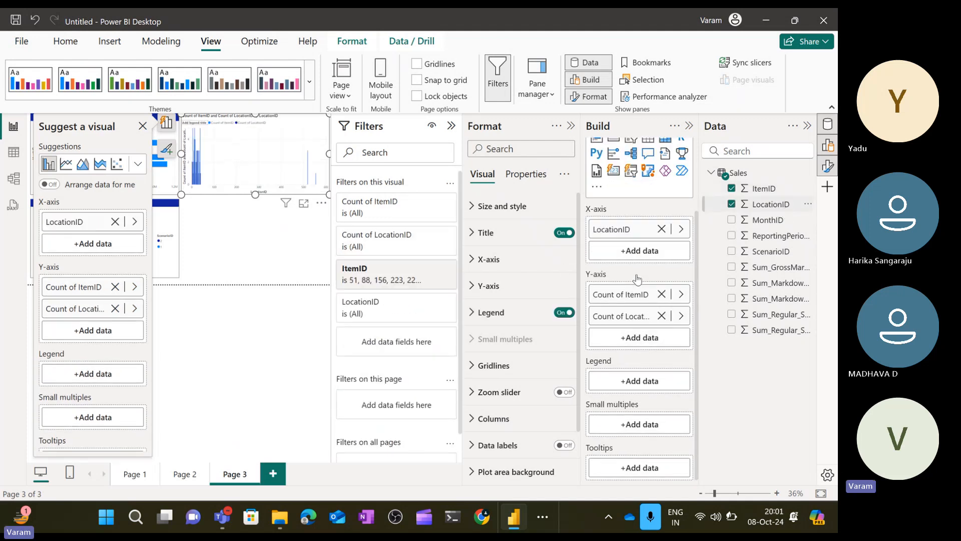
click(662, 316)
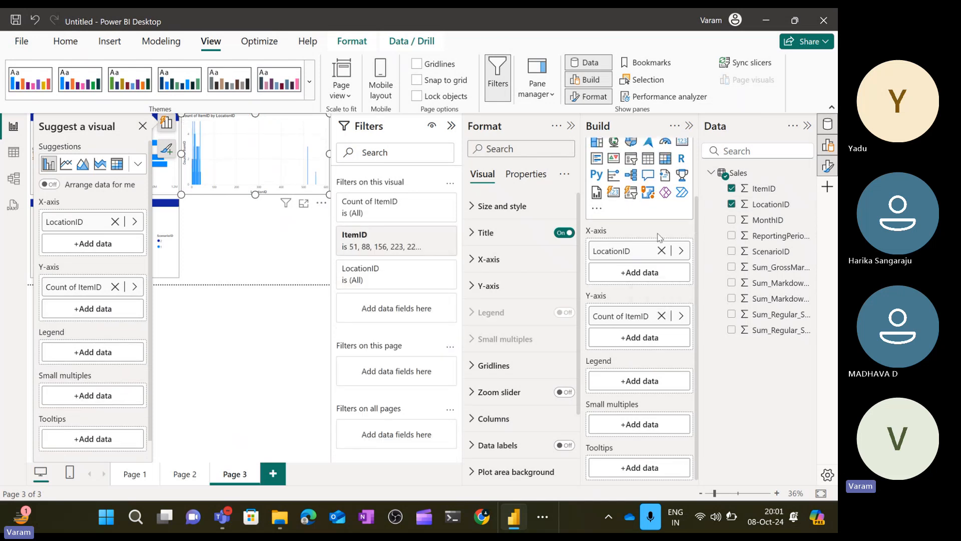
Copy the bar chart's formatting onto the column chart with Format Painter.
click(279, 326)
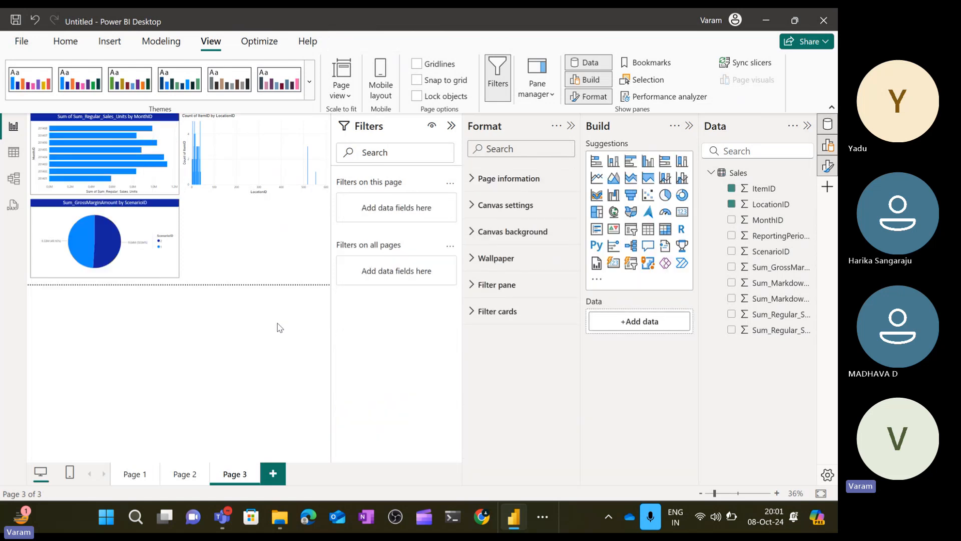
click(172, 144)
click(65, 41)
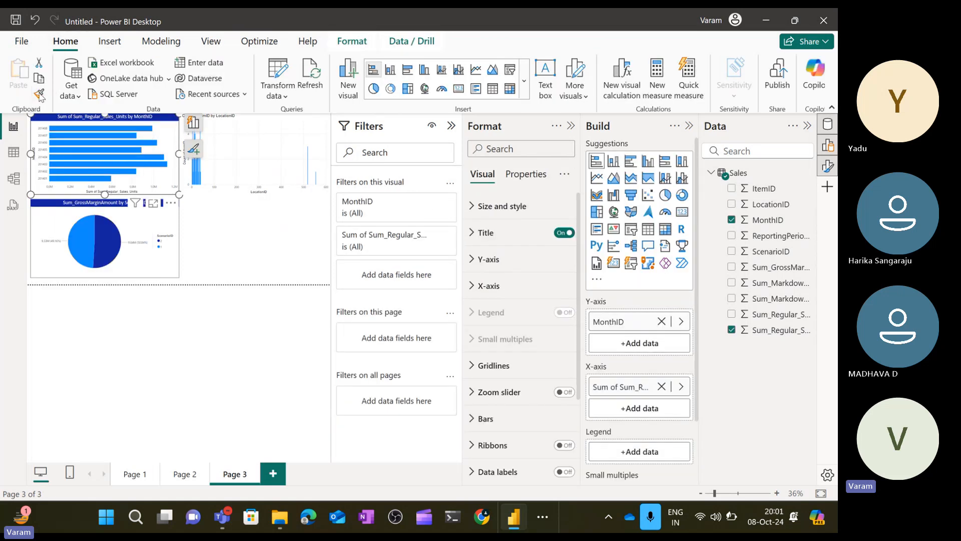
click(39, 94)
click(276, 132)
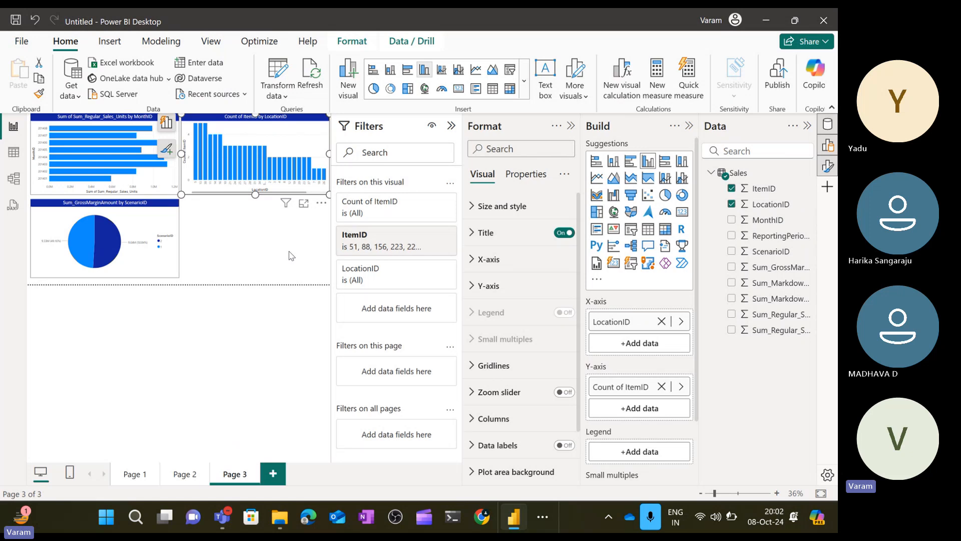
Collapse the Filters and Format panes to widen the report canvas.
click(289, 252)
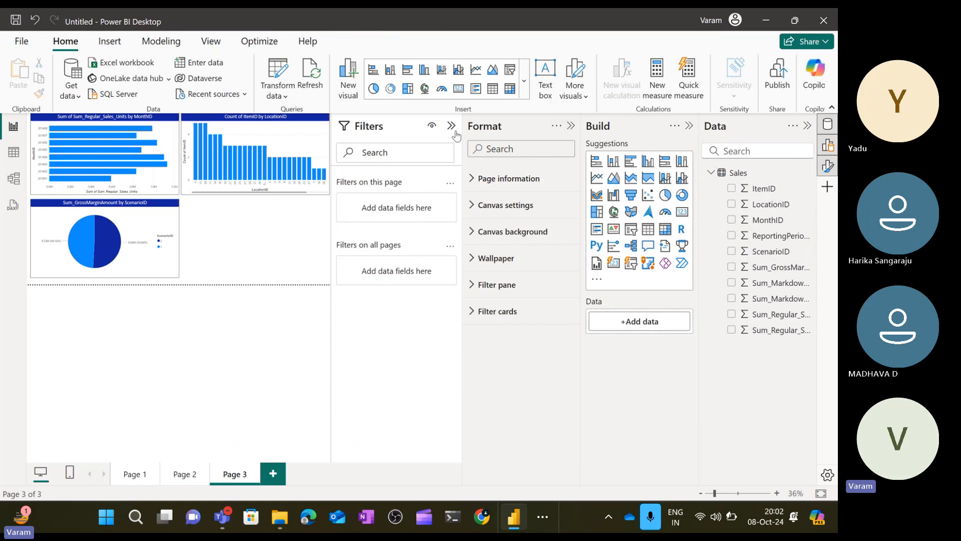
click(452, 129)
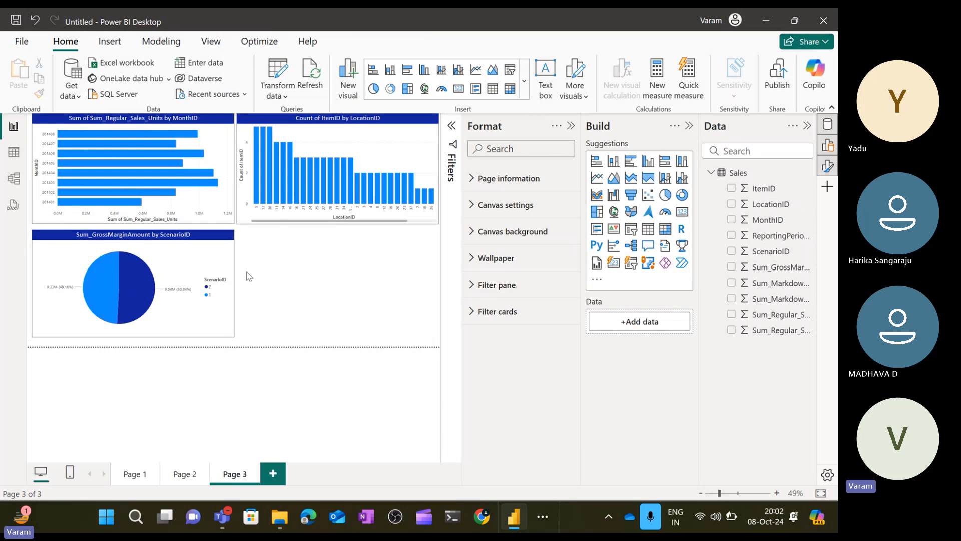
click(571, 127)
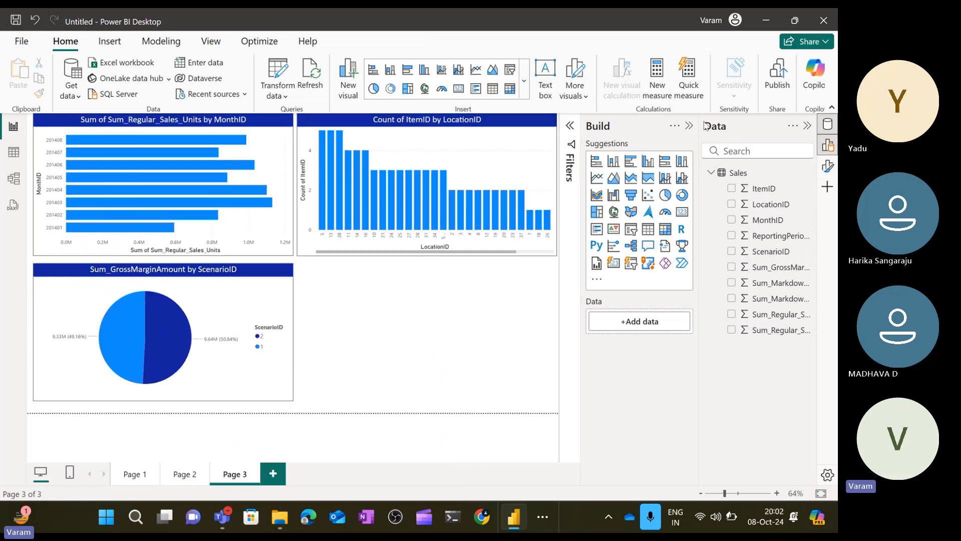
click(689, 127)
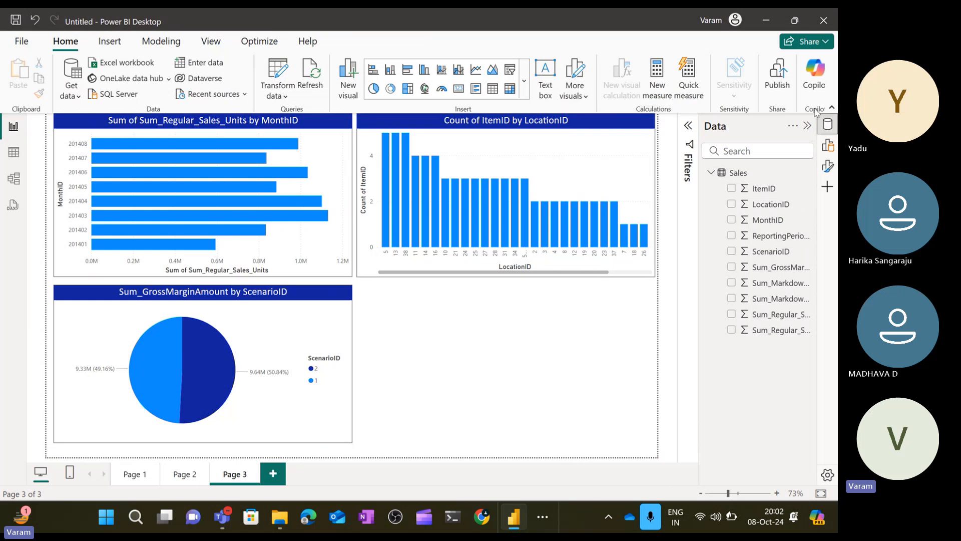
click(826, 145)
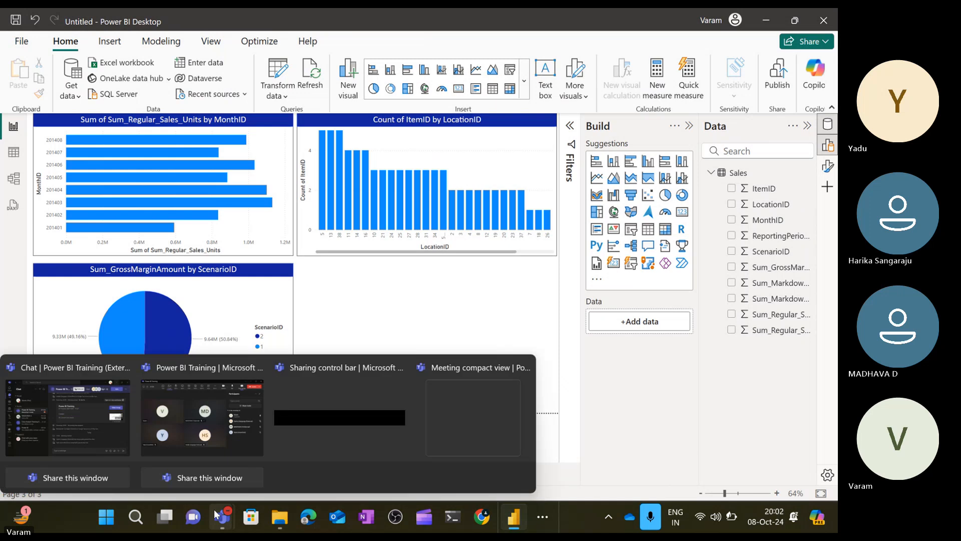
mouse_move(219, 516)
click(215, 390)
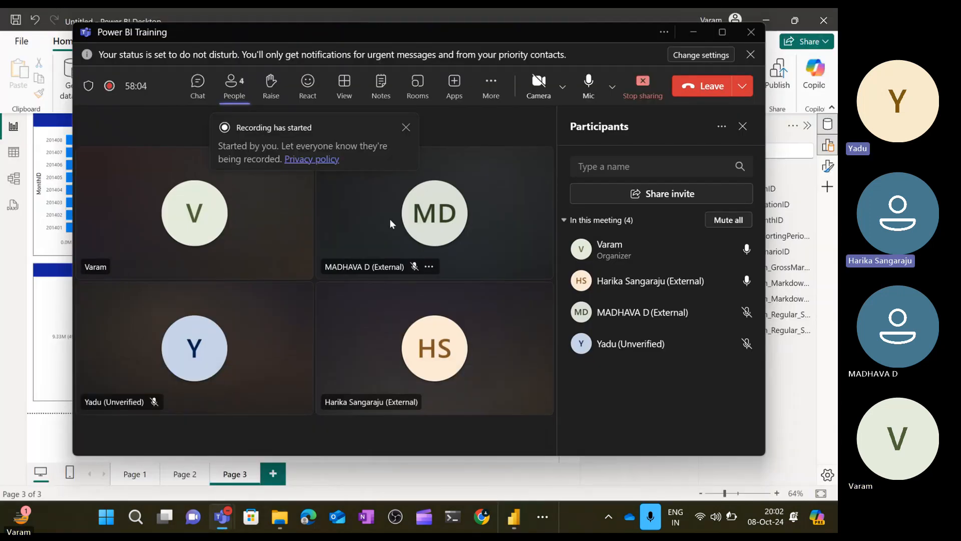
click(406, 129)
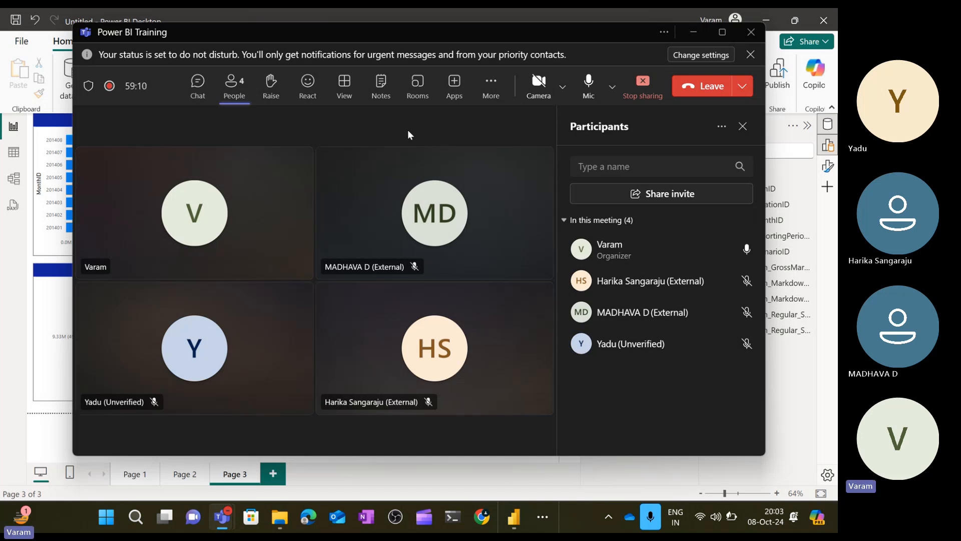
click(690, 31)
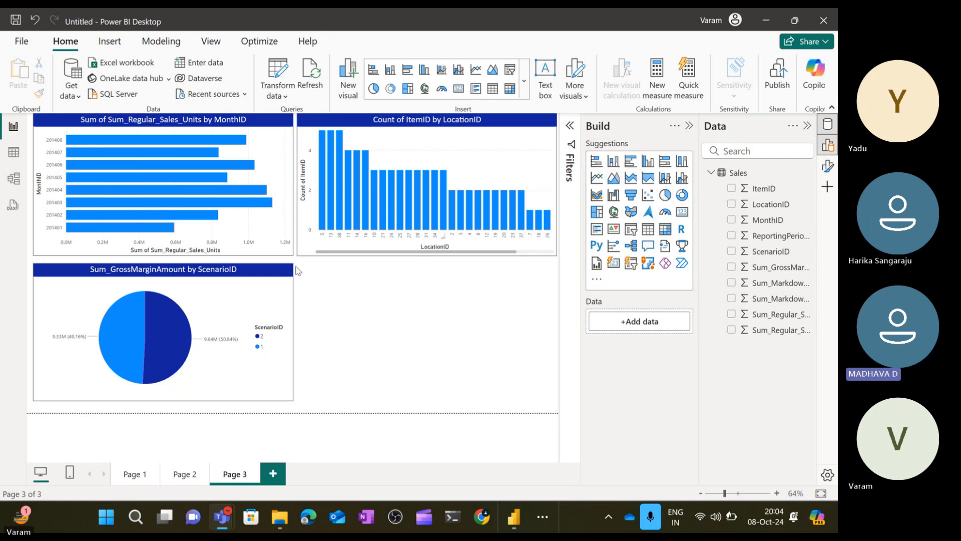
Insert an area chart on Page 3 and add MonthID, LocationID and ItemID as counts on its Y-axis.
click(266, 289)
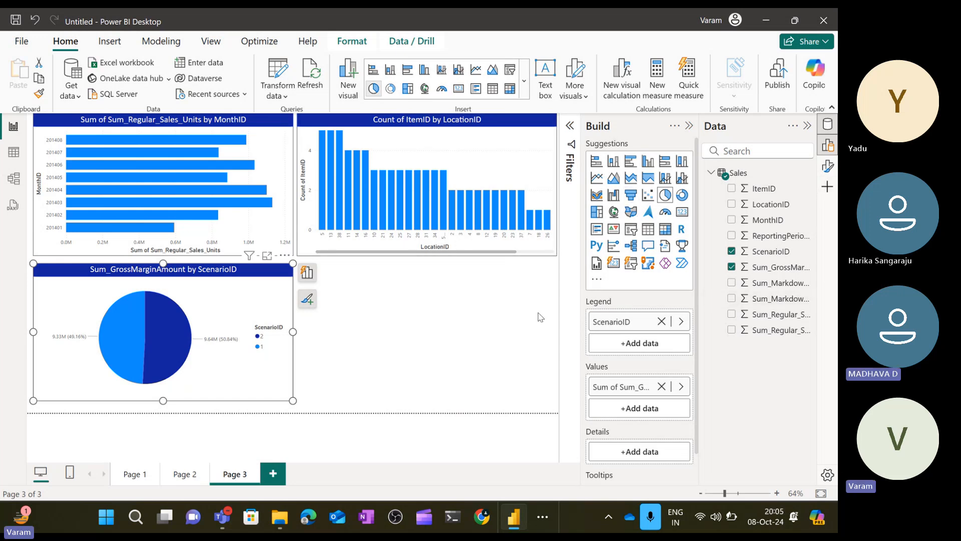
click(540, 317)
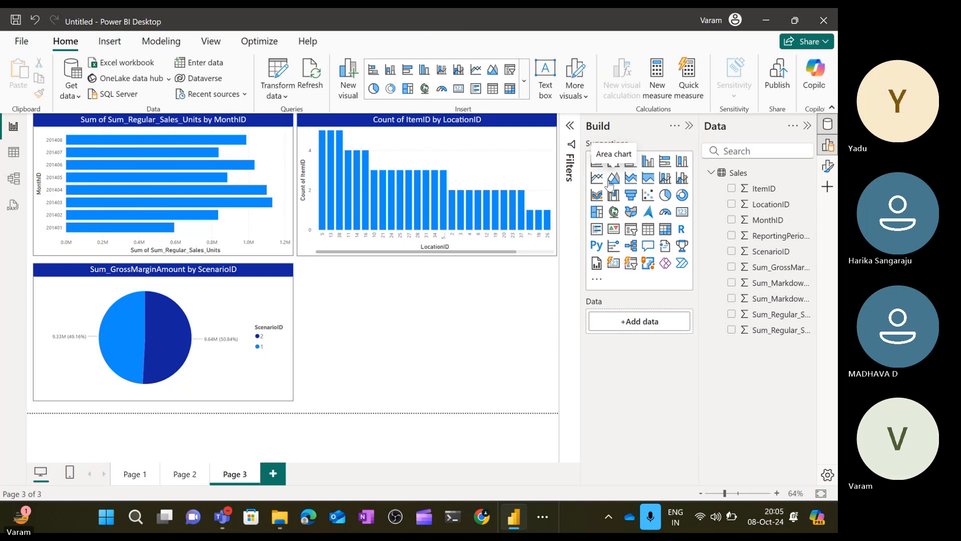
click(613, 178)
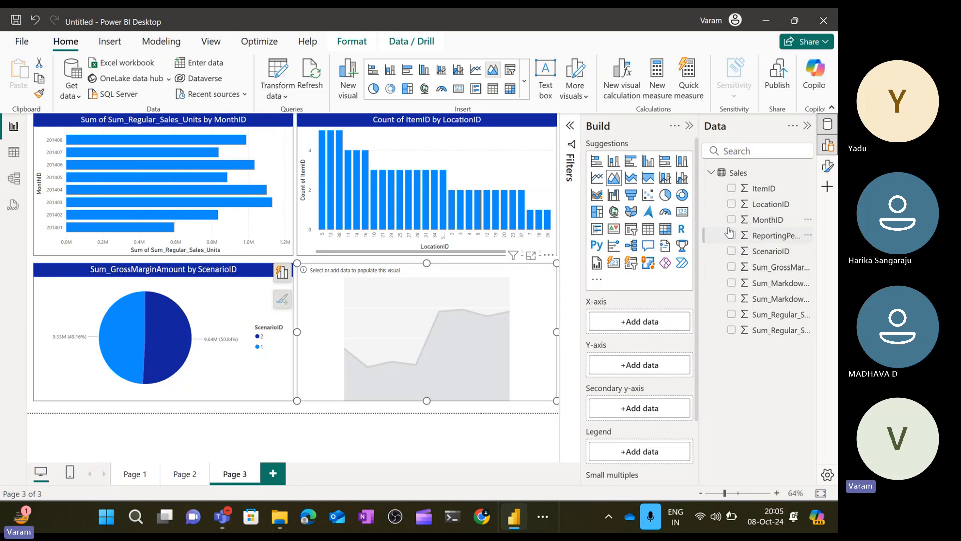
click(732, 220)
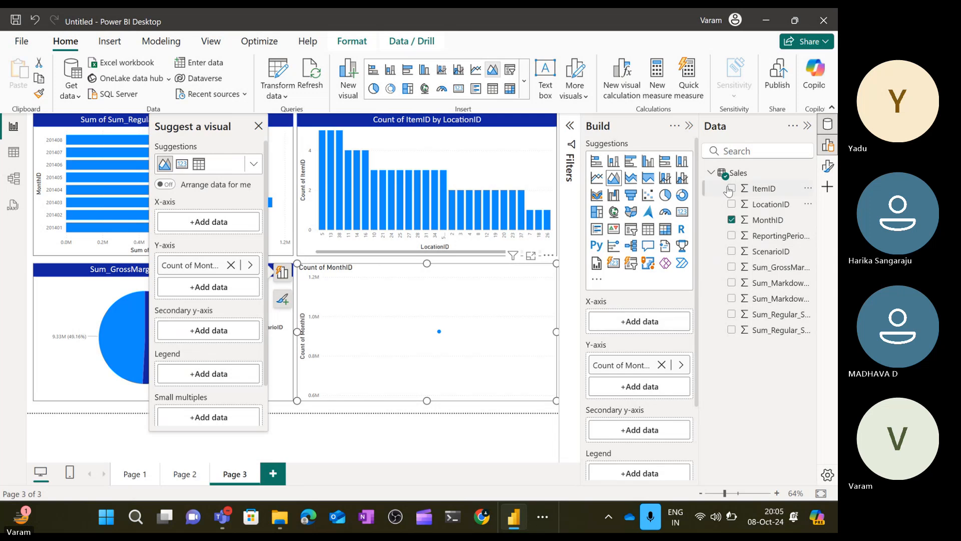
click(732, 205)
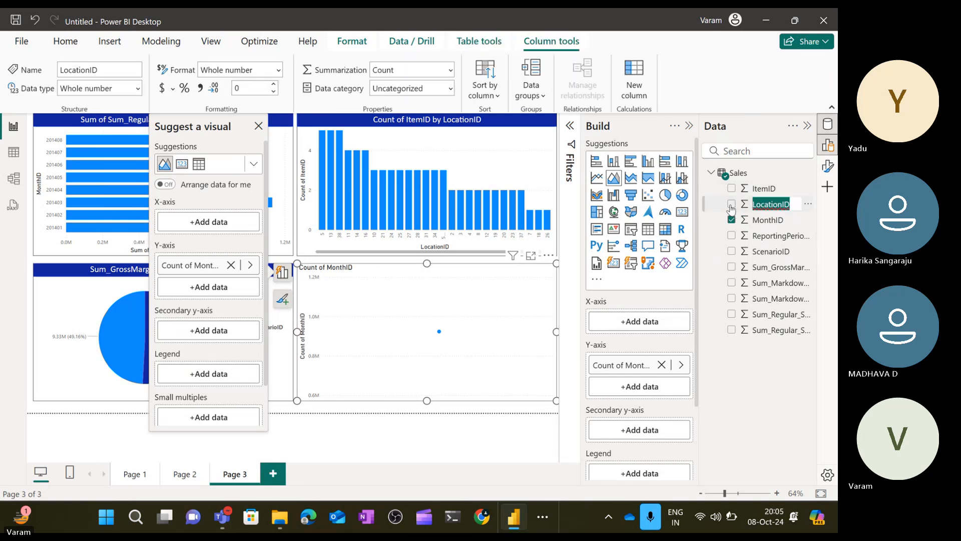
click(732, 188)
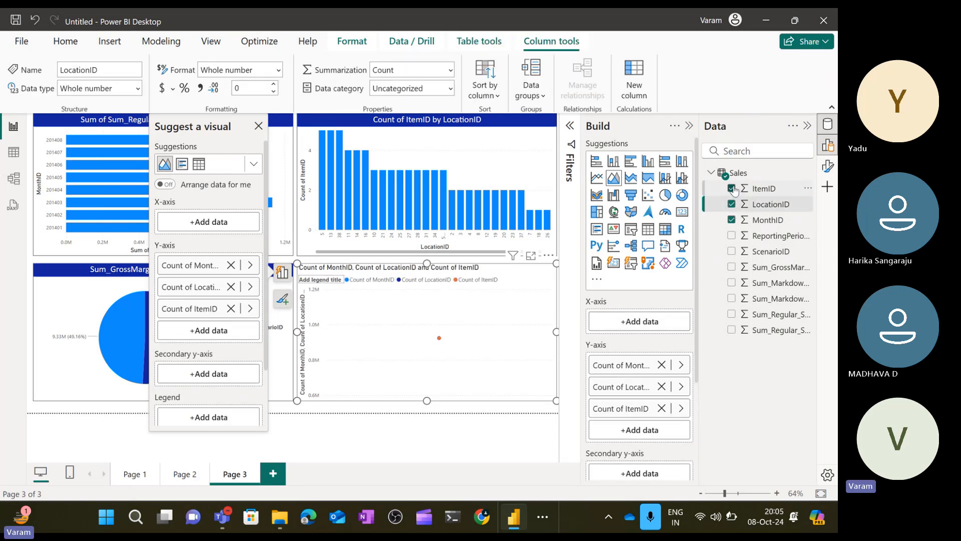
Remove Count of ItemID from the area chart's Y-axis.
right_click(775, 331)
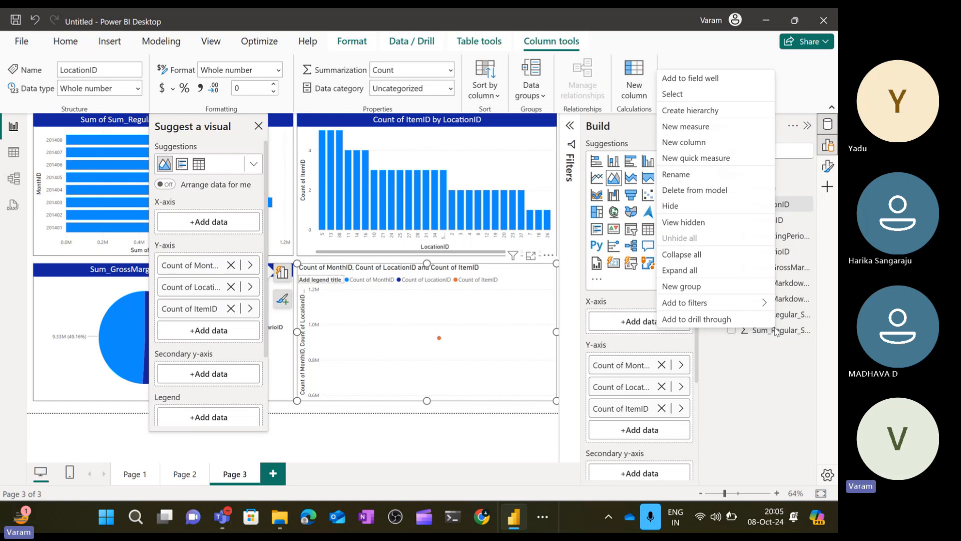
click(788, 366)
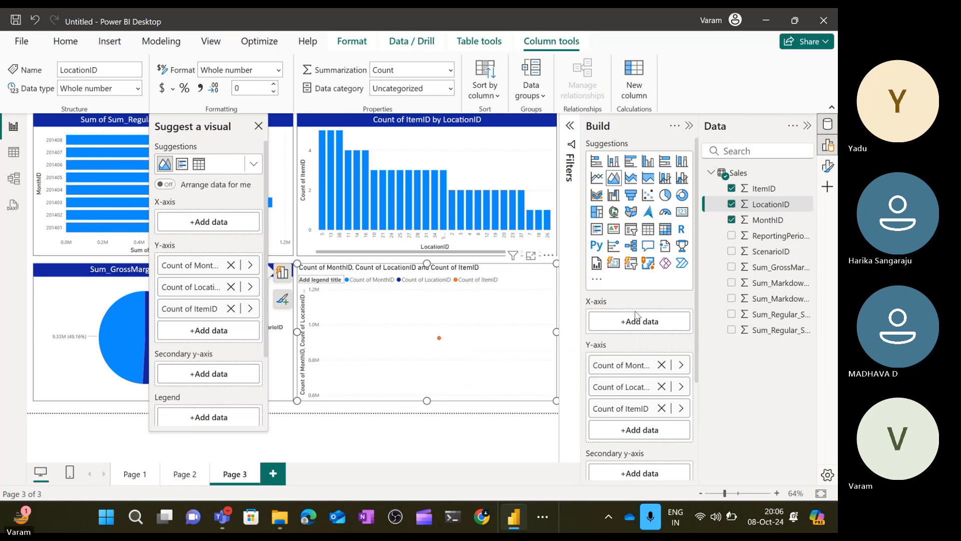
click(732, 331)
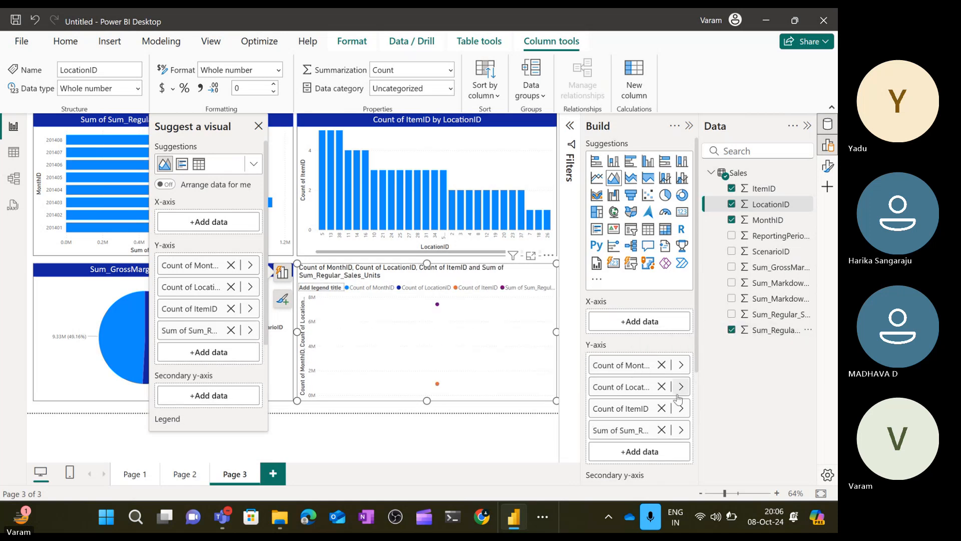
click(661, 430)
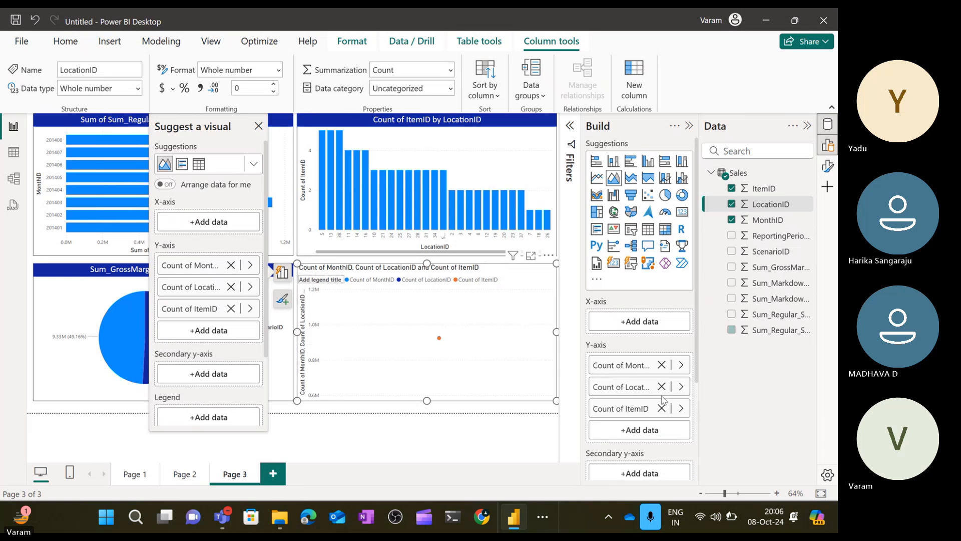
click(661, 408)
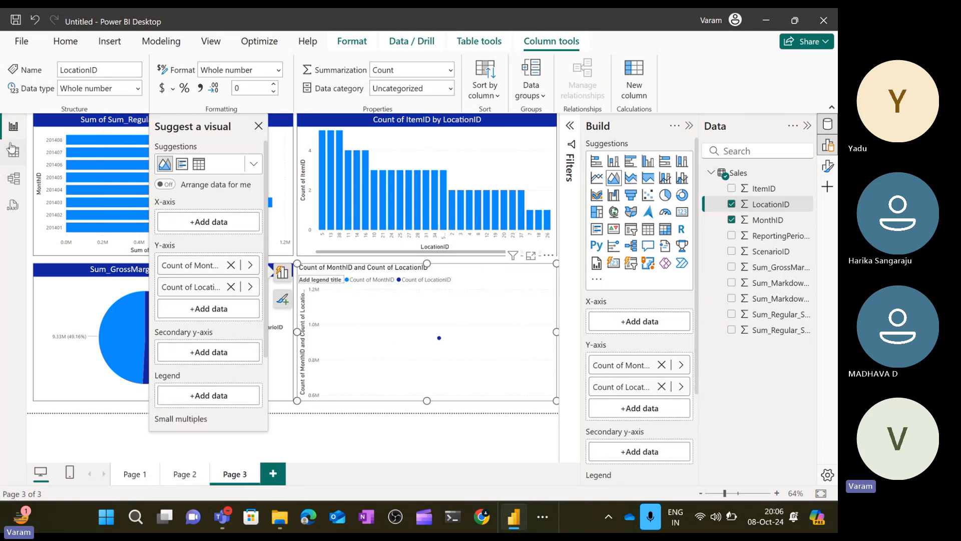
Change the MonthID column's data type to Text in Data view and return to the report.
click(14, 152)
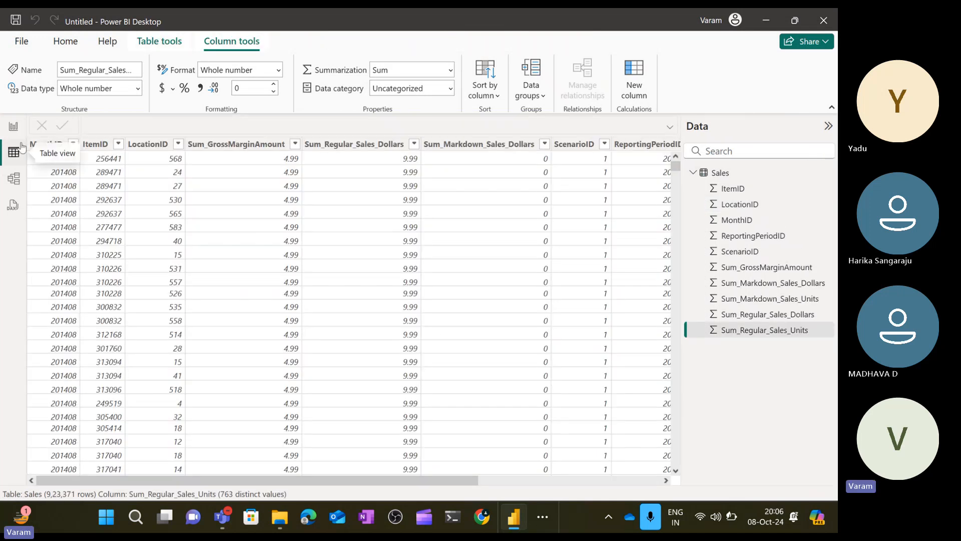
click(46, 145)
click(140, 89)
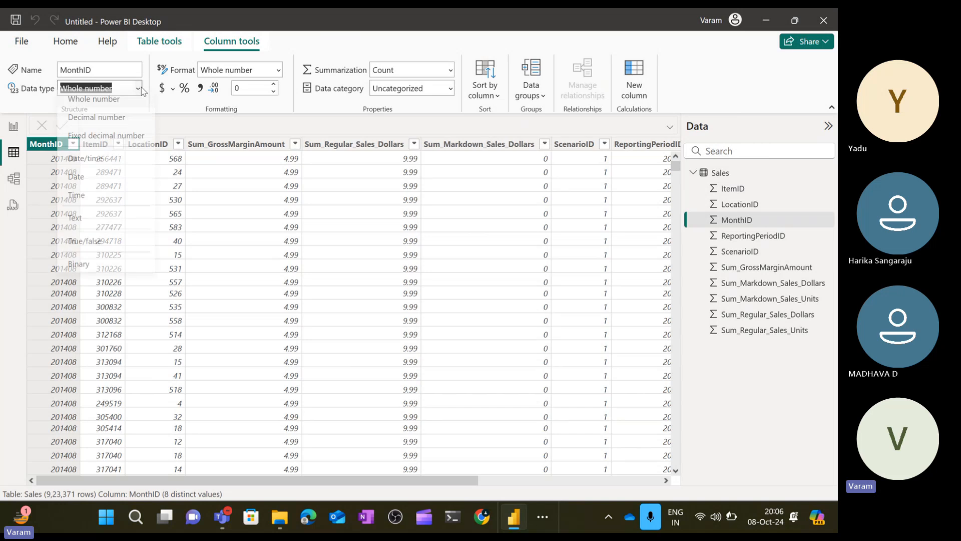
click(95, 225)
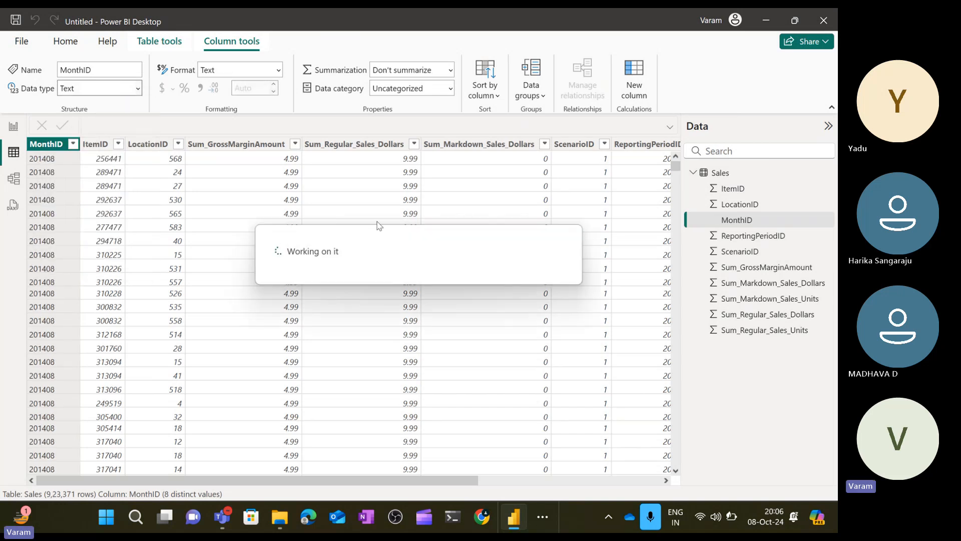
click(14, 128)
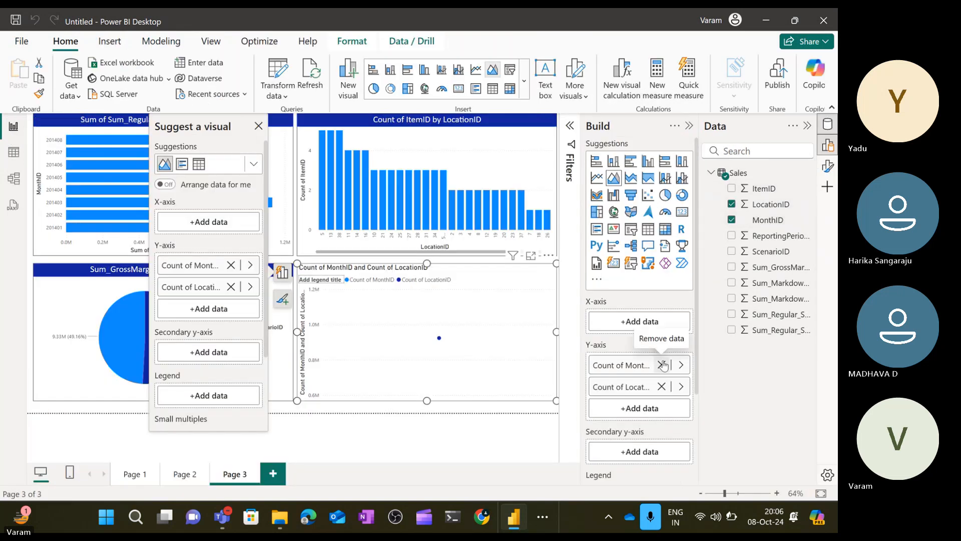
Remove Count of MonthID from the Y-axis and put MonthID on the area chart's X-axis.
click(662, 365)
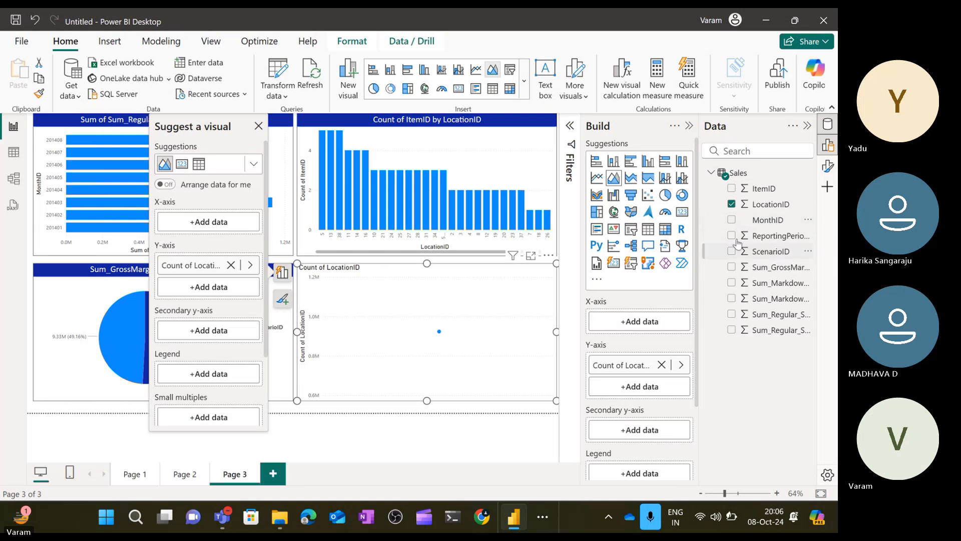
click(732, 222)
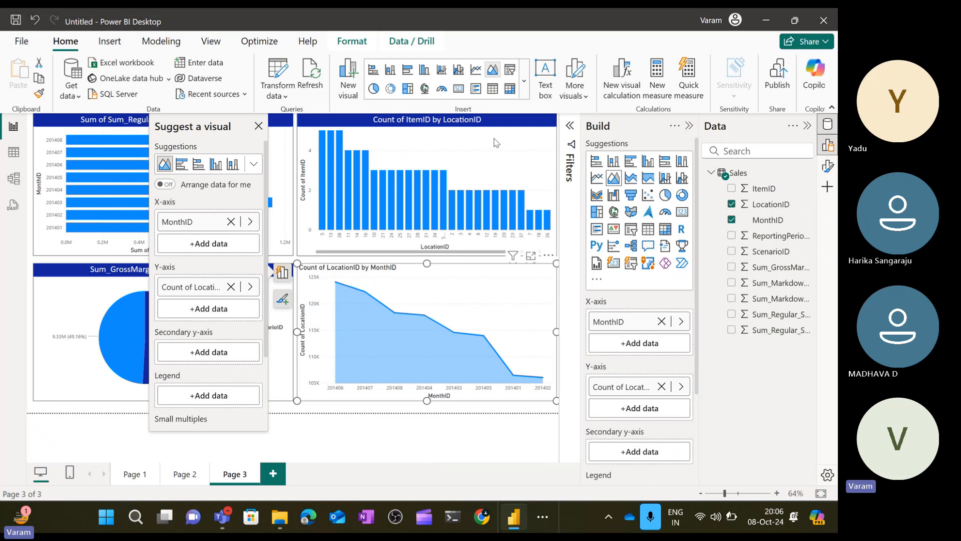
Copy the column chart's formatting onto the area chart with Format Painter.
click(496, 143)
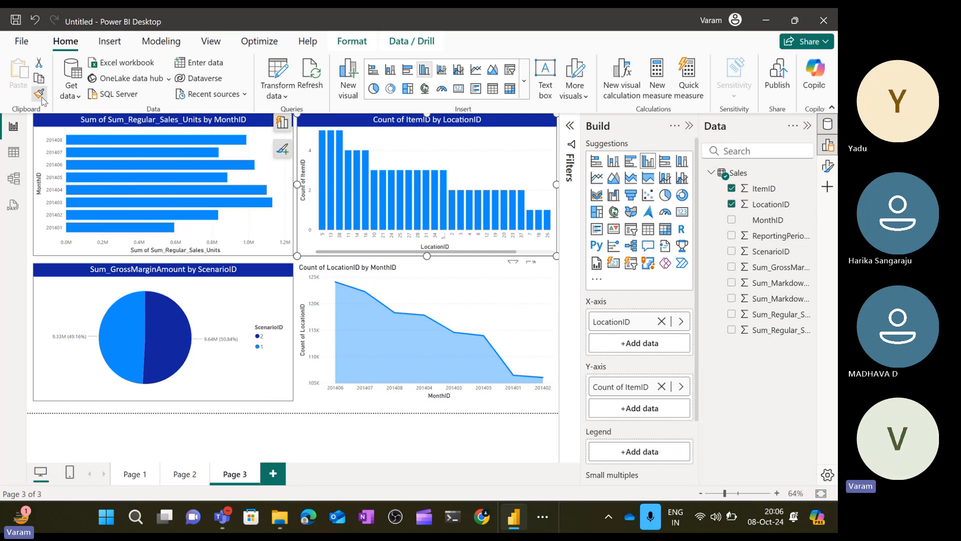
click(508, 285)
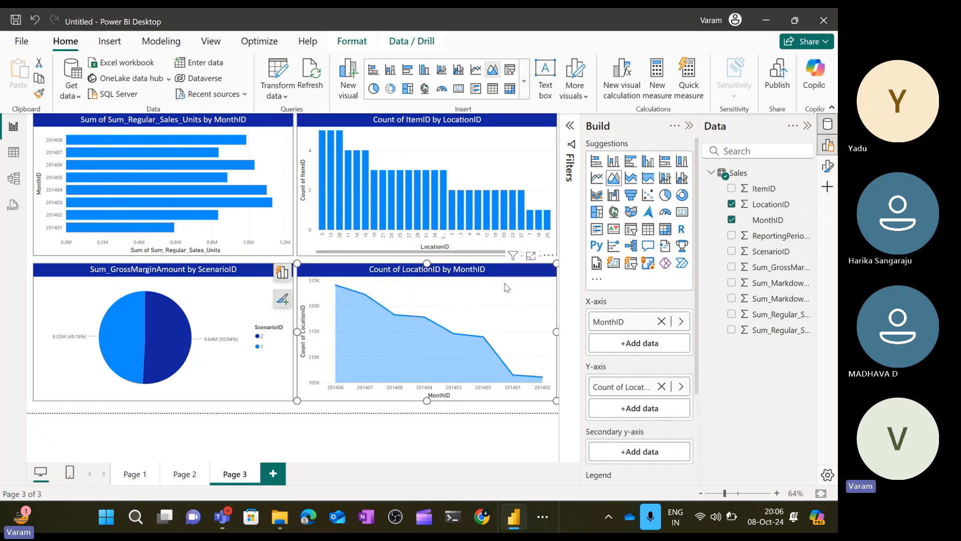
Collapse the Build and Data panes and reopen the Filters pane.
click(371, 445)
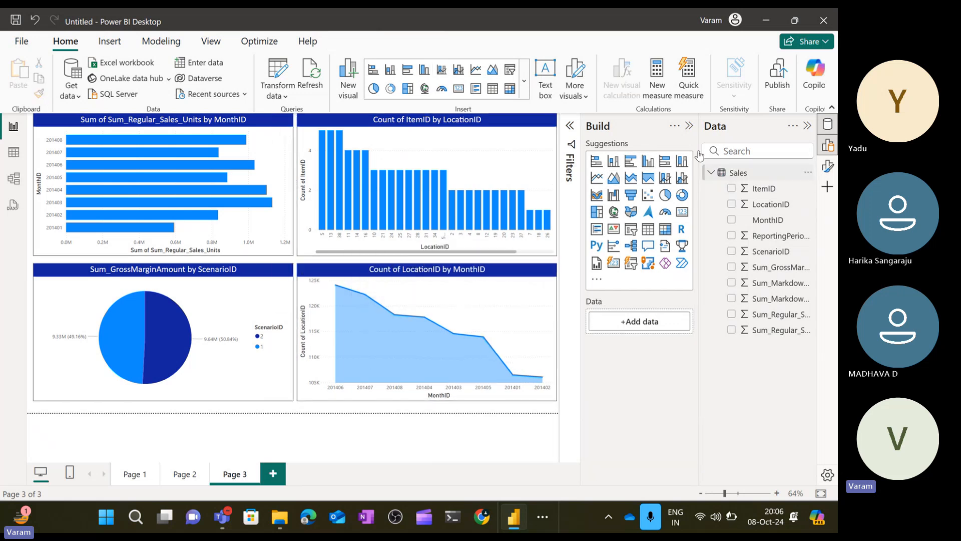
click(689, 125)
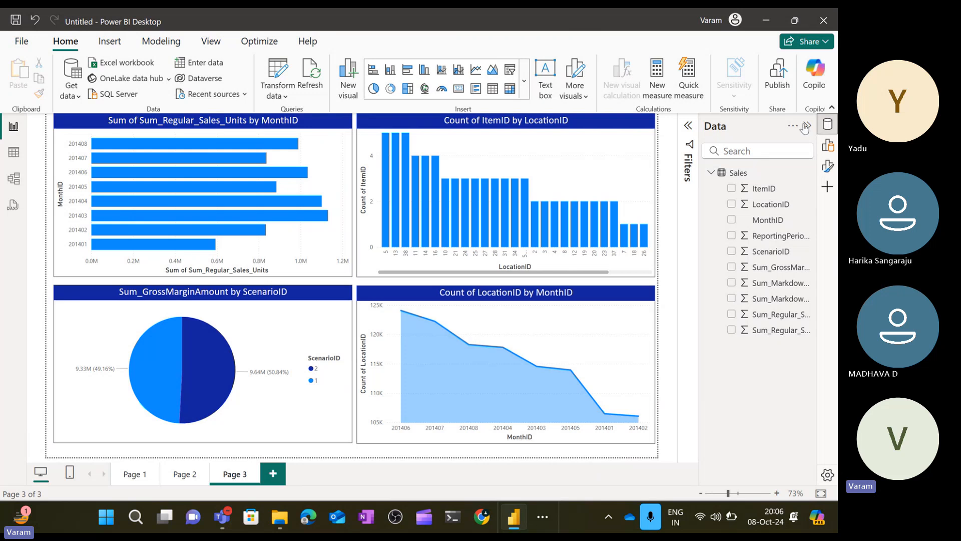
click(806, 125)
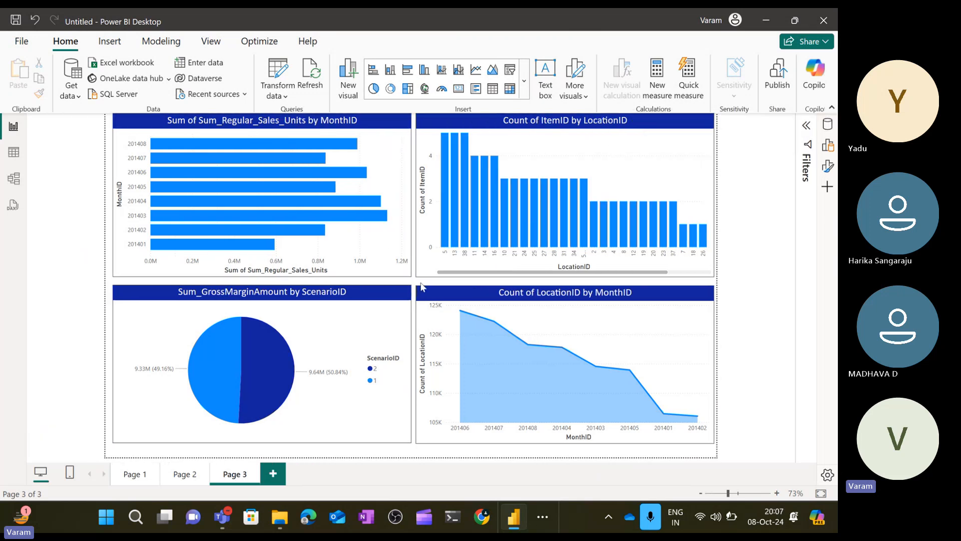
click(809, 129)
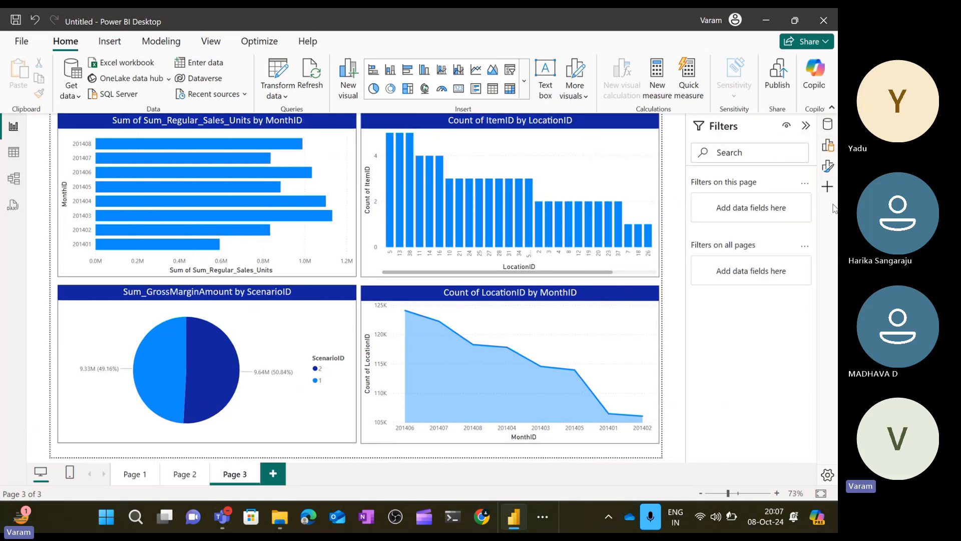
Set the page's canvas background to a light gray color with 37% transparency.
click(828, 164)
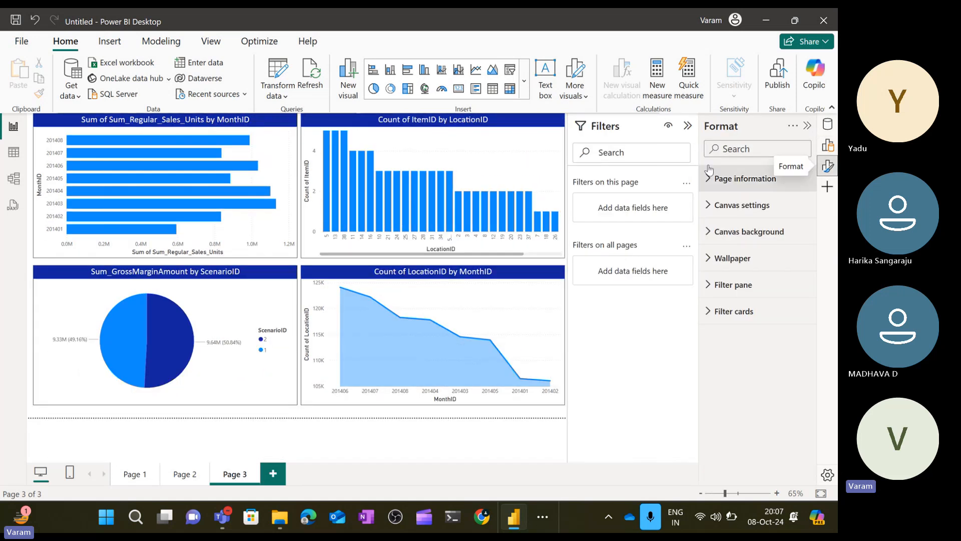
click(708, 183)
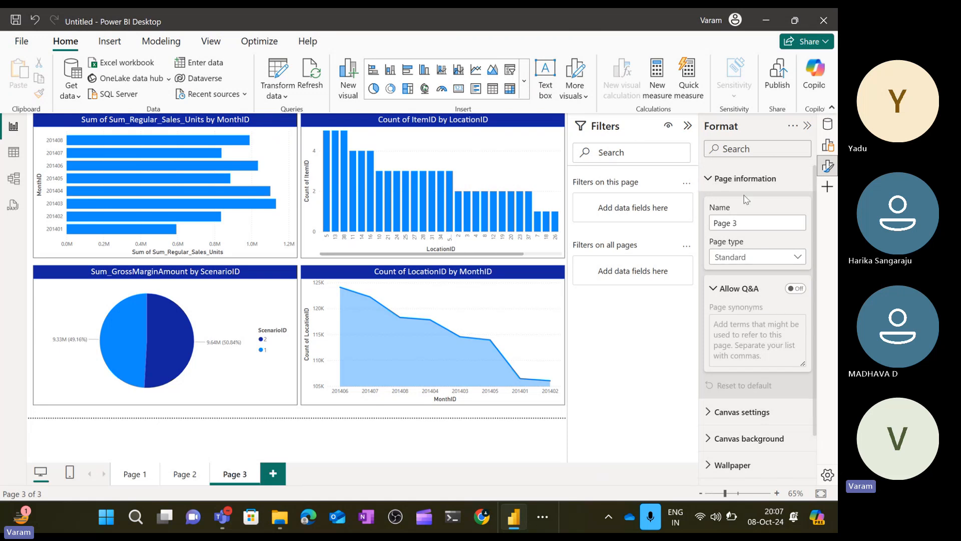
click(721, 186)
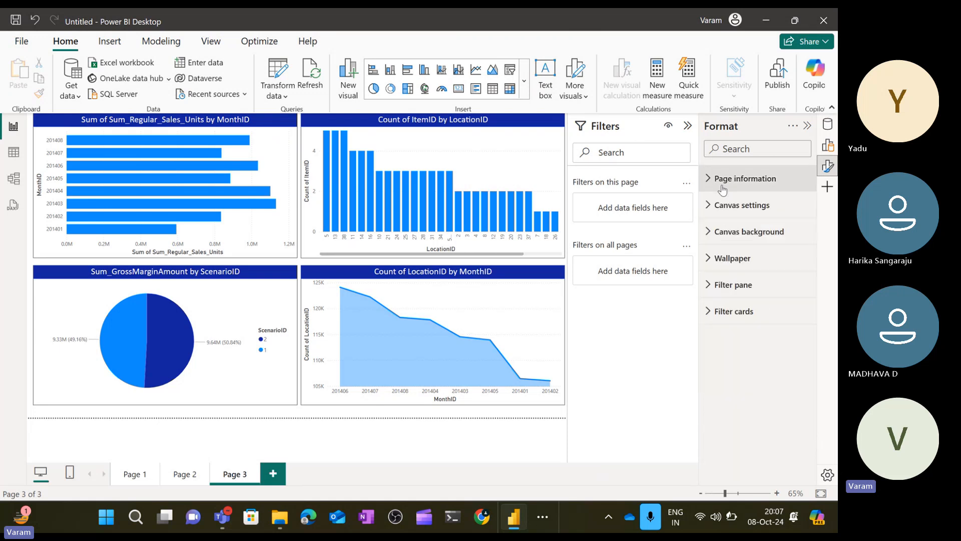
click(708, 235)
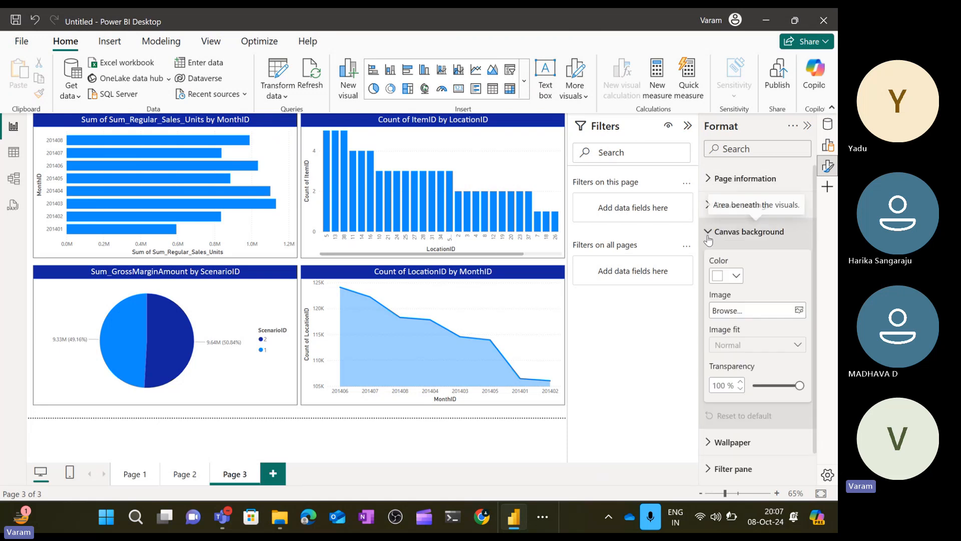
click(736, 276)
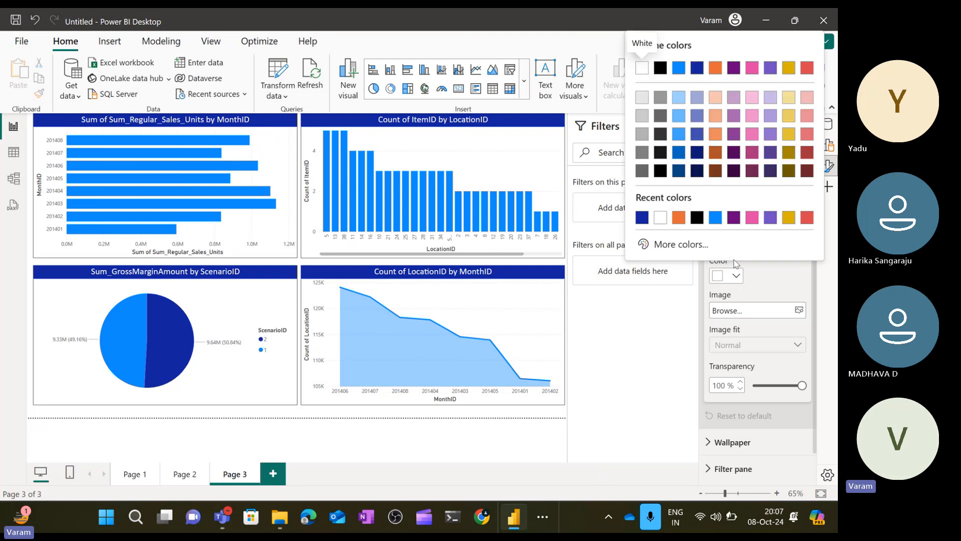
click(785, 219)
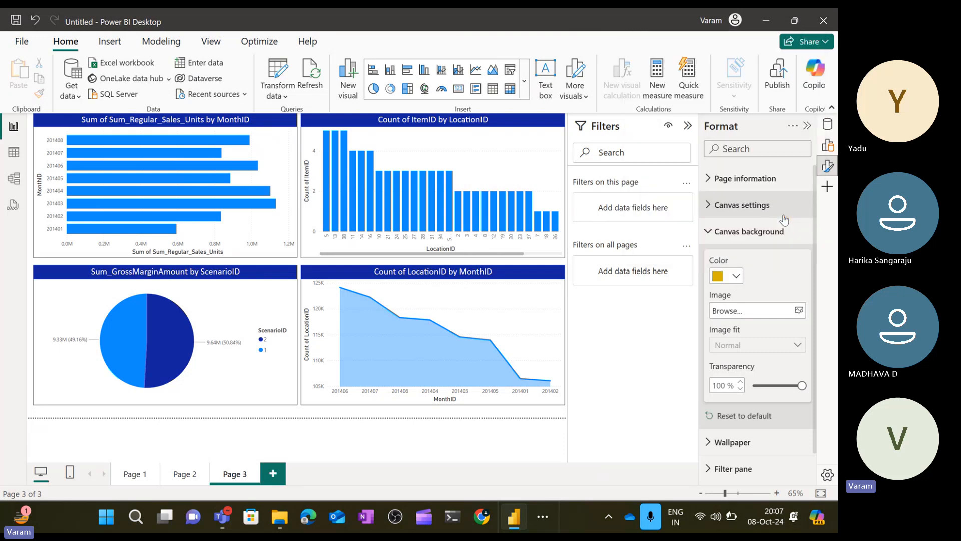
click(771, 386)
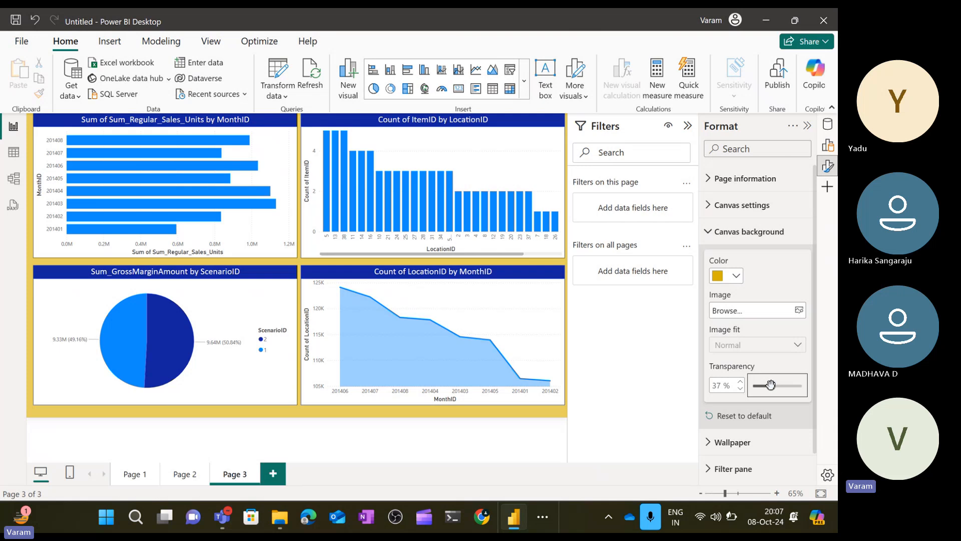
click(737, 274)
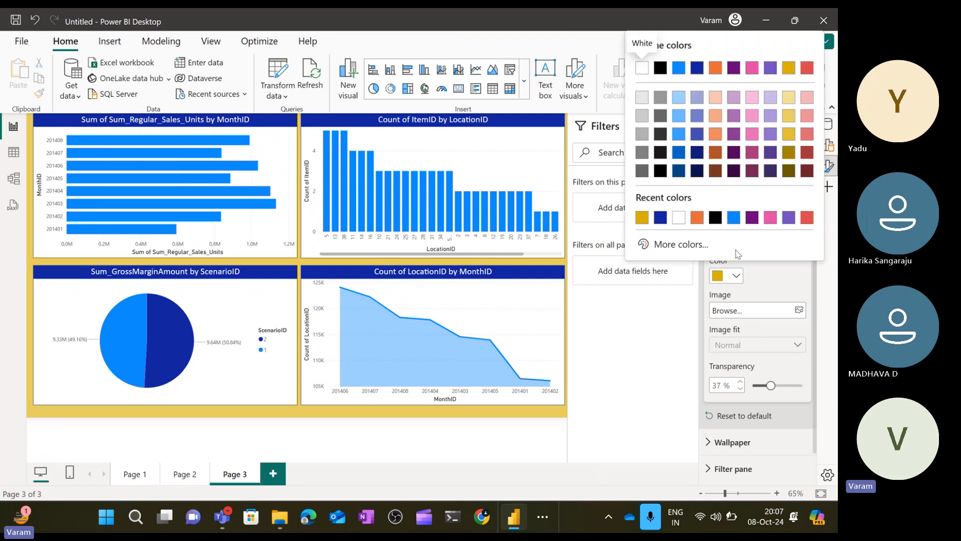
click(643, 135)
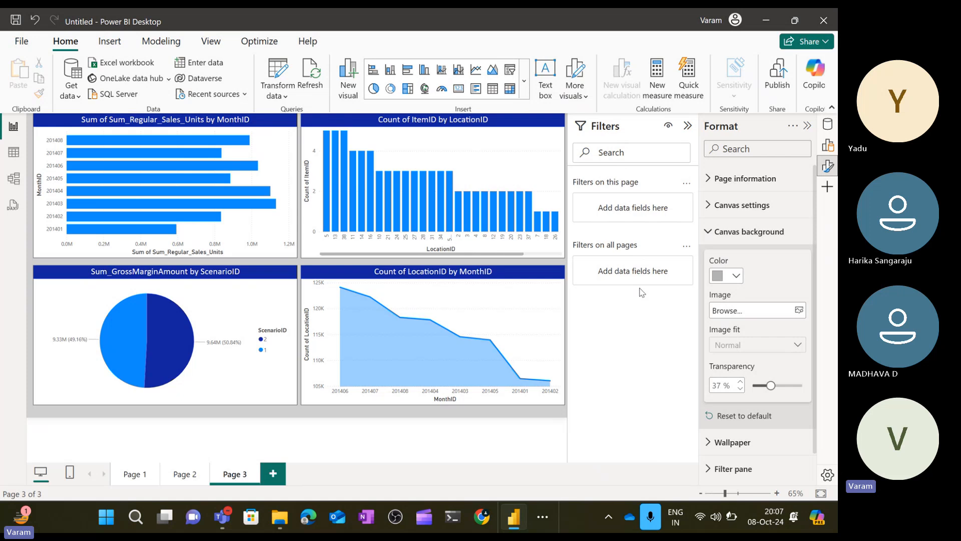
Collapse the Filters pane and nudge the area chart slightly downward.
click(689, 127)
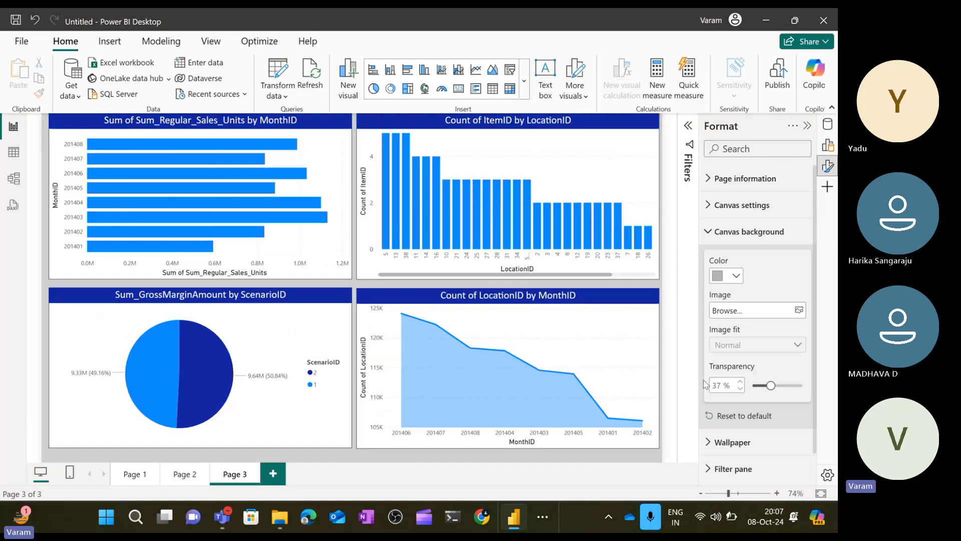
click(623, 301)
drag(621, 302, 620, 308)
right_click(620, 309)
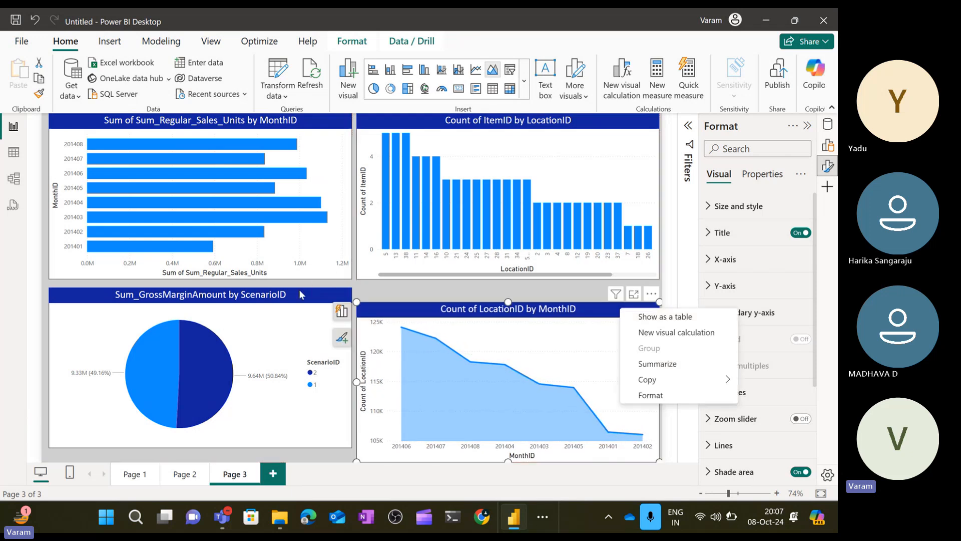
Select the pie chart and nudge it slightly downward on the canvas.
right_click(295, 321)
click(297, 301)
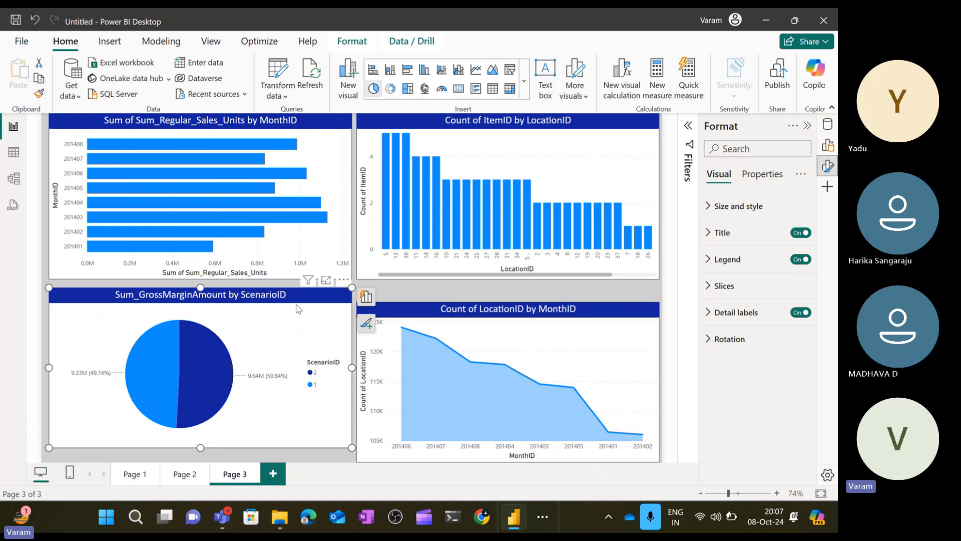
mouse_move(298, 309)
mouse_down()
mouse_move(289, 331)
mouse_move(300, 326)
mouse_up()
right_click(299, 327)
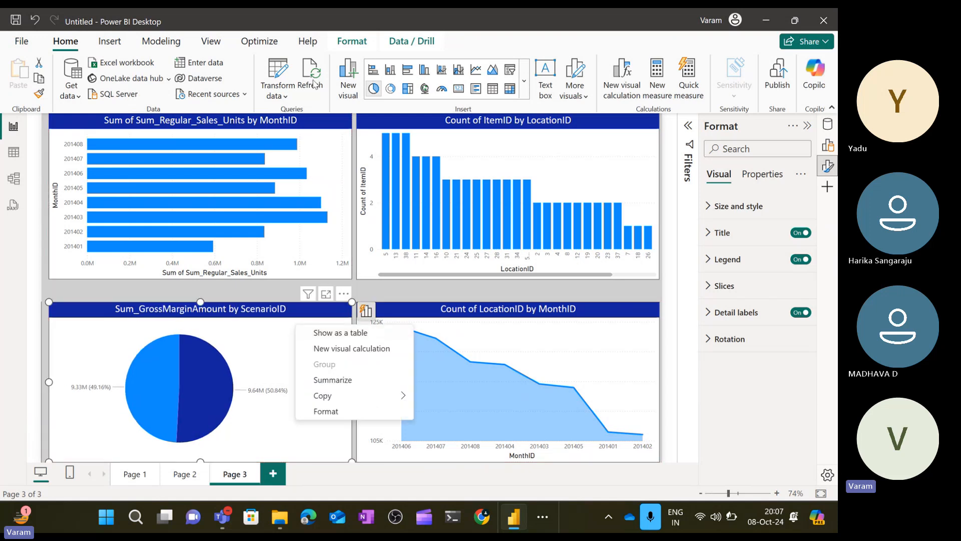
Select the bar chart and nudge it slightly downward to align with the other visuals.
click(315, 131)
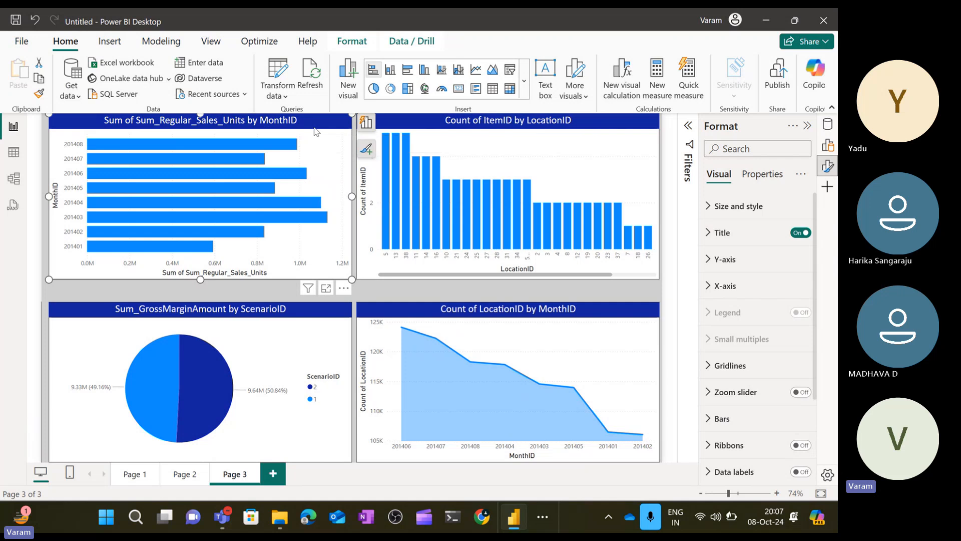
drag(316, 131, 316, 152)
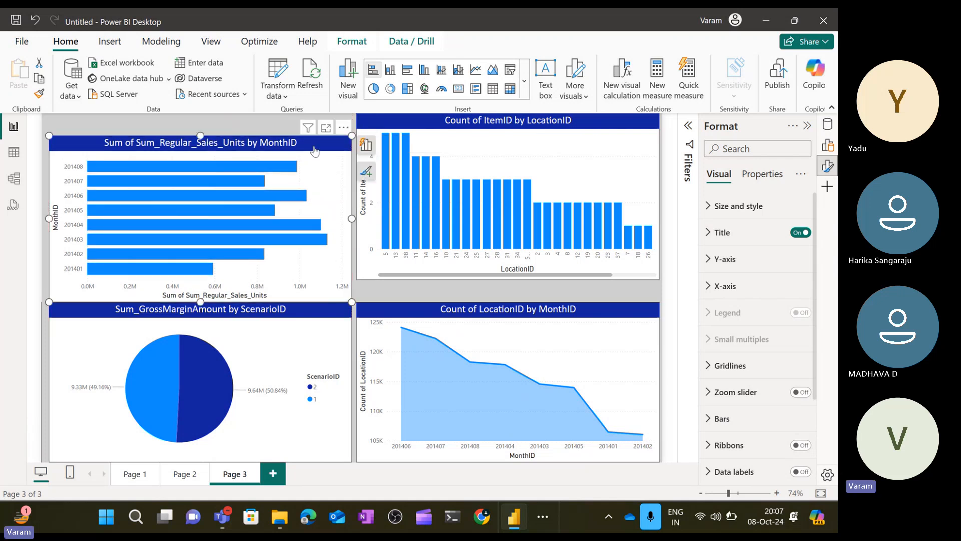
right_click(315, 148)
Select the column chart, nudge it slightly downward, and deselect it.
click(385, 122)
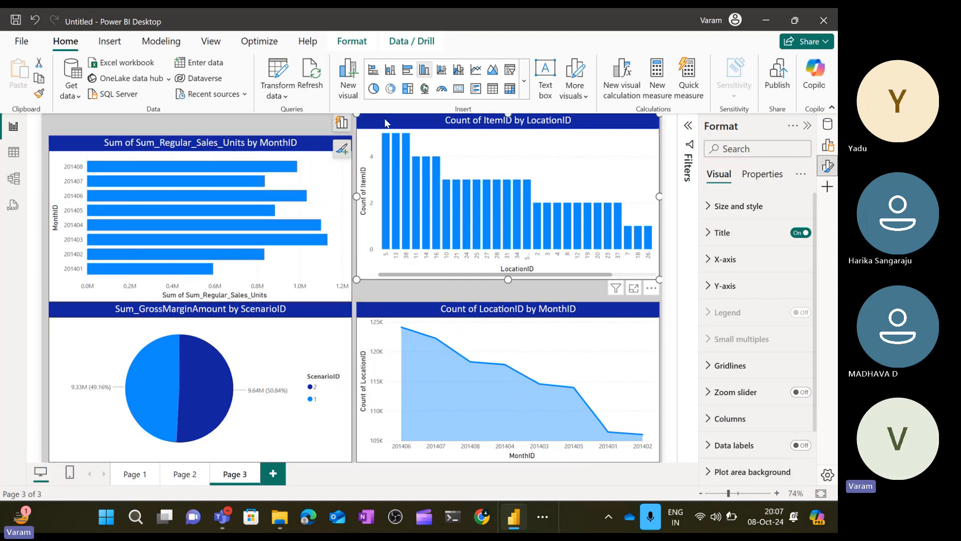
drag(385, 131, 386, 140)
right_click(385, 140)
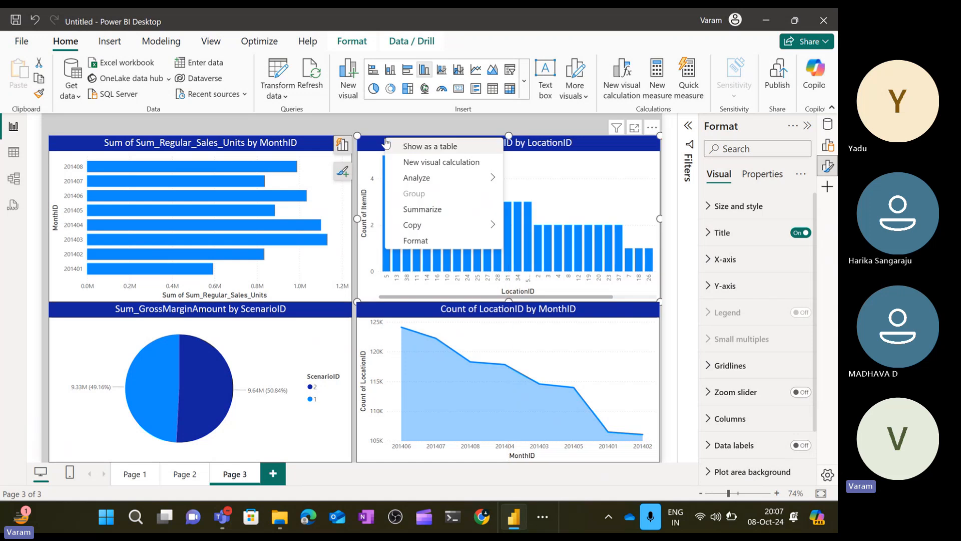
key(Escape)
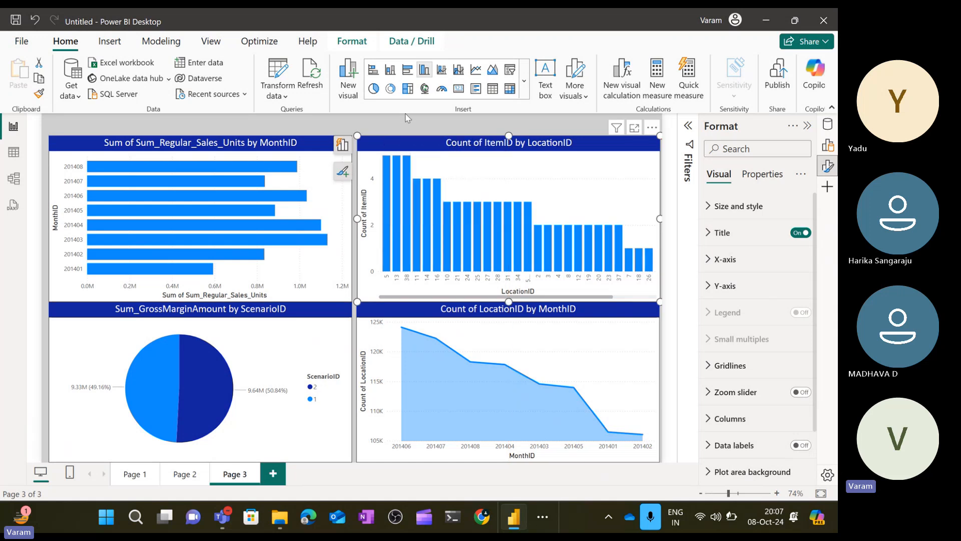
click(399, 126)
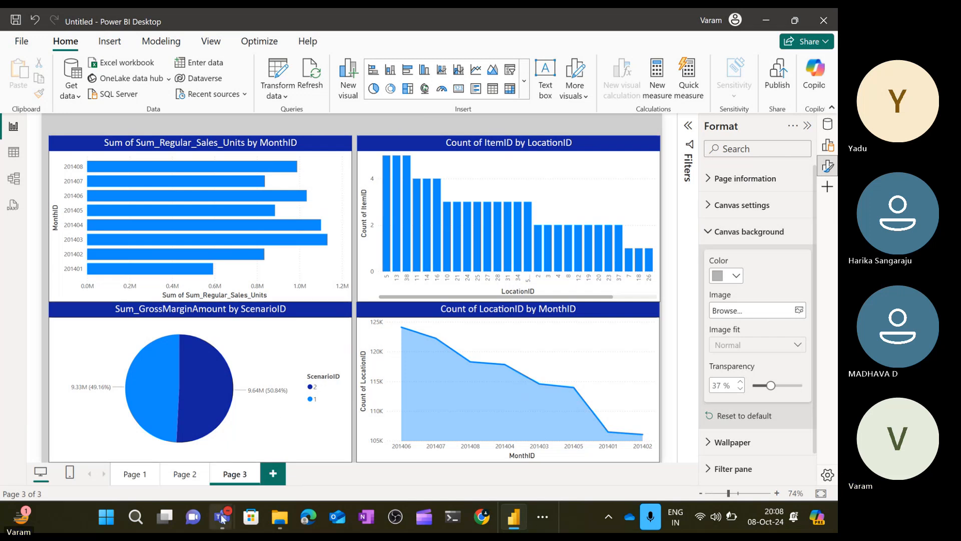
Switch to the Teams meeting window and stop the meeting recording.
mouse_move(223, 517)
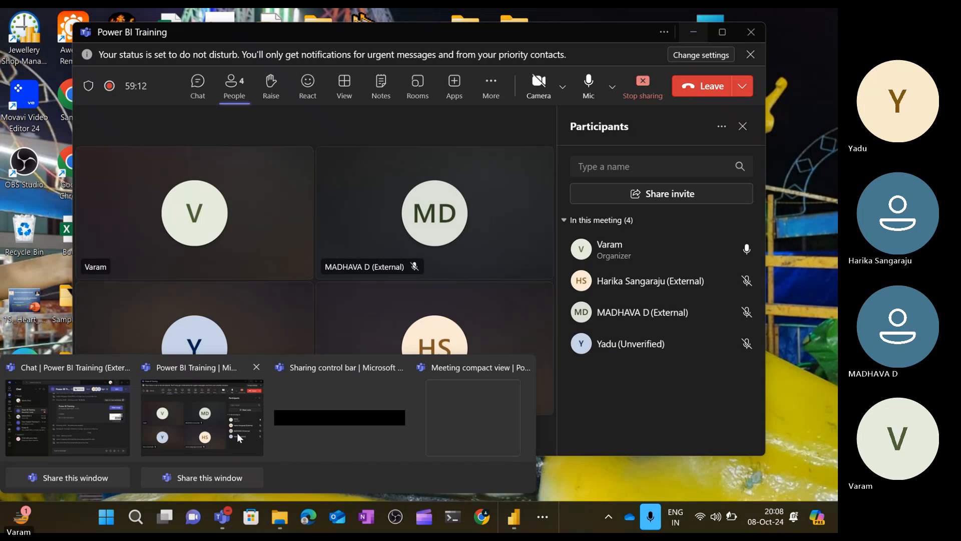
click(237, 432)
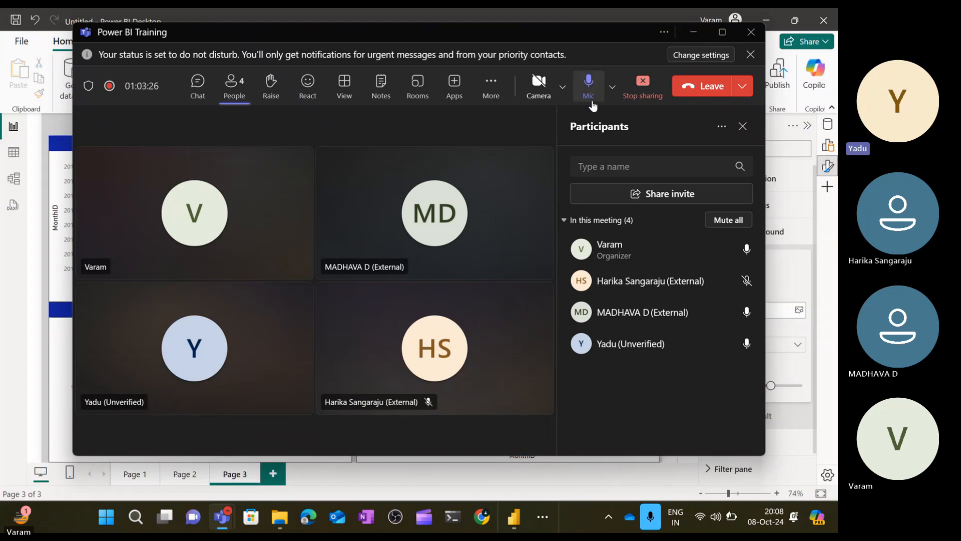
click(491, 84)
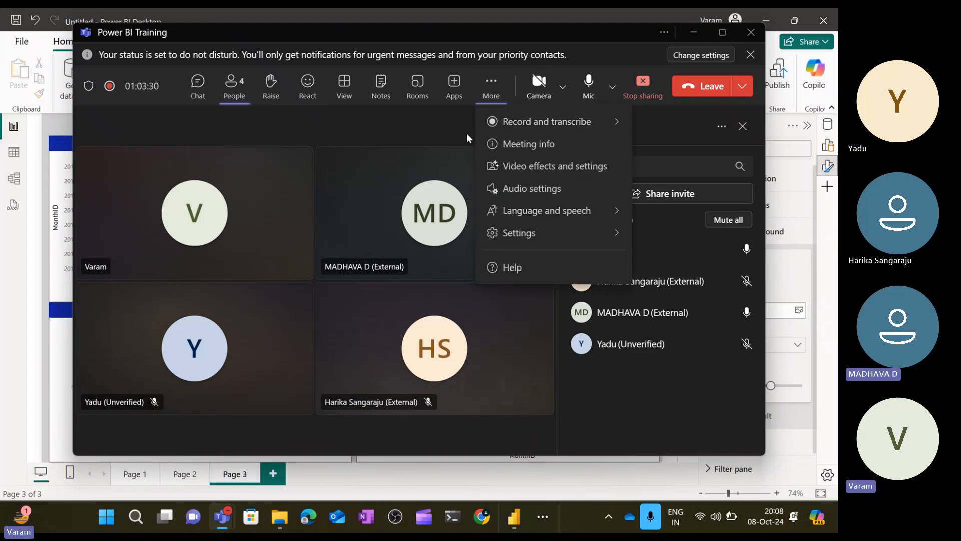
mouse_move(509, 128)
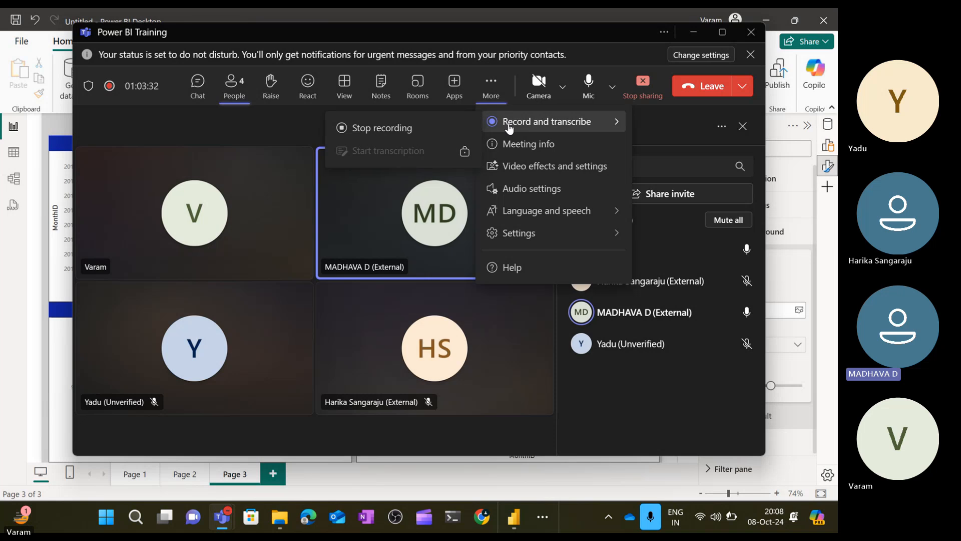
click(439, 137)
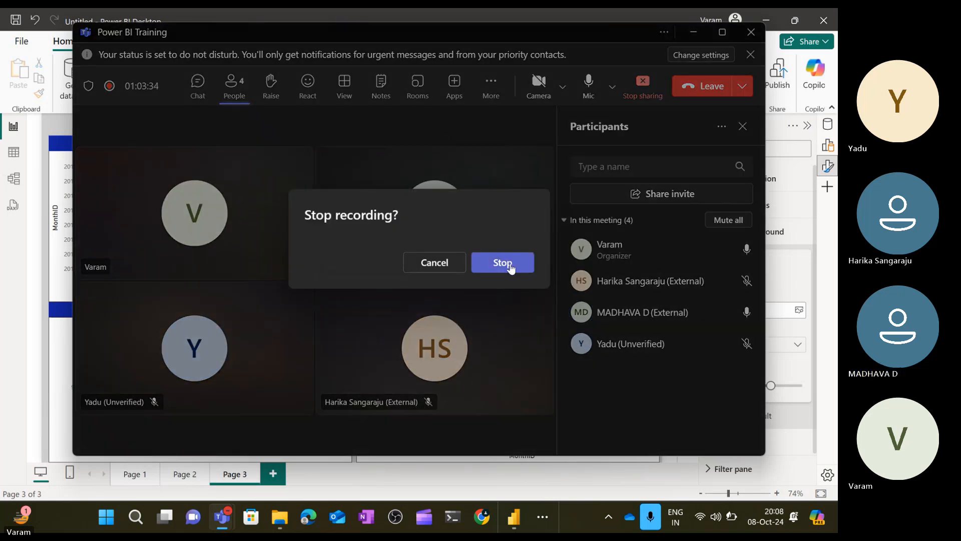